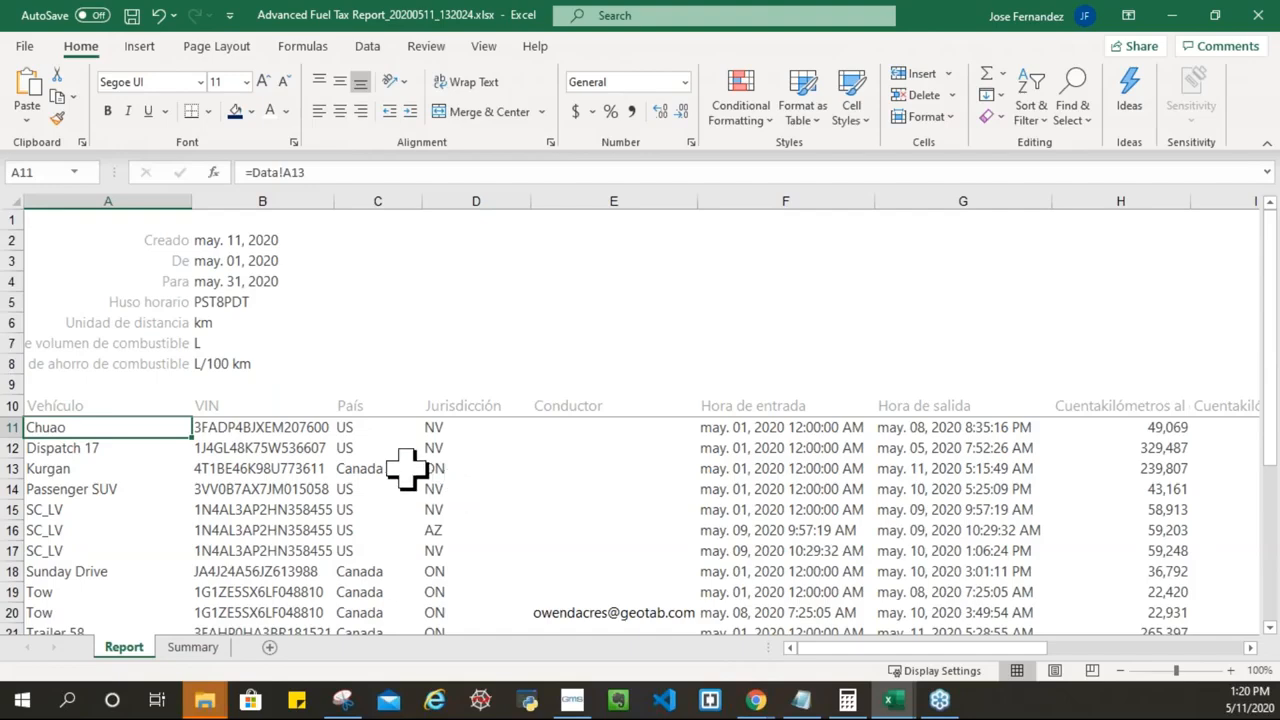
Step: Inspect the formulas behind the VIN, País, Jurisdicción, Conductor, entry/exit time and odometer cells
{"action": "left_click", "coordinate": [265, 428]}
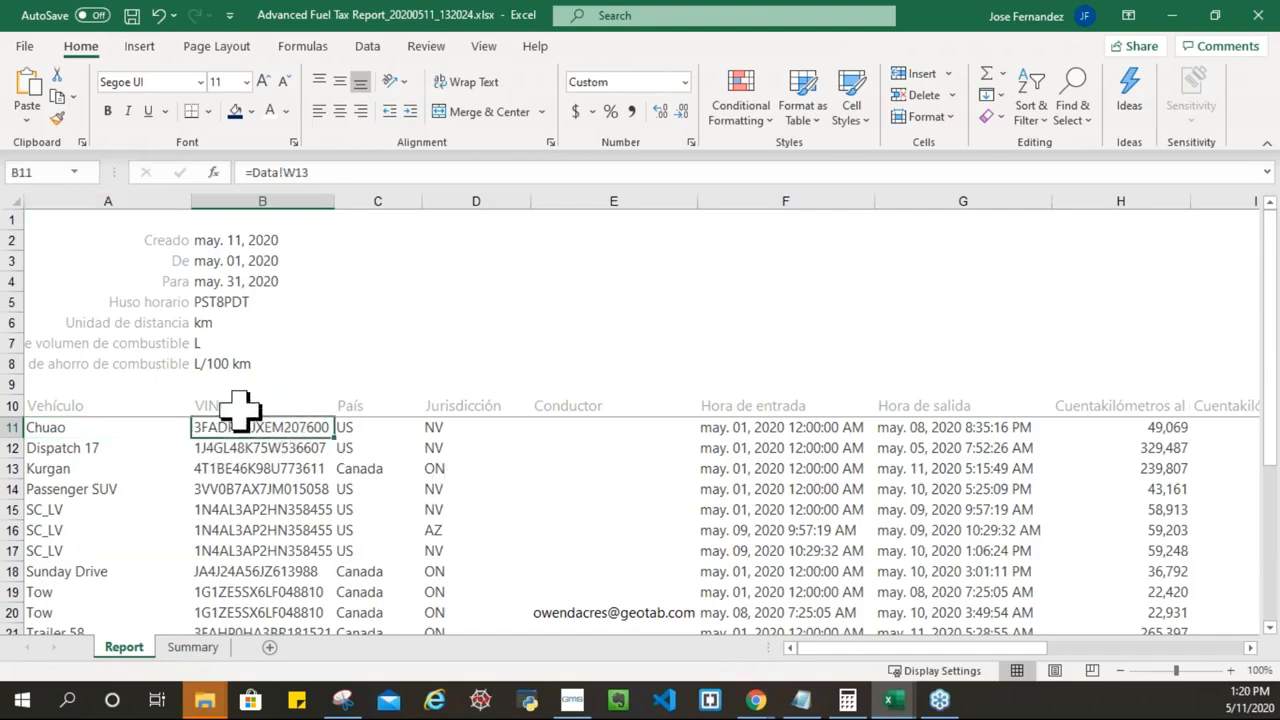
{"action": "left_click", "coordinate": [376, 426]}
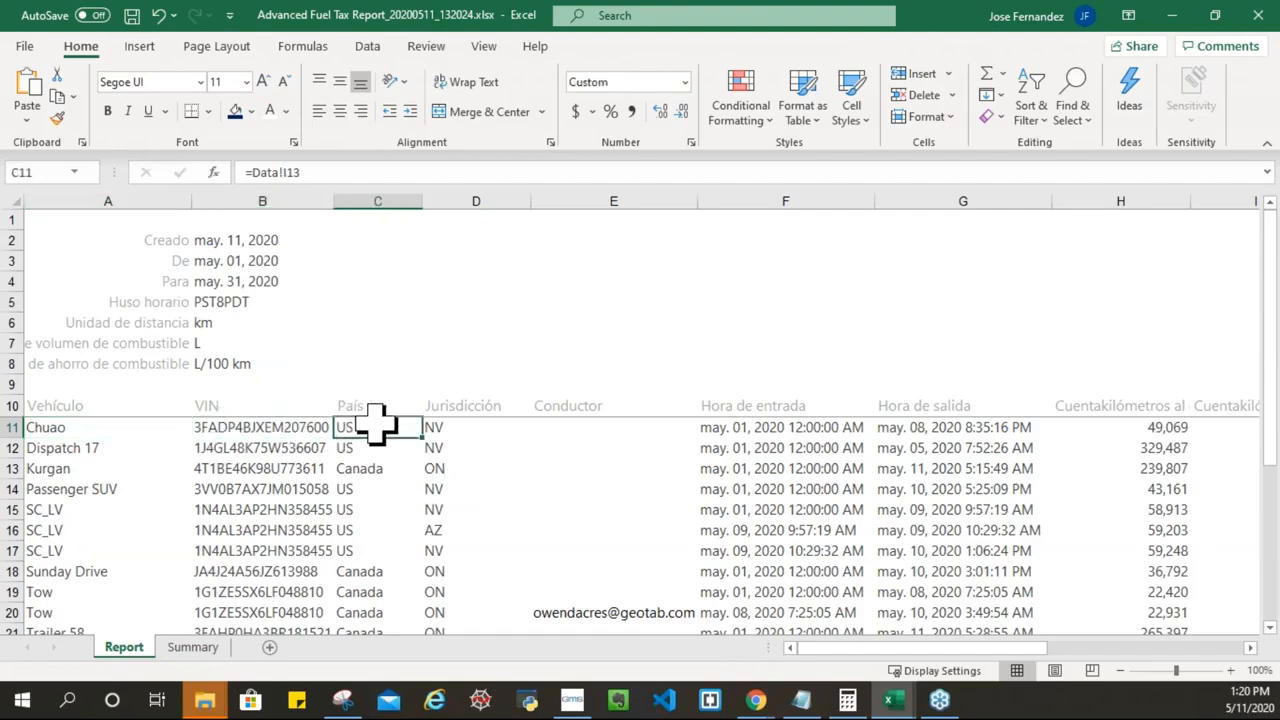
{"action": "left_click", "coordinate": [470, 430]}
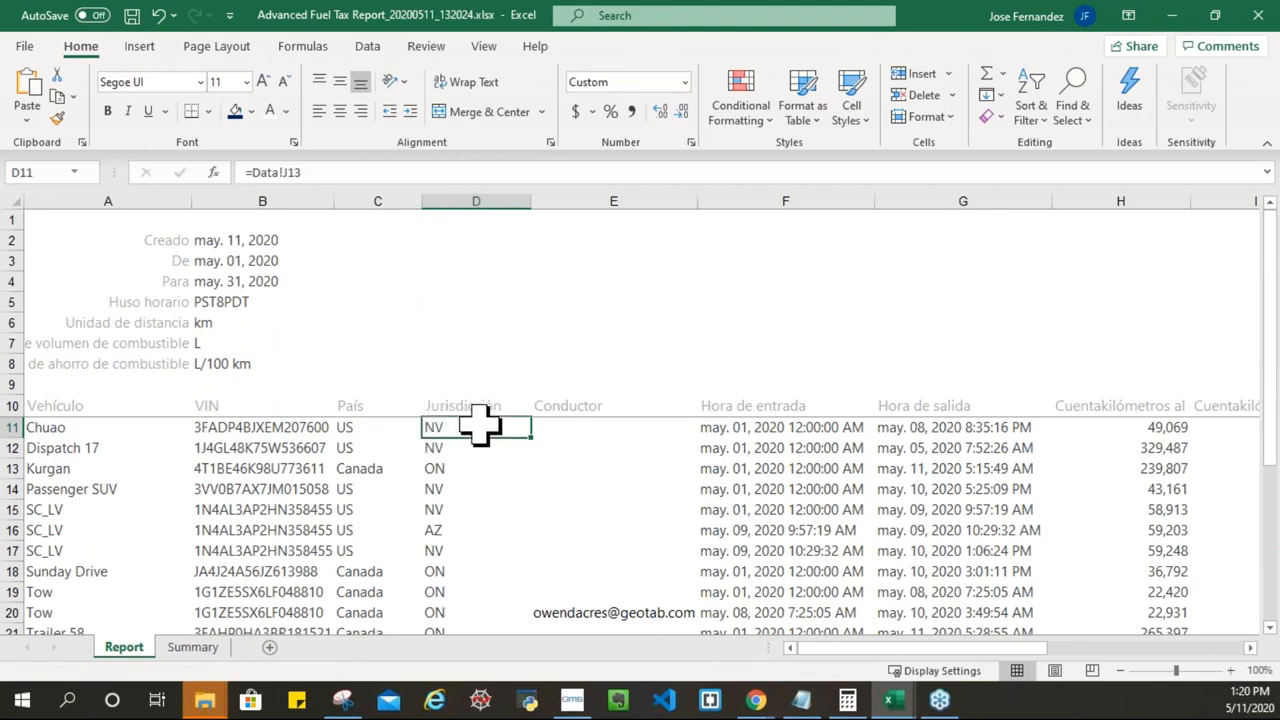
{"action": "left_click", "coordinate": [617, 425]}
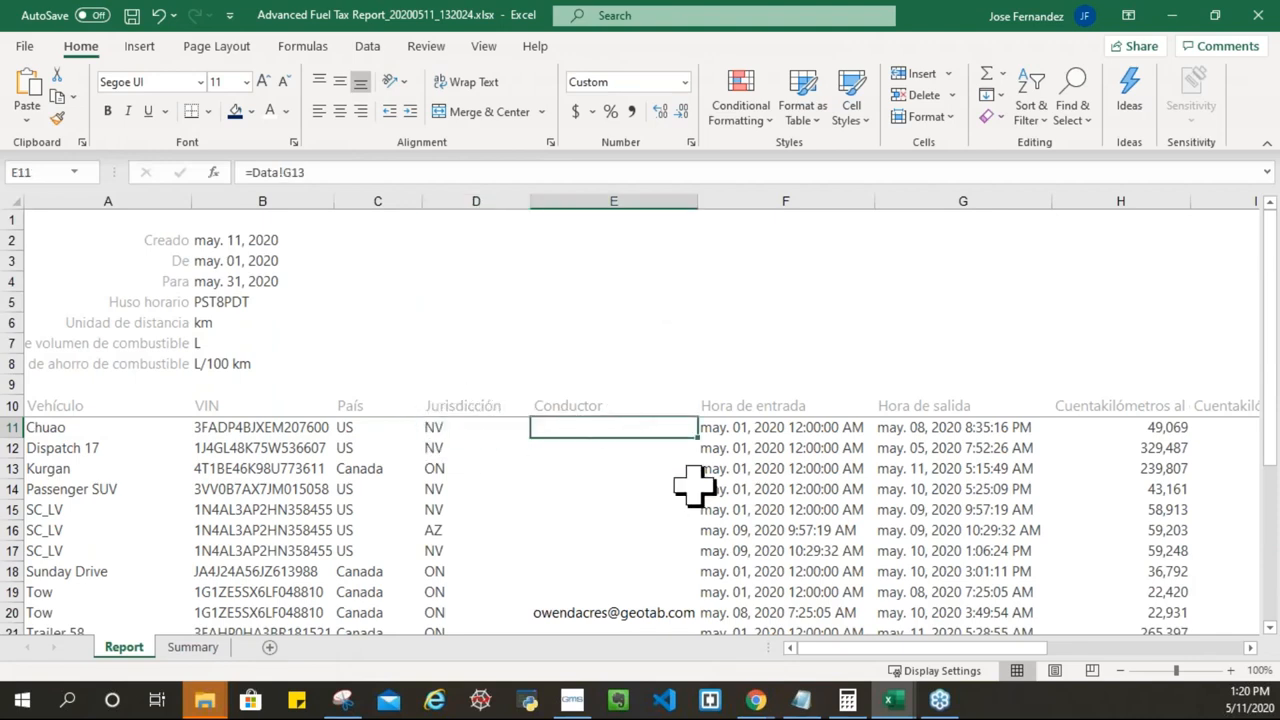
{"action": "left_click", "coordinate": [808, 428]}
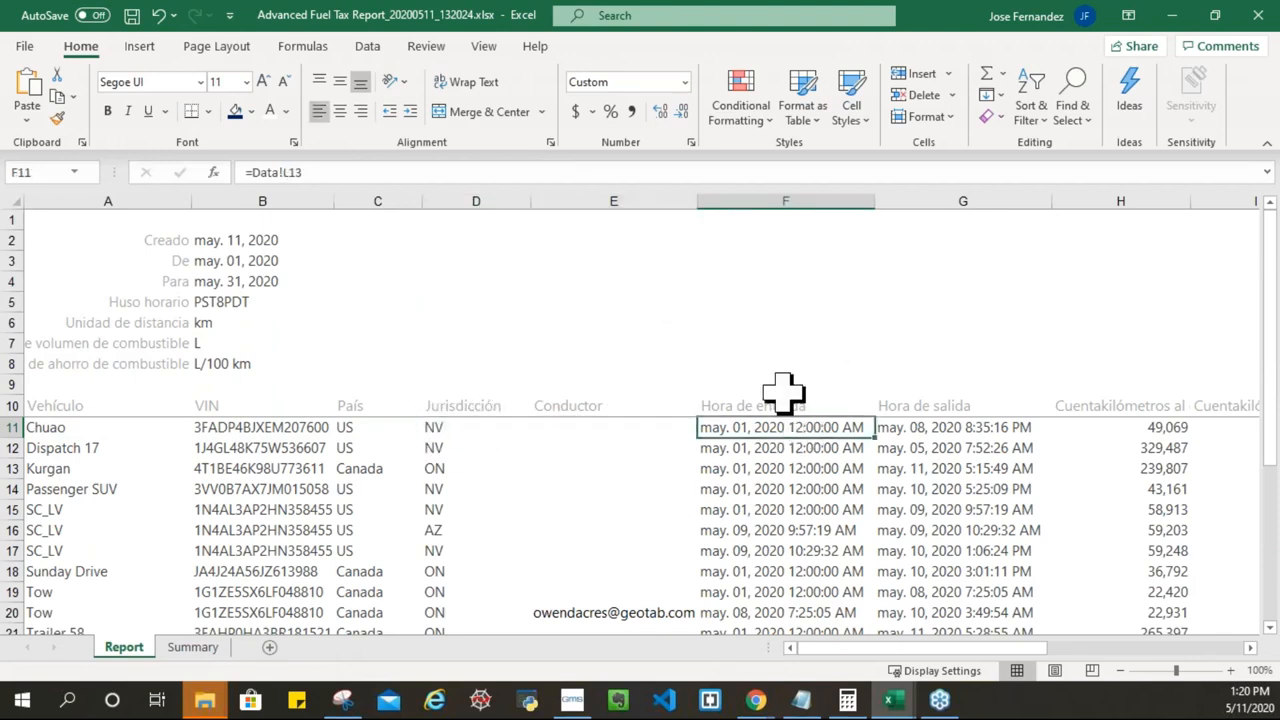
{"action": "left_click", "coordinate": [935, 425]}
{"action": "left_click", "coordinate": [1152, 429]}
{"action": "left_click_drag", "start_coordinate": [868, 652], "coordinate": [964, 652]}
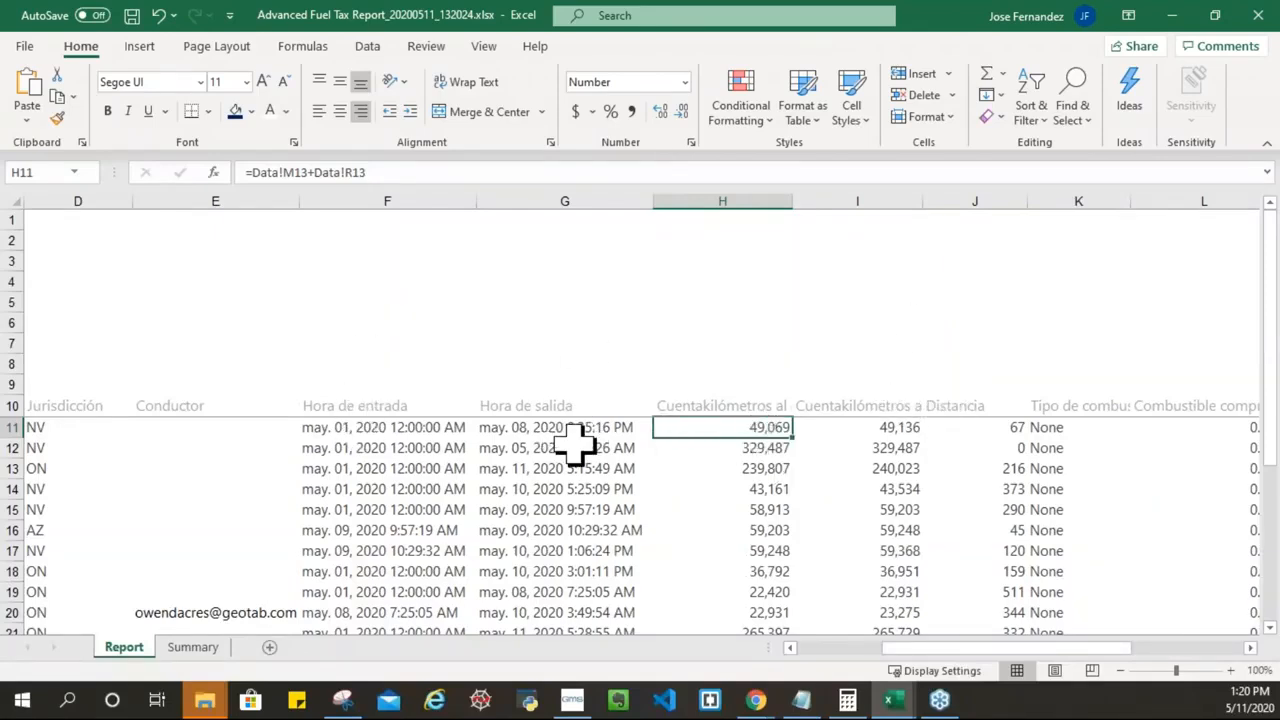
{"action": "left_click_drag", "start_coordinate": [1023, 650], "coordinate": [1080, 600]}
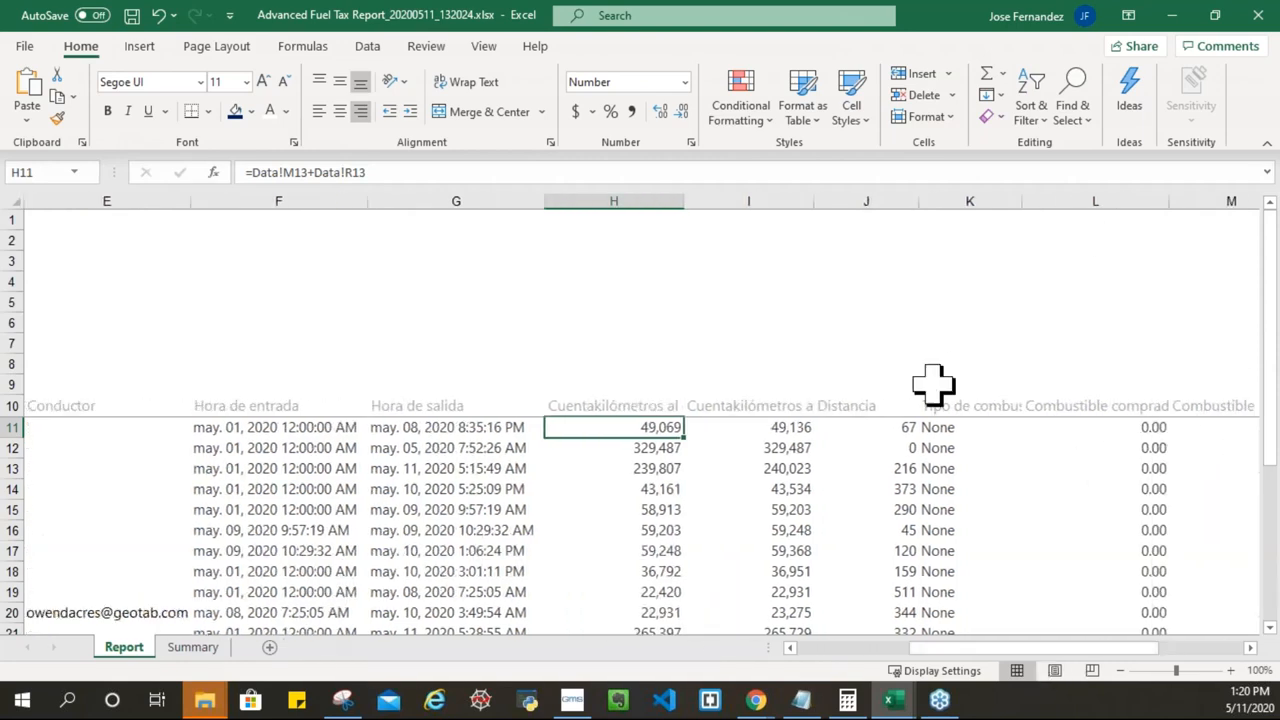
{"action": "left_click_drag", "start_coordinate": [968, 645], "coordinate": [829, 646]}
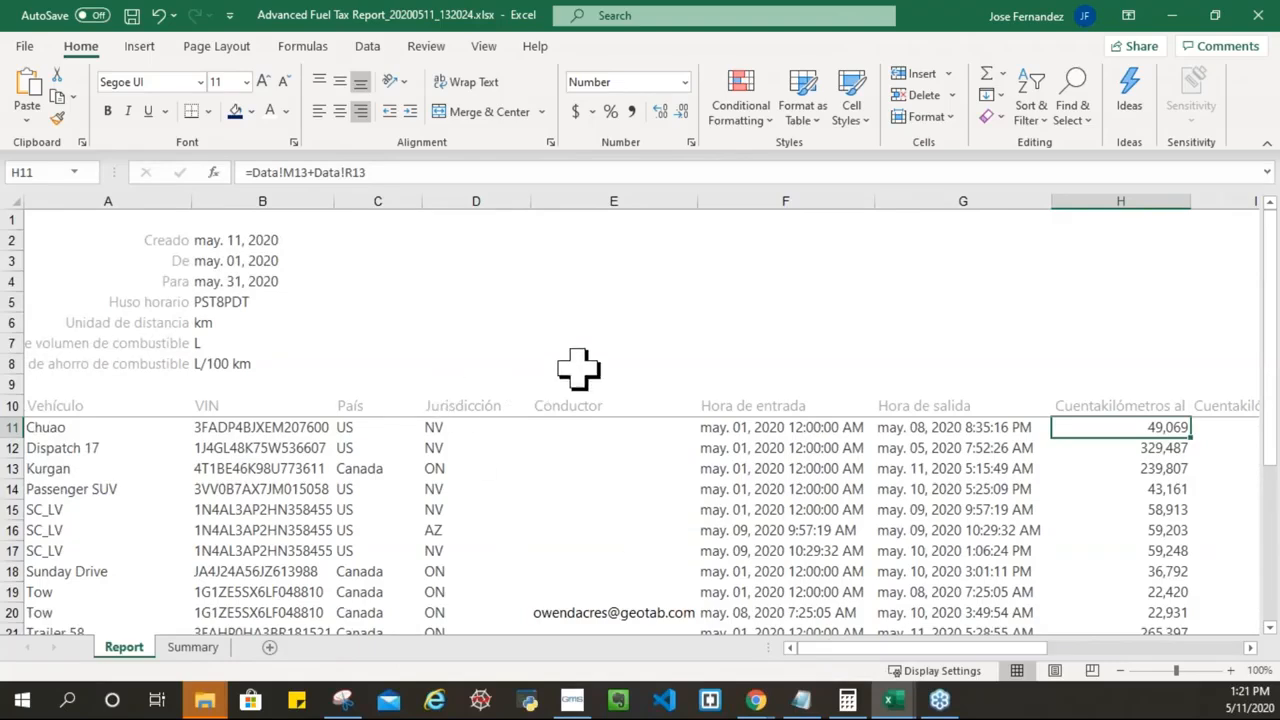
Step: Hide the Conductor column E on the Report sheet
{"action": "left_click", "coordinate": [592, 201]}
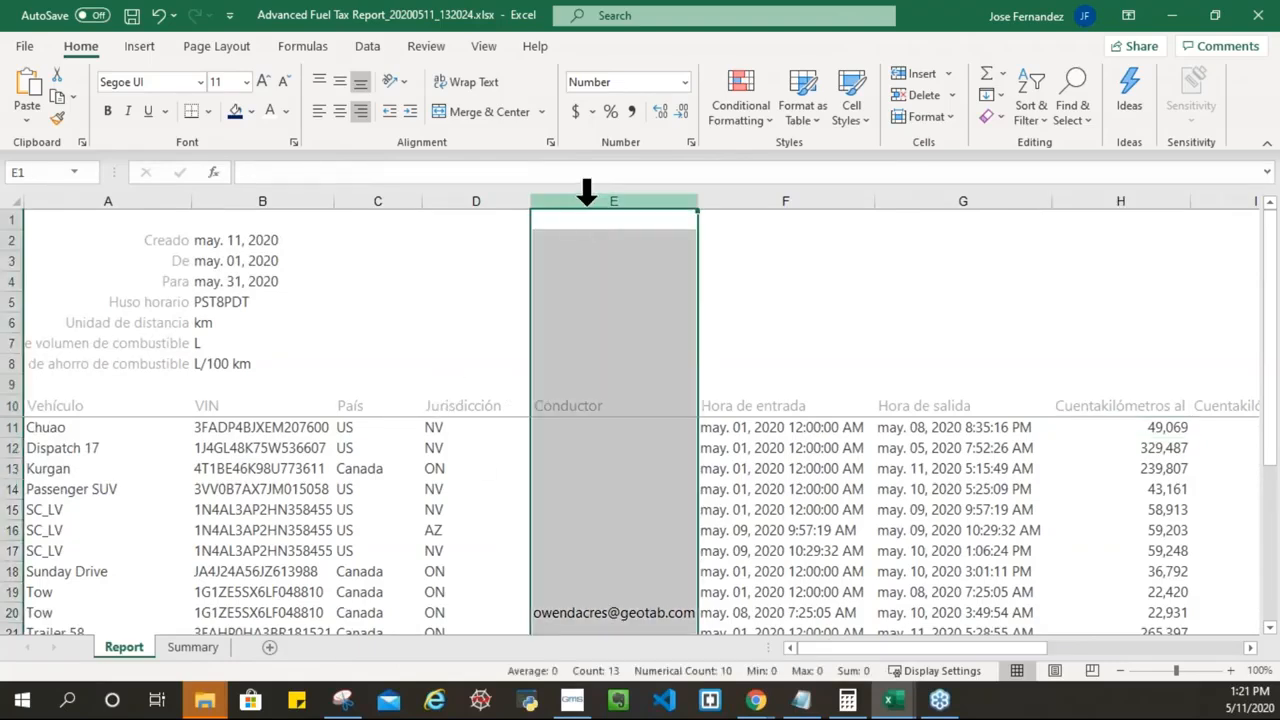
{"action": "right_click", "coordinate": [587, 205]}
{"action": "left_click", "coordinate": [636, 494]}
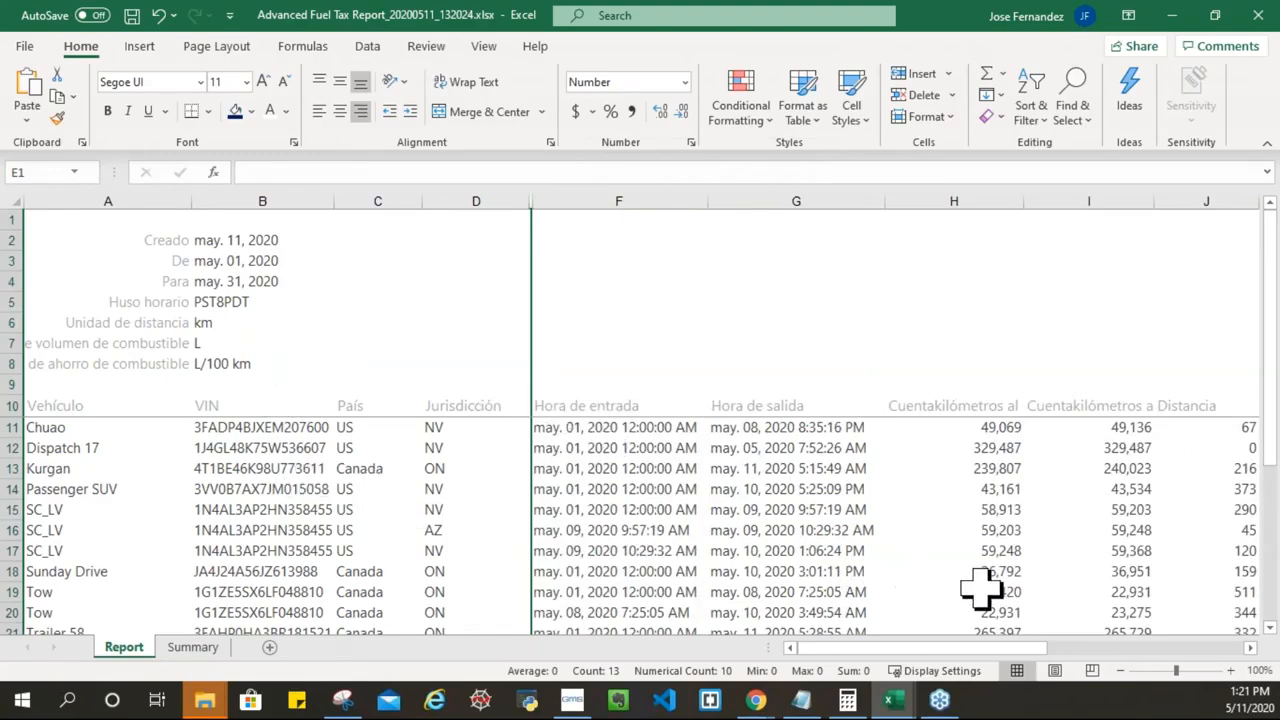
Step: Hide the fuel and updates columns K through P
{"action": "left_click_drag", "start_coordinate": [936, 648], "coordinate": [1065, 647]}
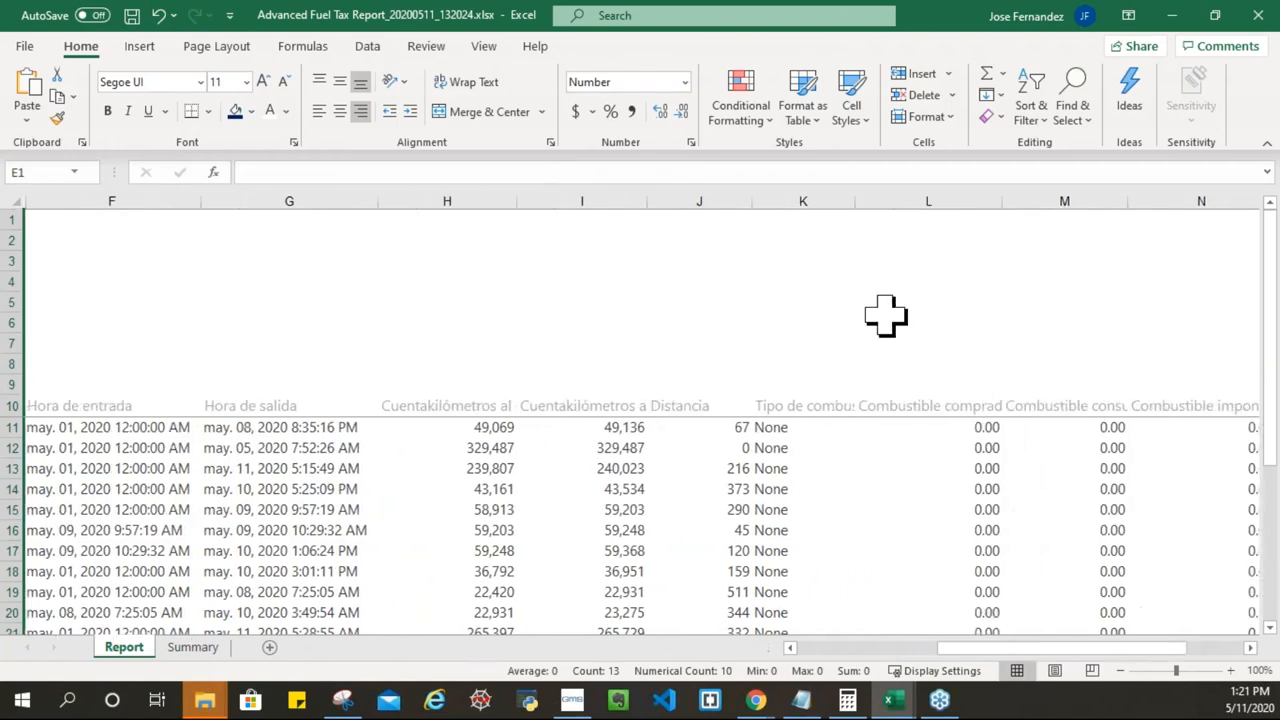
{"action": "left_click", "coordinate": [800, 222]}
{"action": "left_click", "coordinate": [806, 200]}
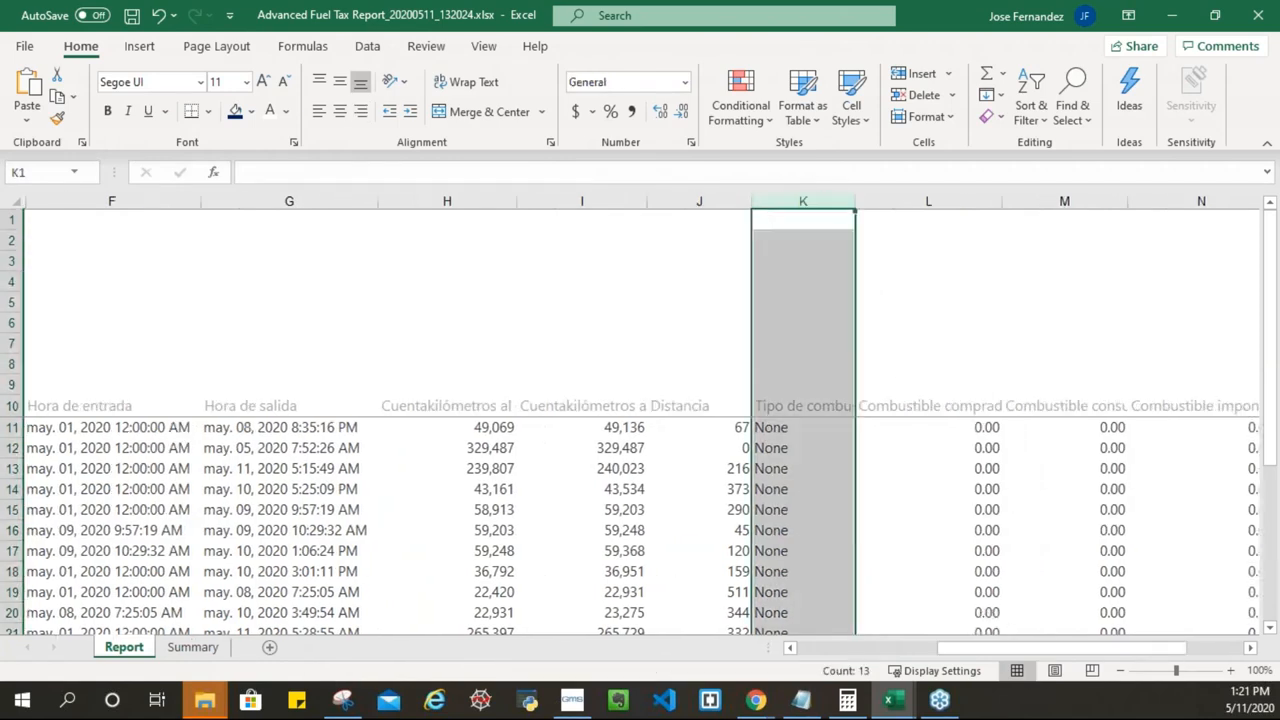
{"action": "key", "text": "shift+Right"}
{"action": "key", "text": "shift+Right"}
{"action": "key", "text": "shift+Right"}
{"action": "key", "text": "shift+Right"}
{"action": "key", "text": "shift+Right"}
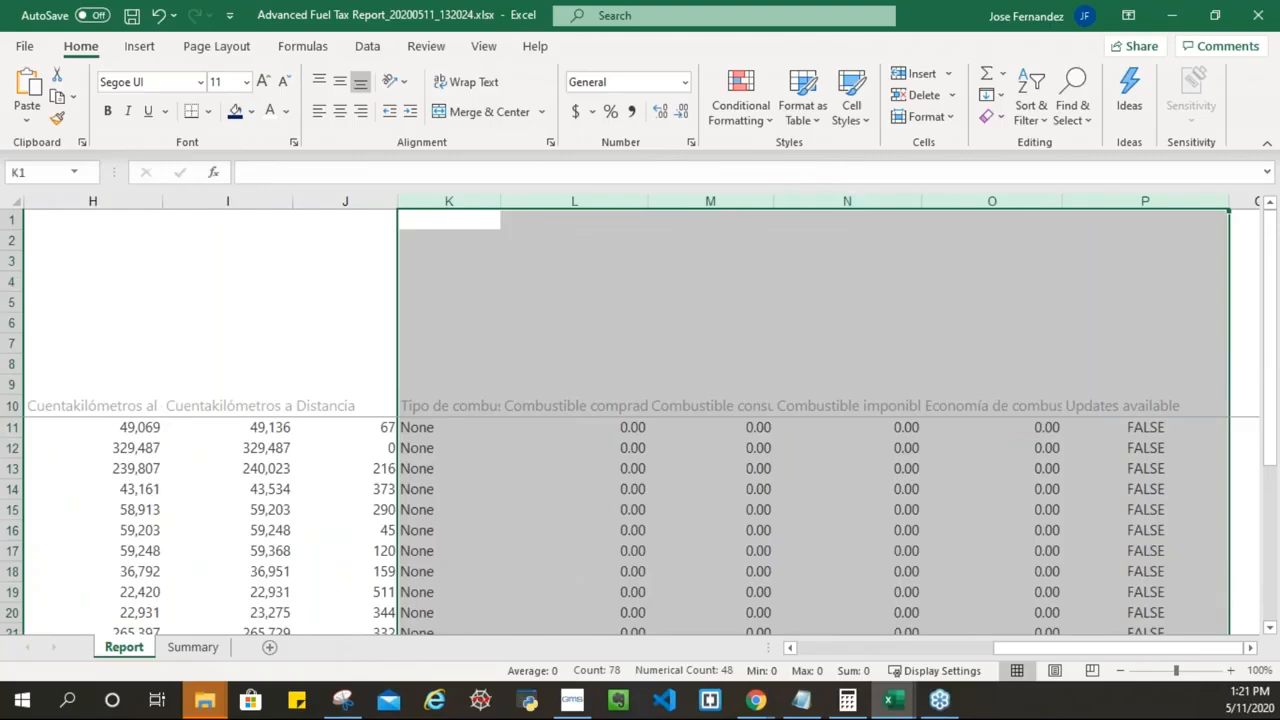
{"action": "right_click", "coordinate": [810, 201]}
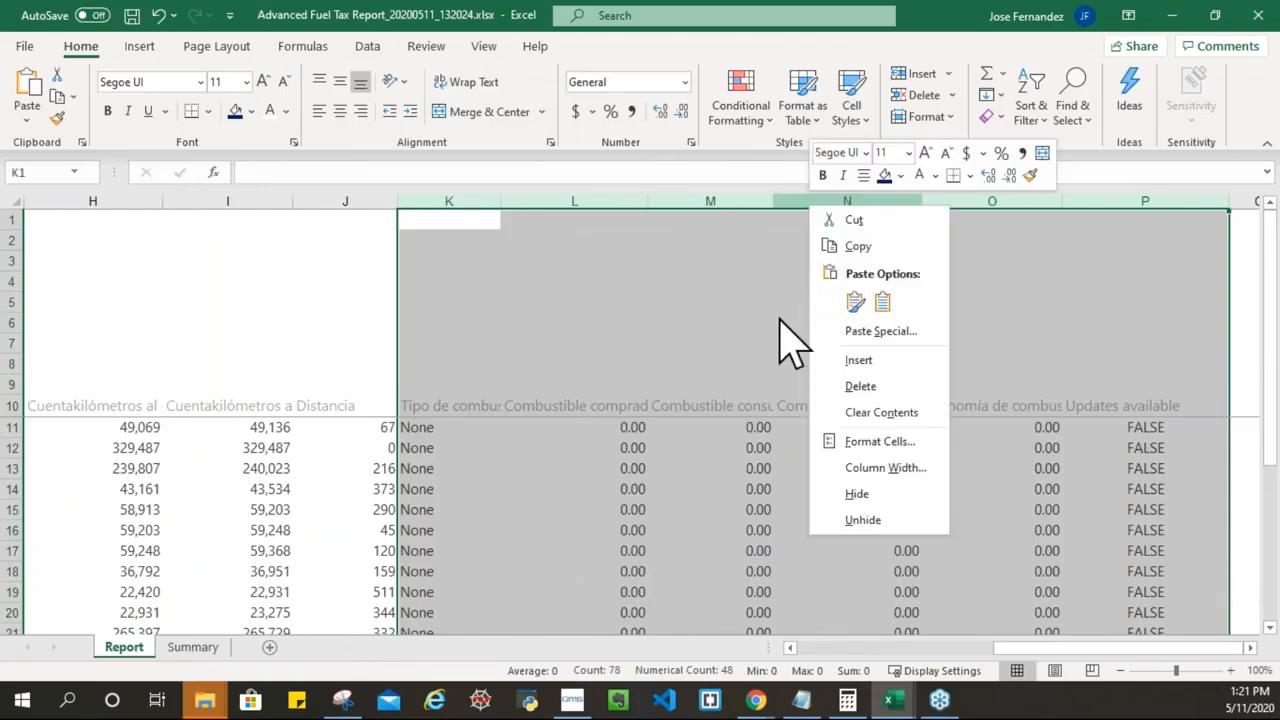
{"action": "left_click", "coordinate": [860, 494]}
{"action": "left_click", "coordinate": [354, 348]}
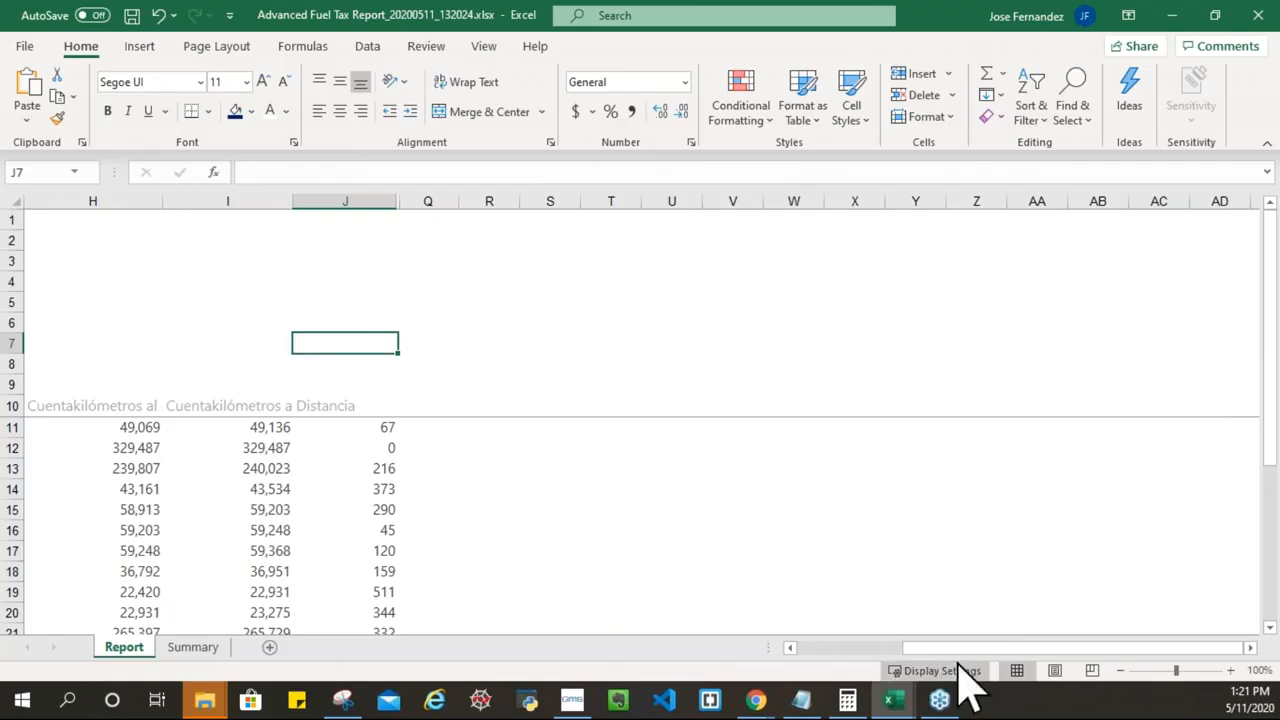
Step: Autofit every column width on the sheet, then show the Summary sheet
{"action": "left_click_drag", "start_coordinate": [949, 648], "coordinate": [800, 650]}
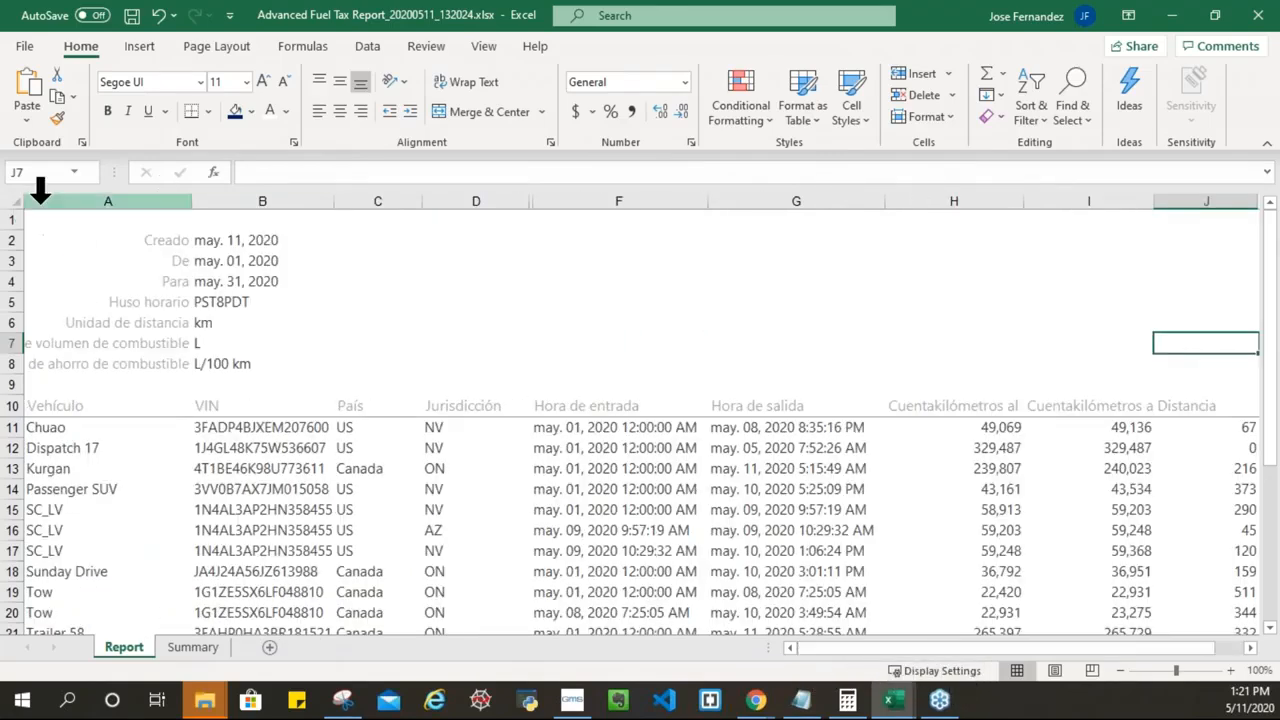
{"action": "left_click", "coordinate": [16, 202]}
{"action": "double_click", "coordinate": [192, 201]}
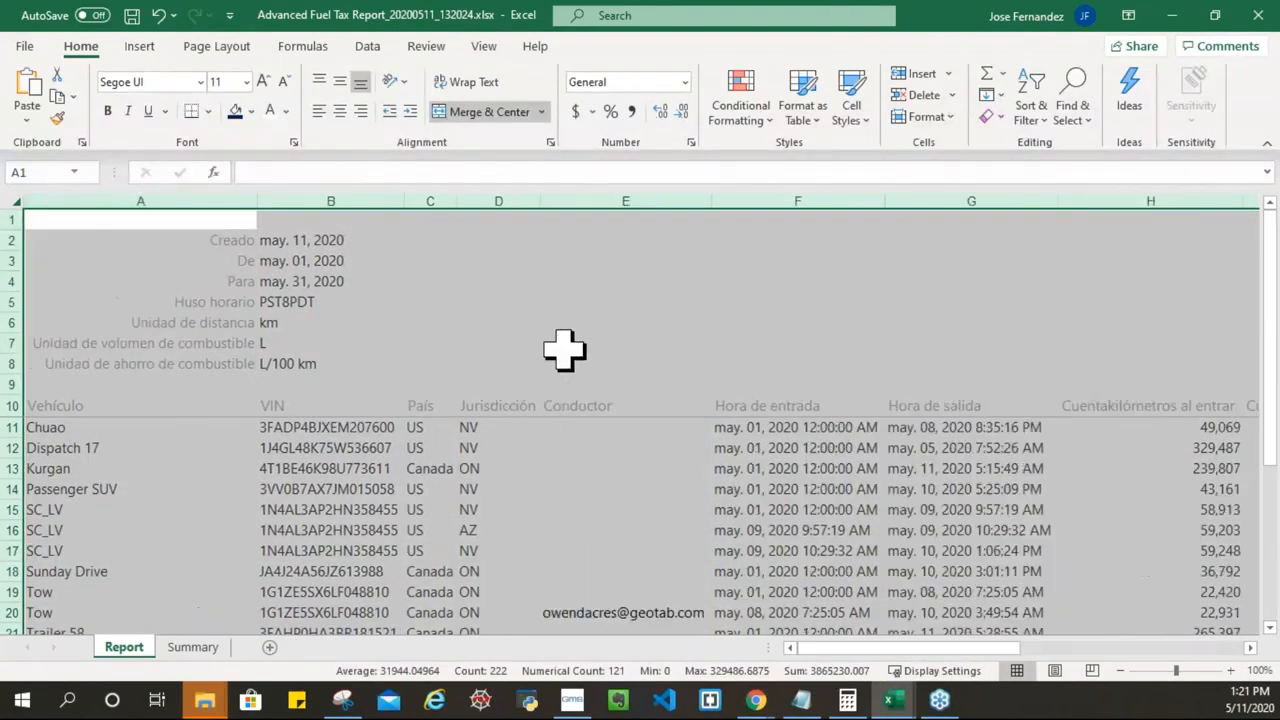
{"action": "left_click", "coordinate": [590, 324]}
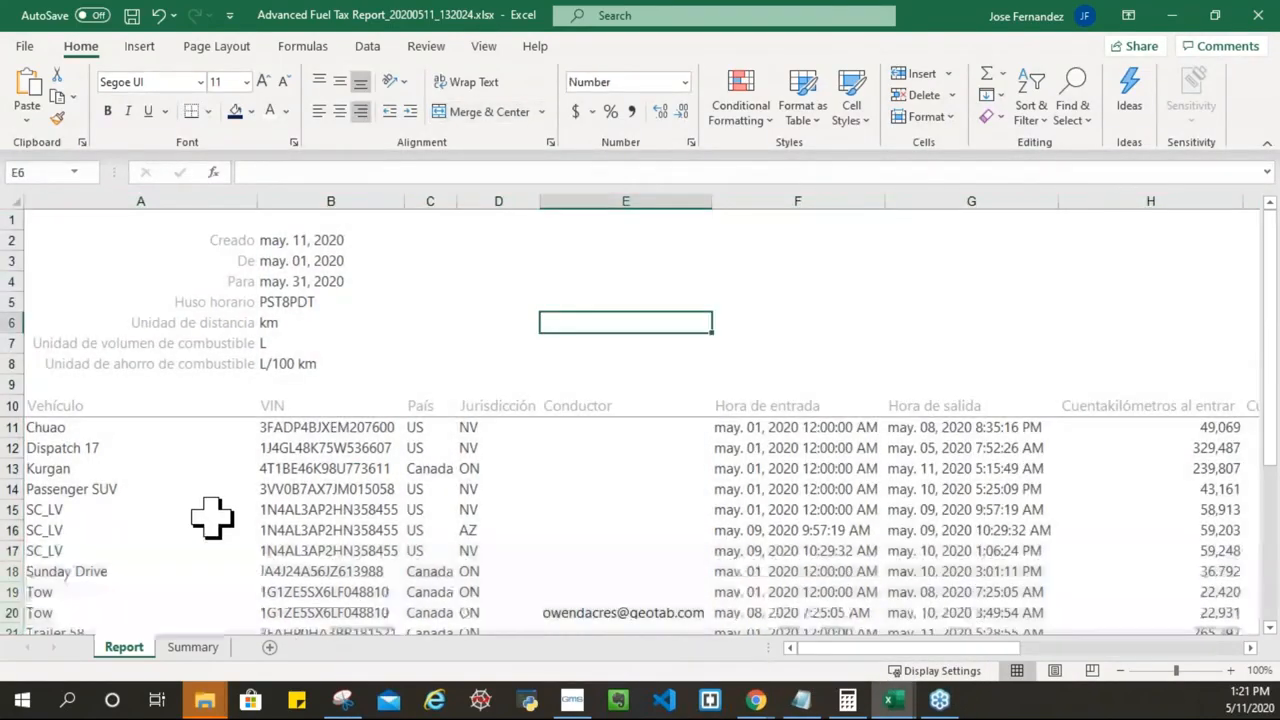
{"action": "left_click", "coordinate": [195, 648]}
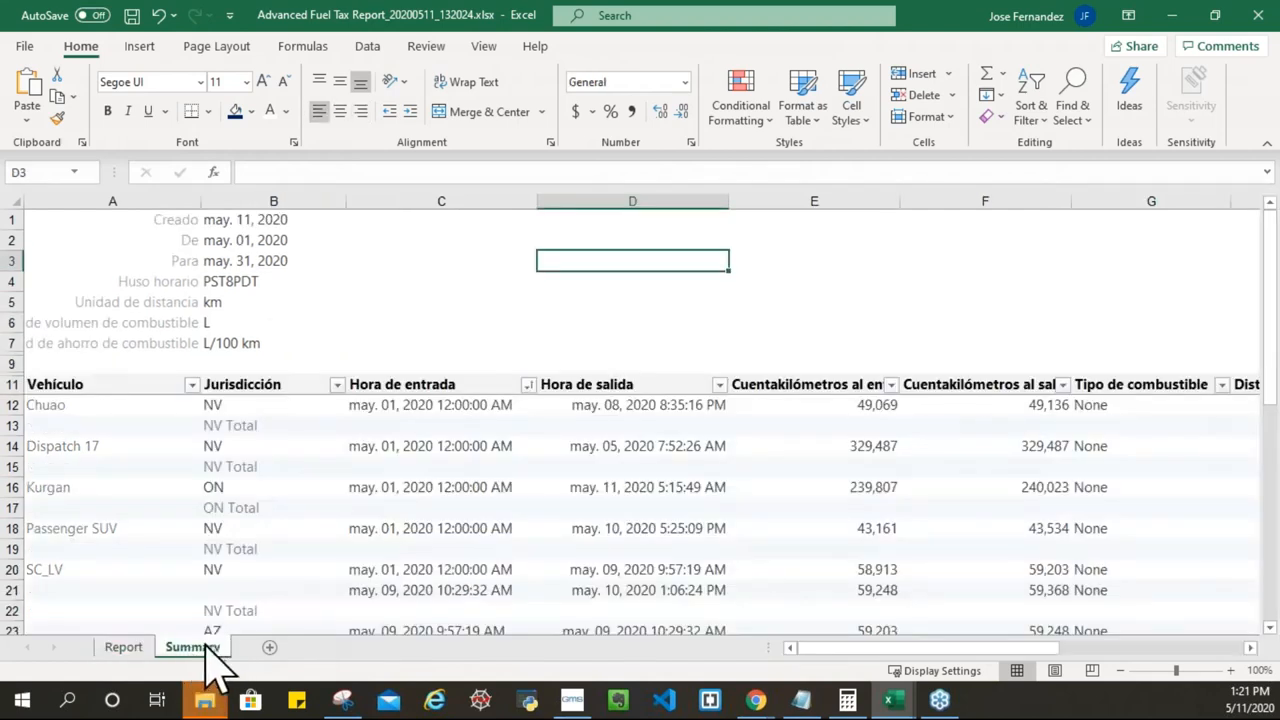
Step: Remove Vehículo, Hora de entrada, Hora de salida and both Cuentakilómetros fields from the pivot
{"action": "left_click", "coordinate": [430, 405]}
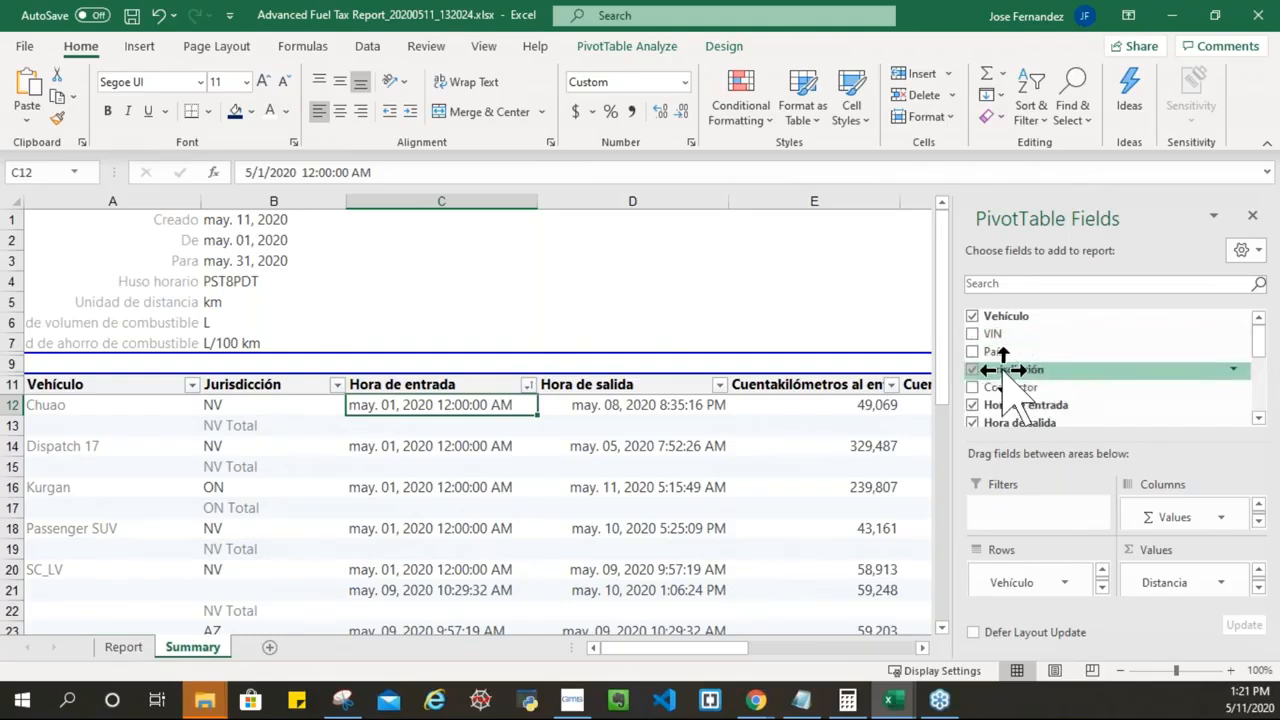
{"action": "left_click", "coordinate": [974, 318]}
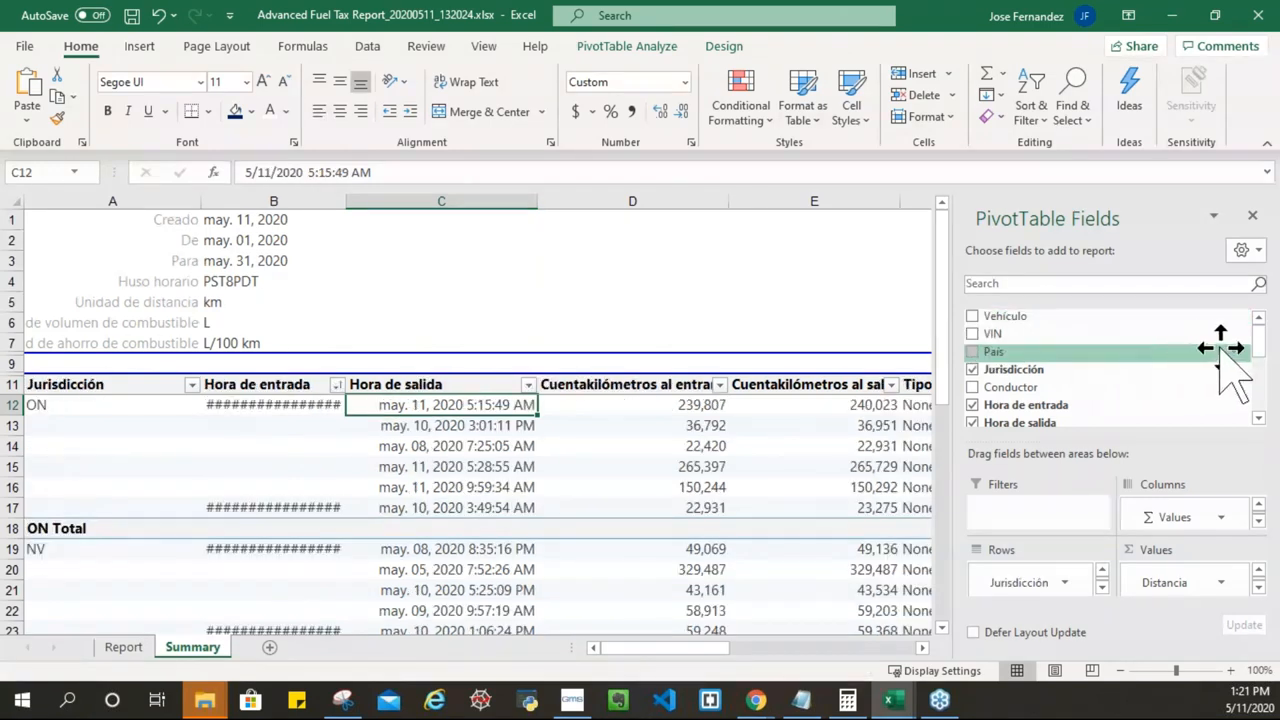
{"action": "left_click_drag", "start_coordinate": [1265, 350], "coordinate": [1260, 368]}
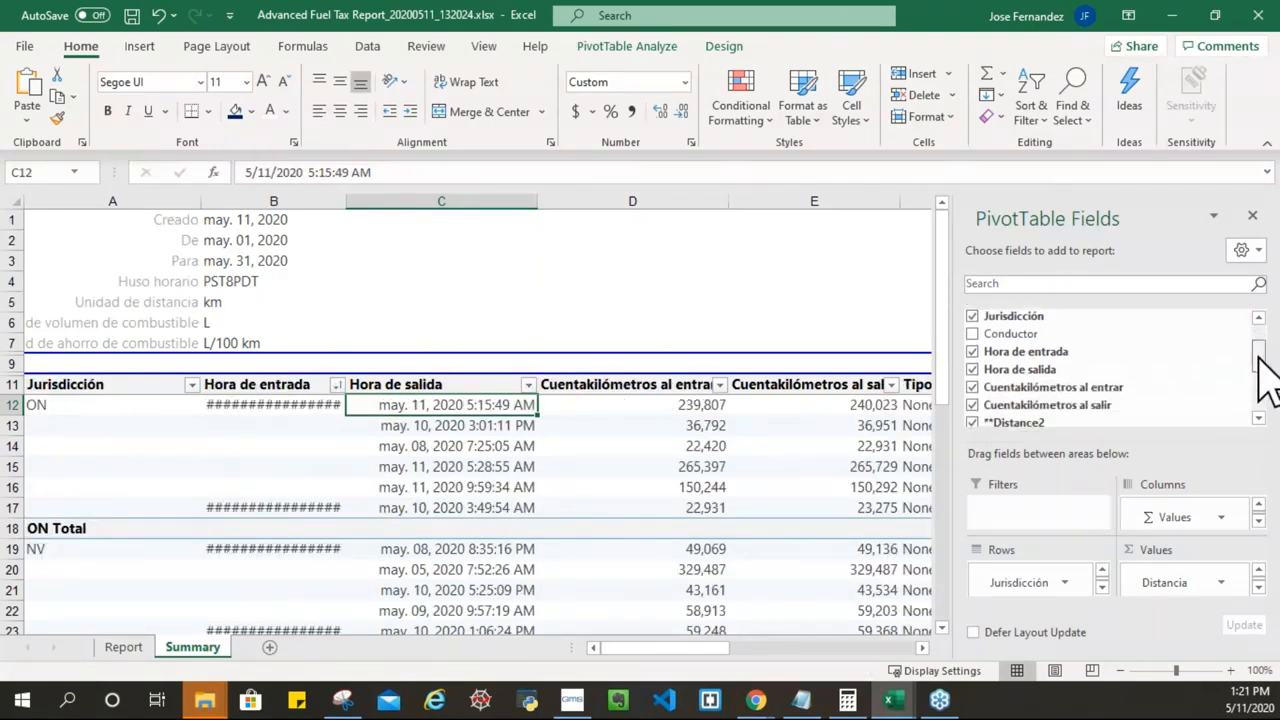
{"action": "left_click", "coordinate": [972, 351]}
{"action": "left_click", "coordinate": [972, 369]}
{"action": "left_click", "coordinate": [972, 387]}
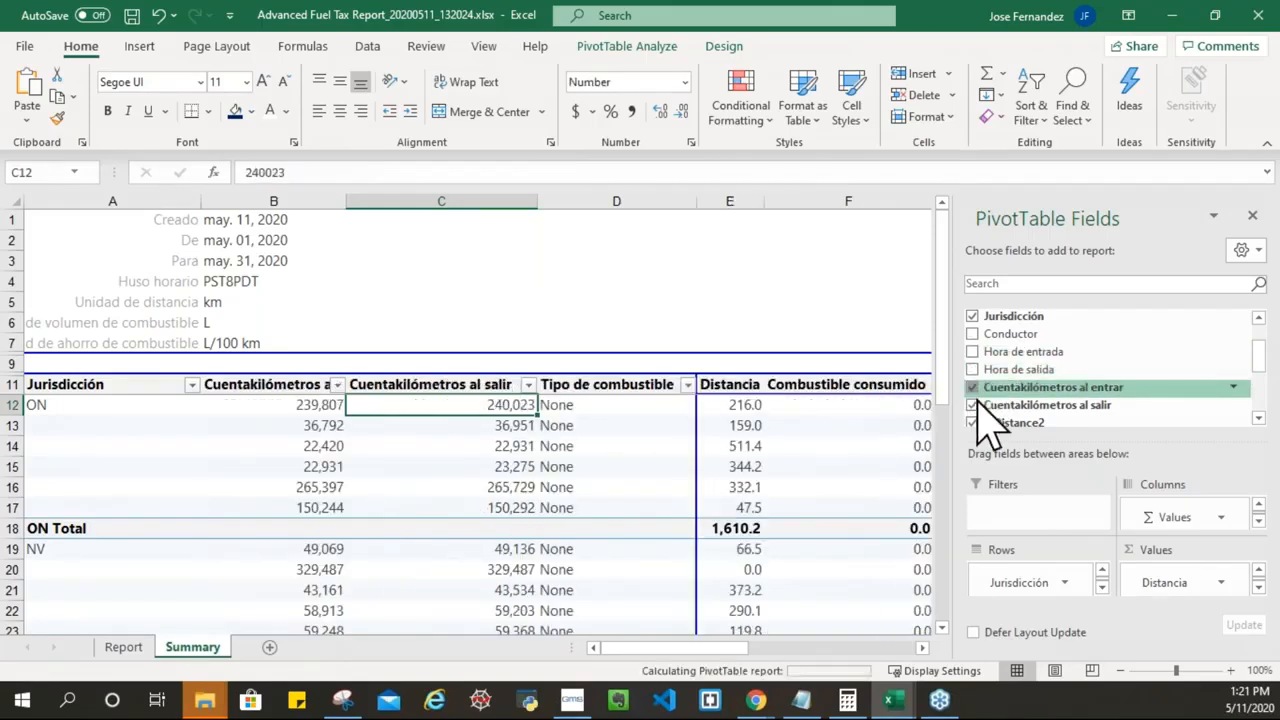
{"action": "left_click", "coordinate": [974, 405]}
Step: Remove Tipo de combustible, Fuel Purchased2, Fuel Used2 and Fuel Economy2 from the pivot
{"action": "scroll", "coordinate": [1260, 383], "scroll_direction": "down", "scroll_amount": 1}
{"action": "left_click_drag", "start_coordinate": [1259, 377], "coordinate": [1259, 384]}
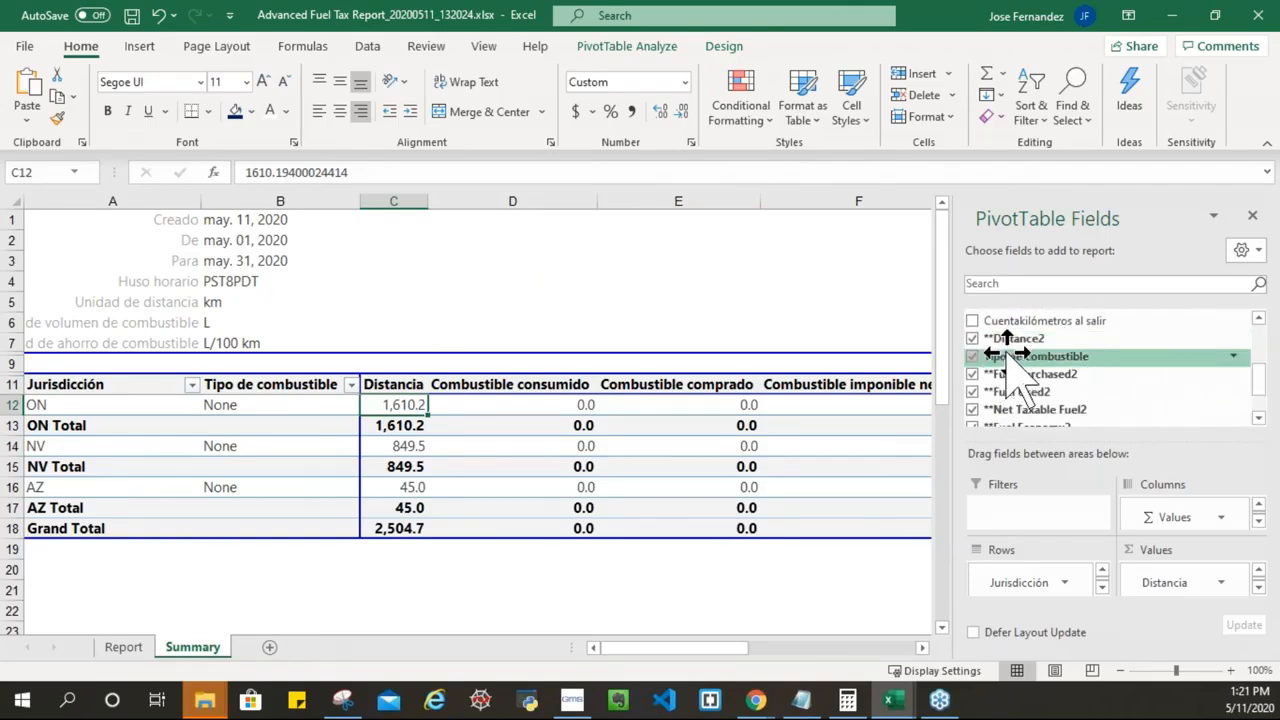
{"action": "left_click", "coordinate": [972, 356]}
{"action": "left_click", "coordinate": [972, 374]}
{"action": "left_click", "coordinate": [972, 391]}
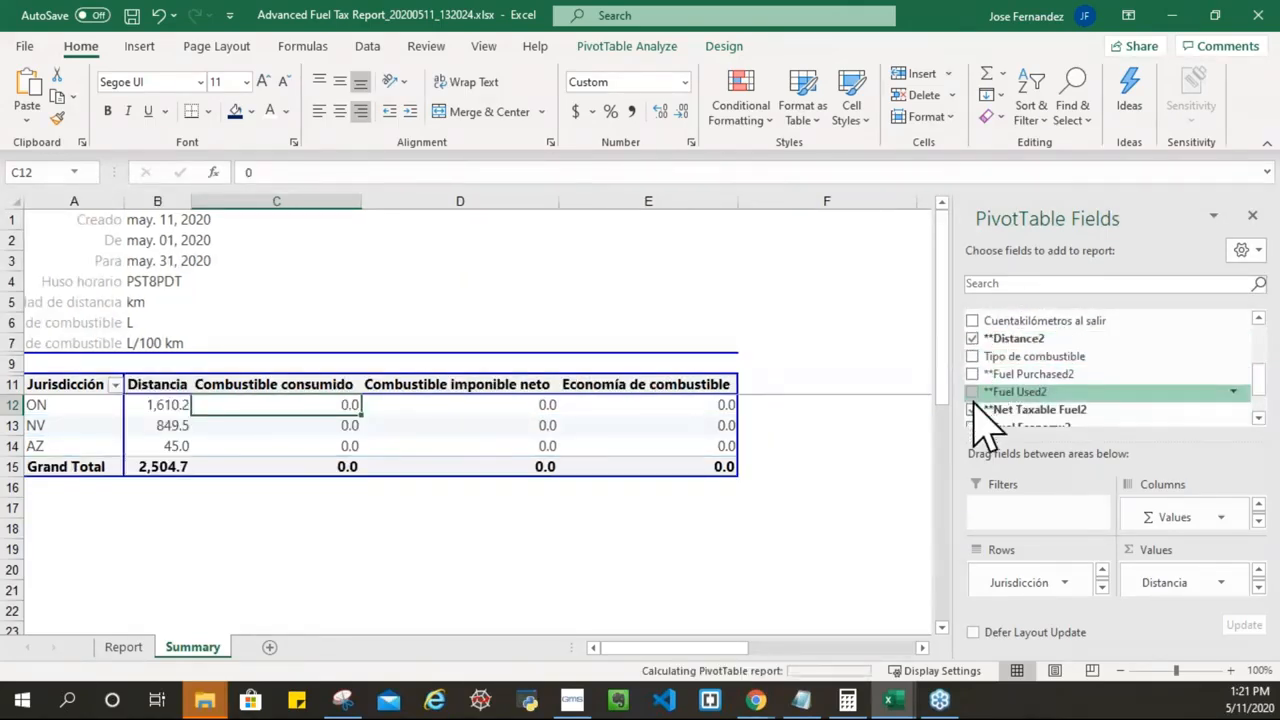
{"action": "scroll", "coordinate": [1265, 405], "scroll_direction": "down", "scroll_amount": 1}
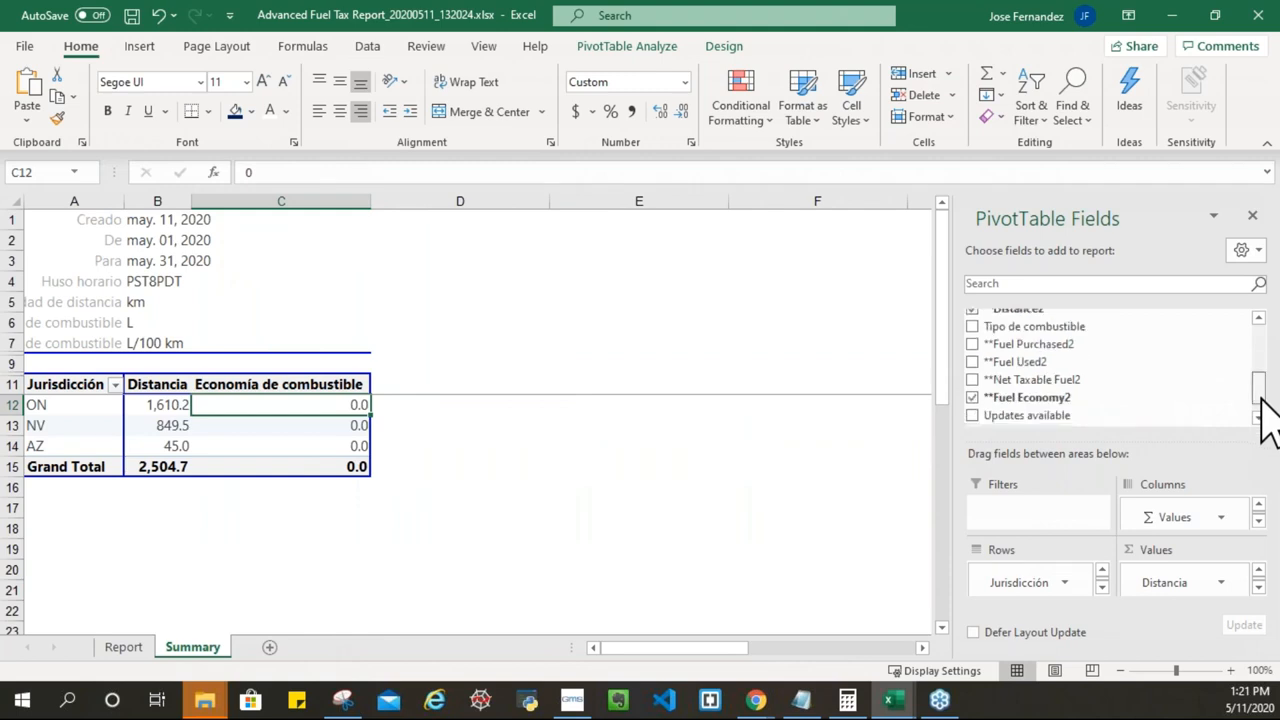
{"action": "left_click", "coordinate": [972, 387]}
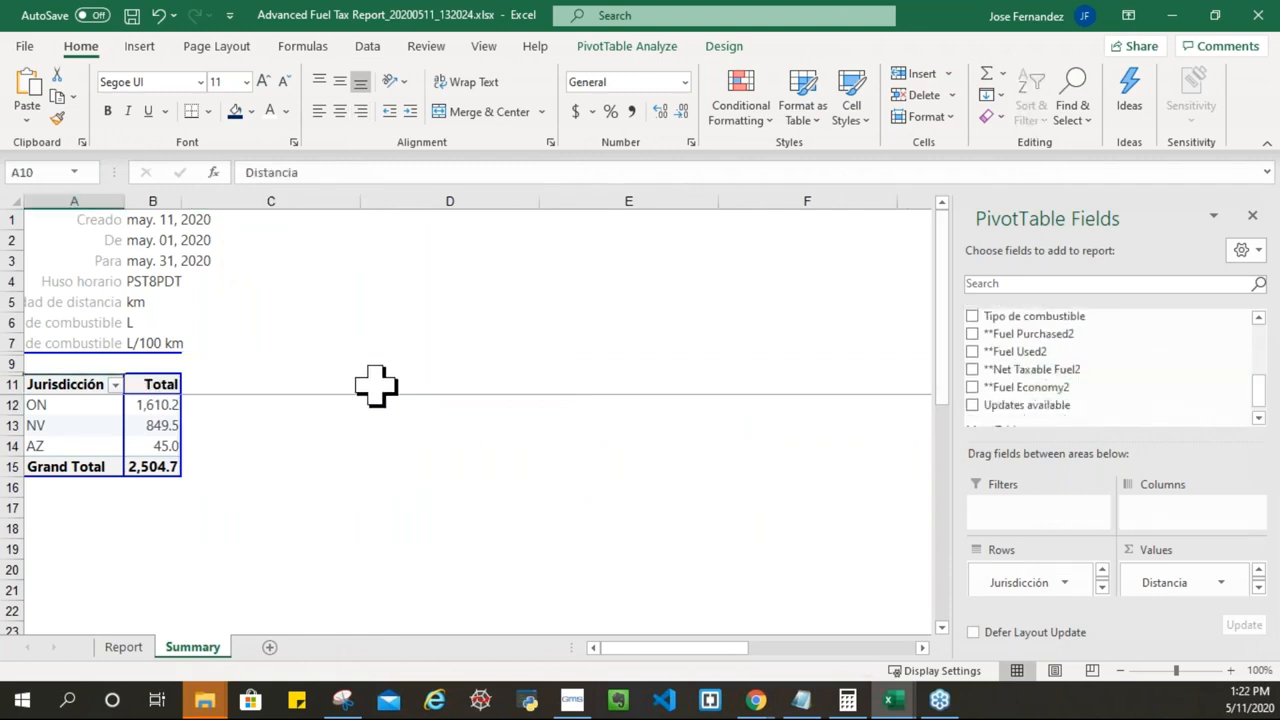
Step: Add Vehículo to the pivot Values as a count and open its Value Field Settings
{"action": "left_click", "coordinate": [48, 405]}
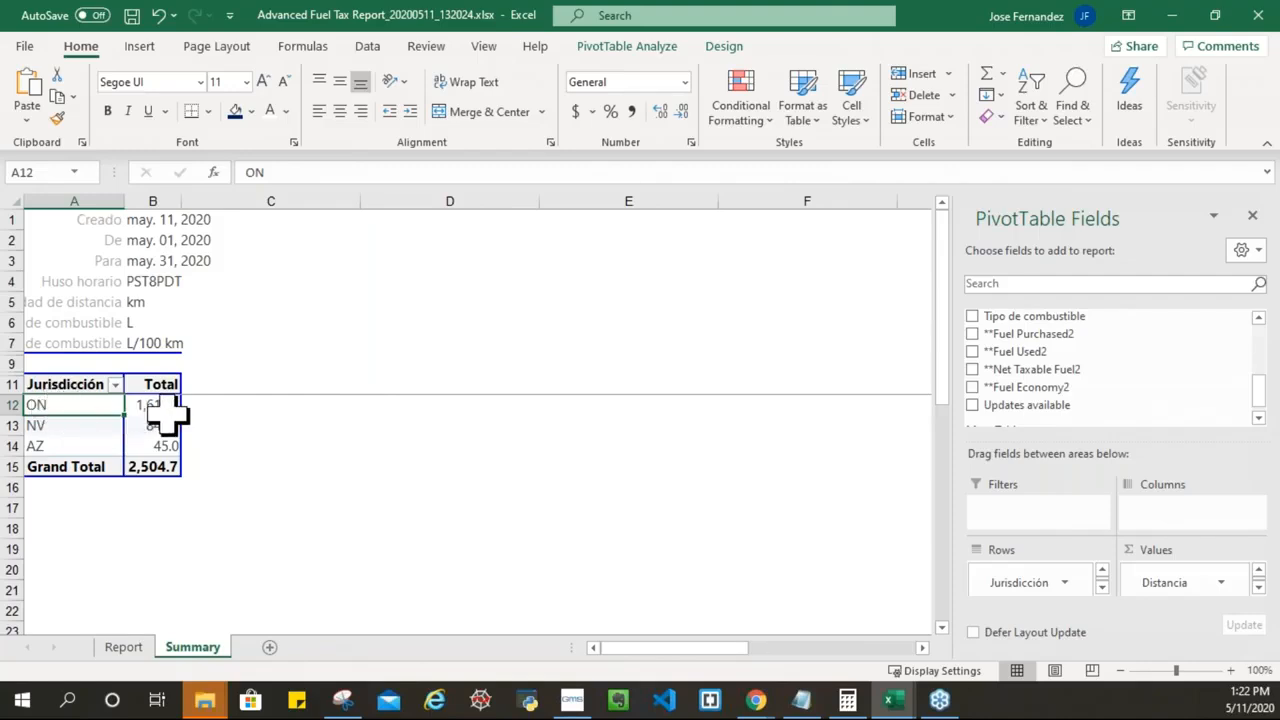
{"action": "left_click", "coordinate": [130, 303]}
{"action": "left_click", "coordinate": [165, 427]}
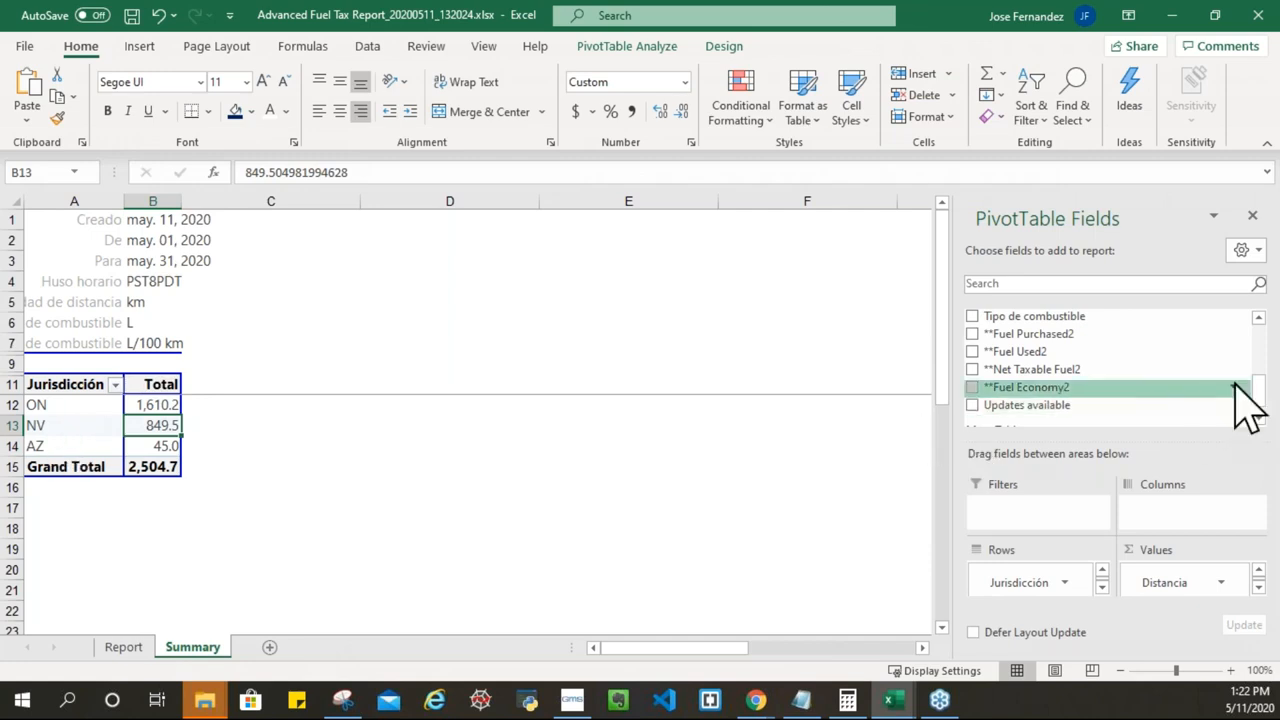
{"action": "left_click_drag", "start_coordinate": [1258, 398], "coordinate": [1270, 355]}
{"action": "left_click_drag", "start_coordinate": [1000, 316], "coordinate": [1162, 572]}
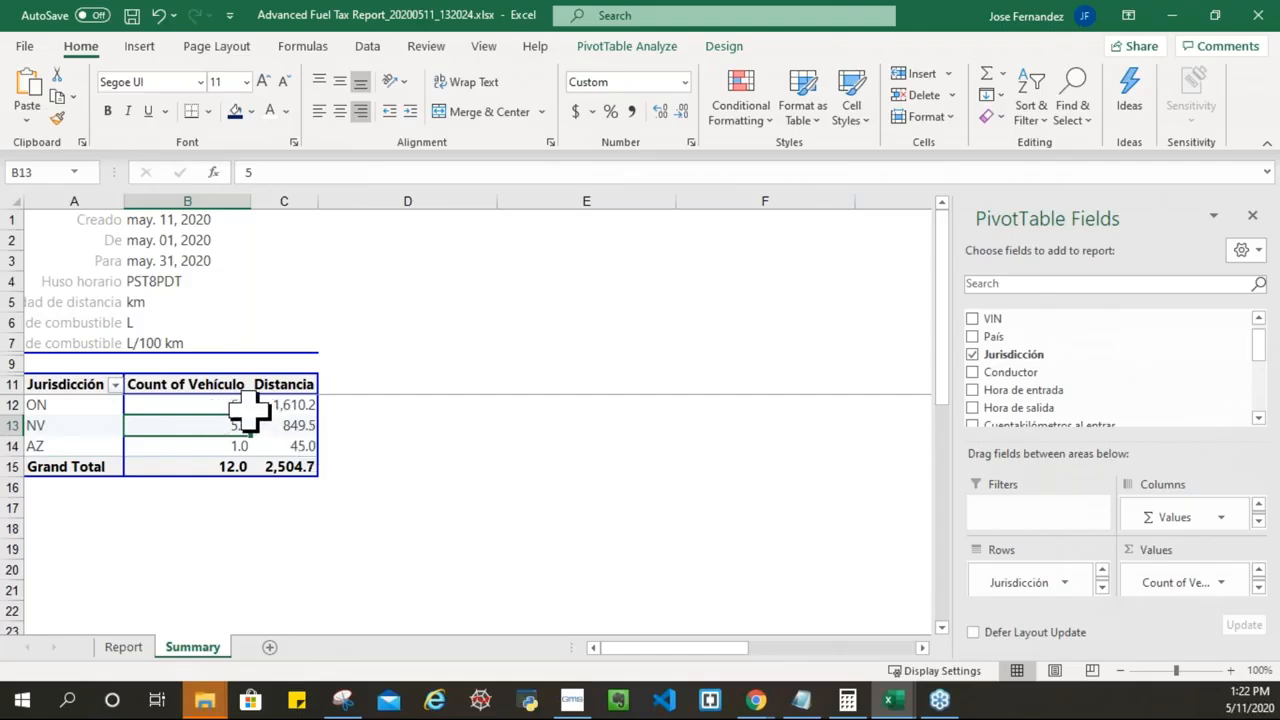
{"action": "left_click", "coordinate": [1222, 583]}
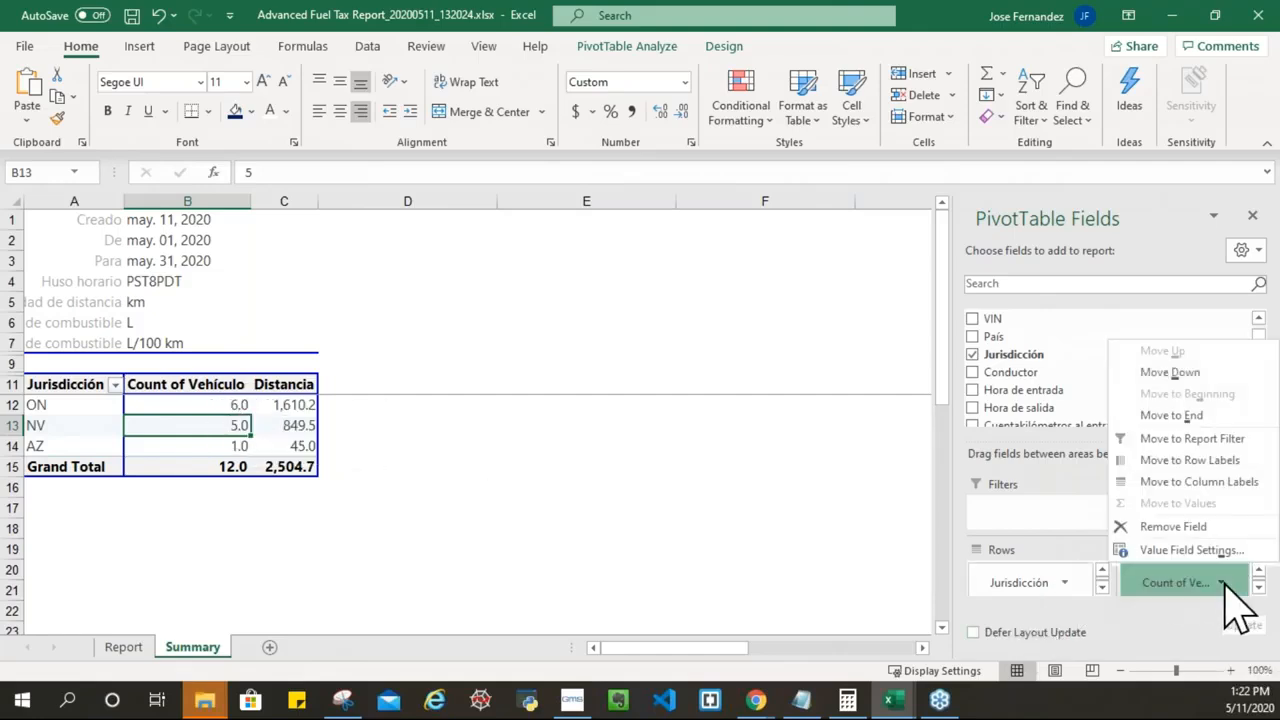
{"action": "left_click", "coordinate": [1190, 551]}
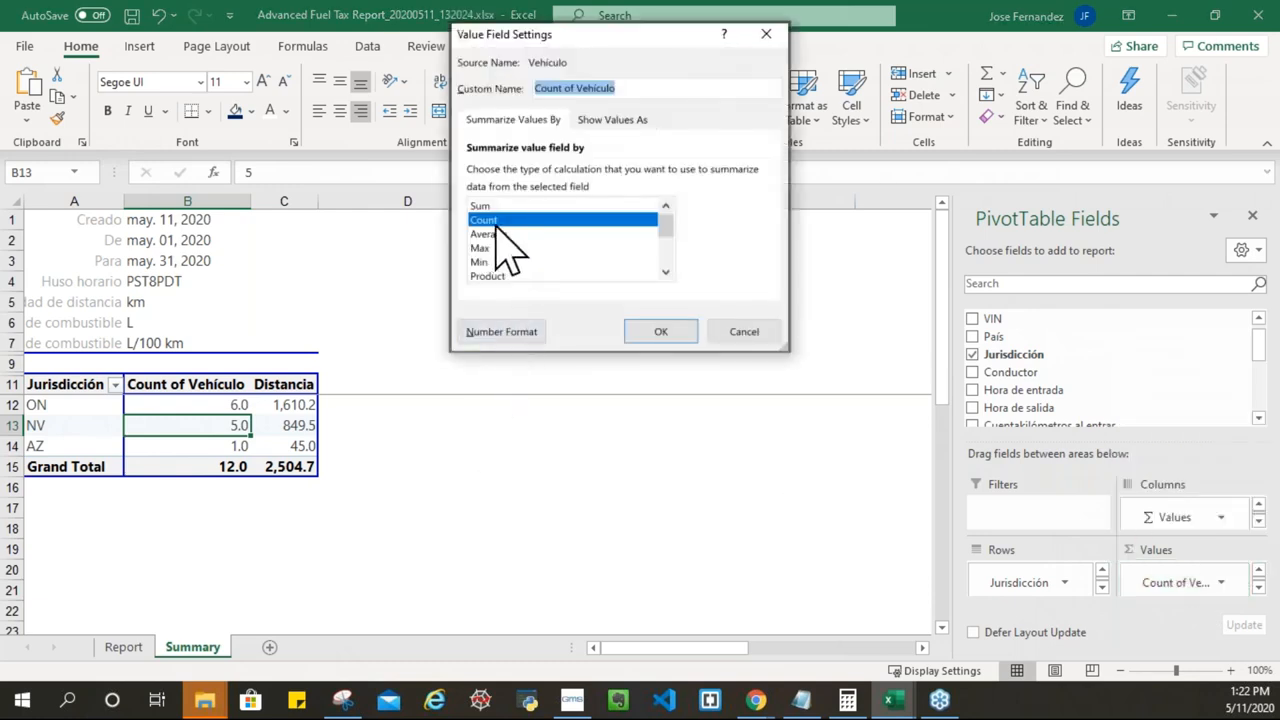
Step: Format the Count of Vehículo values as Number with 0 decimal places
{"action": "left_click", "coordinate": [510, 332]}
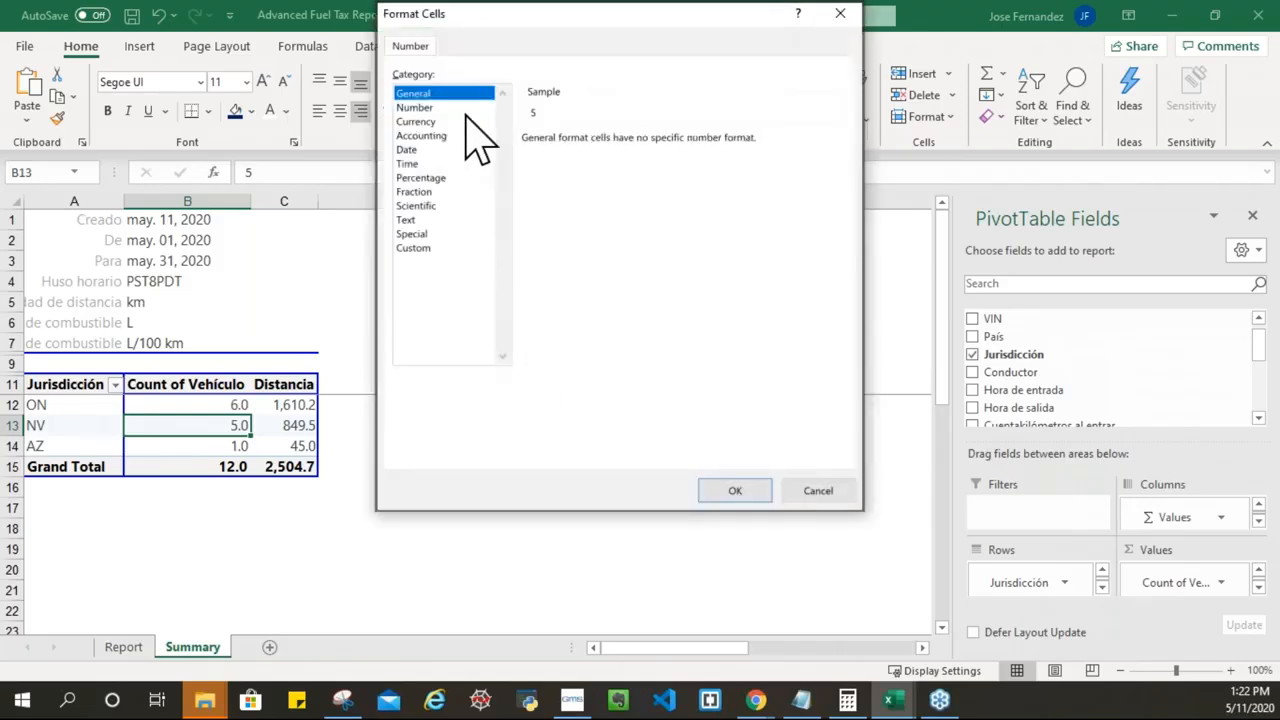
{"action": "left_click", "coordinate": [420, 107]}
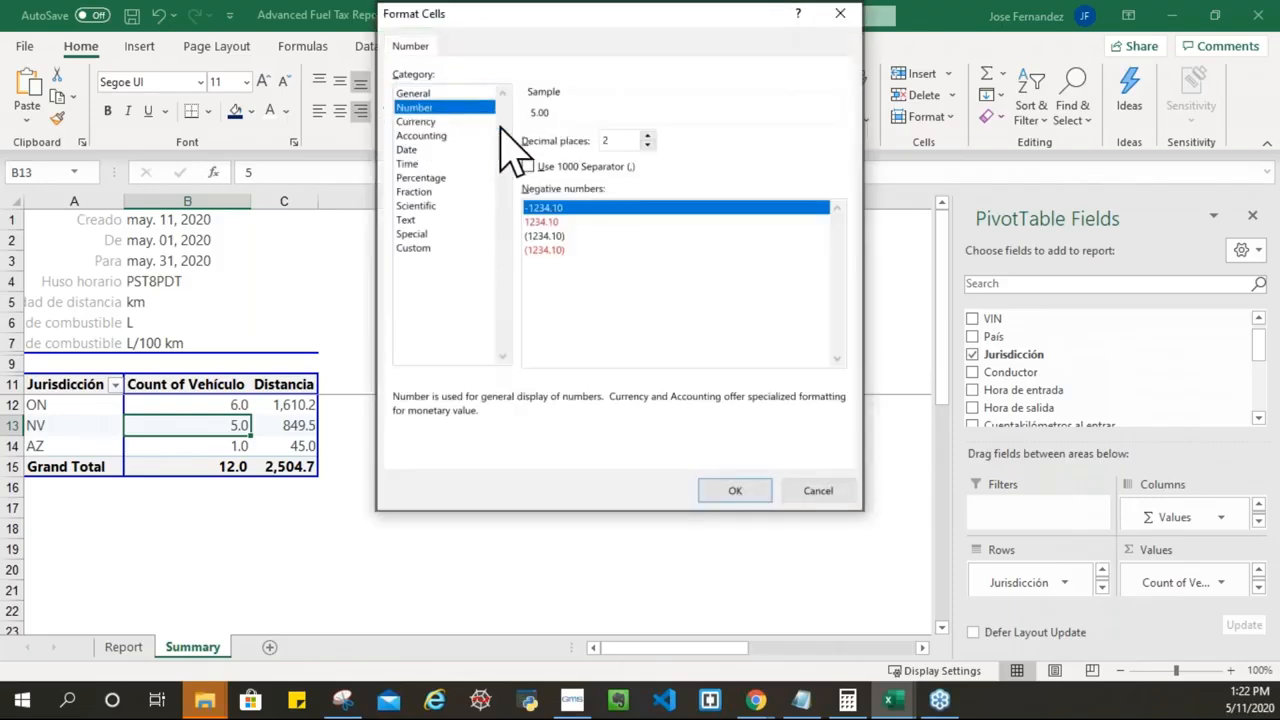
{"action": "left_click", "coordinate": [648, 146]}
{"action": "left_click", "coordinate": [648, 146]}
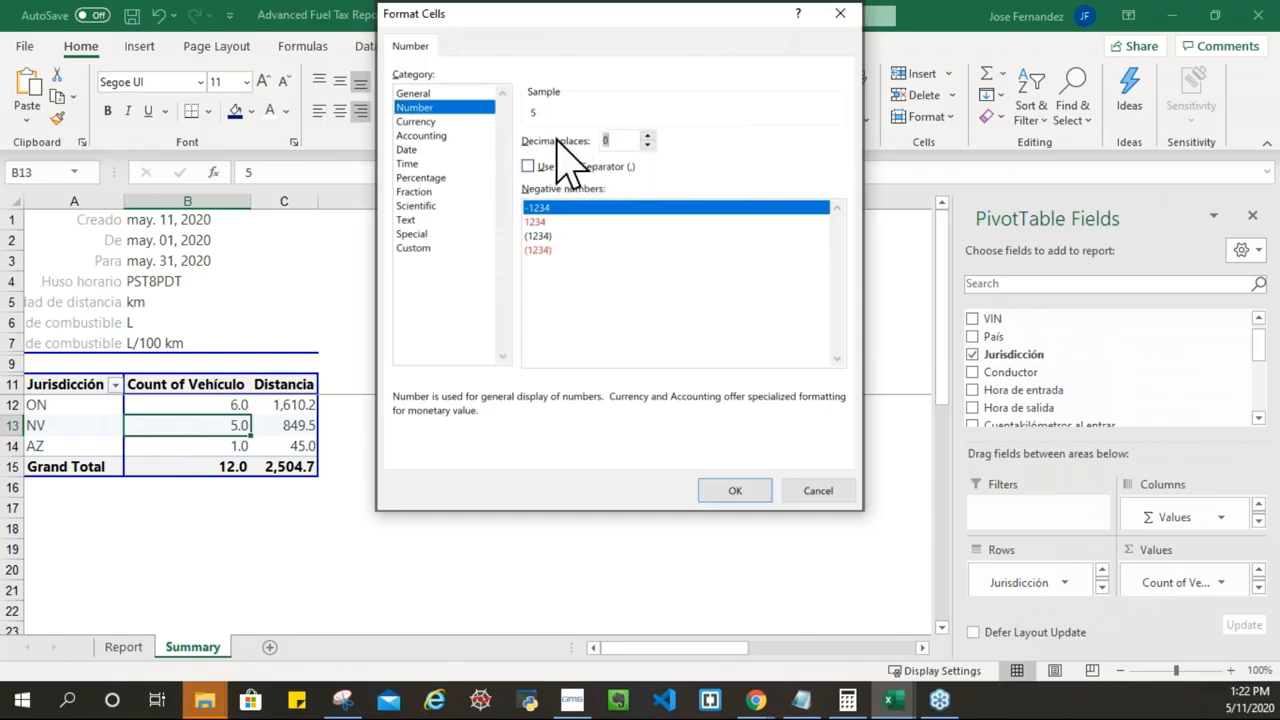
{"action": "left_click", "coordinate": [728, 490]}
{"action": "left_click", "coordinate": [660, 331]}
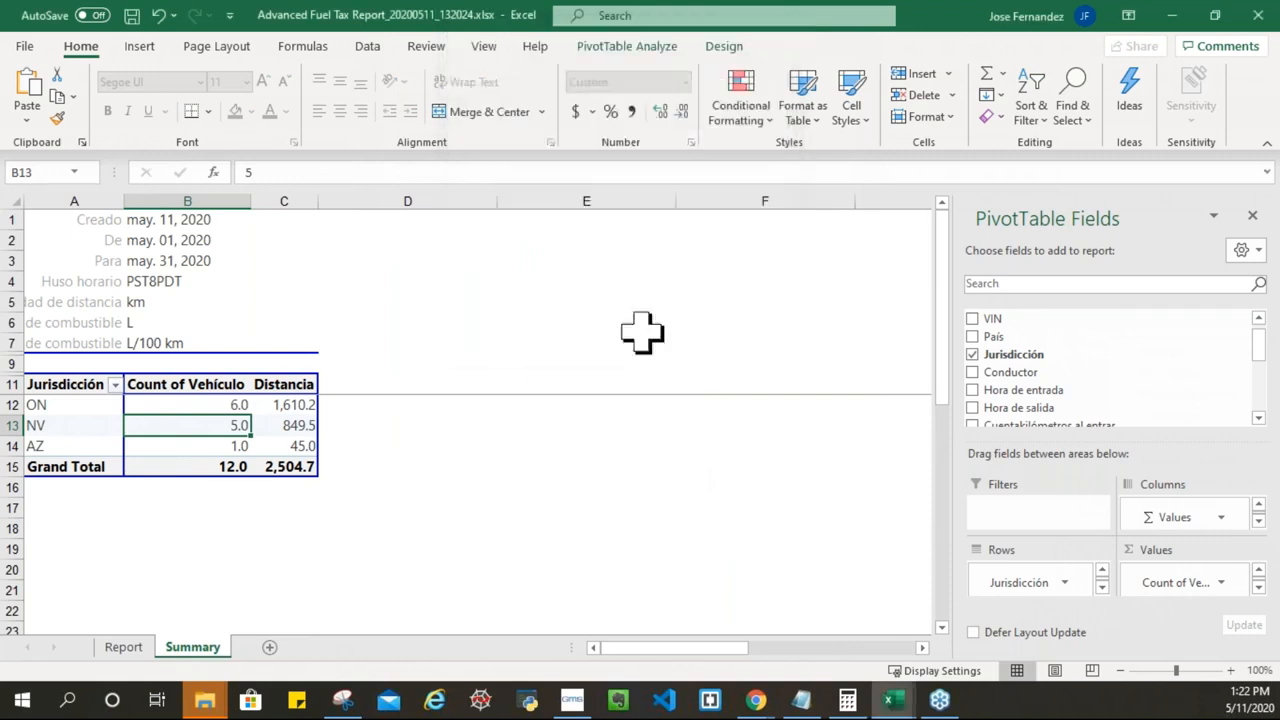
{"action": "left_click", "coordinate": [214, 402]}
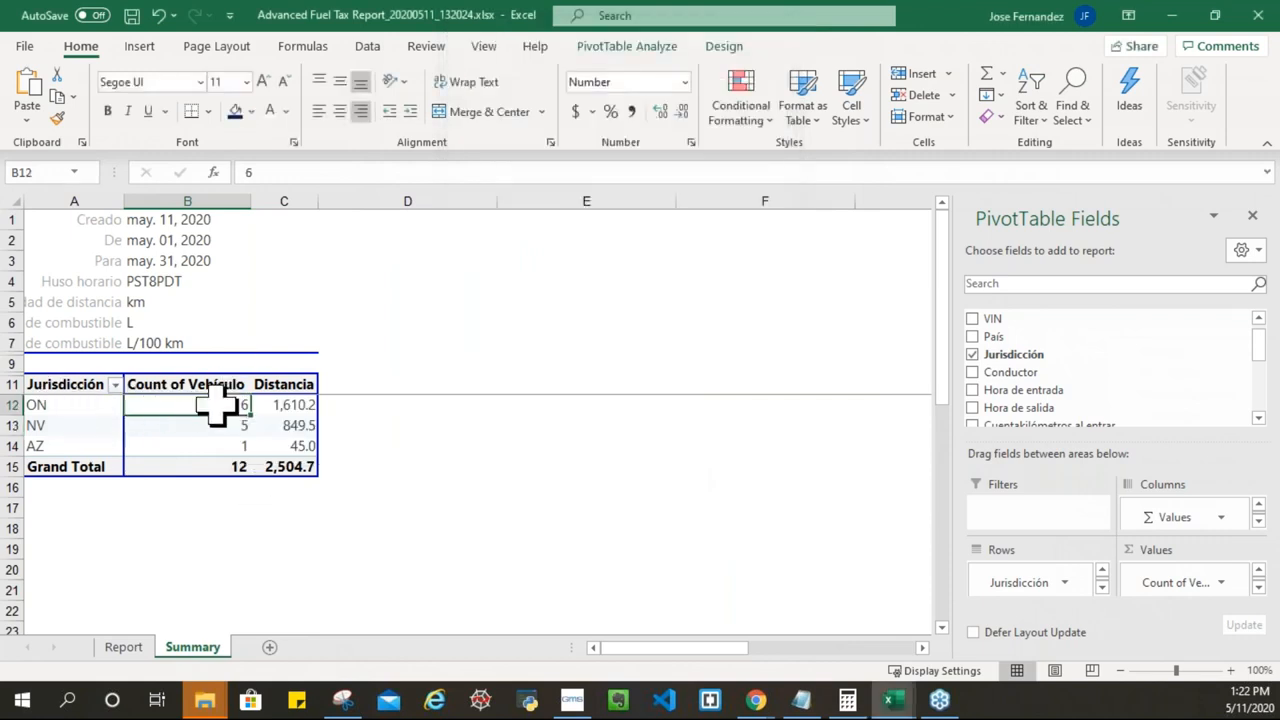
Step: Review the ON, NV and AZ pivot rows, then minimize both fuel tax workbooks
{"action": "left_click", "coordinate": [296, 402]}
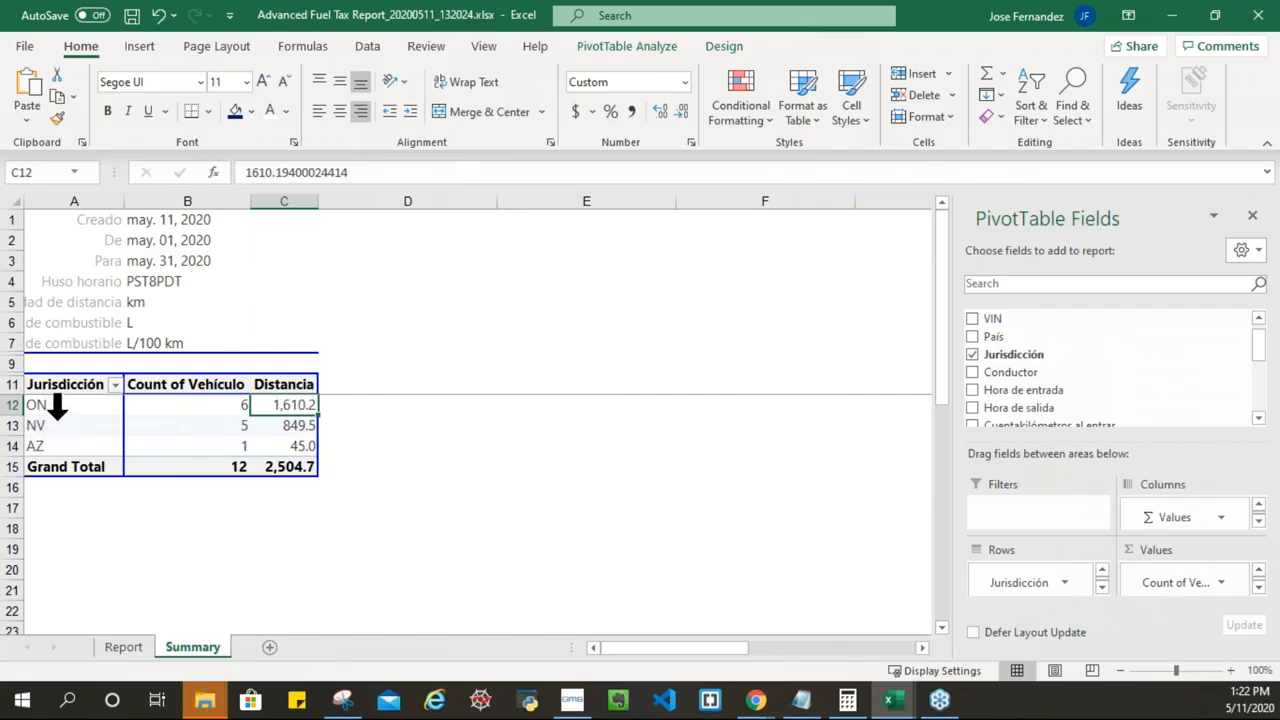
{"action": "left_click", "coordinate": [47, 426]}
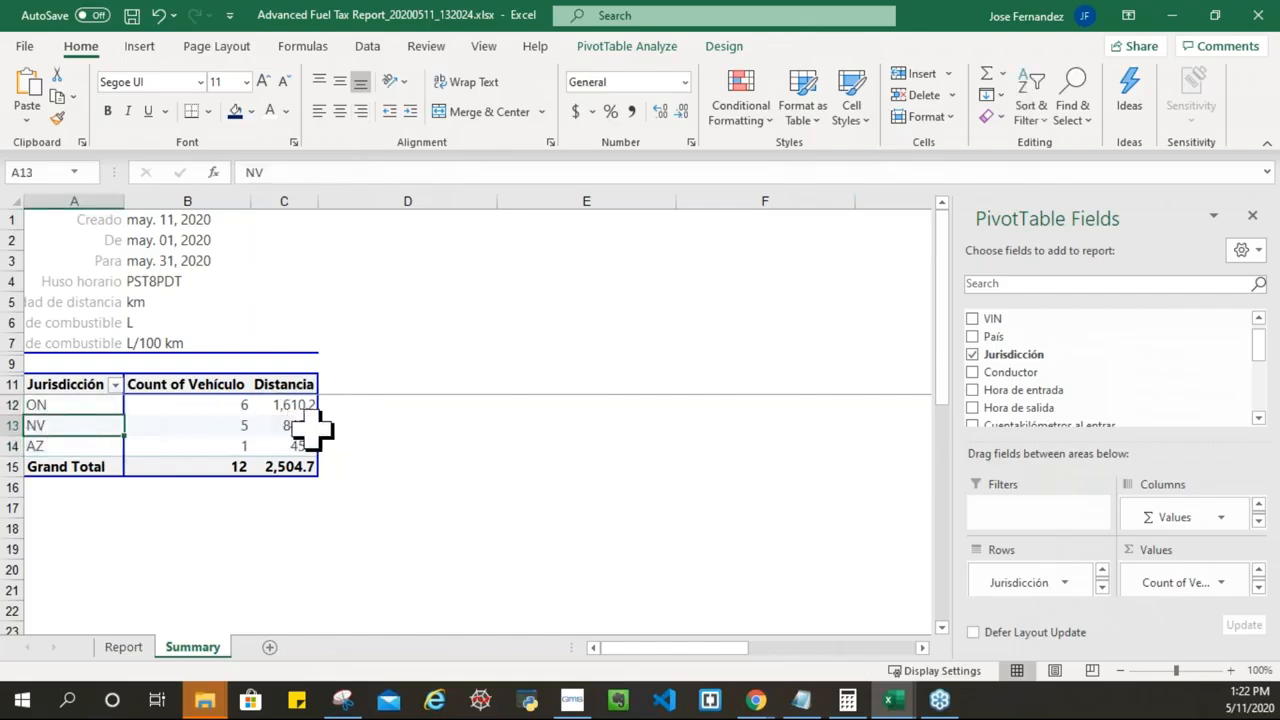
{"action": "left_click", "coordinate": [72, 446]}
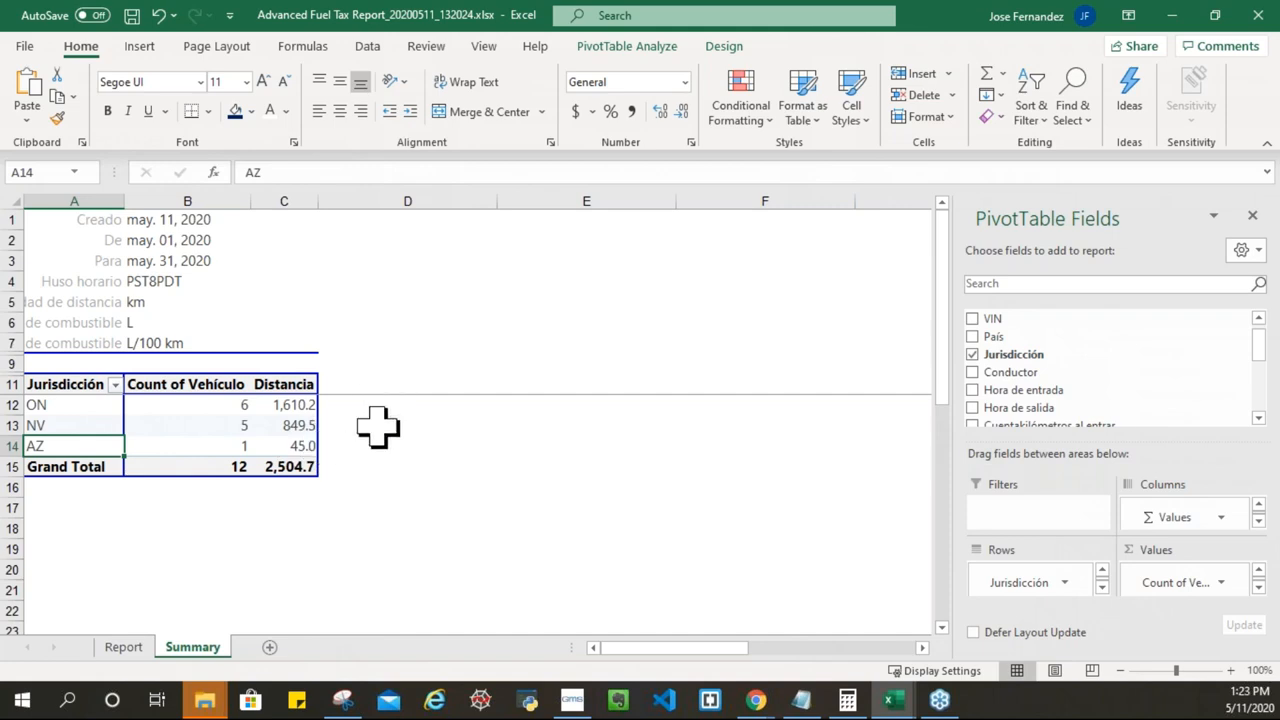
{"action": "left_click", "coordinate": [421, 427]}
{"action": "left_click", "coordinate": [380, 378]}
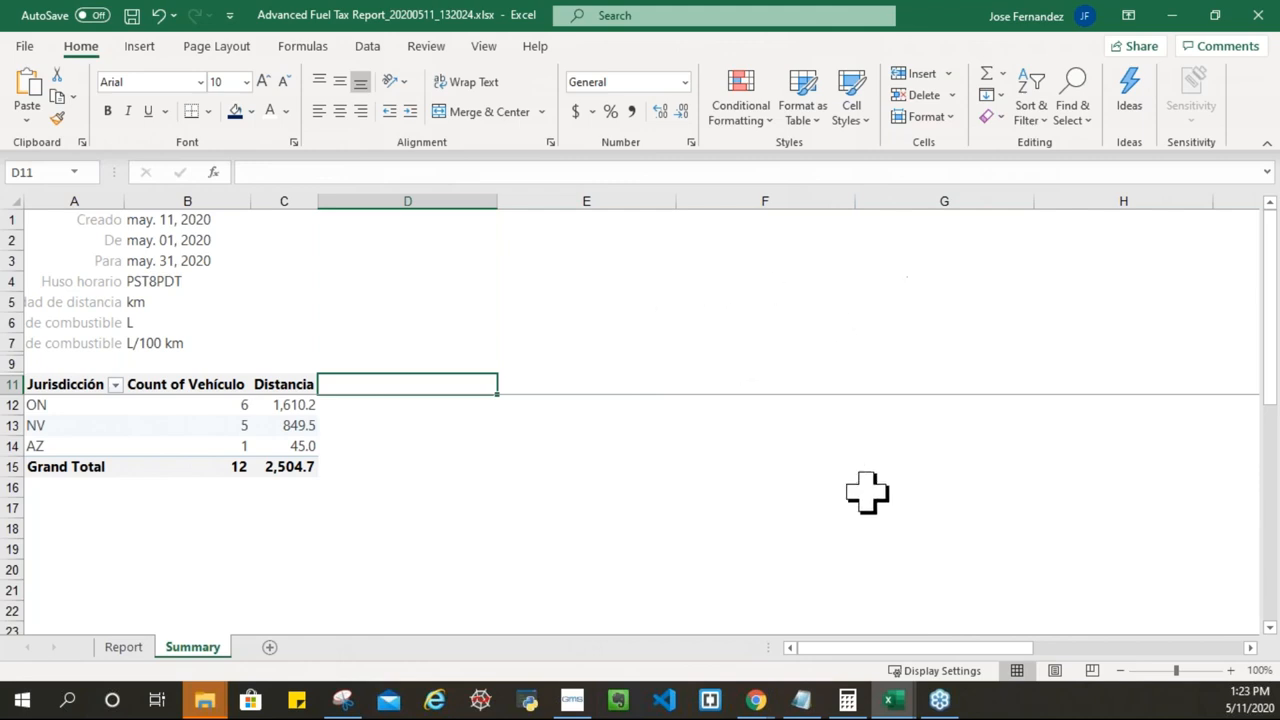
{"action": "left_click", "coordinate": [1172, 16]}
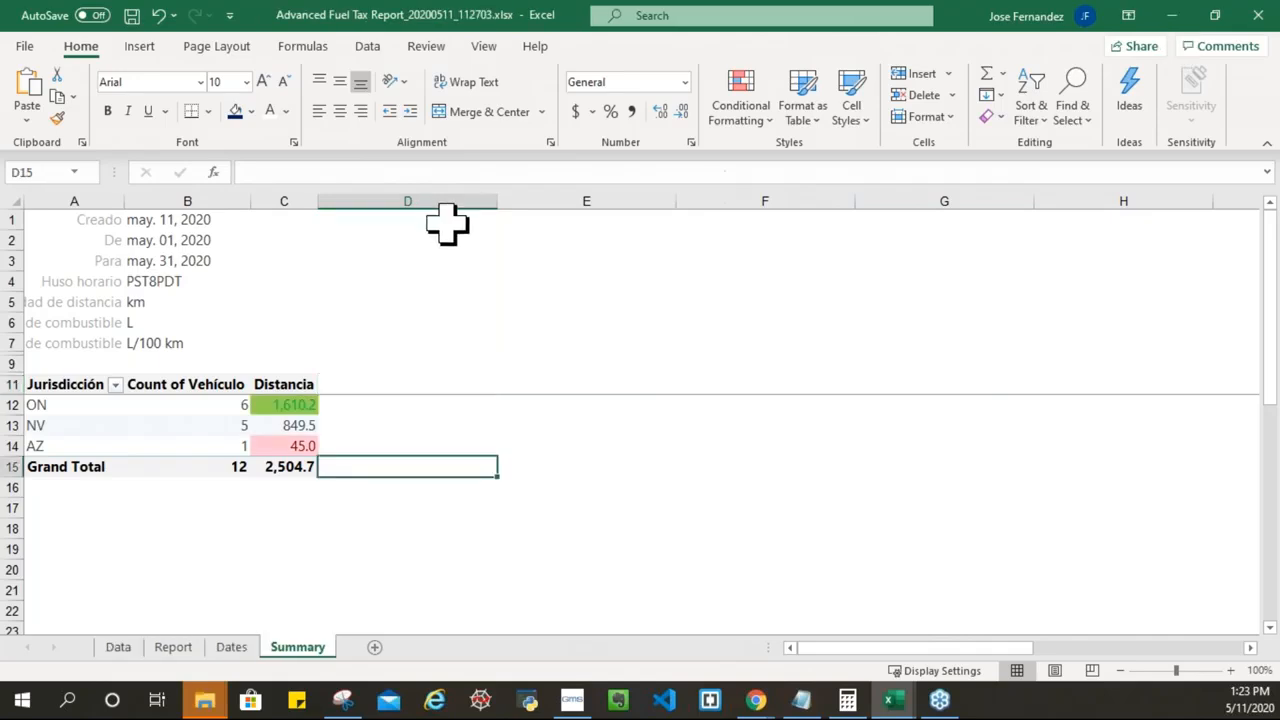
{"action": "left_click", "coordinate": [1174, 18]}
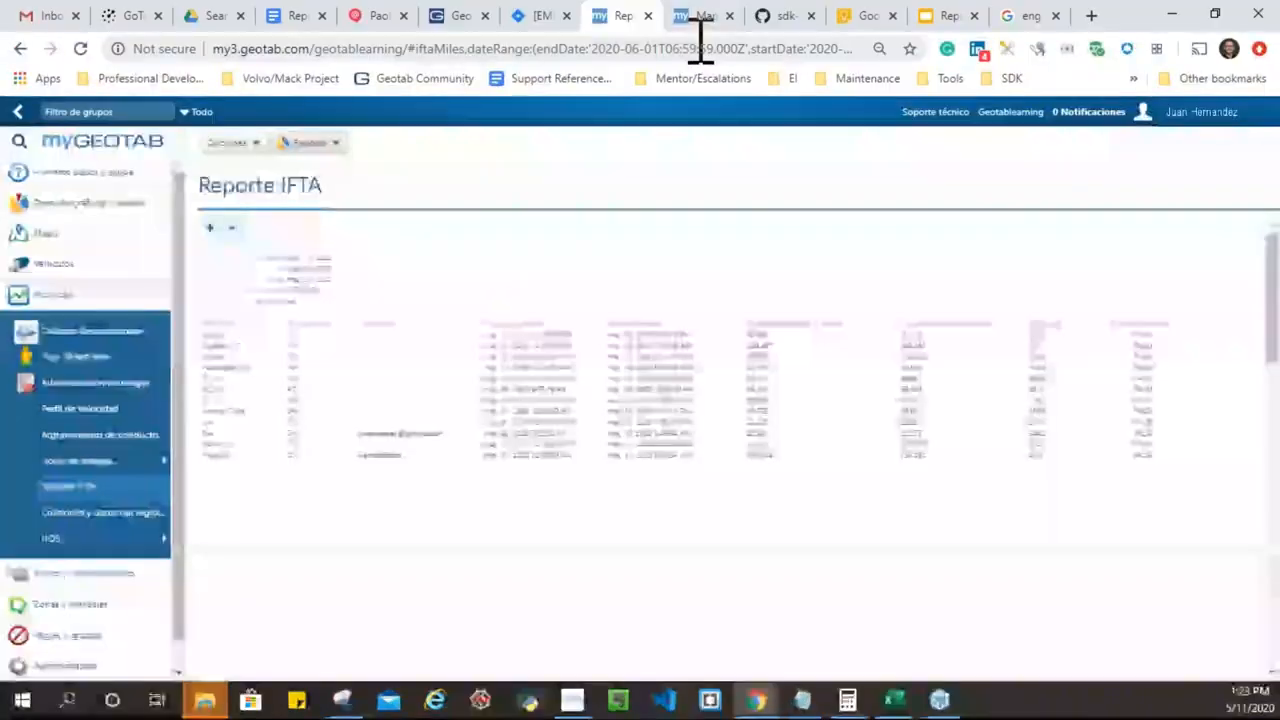
Step: Glance over the MyPreview map and GitHub sdk-addin-samples tabs
{"action": "left_click", "coordinate": [700, 18]}
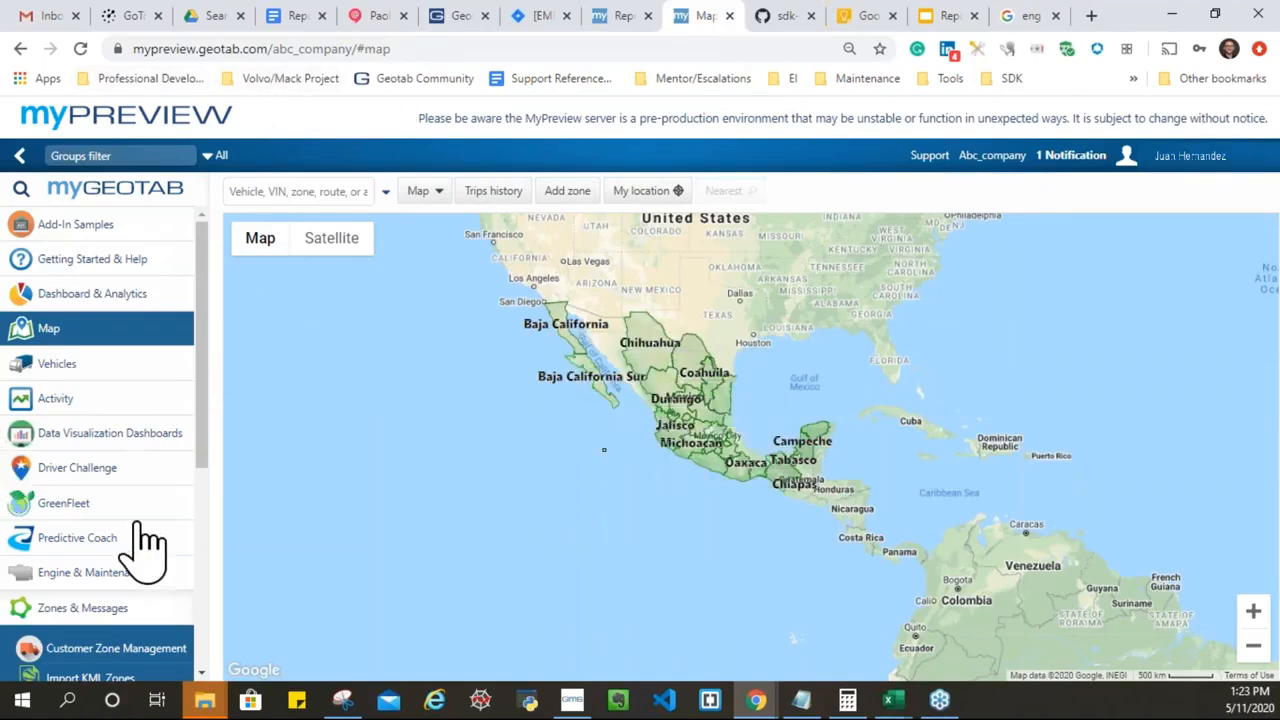
{"action": "scroll", "coordinate": [143, 540], "scroll_direction": "down", "scroll_amount": 4}
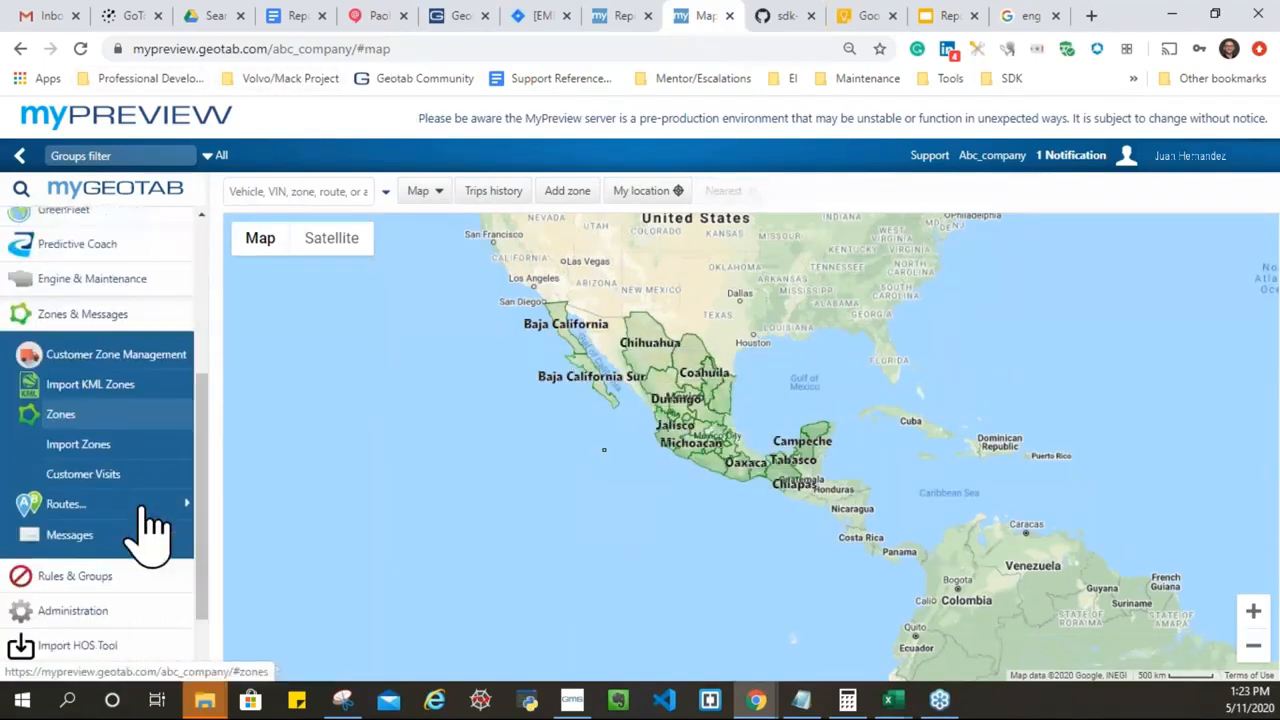
{"action": "left_click", "coordinate": [775, 17]}
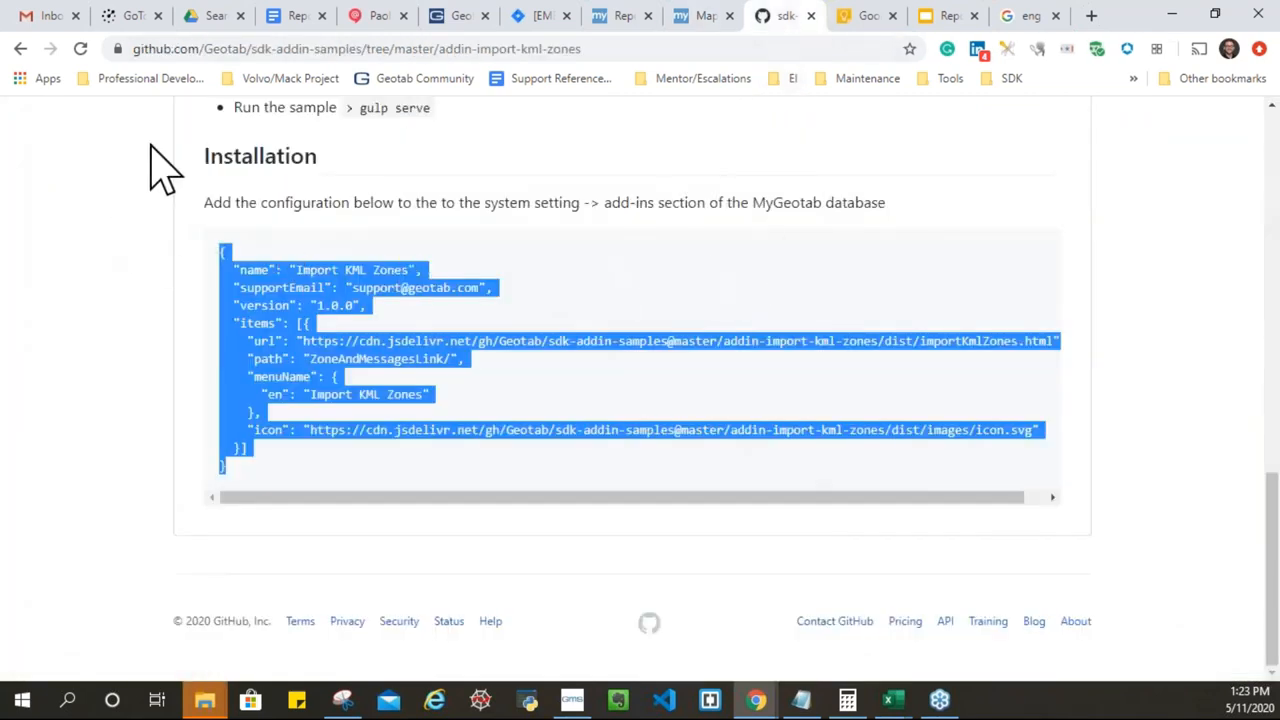
{"action": "scroll", "coordinate": [118, 190], "scroll_direction": "up", "scroll_amount": 15}
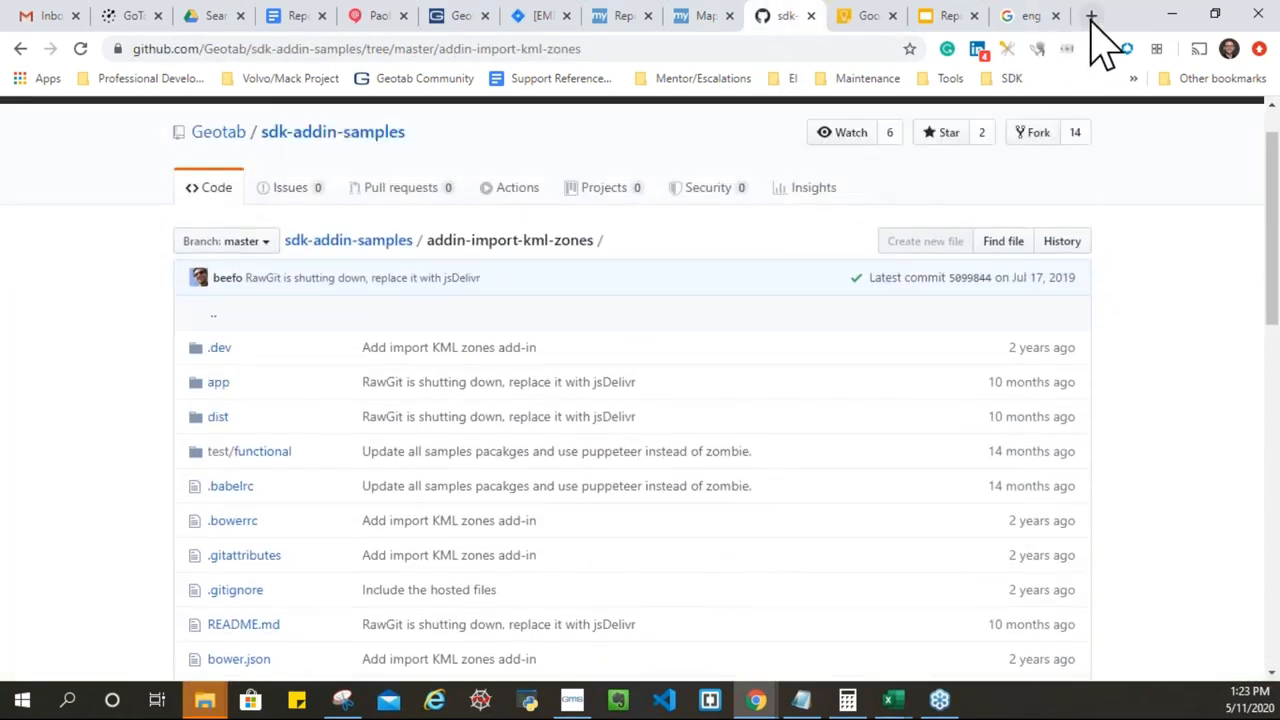
Step: Search 'geotab sdk' in a new tab, open the MyGeotab SDK docs and its Add-in Examples link
{"action": "key", "text": "ctrl+t"}
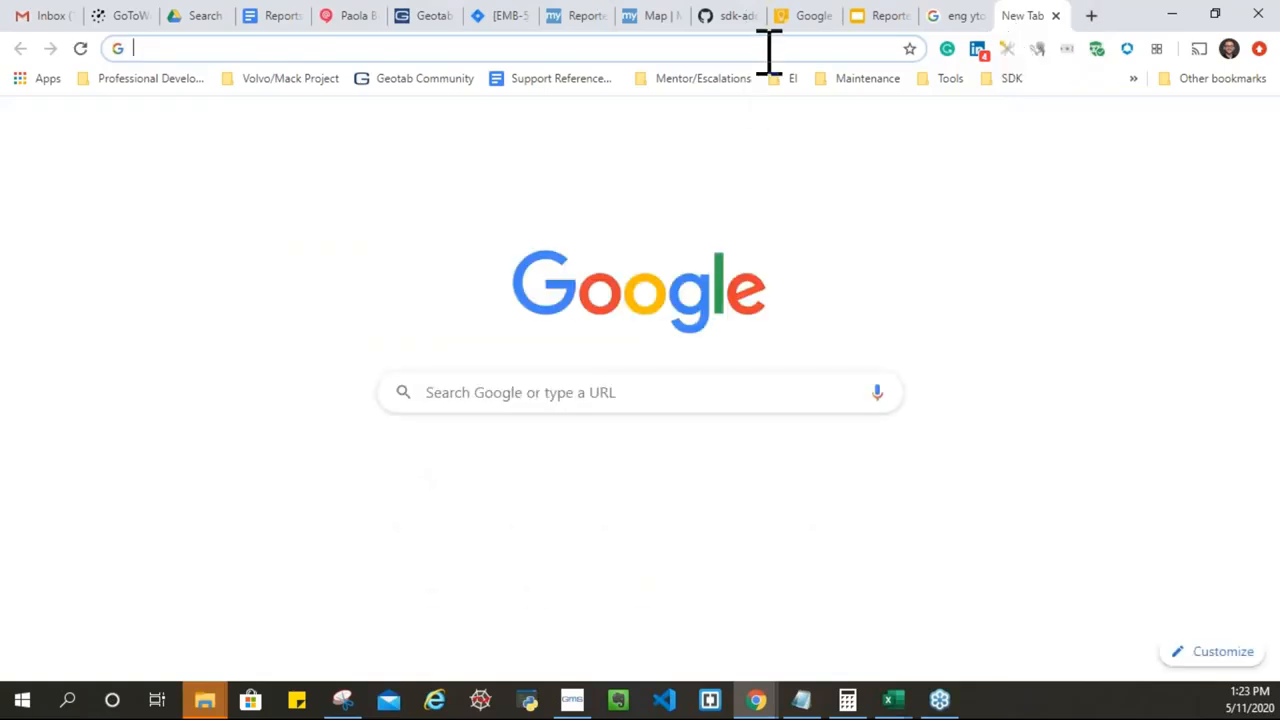
{"action": "type", "text": "geotab sdk"}
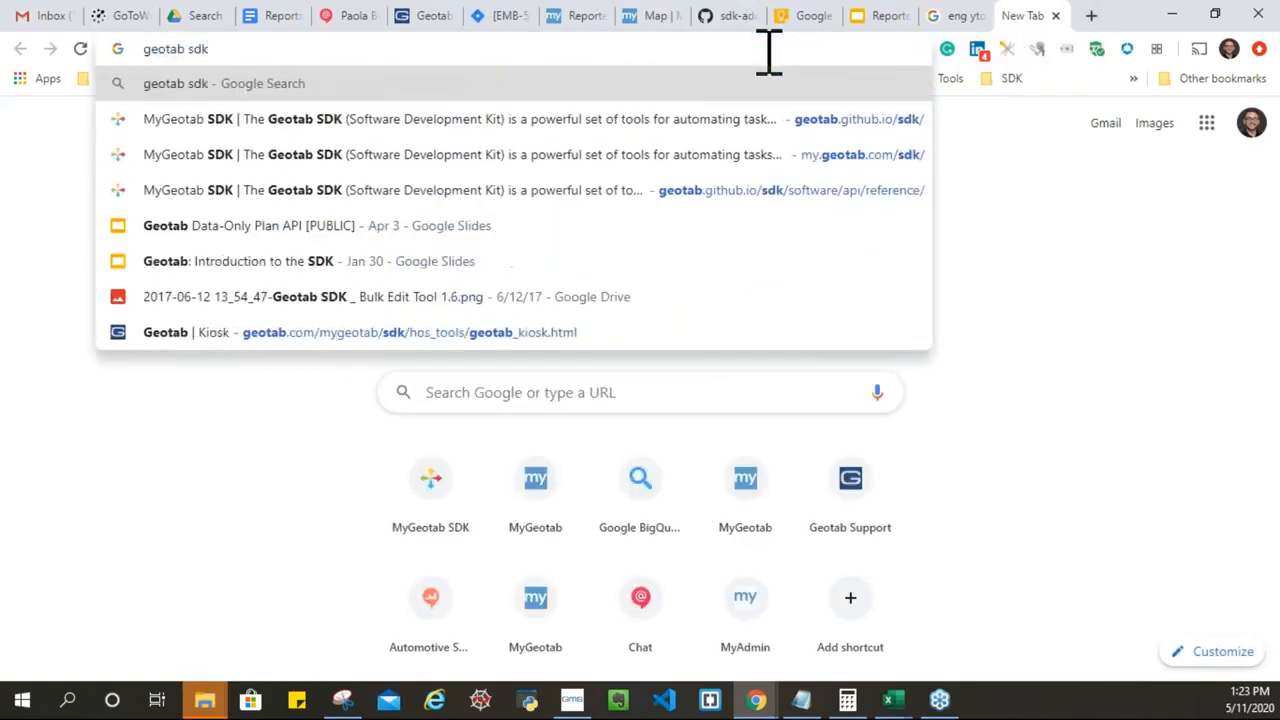
{"action": "key", "text": "Return"}
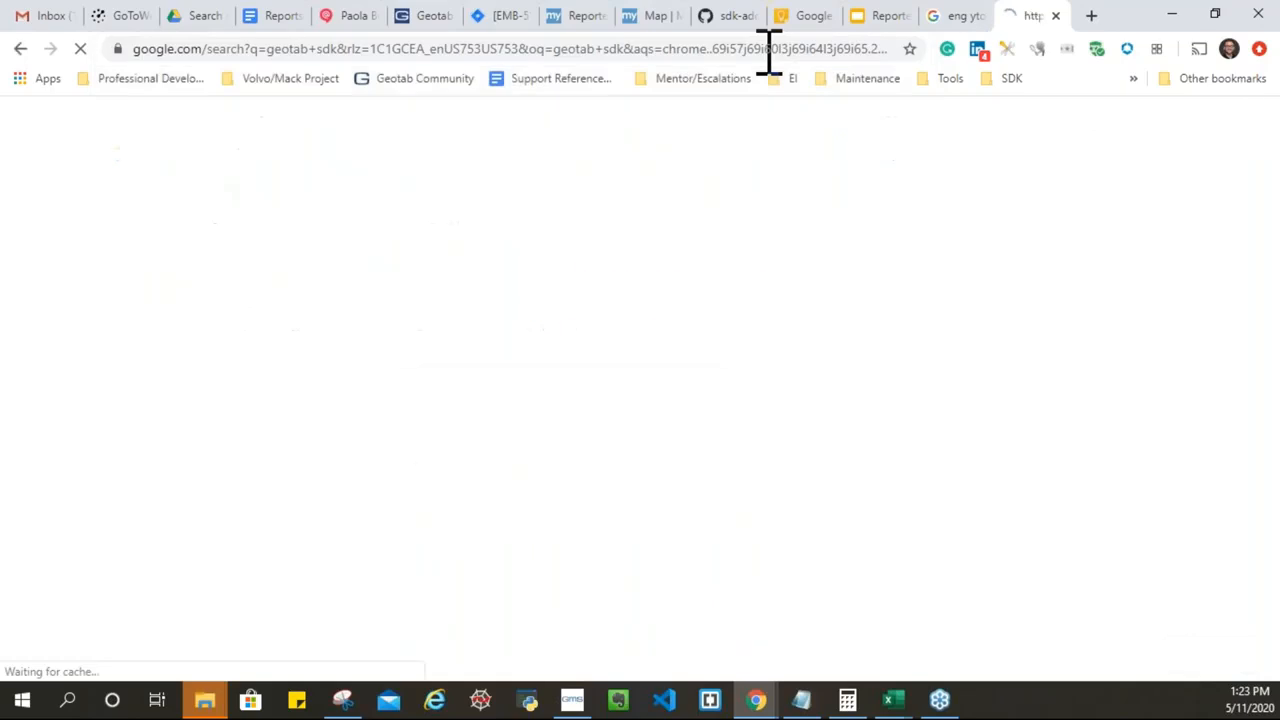
{"action": "left_click", "coordinate": [268, 292]}
{"action": "scroll", "coordinate": [100, 530], "scroll_direction": "down", "scroll_amount": 3}
{"action": "scroll", "coordinate": [106, 531], "scroll_direction": "down", "scroll_amount": 1}
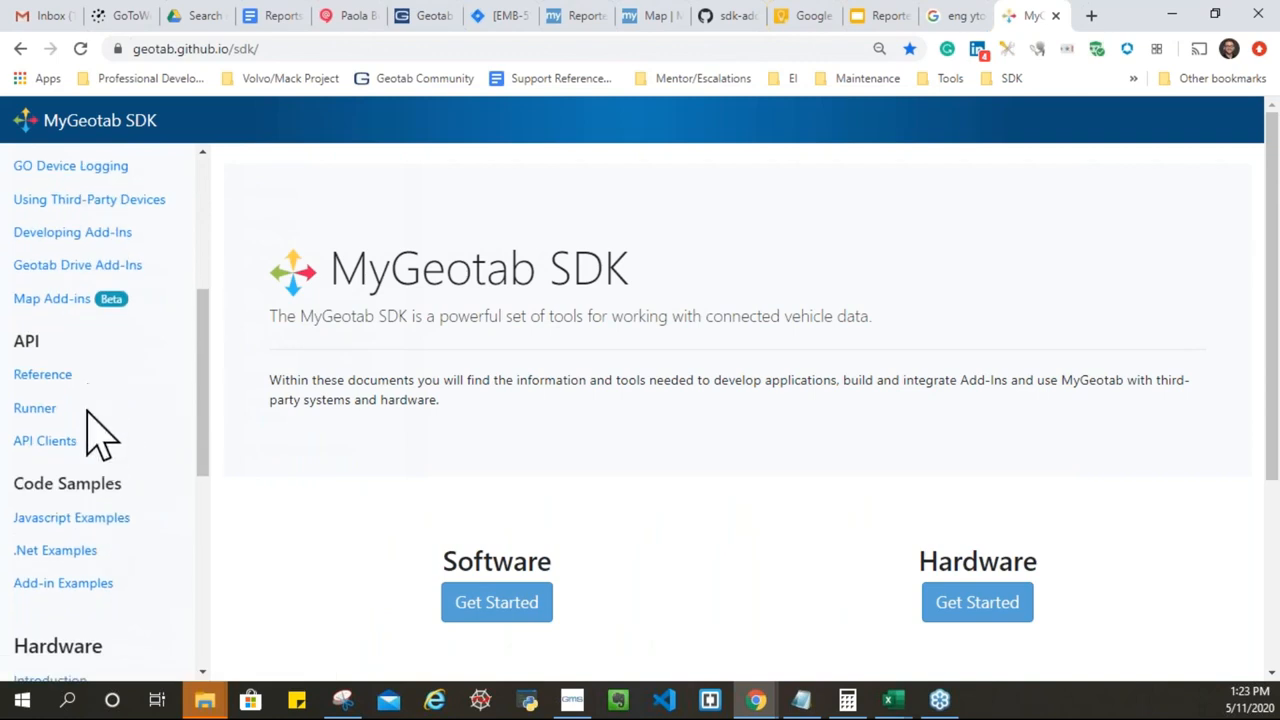
{"action": "left_click", "coordinate": [70, 588]}
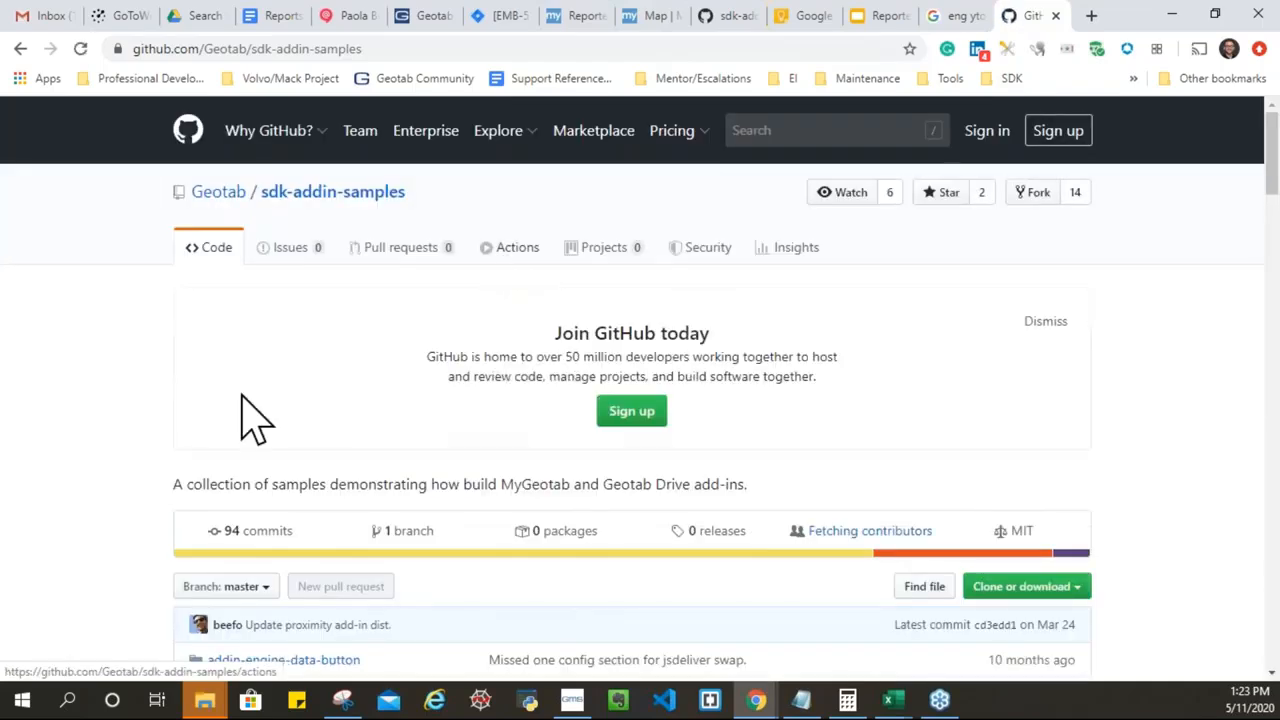
Step: Select the addin-import-kml-zones installation JSON in the README, then return to the MyPreview map
{"action": "scroll", "coordinate": [220, 406], "scroll_direction": "down", "scroll_amount": 3}
{"action": "scroll", "coordinate": [129, 329], "scroll_direction": "down", "scroll_amount": 1}
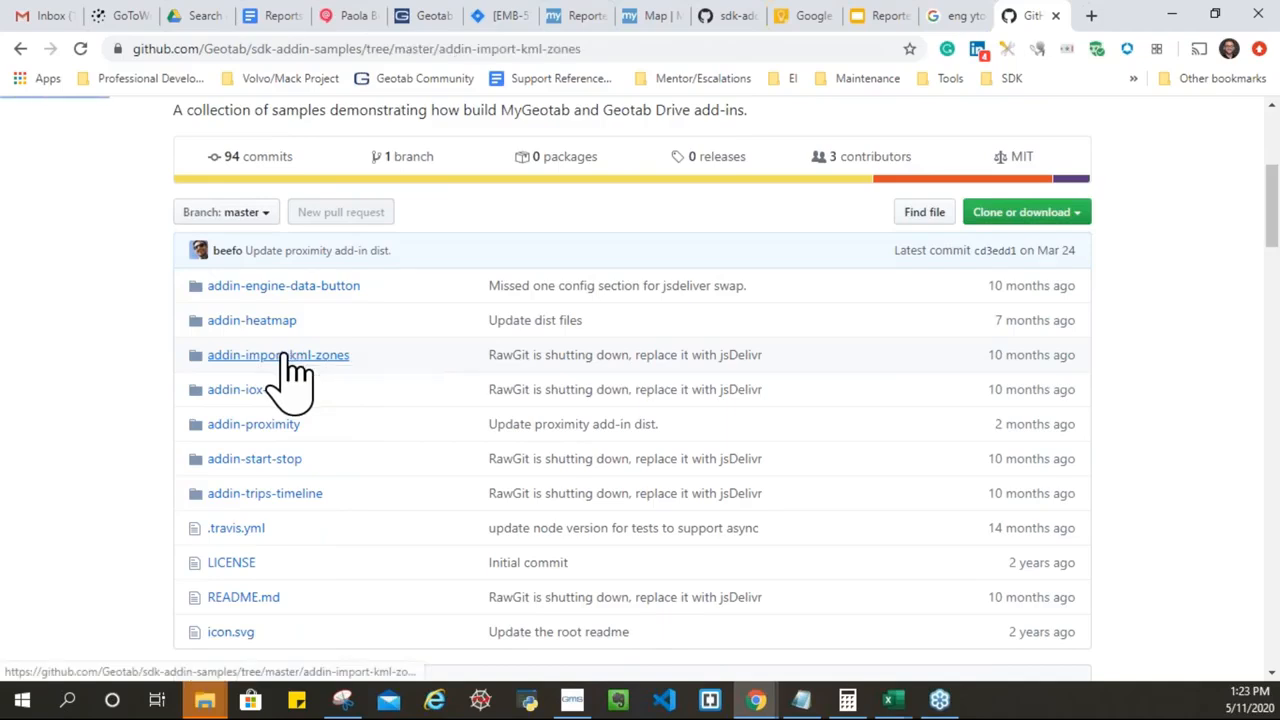
{"action": "scroll", "coordinate": [80, 480], "scroll_direction": "down", "scroll_amount": 9}
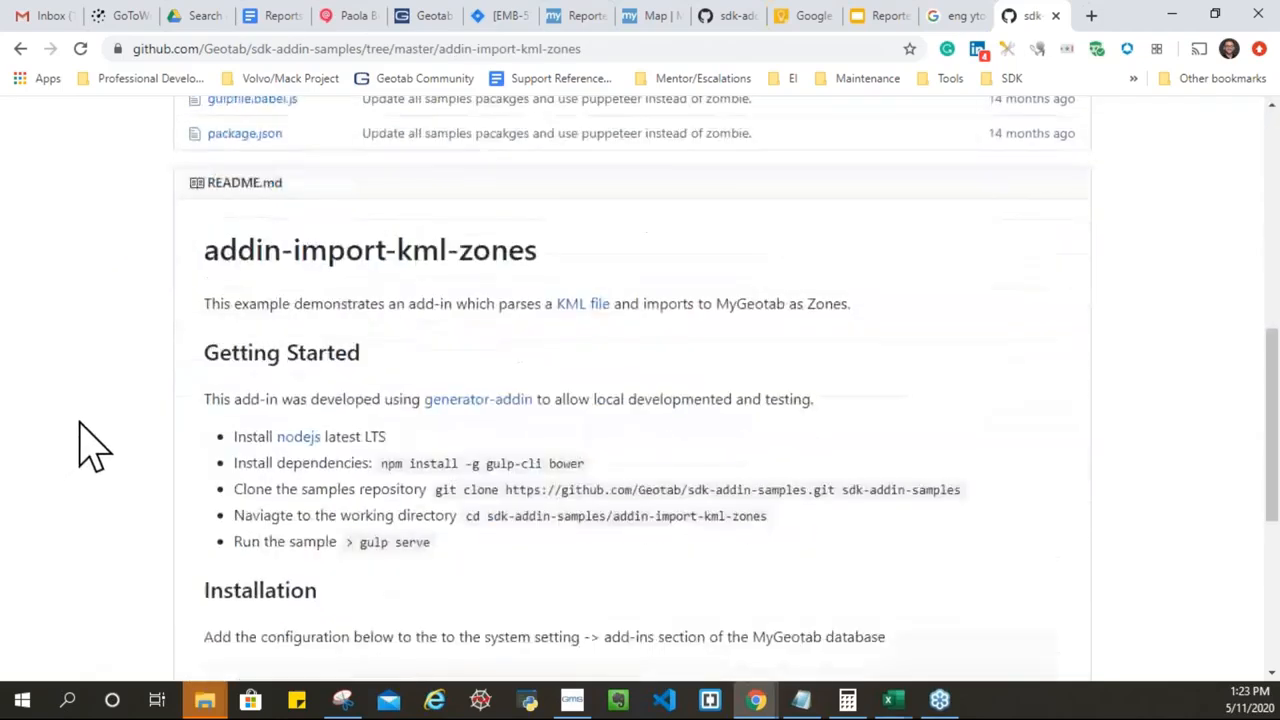
{"action": "scroll", "coordinate": [98, 440], "scroll_direction": "down", "scroll_amount": 2}
{"action": "left_click_drag", "start_coordinate": [221, 250], "coordinate": [276, 464]}
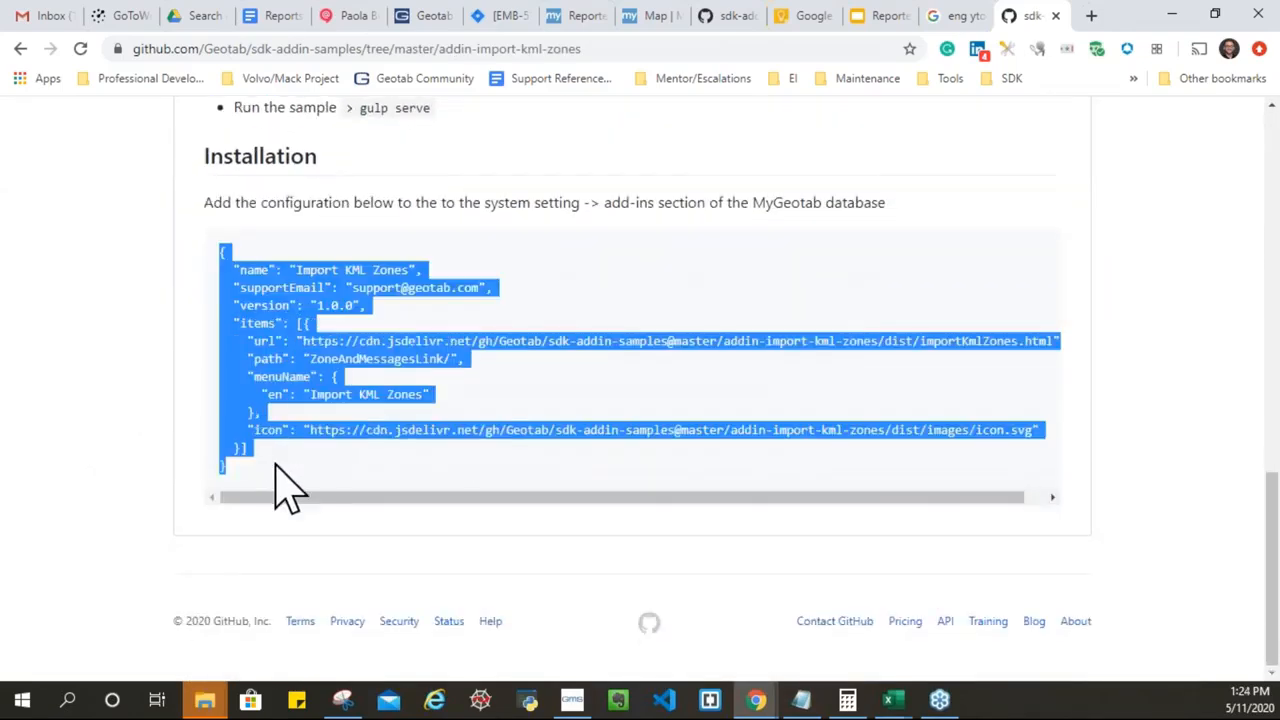
{"action": "left_click", "coordinate": [652, 15]}
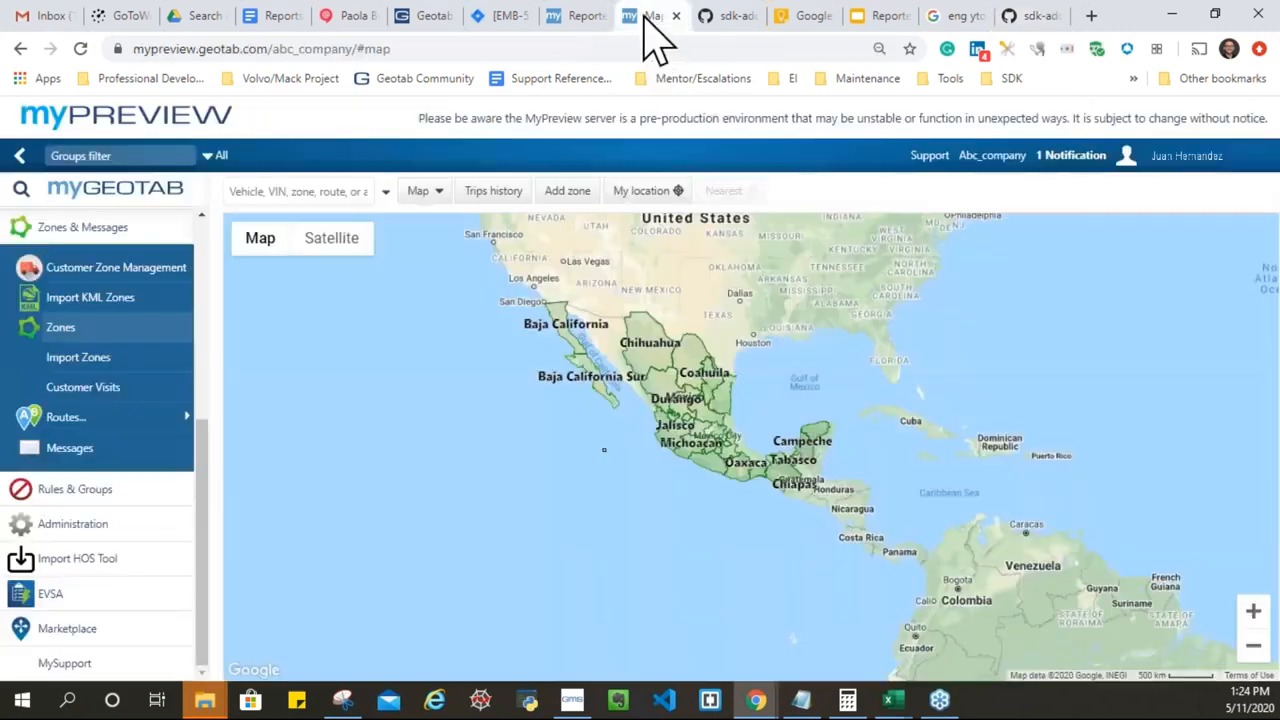
Step: Open System Settings from Administración in a new tab, then close it and return to the IFTA report
{"action": "left_click", "coordinate": [110, 528]}
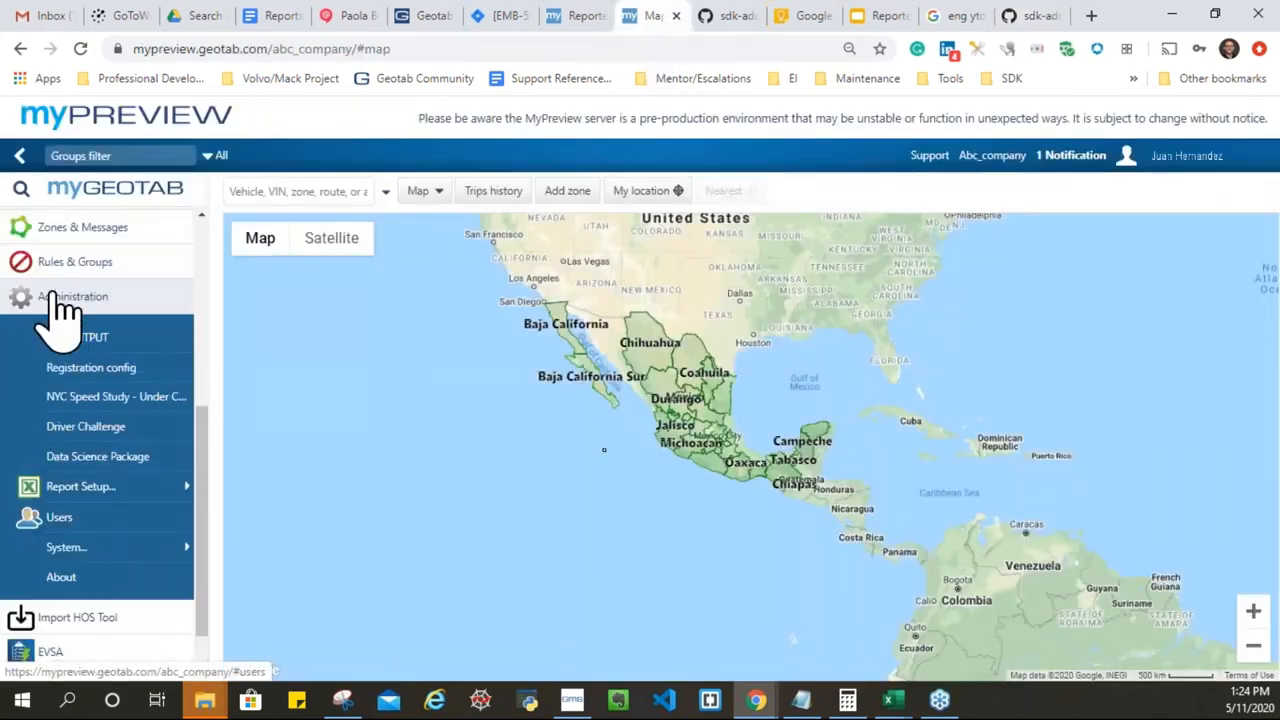
{"action": "left_click", "coordinate": [185, 558]}
{"action": "middle_click", "coordinate": [255, 490]}
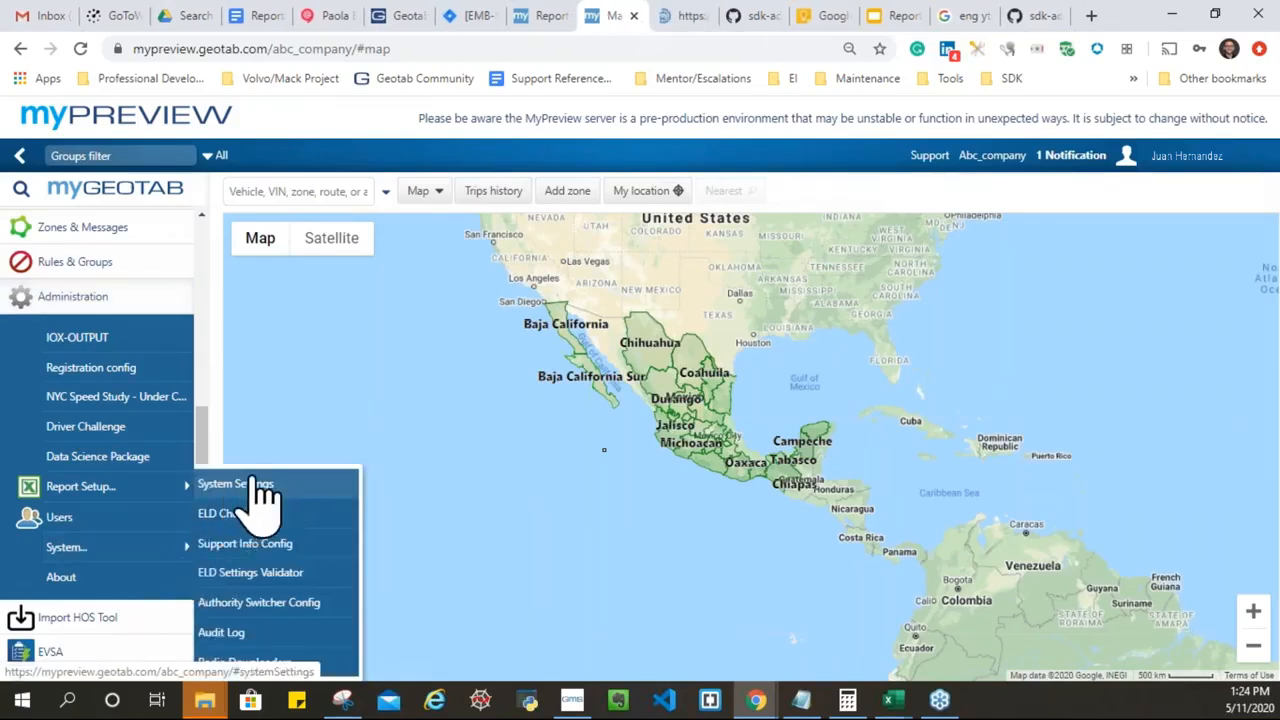
{"action": "left_click", "coordinate": [672, 16]}
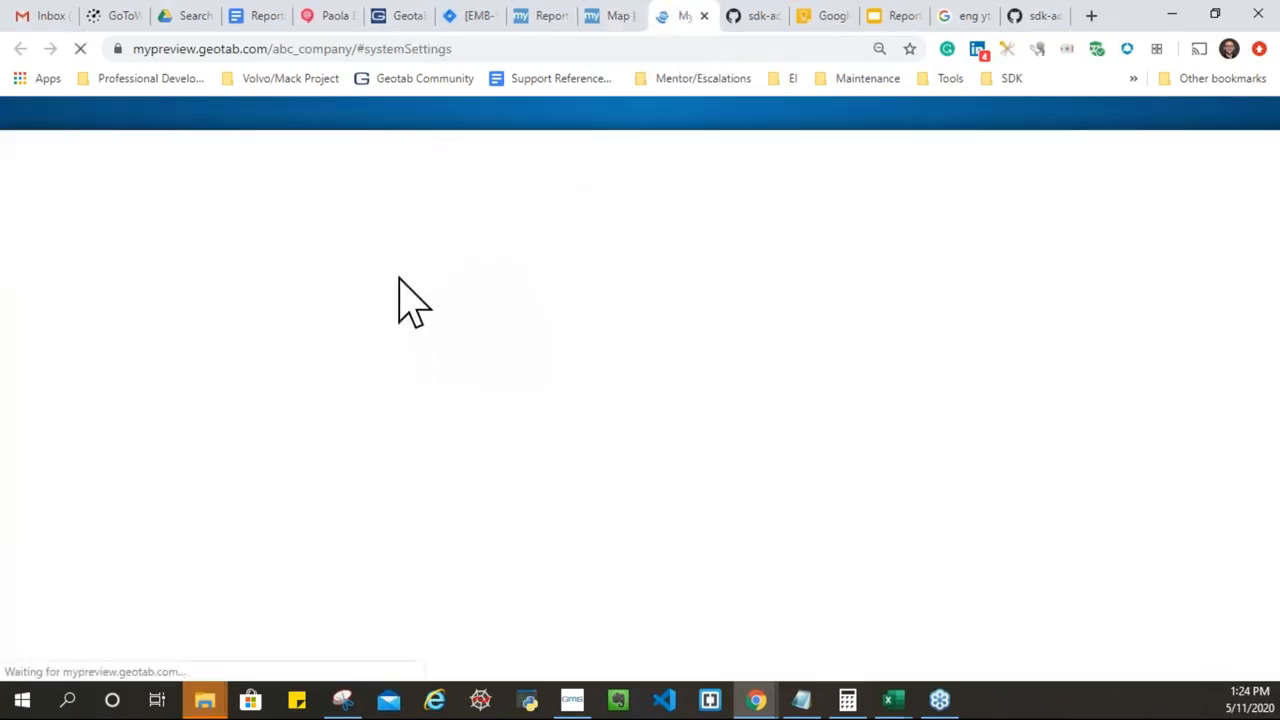
{"action": "middle_click", "coordinate": [679, 26]}
{"action": "left_click", "coordinate": [527, 23]}
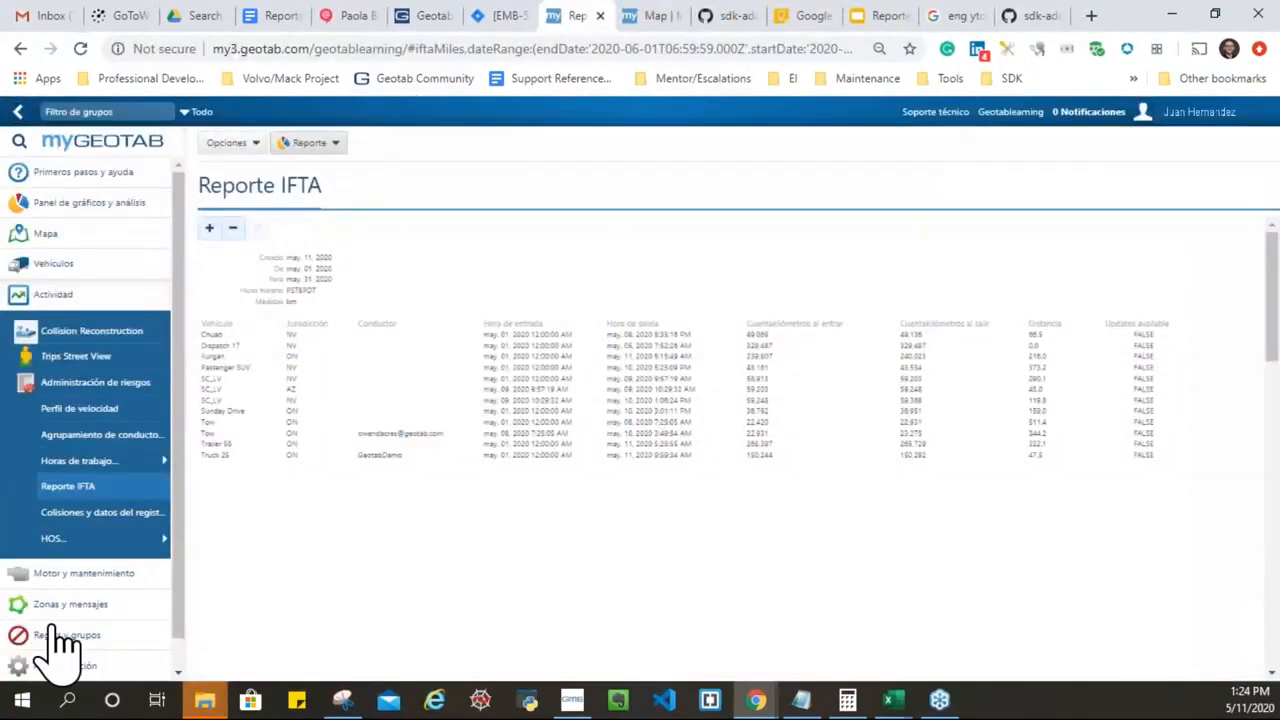
Step: Reopen System Settings in a new tab, go to Add-Ins and start a new add-in
{"action": "left_click", "coordinate": [92, 660]}
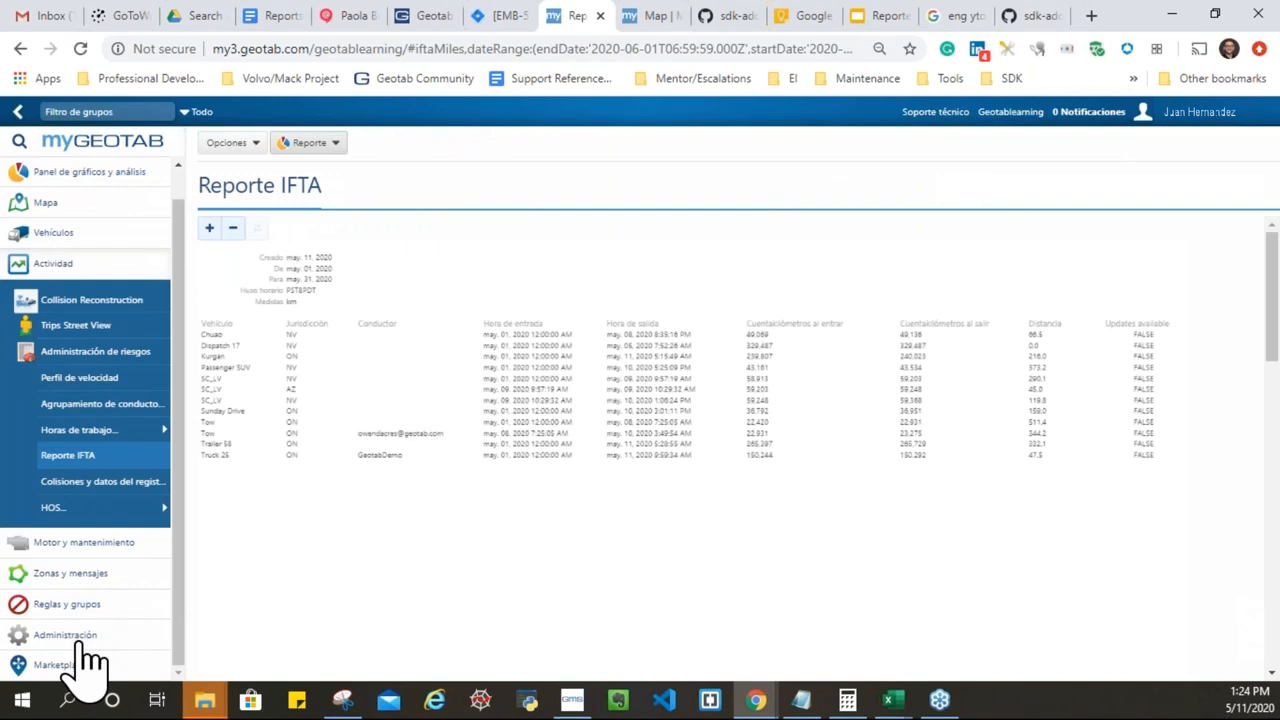
{"action": "left_click", "coordinate": [163, 508]}
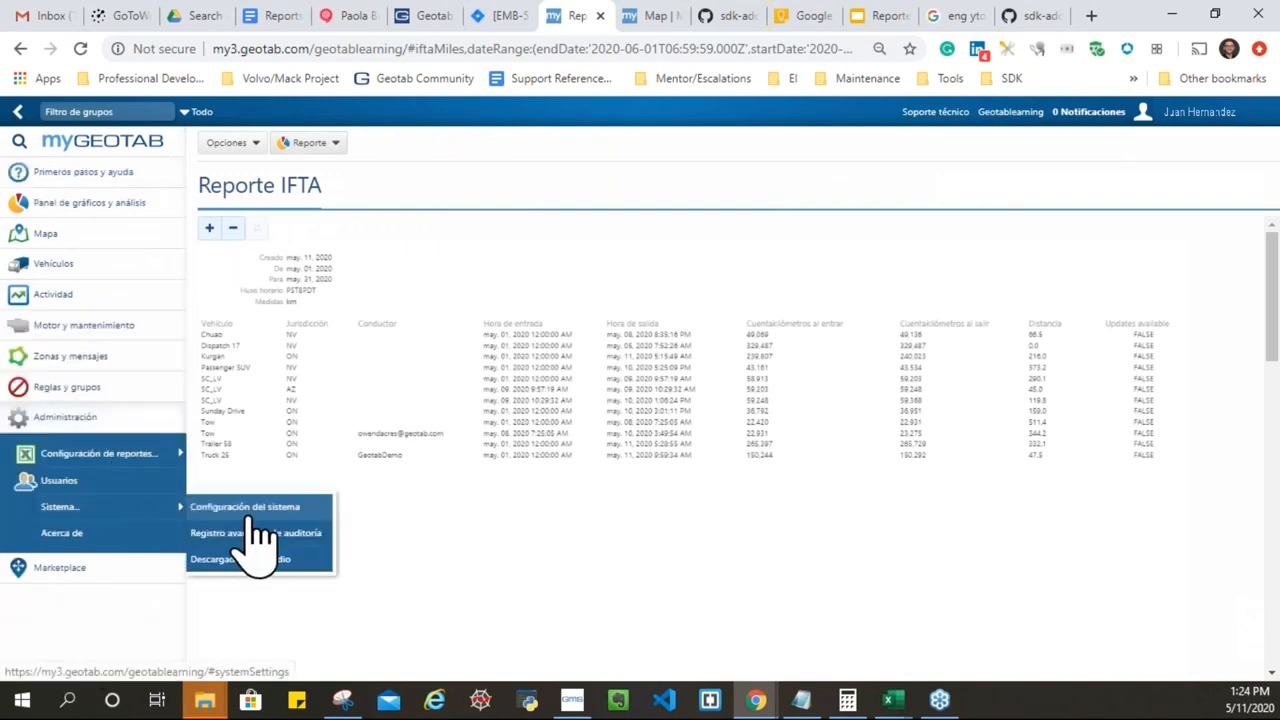
{"action": "middle_click", "coordinate": [258, 516]}
{"action": "left_click", "coordinate": [608, 16]}
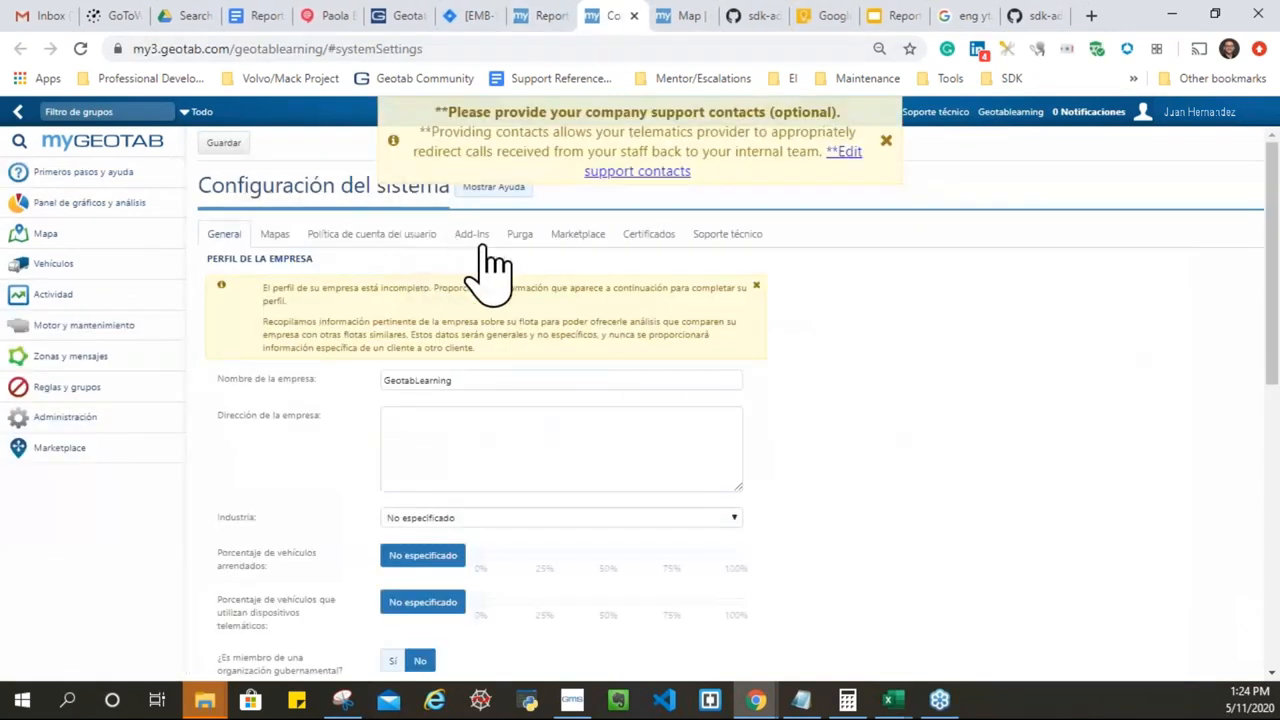
{"action": "left_click", "coordinate": [474, 238]}
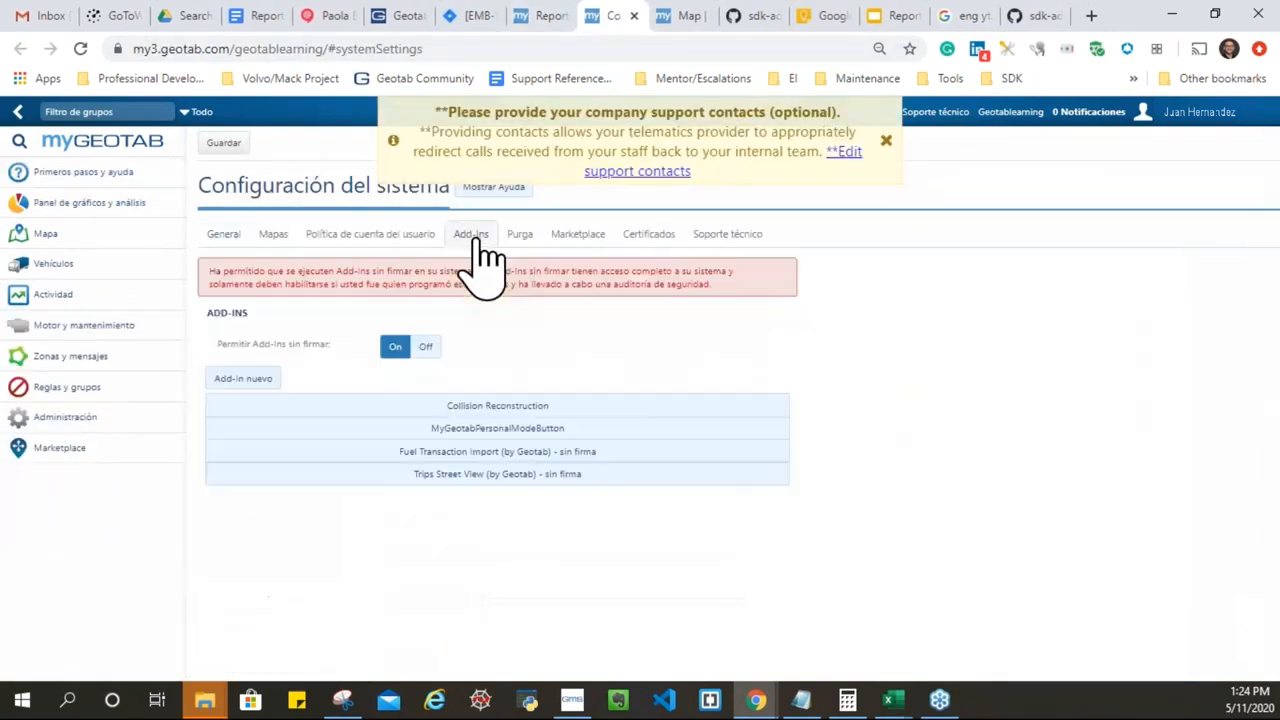
{"action": "left_click", "coordinate": [245, 378]}
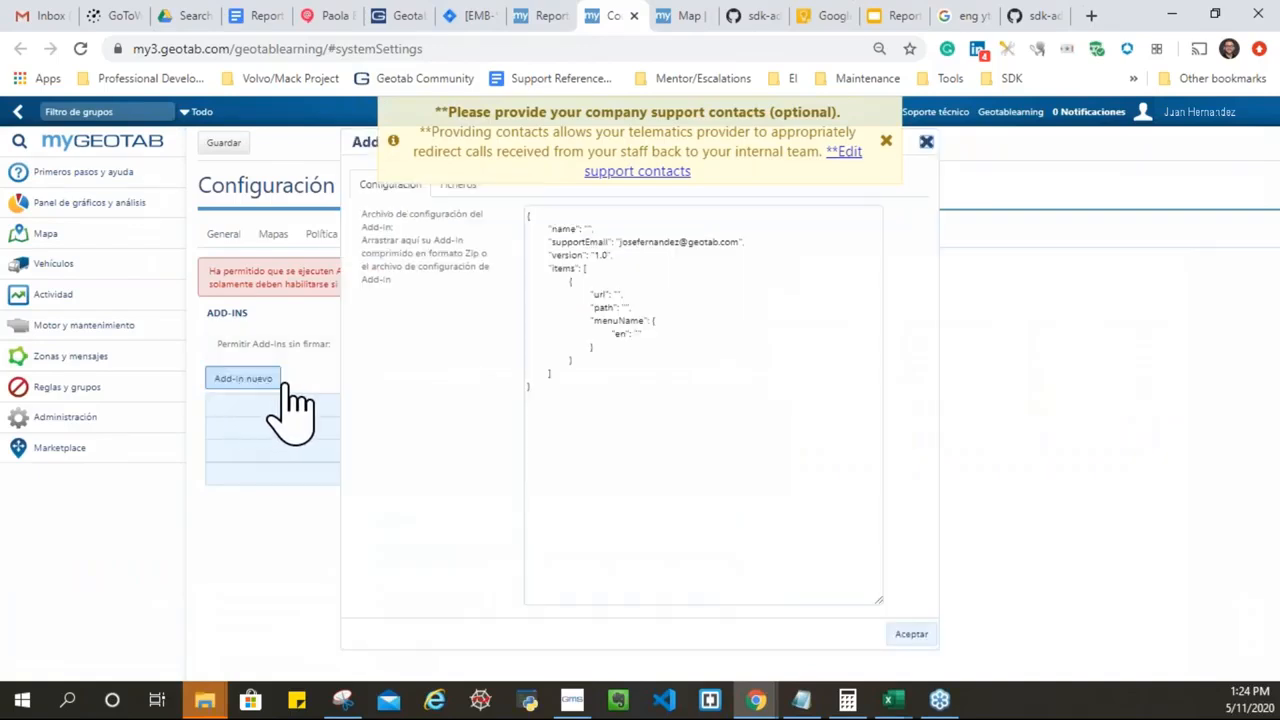
Step: Replace the template JSON with the Import KML Zones configuration and accept it
{"action": "left_click_drag", "start_coordinate": [600, 400], "coordinate": [465, 195]}
{"action": "key", "text": "Delete"}
{"action": "key", "text": "ctrl+v"}
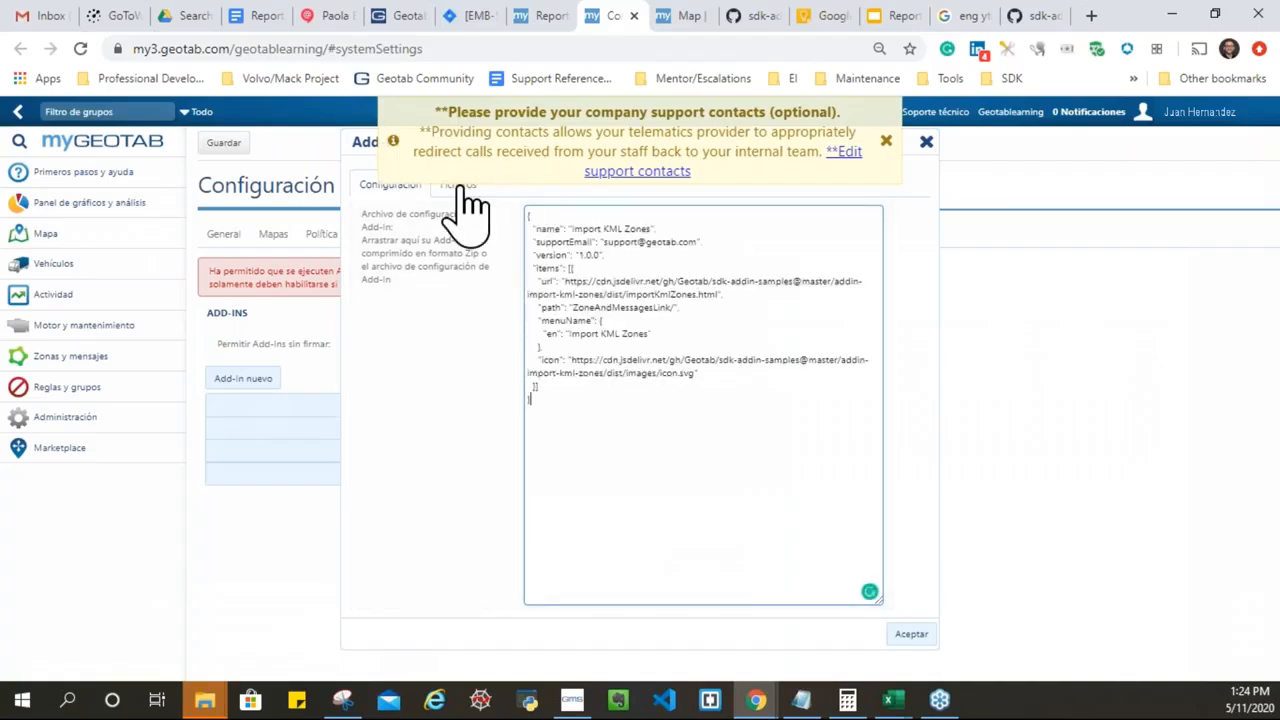
{"action": "left_click", "coordinate": [911, 634]}
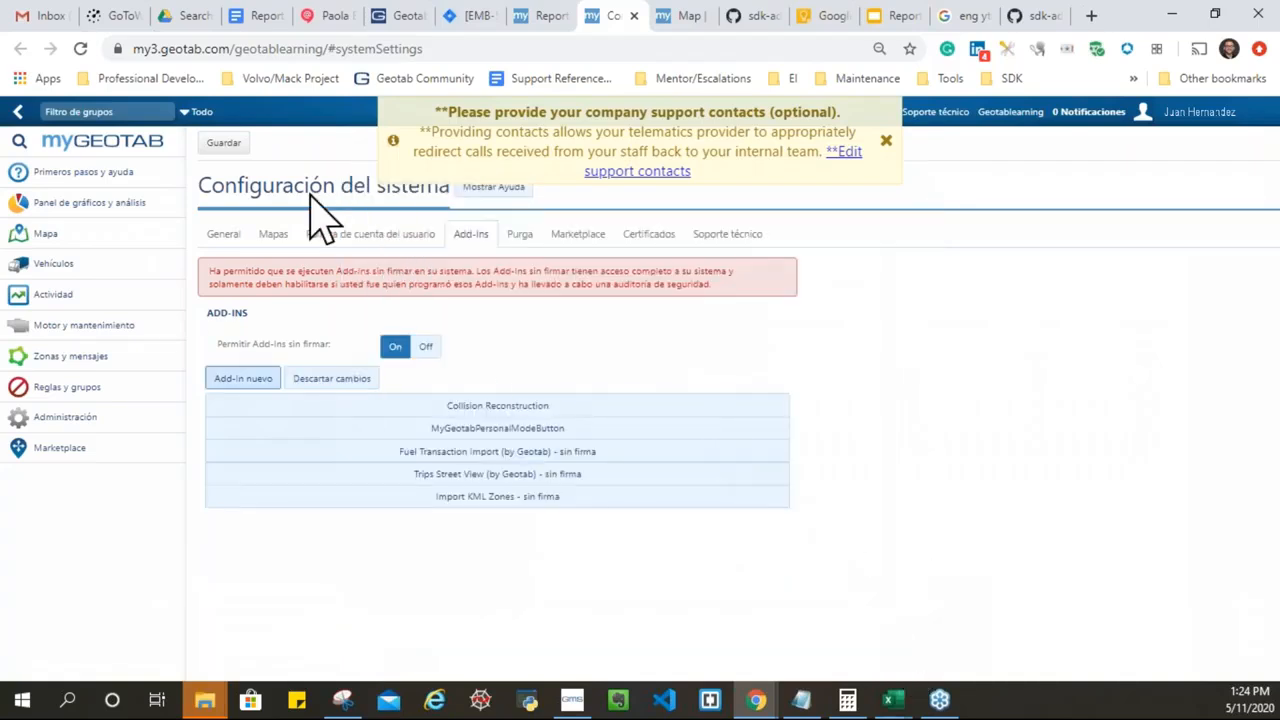
Step: Save the system settings, dismiss both notices, and reload the page
{"action": "left_click", "coordinate": [224, 143]}
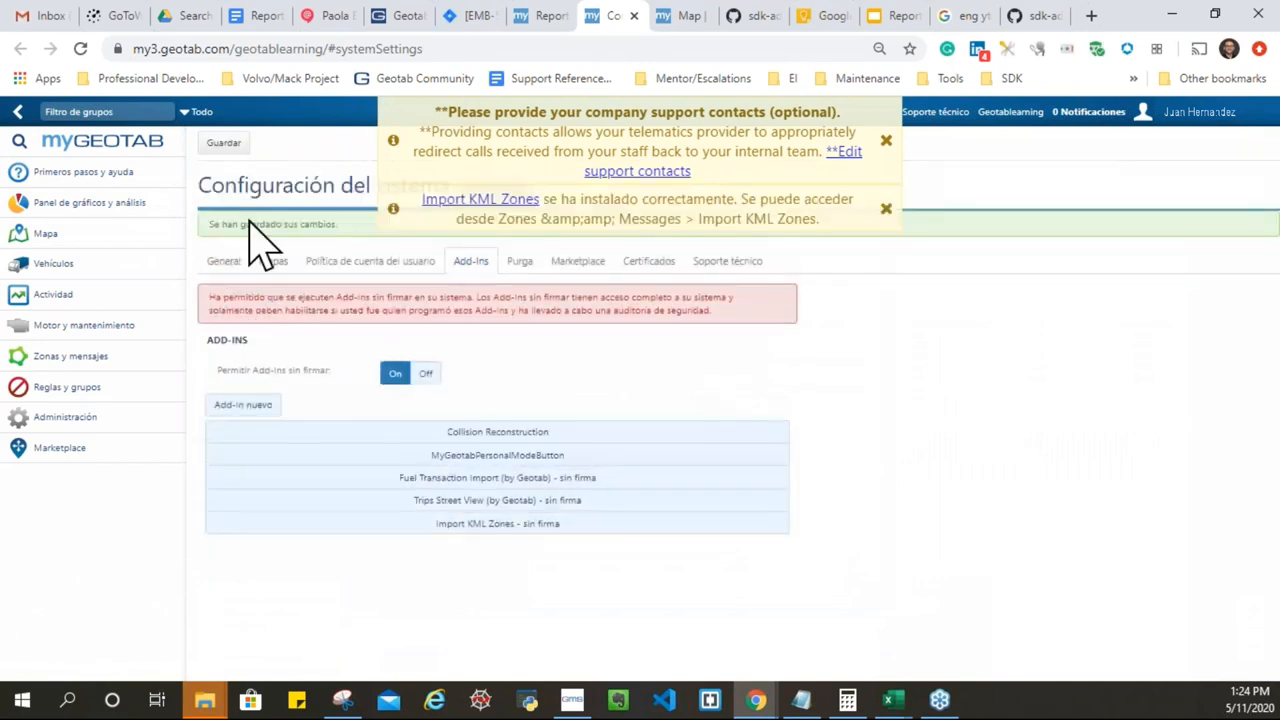
{"action": "left_click", "coordinate": [885, 208]}
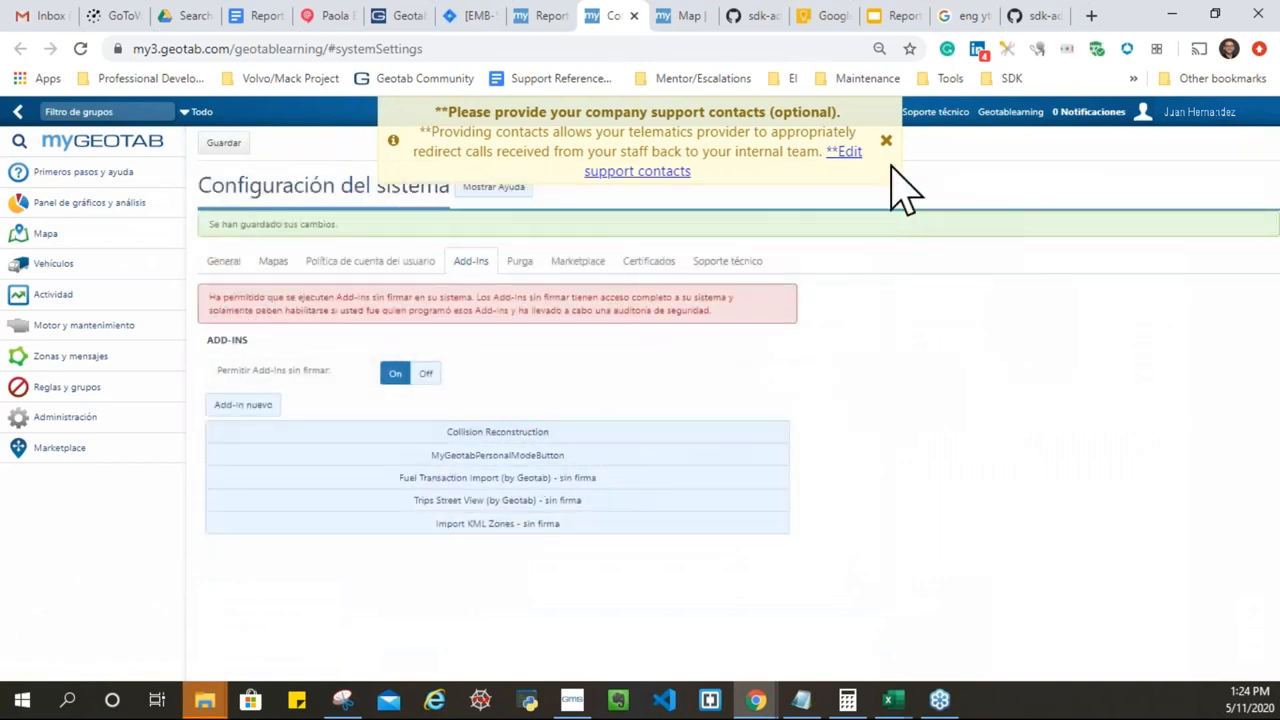
{"action": "left_click", "coordinate": [885, 140]}
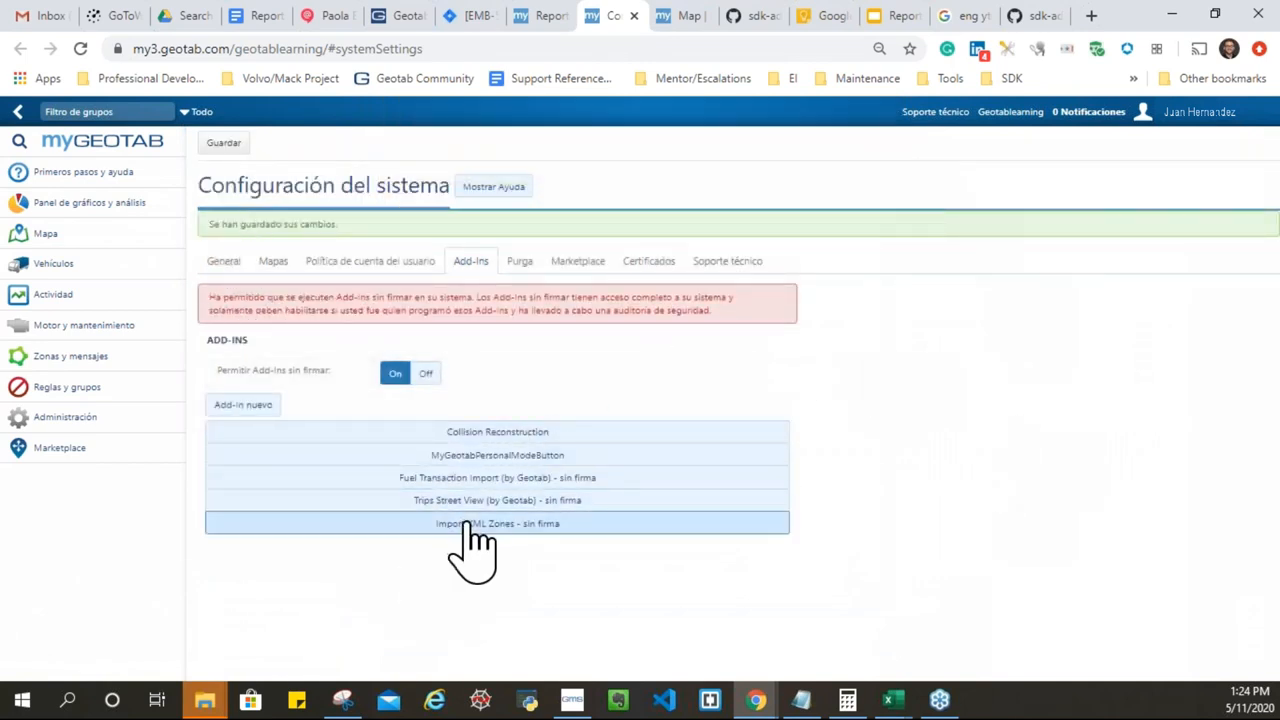
{"action": "left_click", "coordinate": [80, 48]}
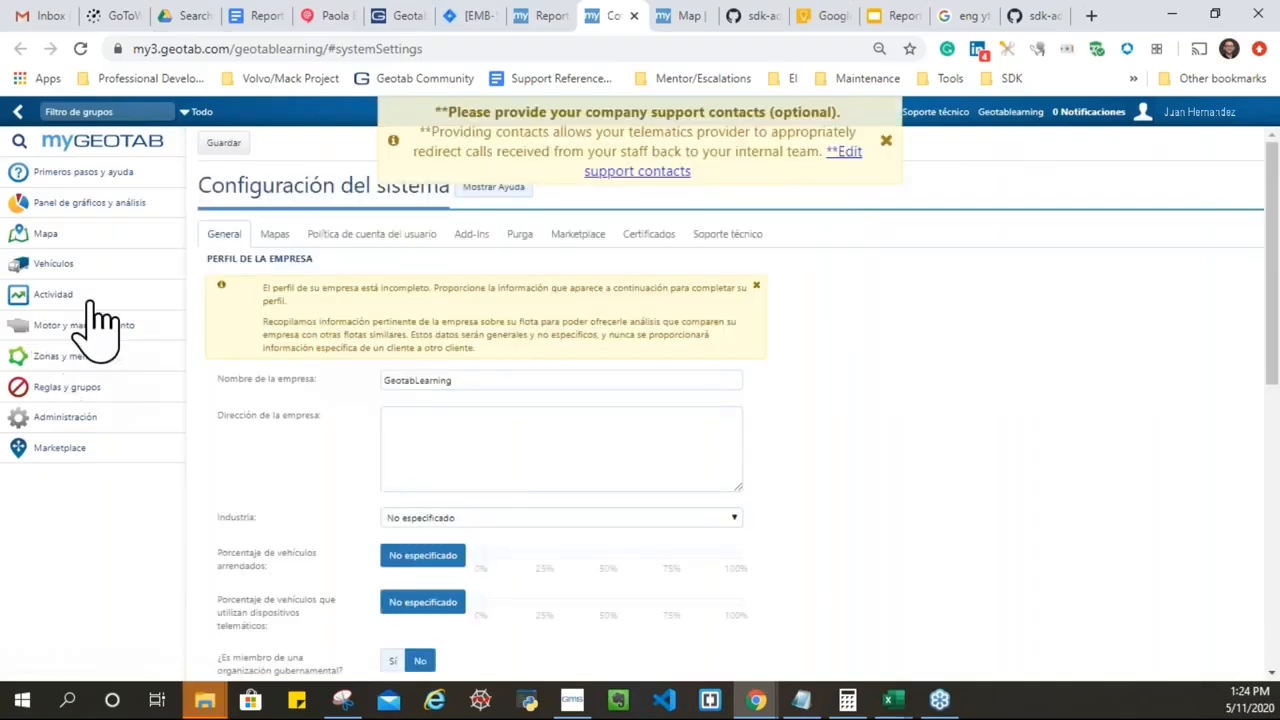
Step: Expand Zonas y mensajes, open Import KML Zones, and dismiss the support-contacts notice
{"action": "left_click", "coordinate": [60, 298]}
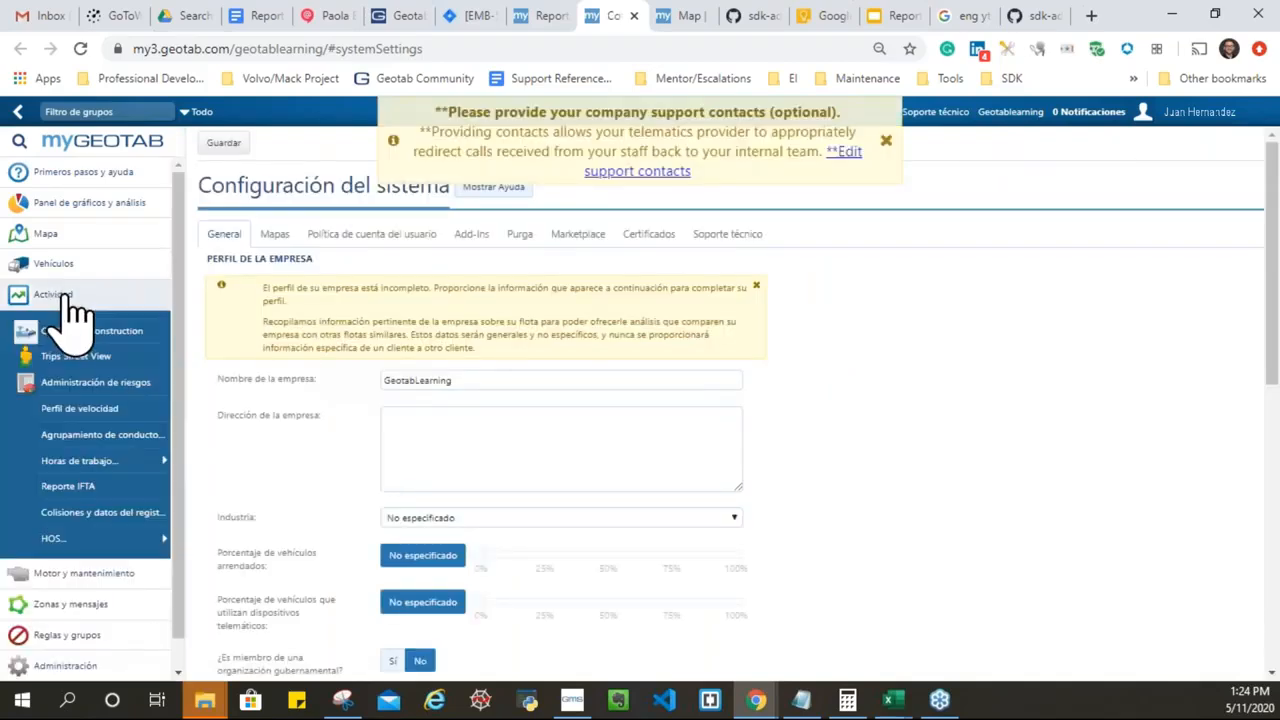
{"action": "left_click", "coordinate": [70, 604]}
{"action": "left_click", "coordinate": [84, 398]}
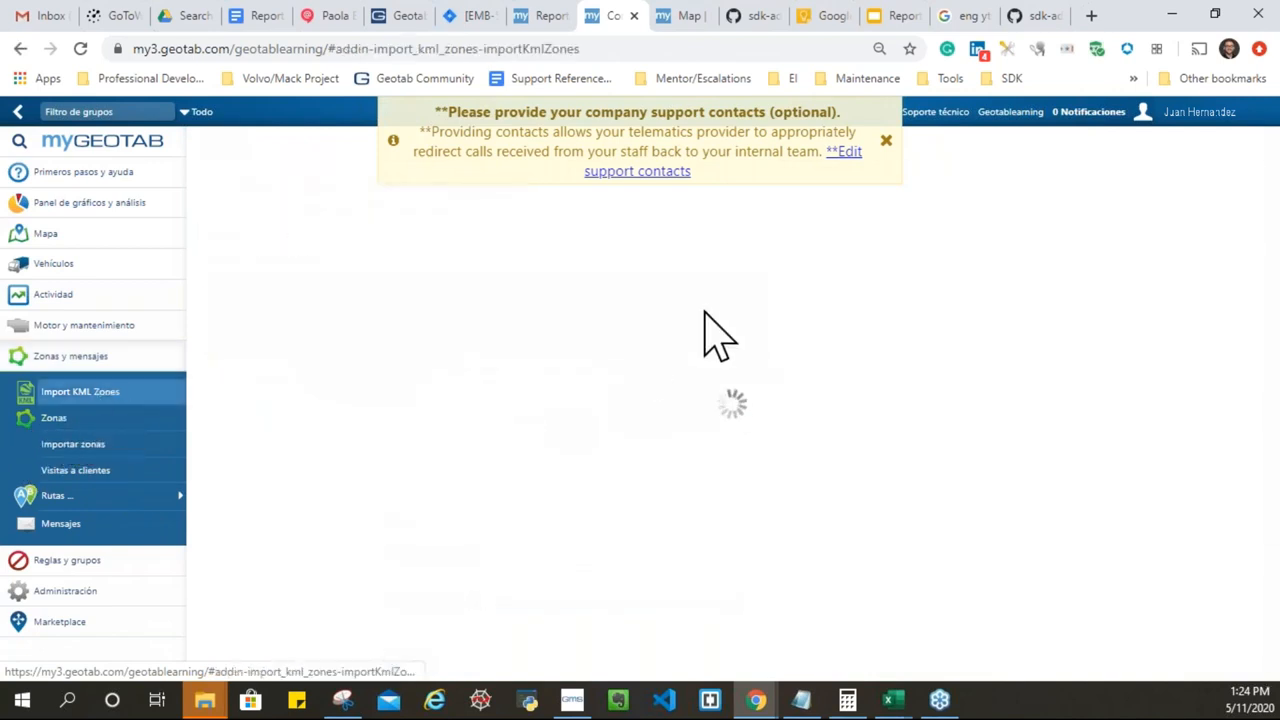
{"action": "left_click", "coordinate": [885, 141]}
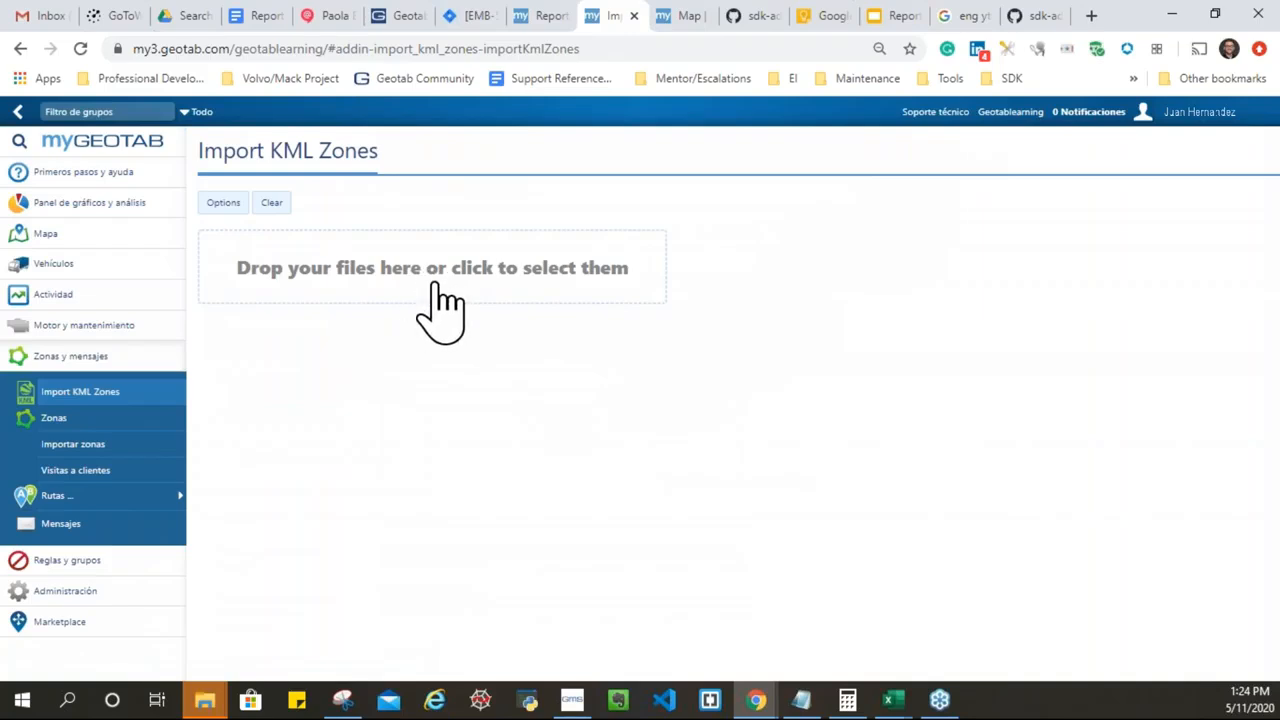
Step: Import the zone from mexican-states - Baja California.kml as a new zone
{"action": "left_click", "coordinate": [438, 285]}
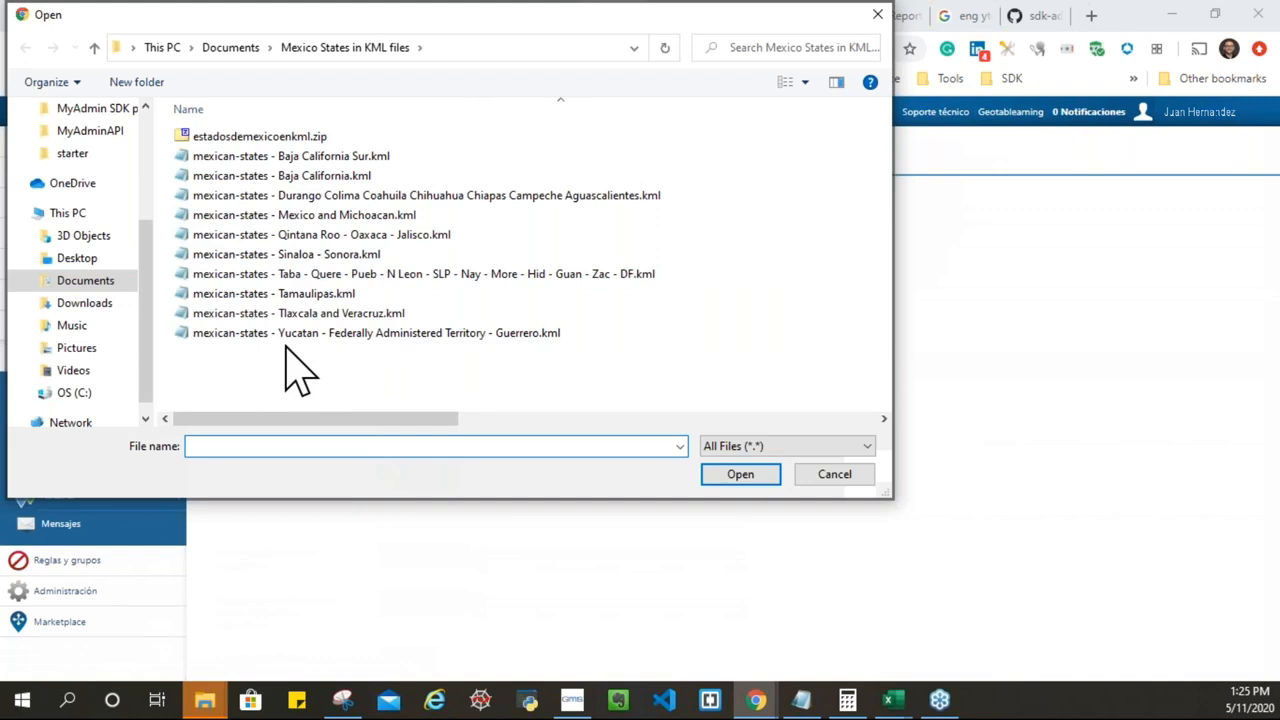
{"action": "left_click", "coordinate": [293, 177]}
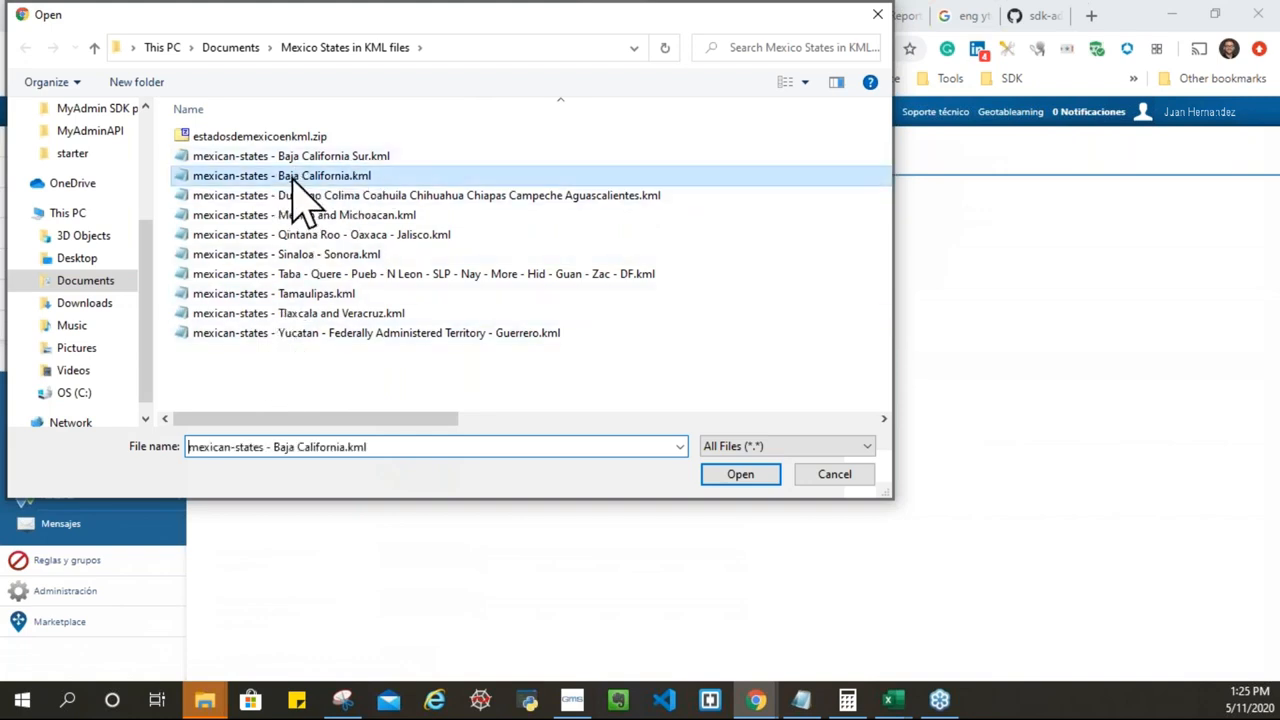
{"action": "left_click", "coordinate": [728, 474]}
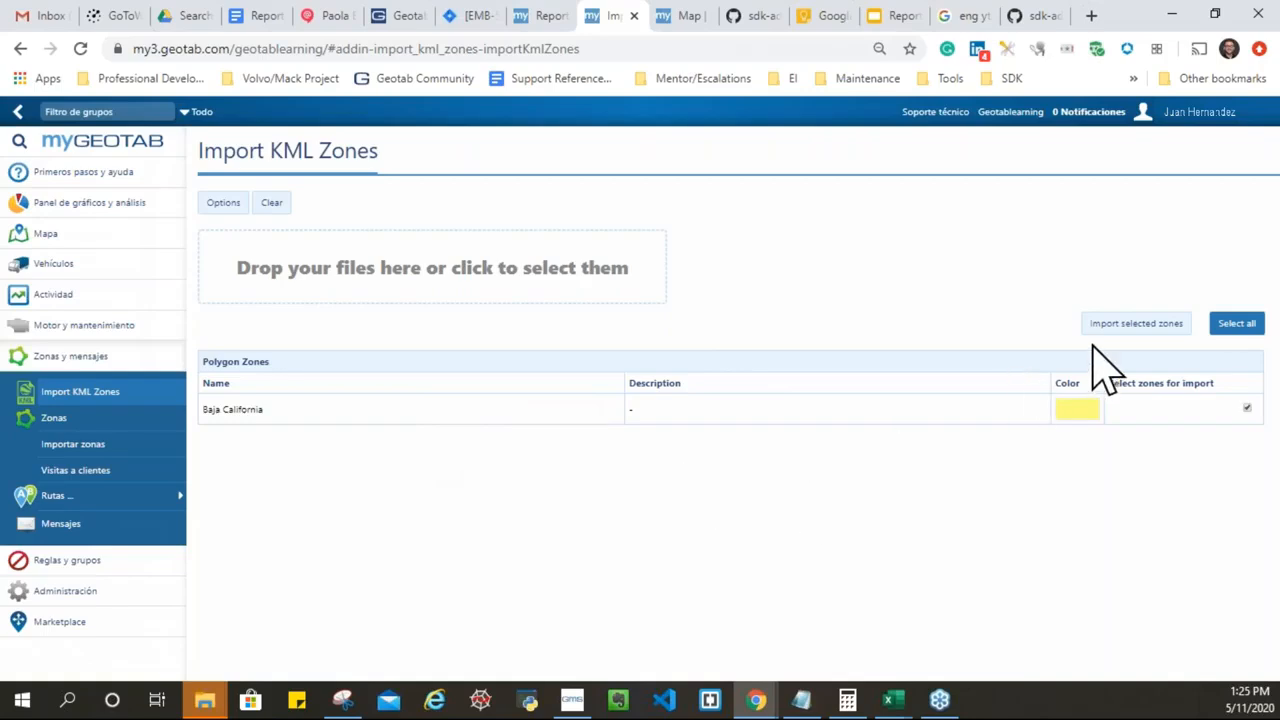
{"action": "left_click", "coordinate": [1136, 323]}
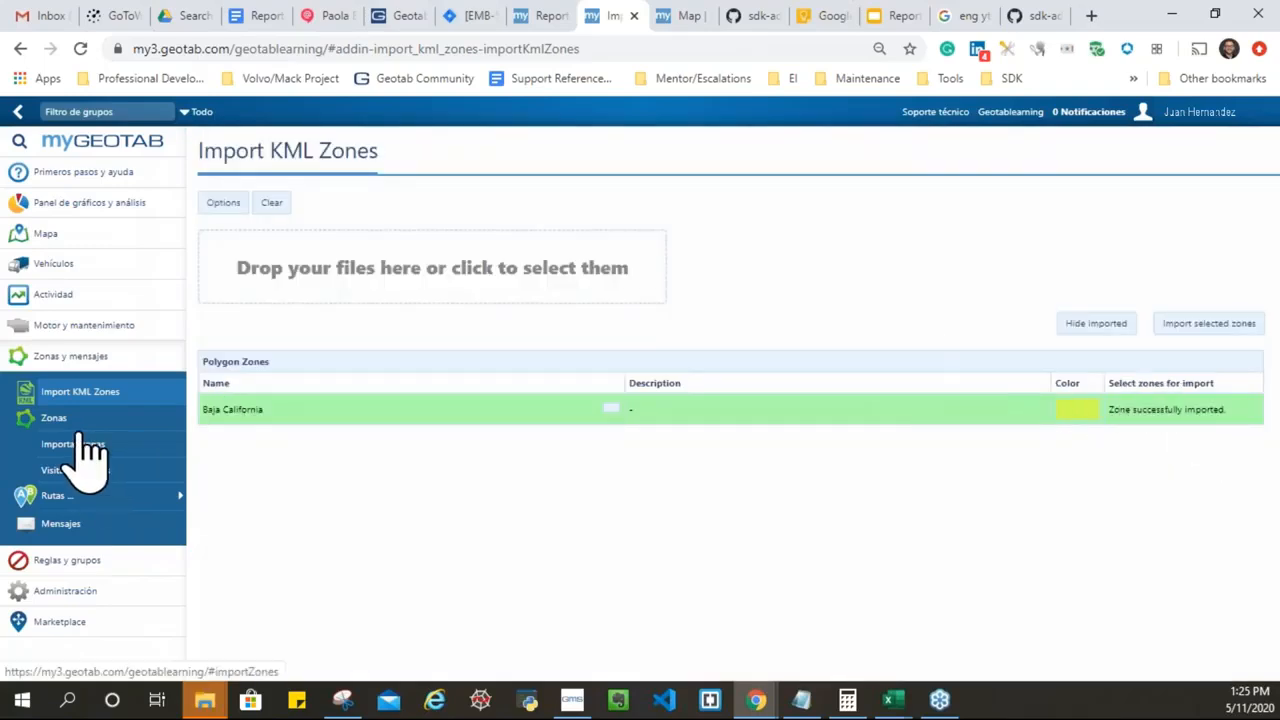
Step: Find the Baja California zone by searching 'baja' and show it on the map
{"action": "left_click", "coordinate": [72, 421]}
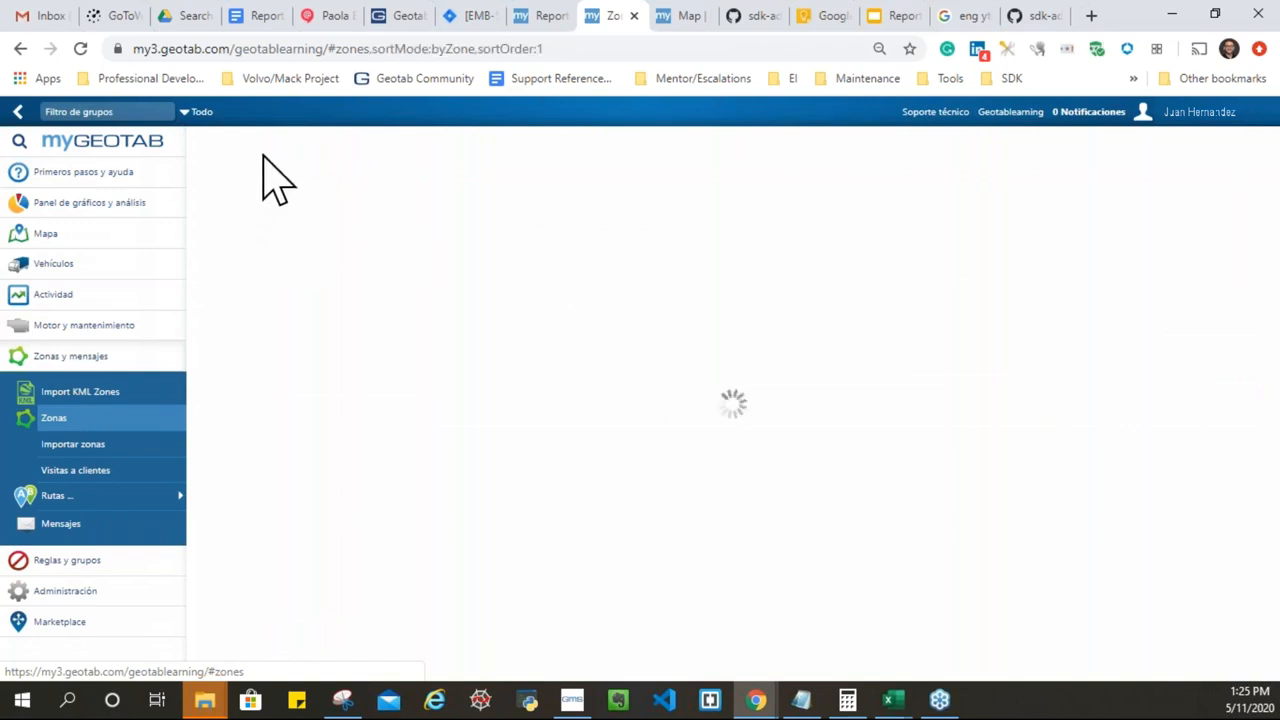
{"action": "left_click", "coordinate": [274, 148]}
{"action": "type", "text": "baja"}
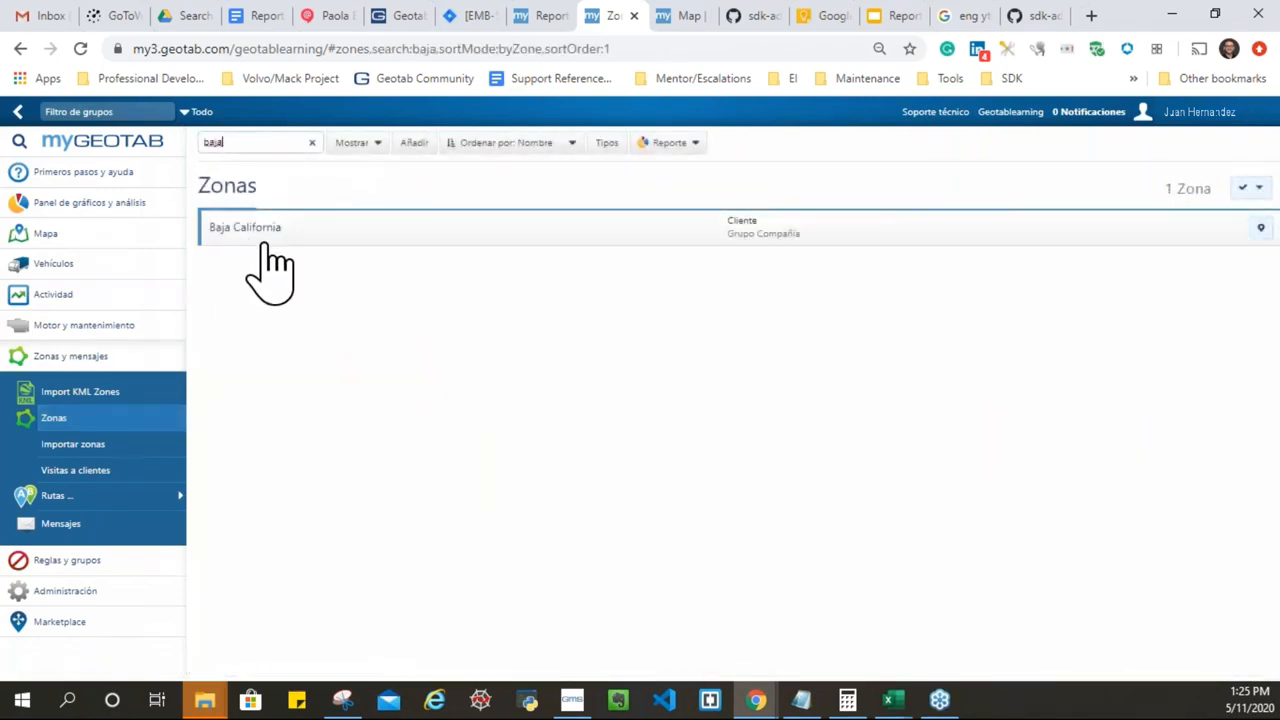
{"action": "left_click", "coordinate": [317, 240]}
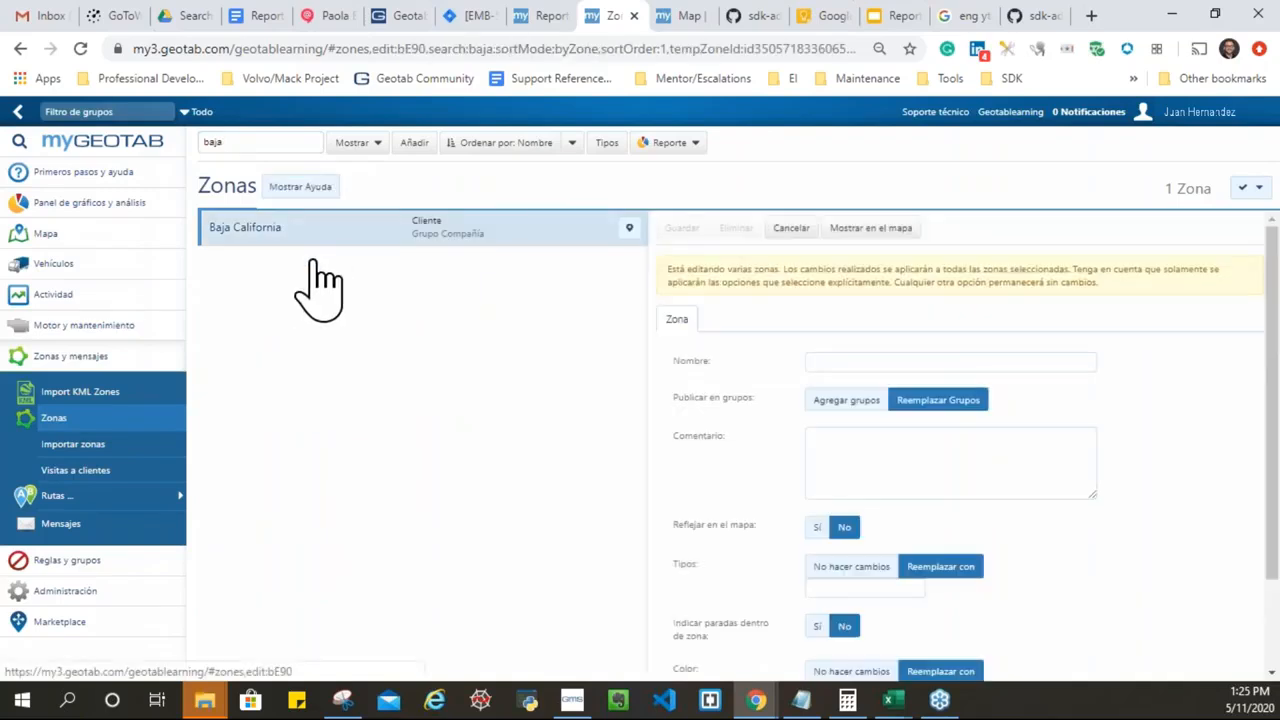
{"action": "left_click", "coordinate": [884, 232]}
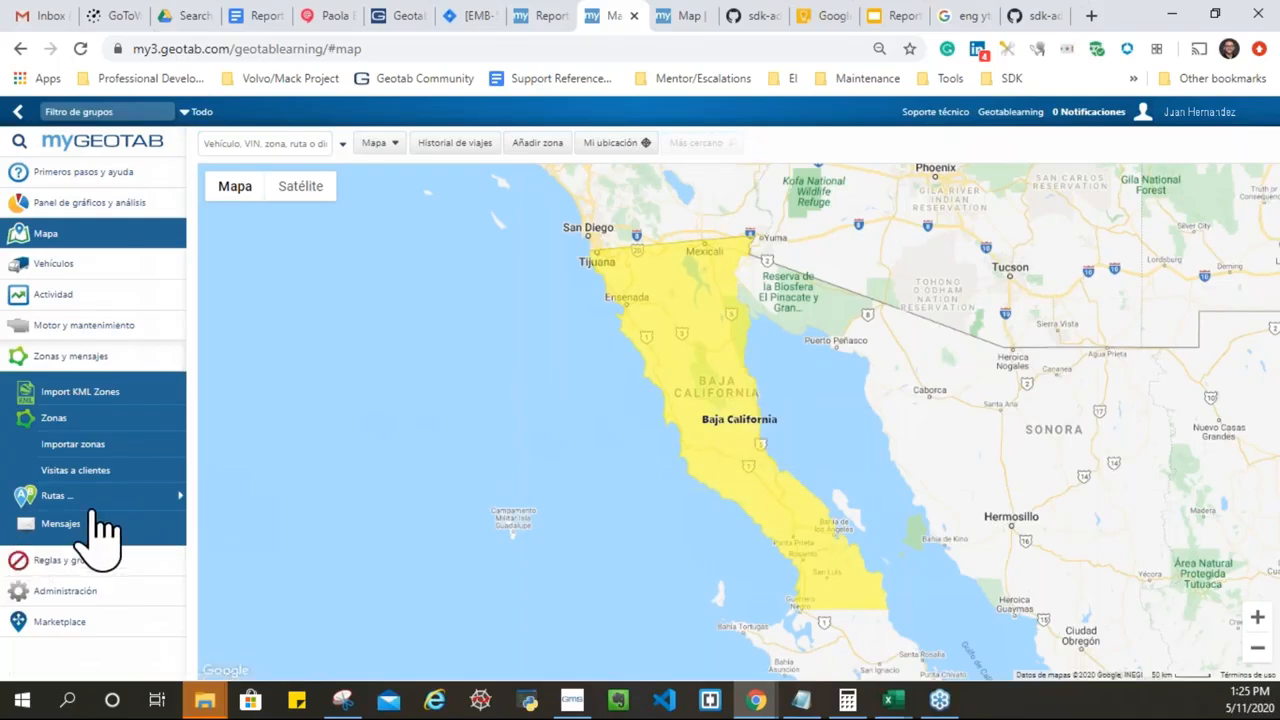
Step: Start a new exception rule from the Reglas list
{"action": "left_click", "coordinate": [60, 562]}
{"action": "left_click", "coordinate": [90, 424]}
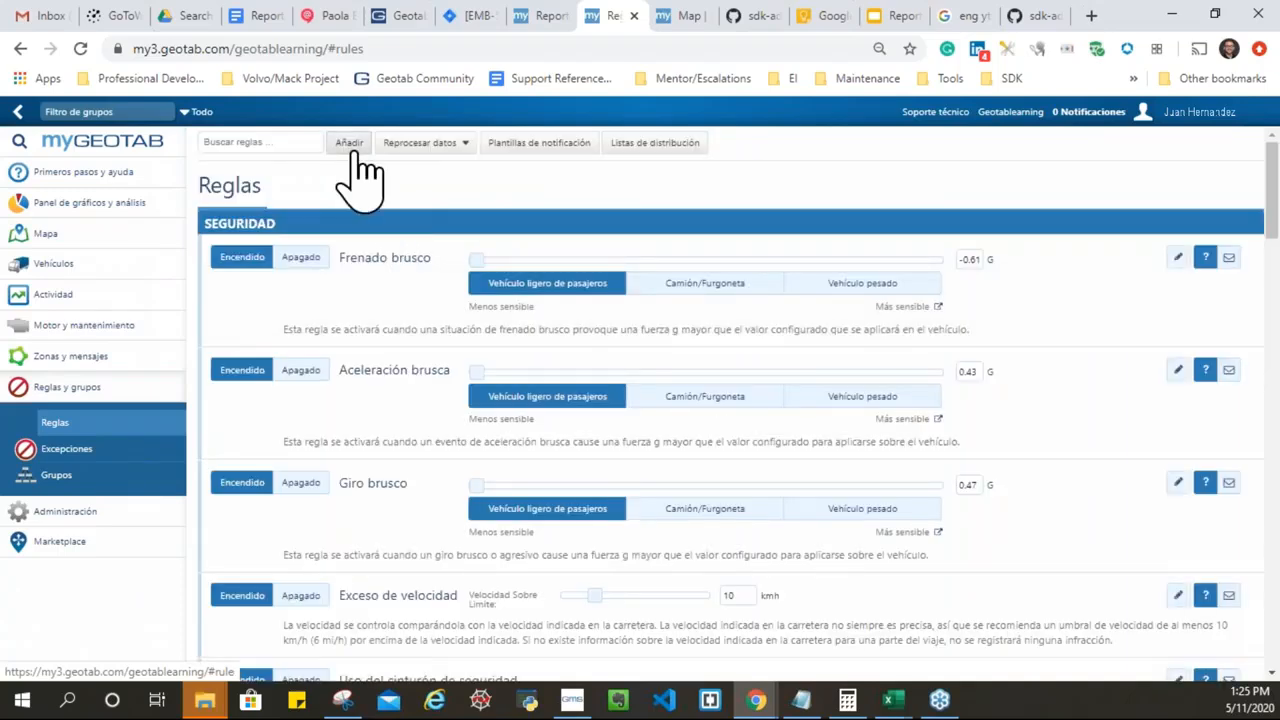
{"action": "left_click", "coordinate": [335, 145]}
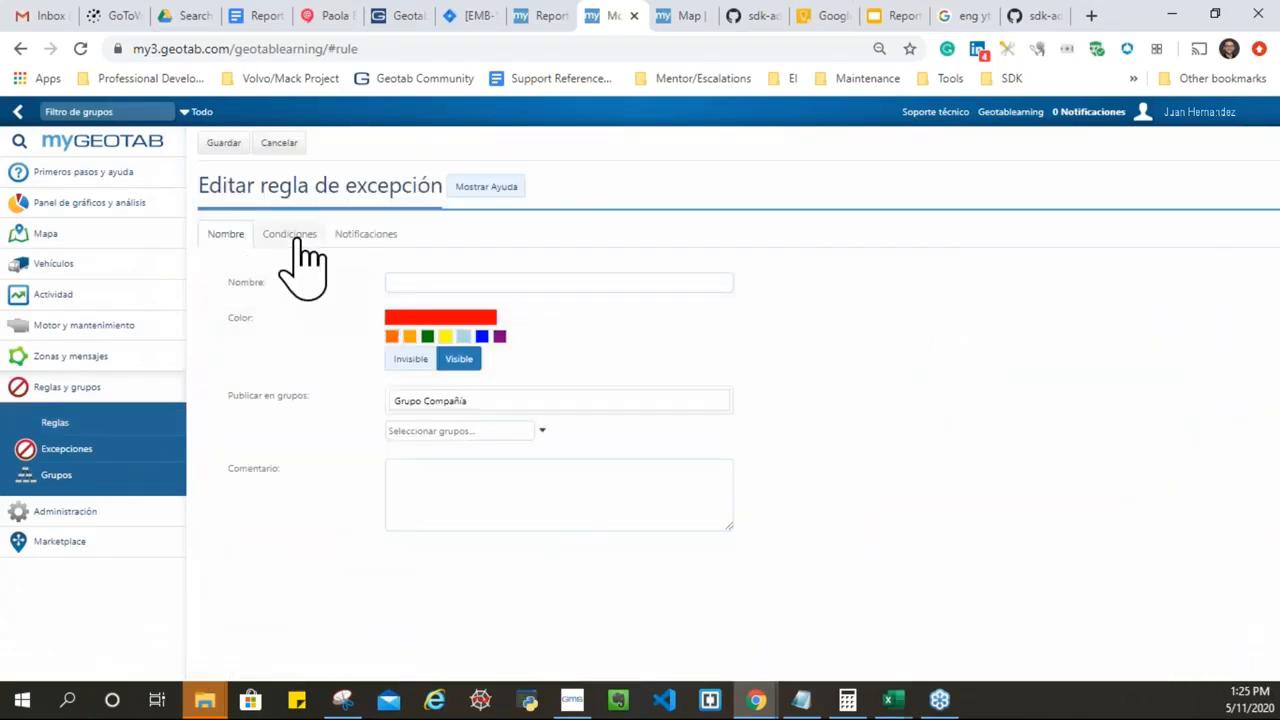
Step: Add a zone-type condition to the rule with Casa as the zone type
{"action": "left_click", "coordinate": [290, 236]}
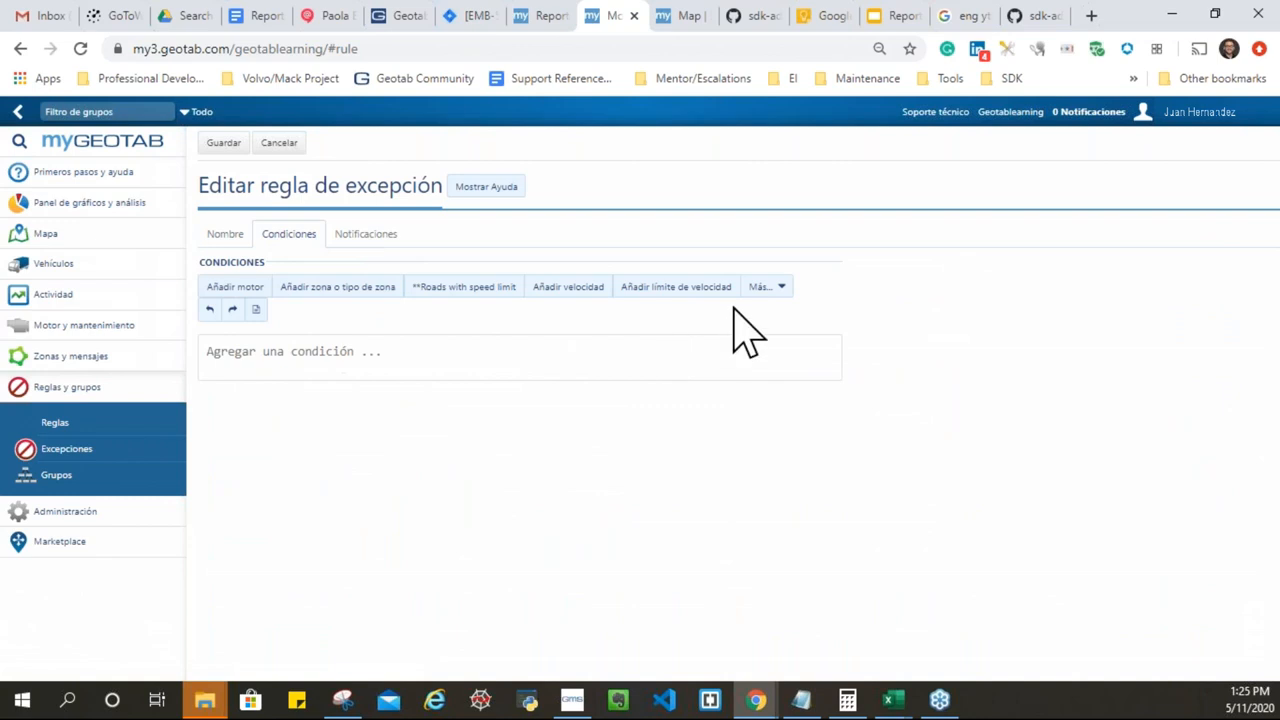
{"action": "left_click", "coordinate": [772, 291]}
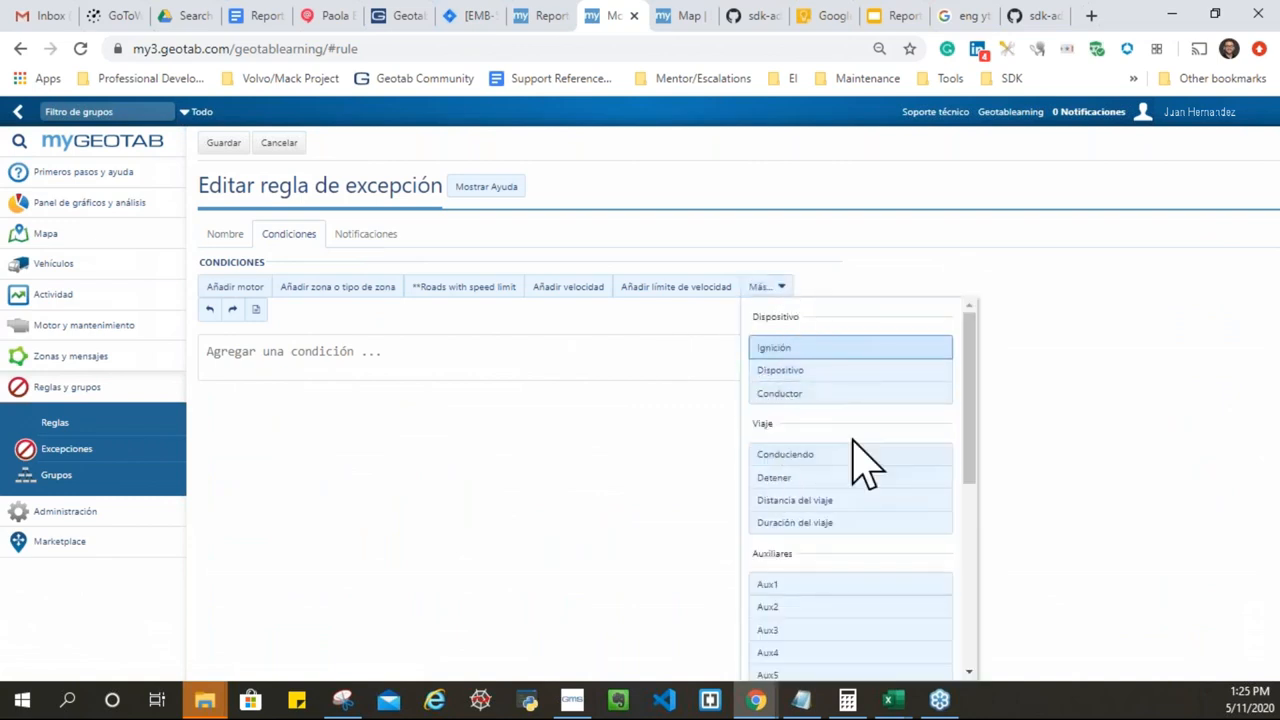
{"action": "left_click", "coordinate": [778, 456]}
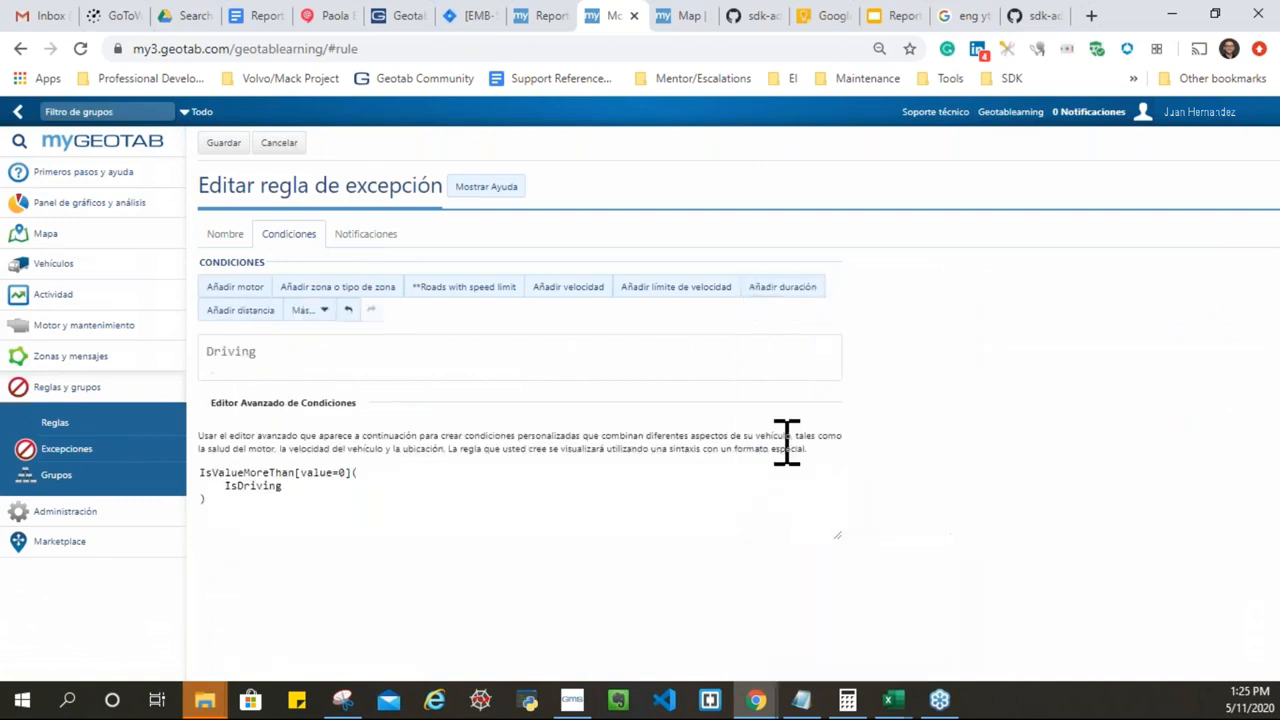
{"action": "left_click", "coordinate": [345, 290]}
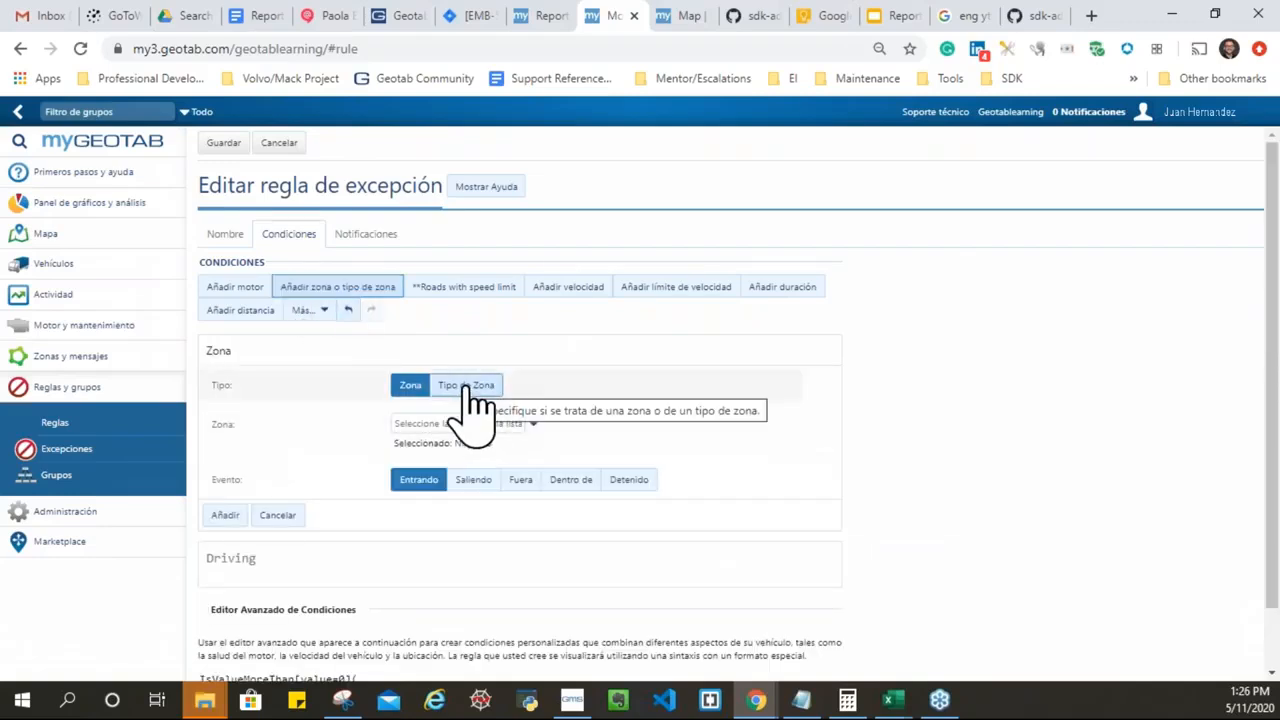
{"action": "left_click", "coordinate": [468, 390]}
{"action": "left_click", "coordinate": [447, 425]}
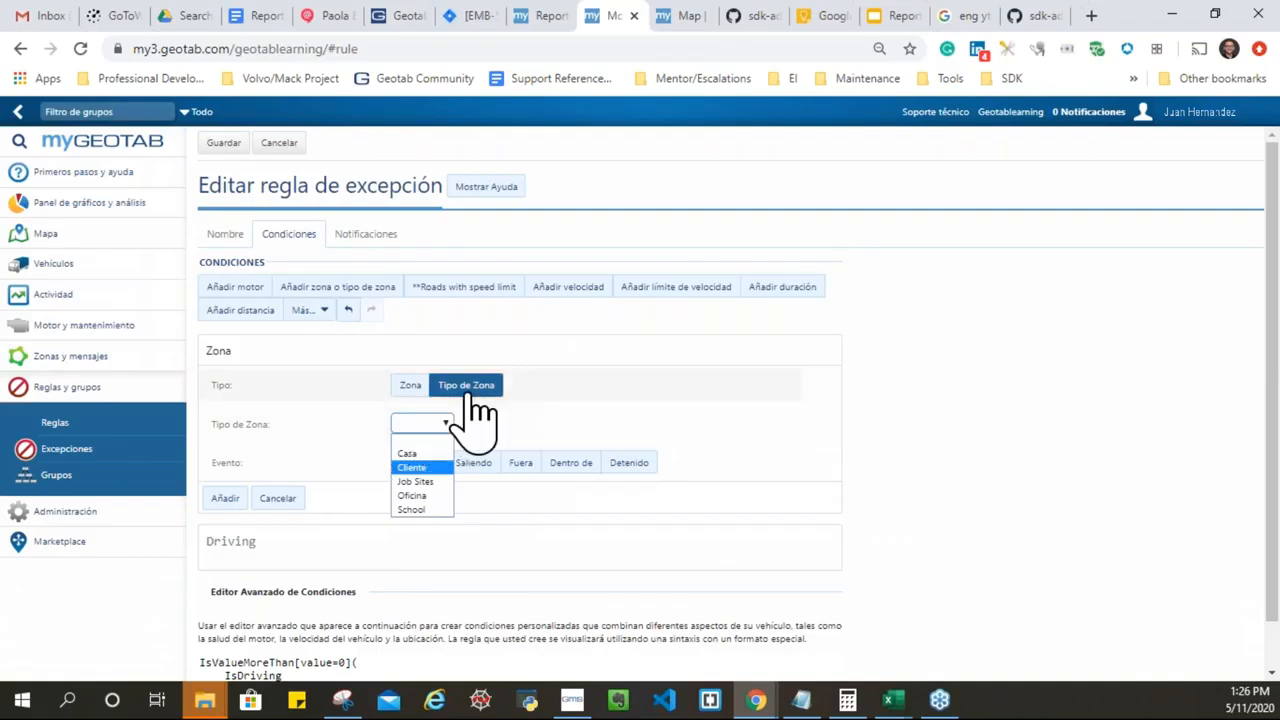
{"action": "left_click", "coordinate": [410, 454]}
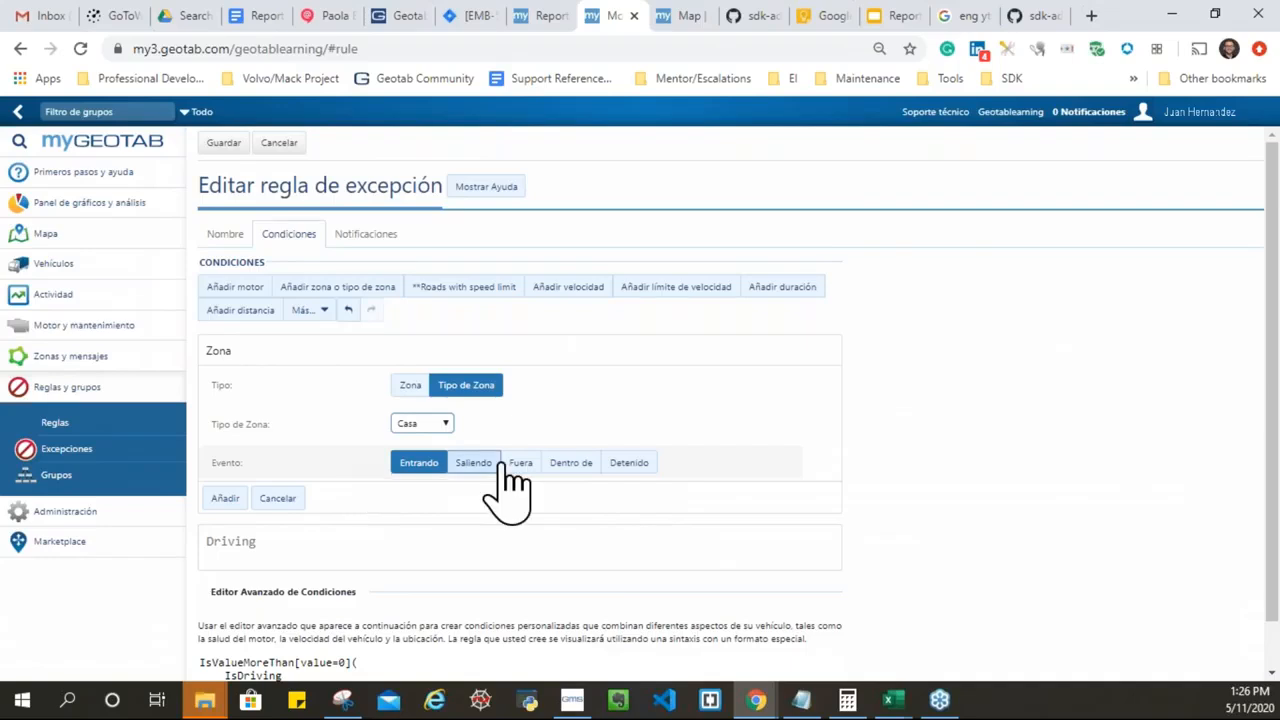
Step: Set the event to Dentro de, add the Casa condition, then cancel the rule
{"action": "left_click", "coordinate": [552, 466]}
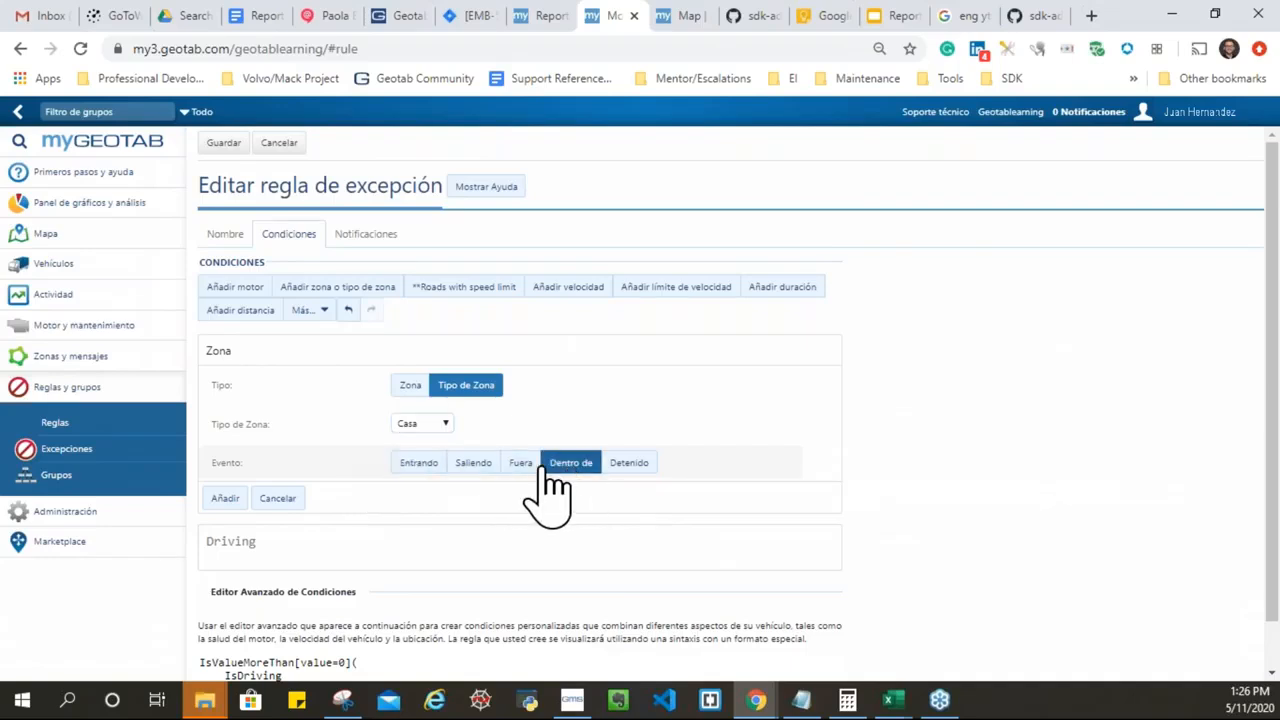
{"action": "left_click", "coordinate": [225, 498]}
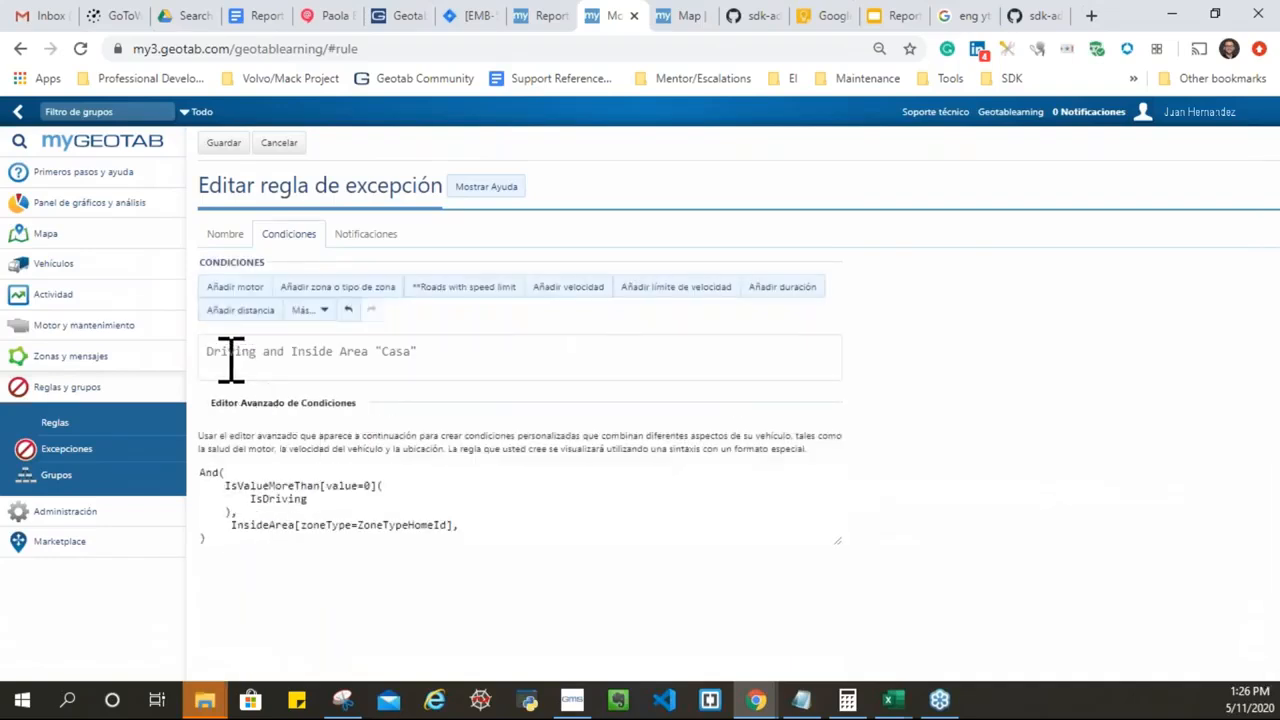
{"action": "double_click", "coordinate": [418, 346]}
{"action": "left_click", "coordinate": [276, 143]}
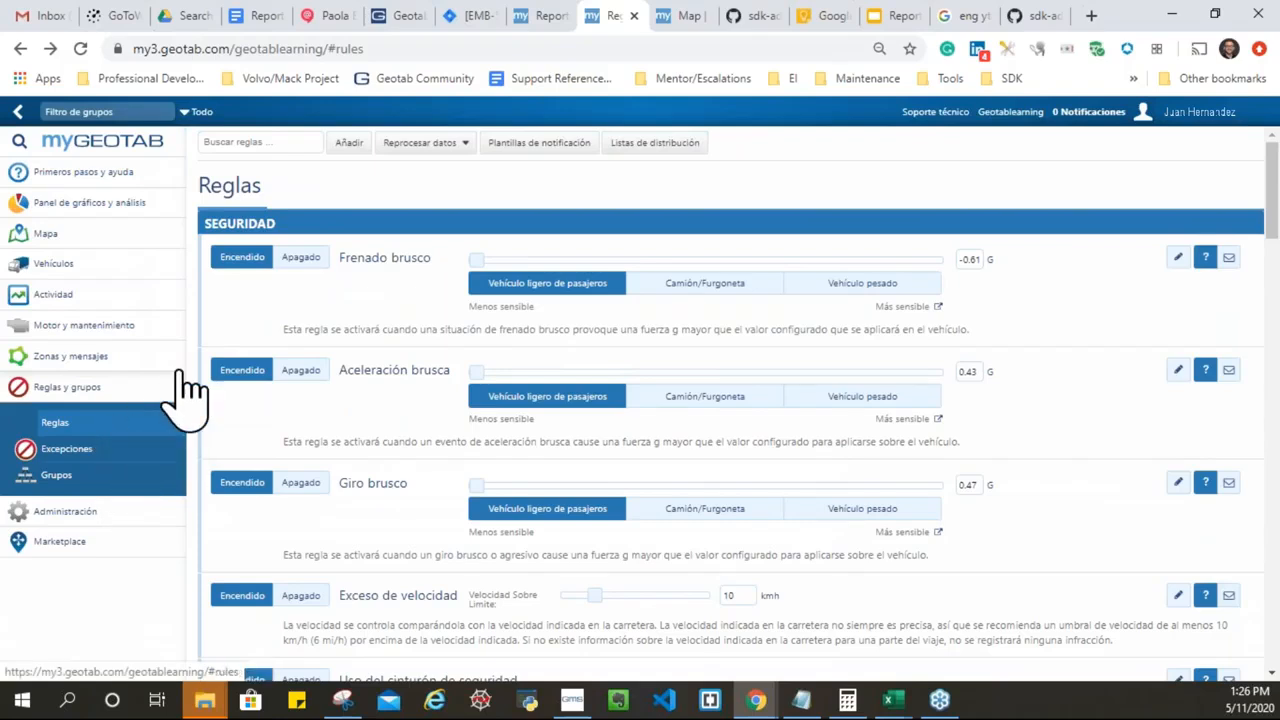
Step: On the Excepciones page, filter by the Abuso del motor rule
{"action": "left_click", "coordinate": [100, 452]}
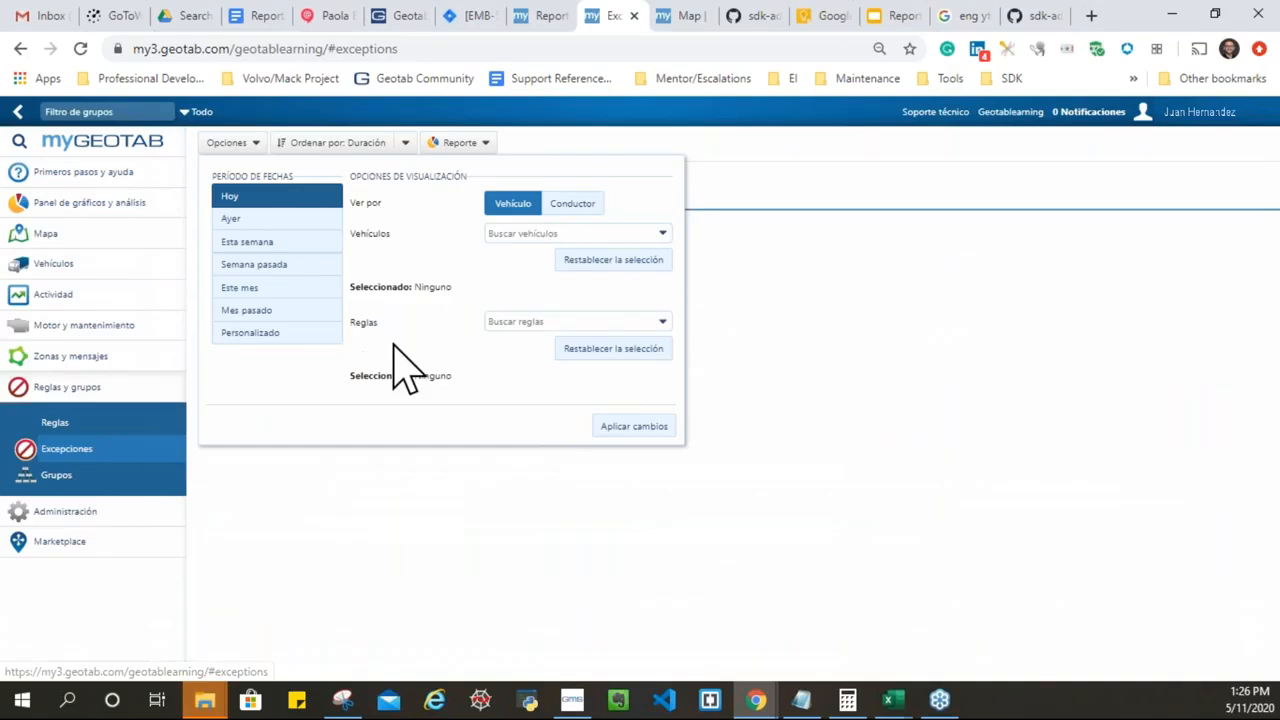
{"action": "left_click", "coordinate": [545, 321]}
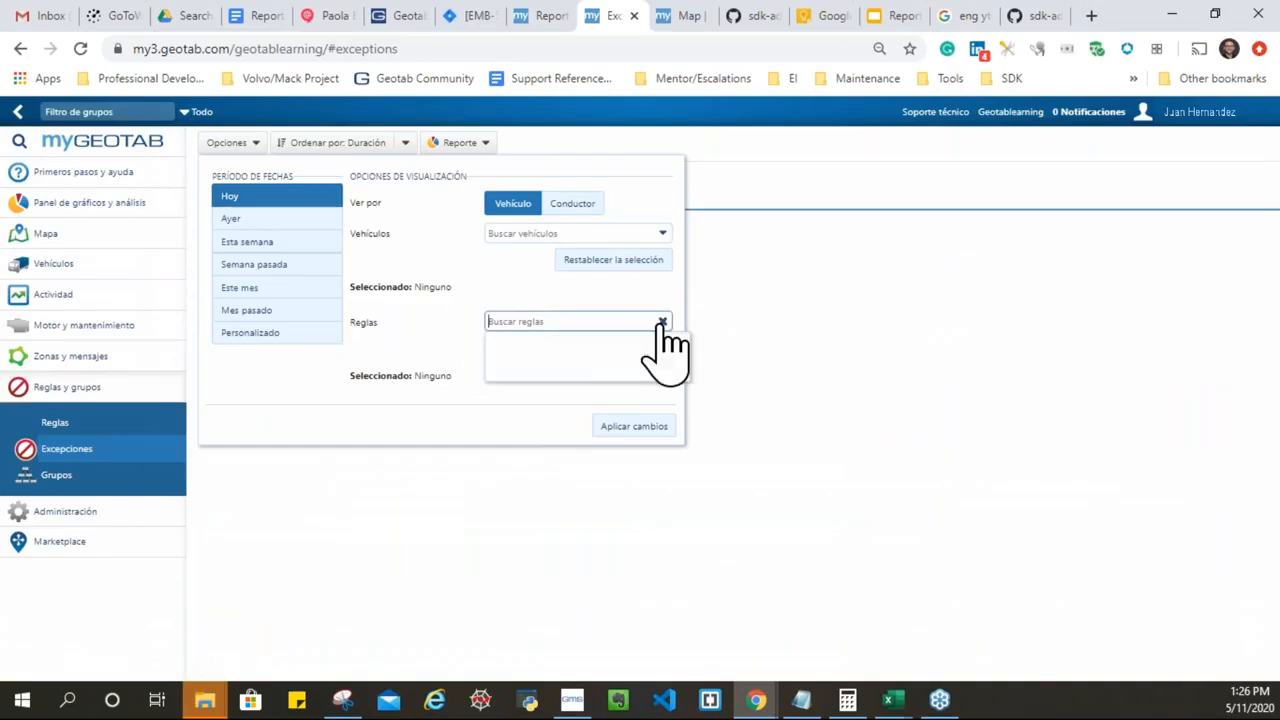
{"action": "left_click", "coordinate": [662, 322]}
{"action": "left_click", "coordinate": [538, 387]}
{"action": "left_click", "coordinate": [420, 335]}
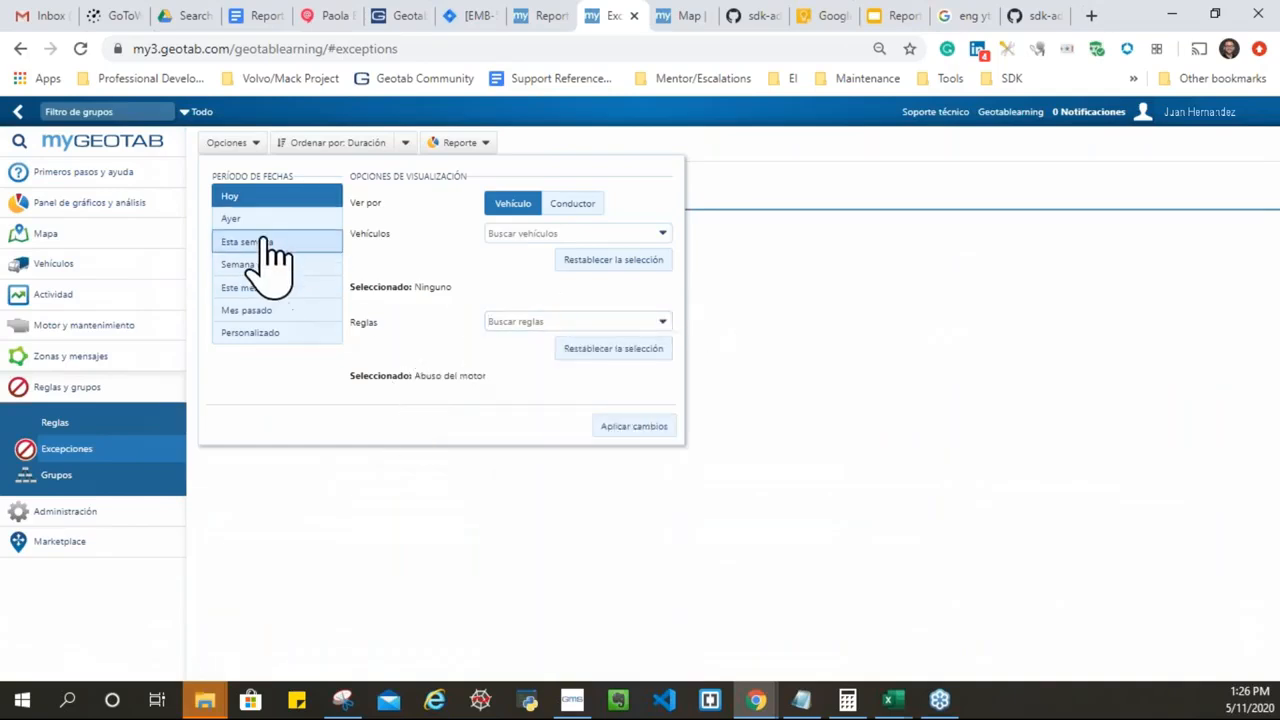
Step: Include all vehicles, apply the changes, and dismiss the Reporte choices
{"action": "left_click", "coordinate": [656, 236]}
{"action": "left_click", "coordinate": [552, 266]}
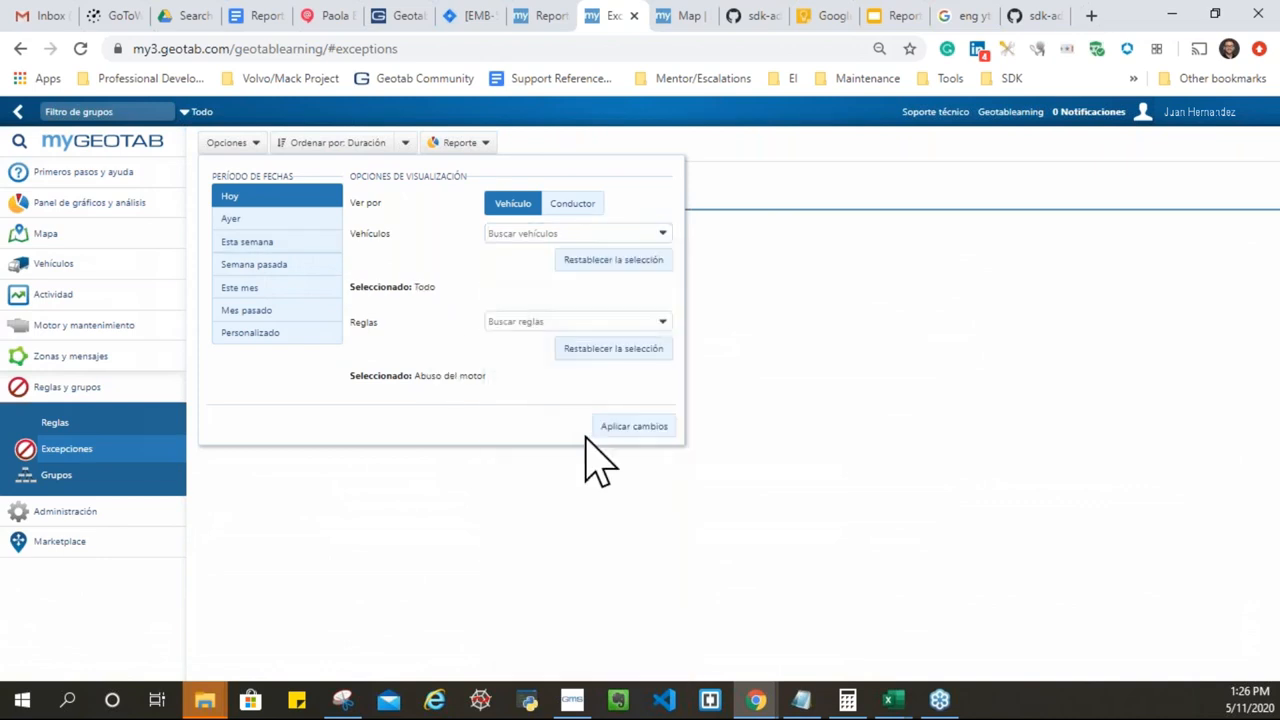
{"action": "left_click", "coordinate": [648, 425]}
{"action": "left_click", "coordinate": [458, 143]}
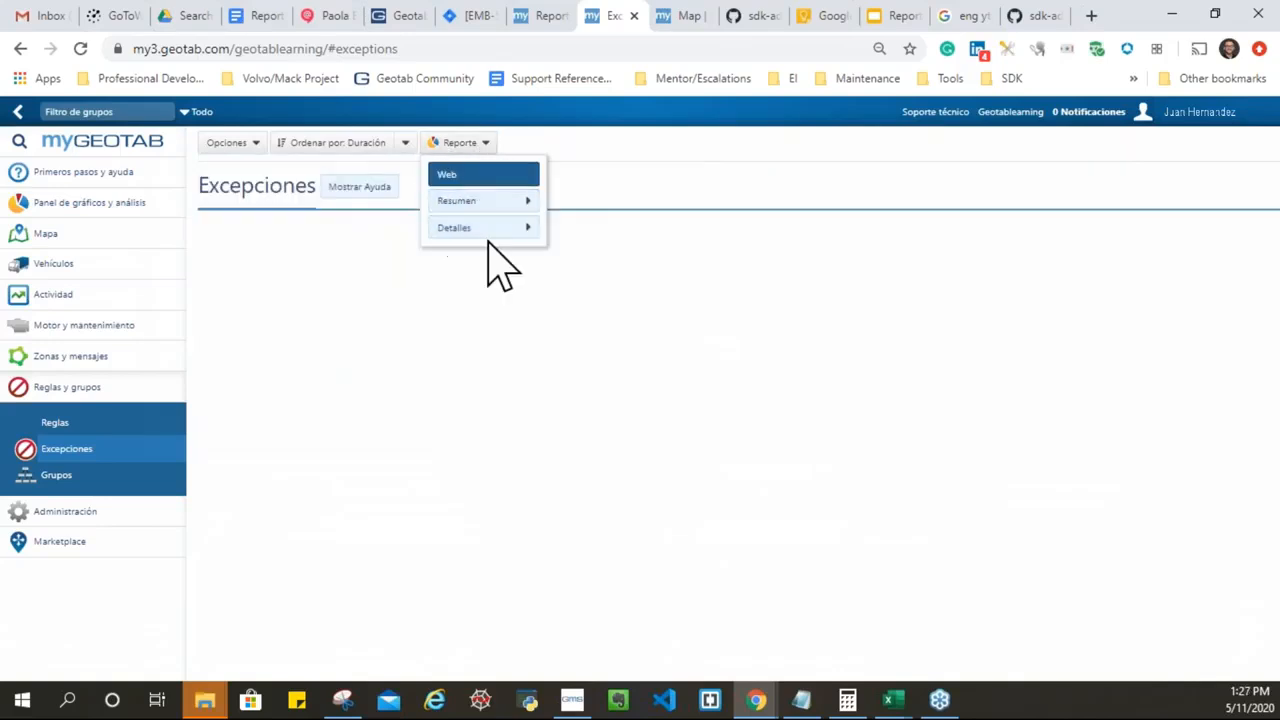
{"action": "left_click", "coordinate": [777, 191]}
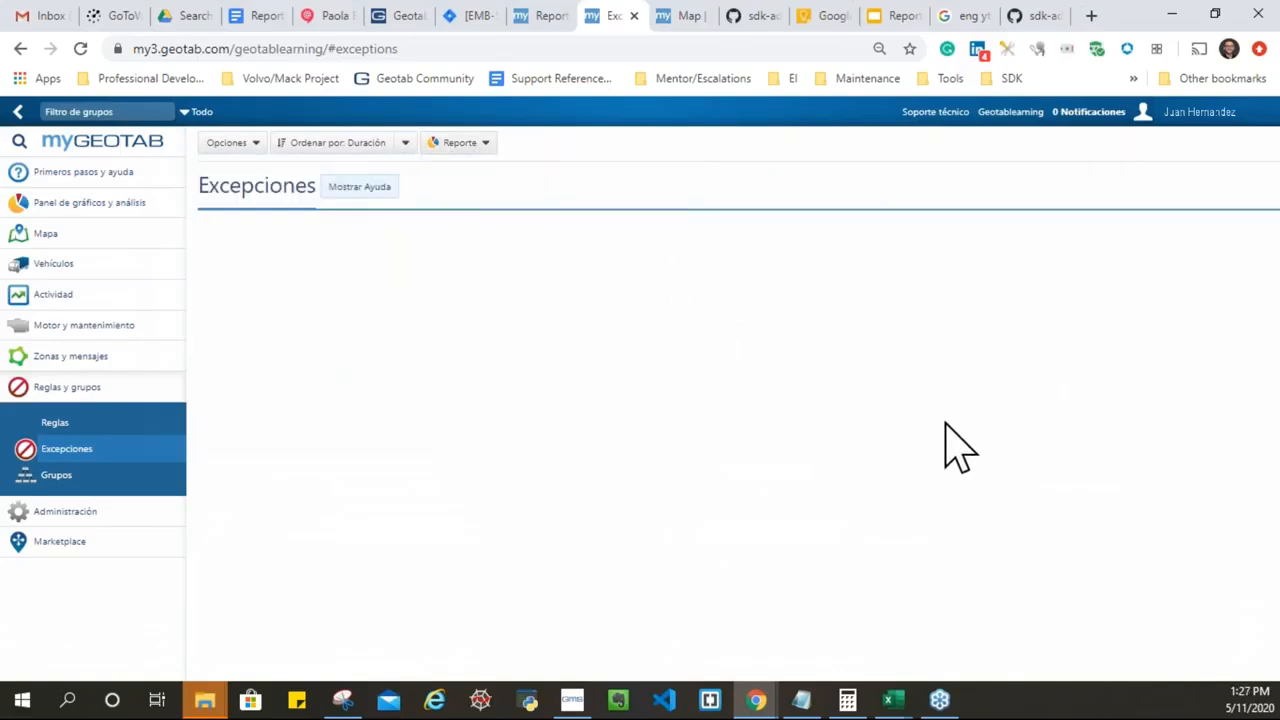
{"action": "mouse_move", "coordinate": [893, 708]}
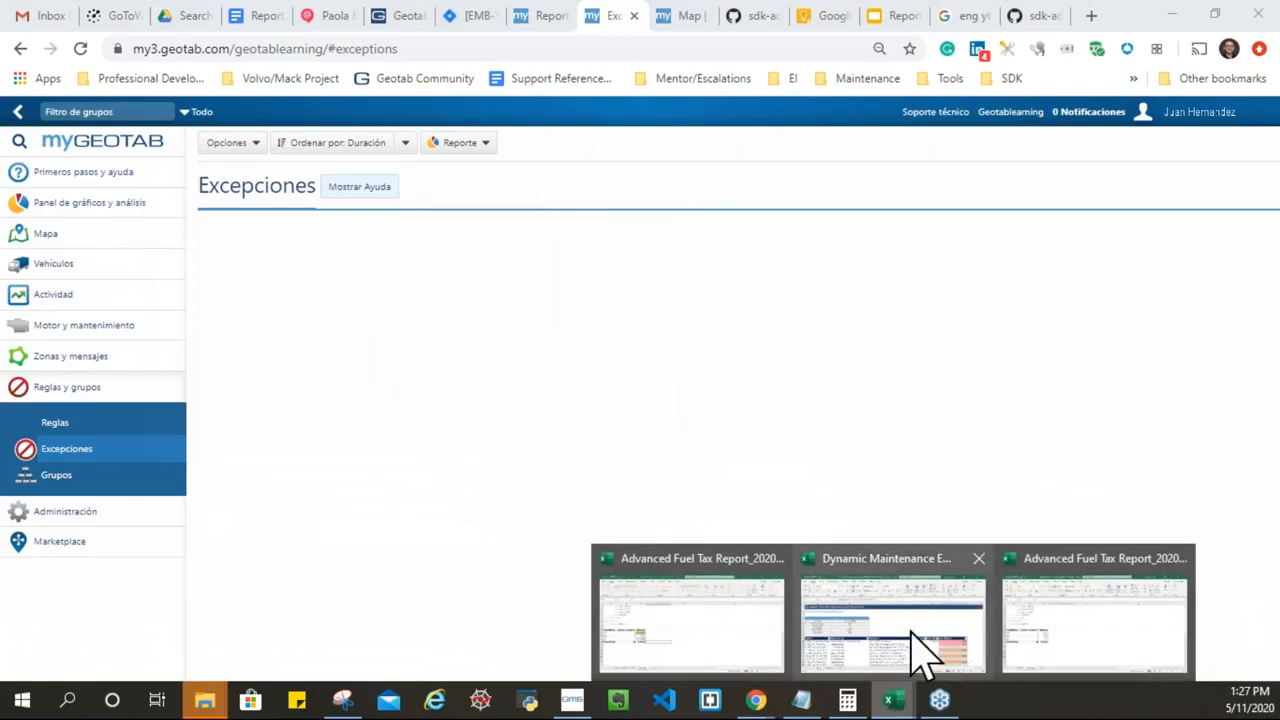
{"action": "mouse_move", "coordinate": [710, 640]}
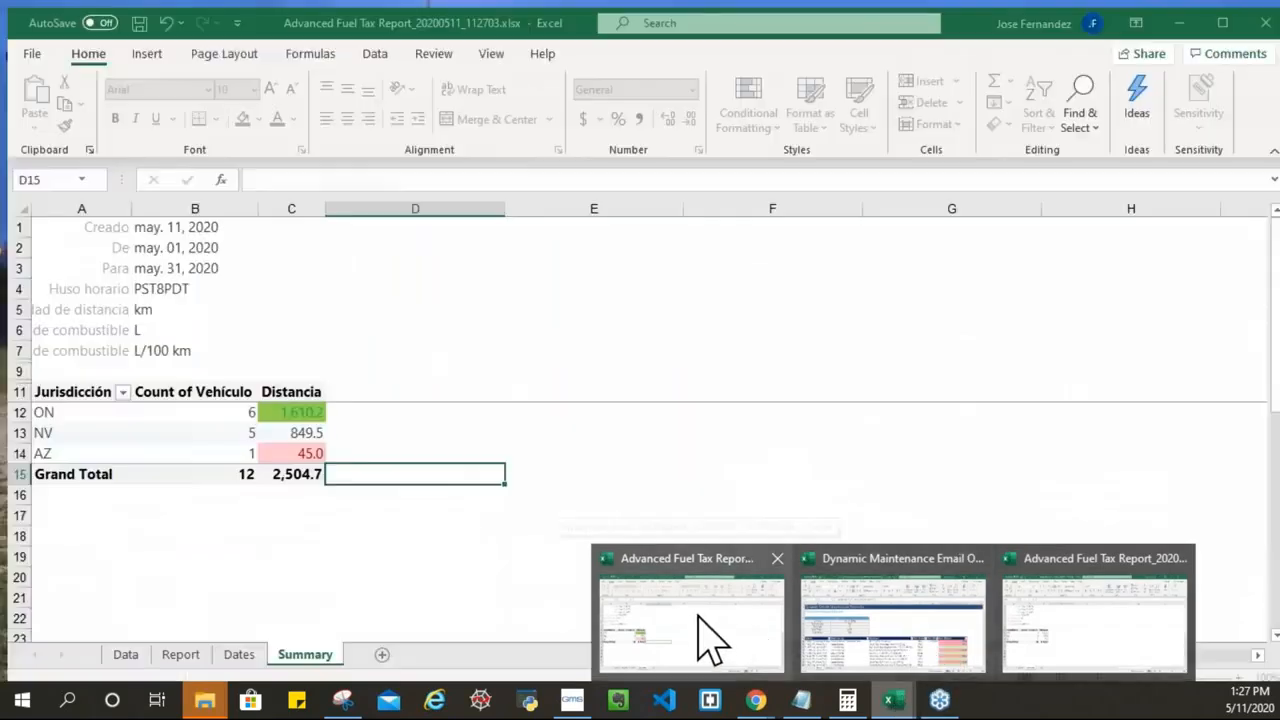
Step: Bring up the _132024 report workbook and select cells D14 and D16 on Summary
{"action": "left_click", "coordinate": [782, 632]}
{"action": "left_click", "coordinate": [388, 445]}
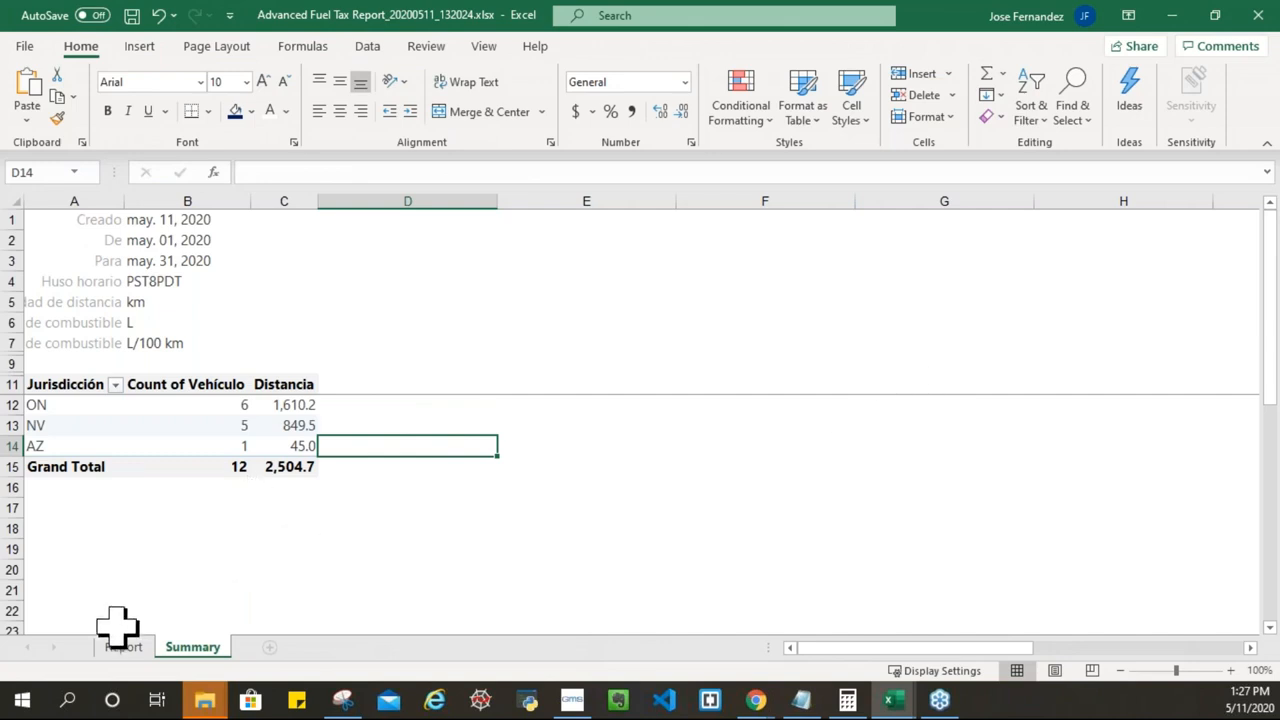
{"action": "left_click", "coordinate": [322, 490]}
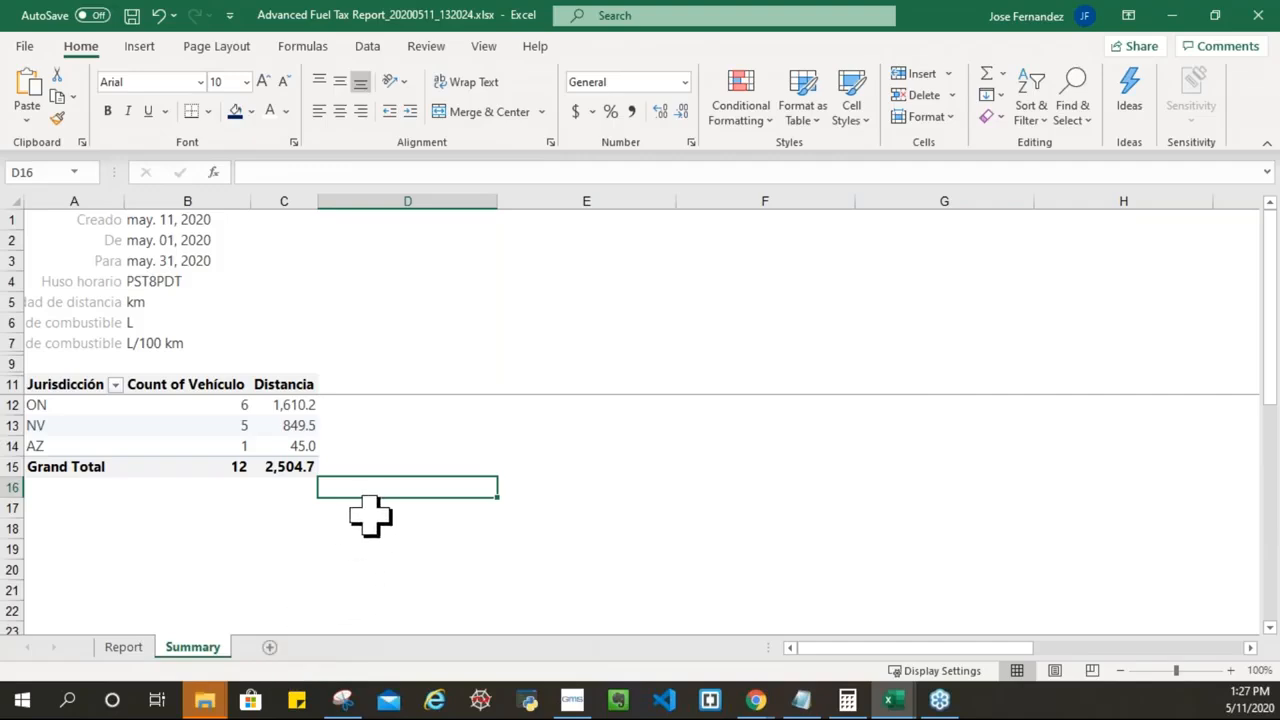
Step: Switch to the _112703 workbook and its Dates sheet
{"action": "left_click", "coordinate": [887, 705]}
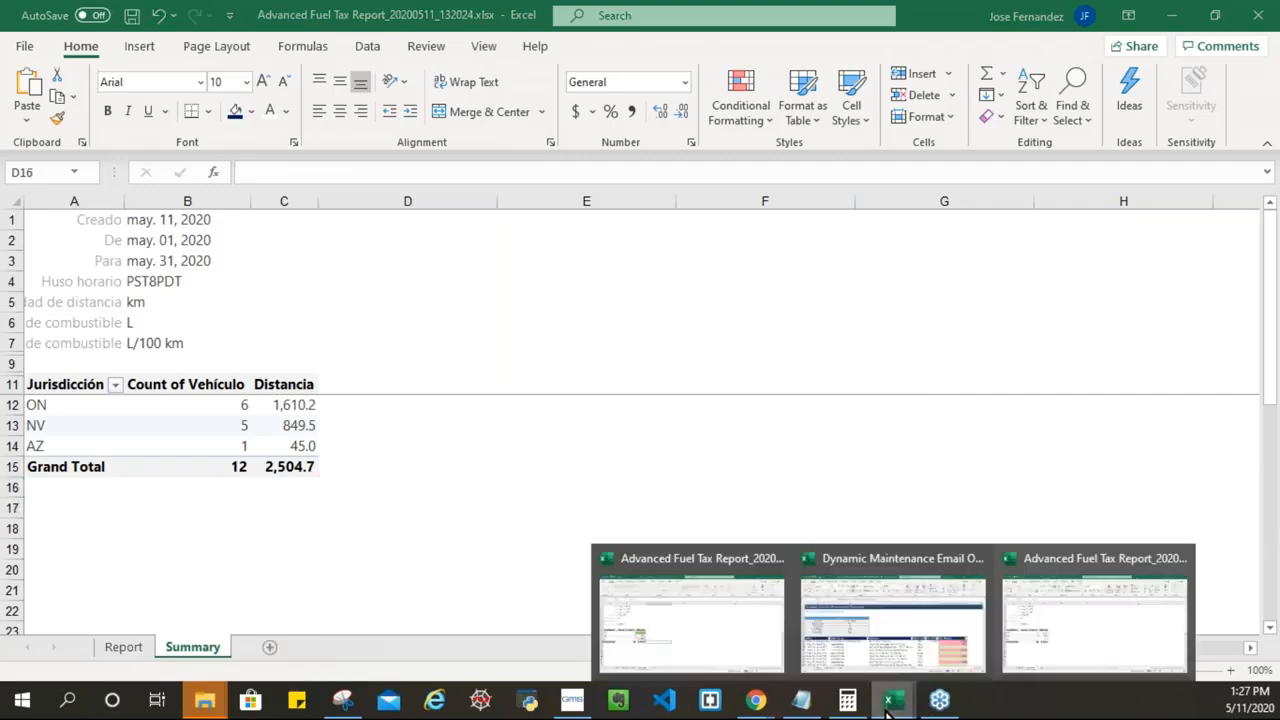
{"action": "left_click", "coordinate": [728, 615]}
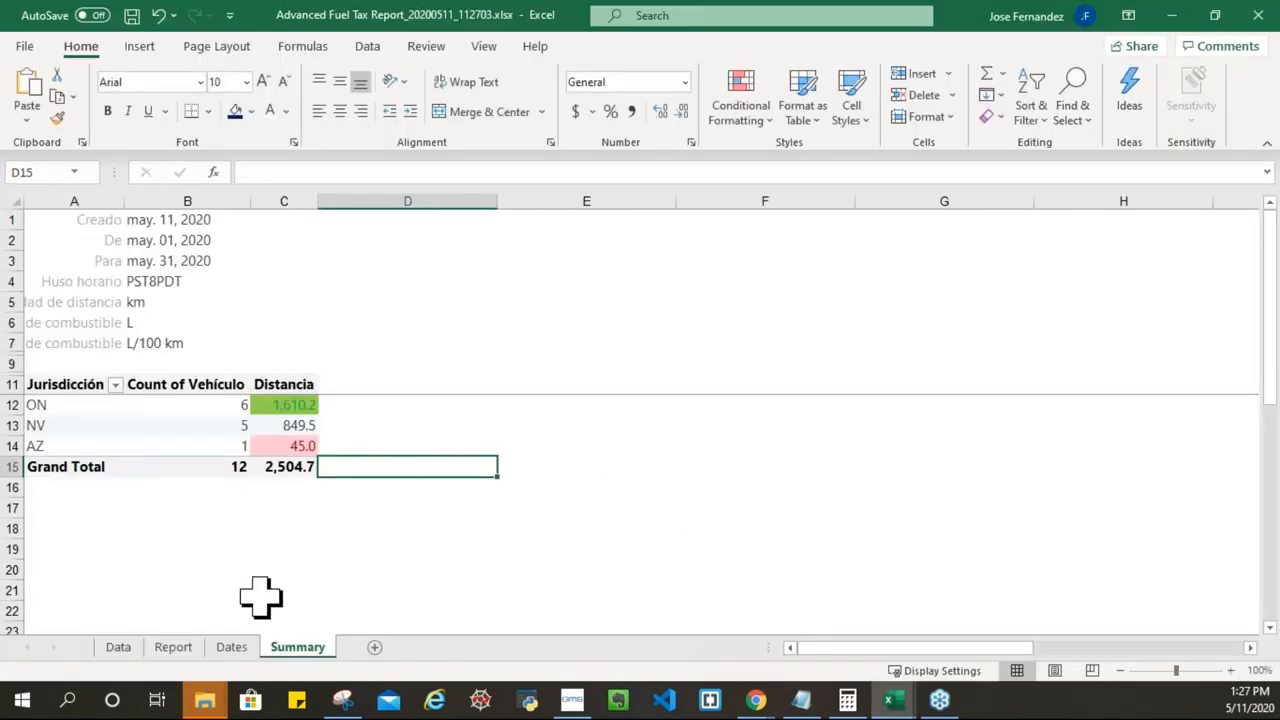
{"action": "left_click", "coordinate": [231, 647]}
{"action": "left_click", "coordinate": [480, 361]}
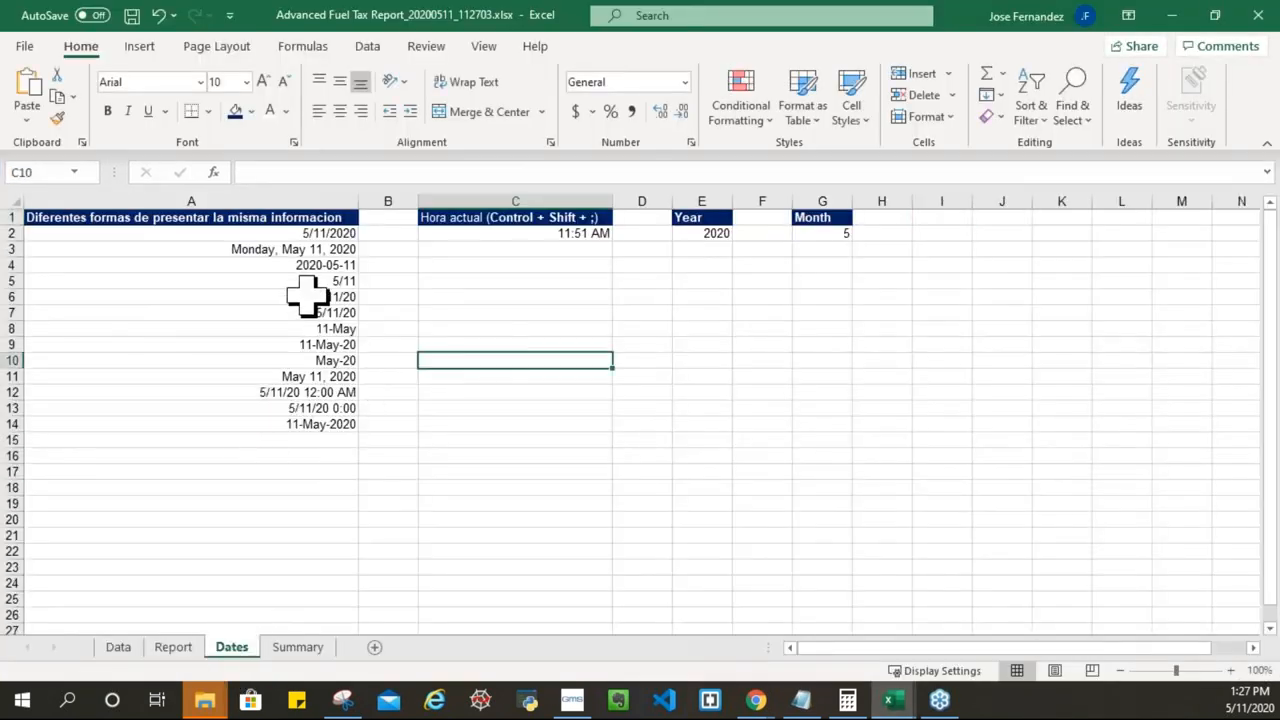
{"action": "left_click", "coordinate": [334, 231]}
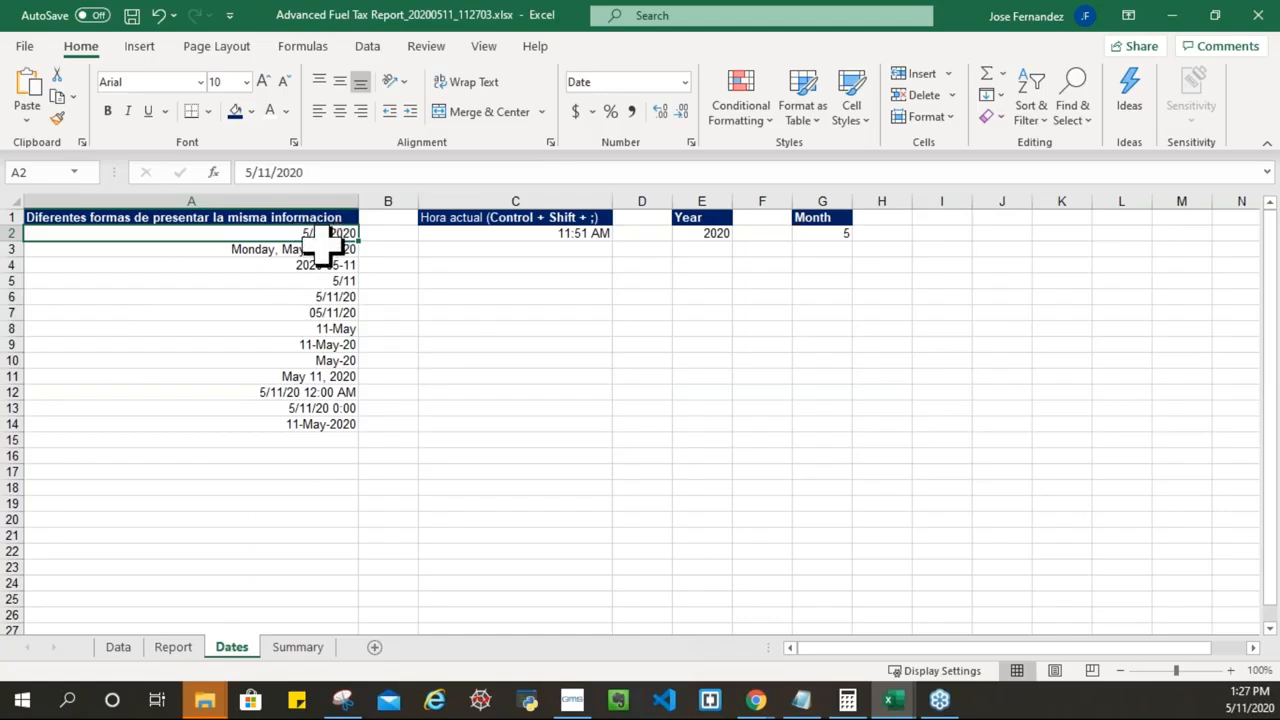
{"action": "left_click", "coordinate": [118, 215]}
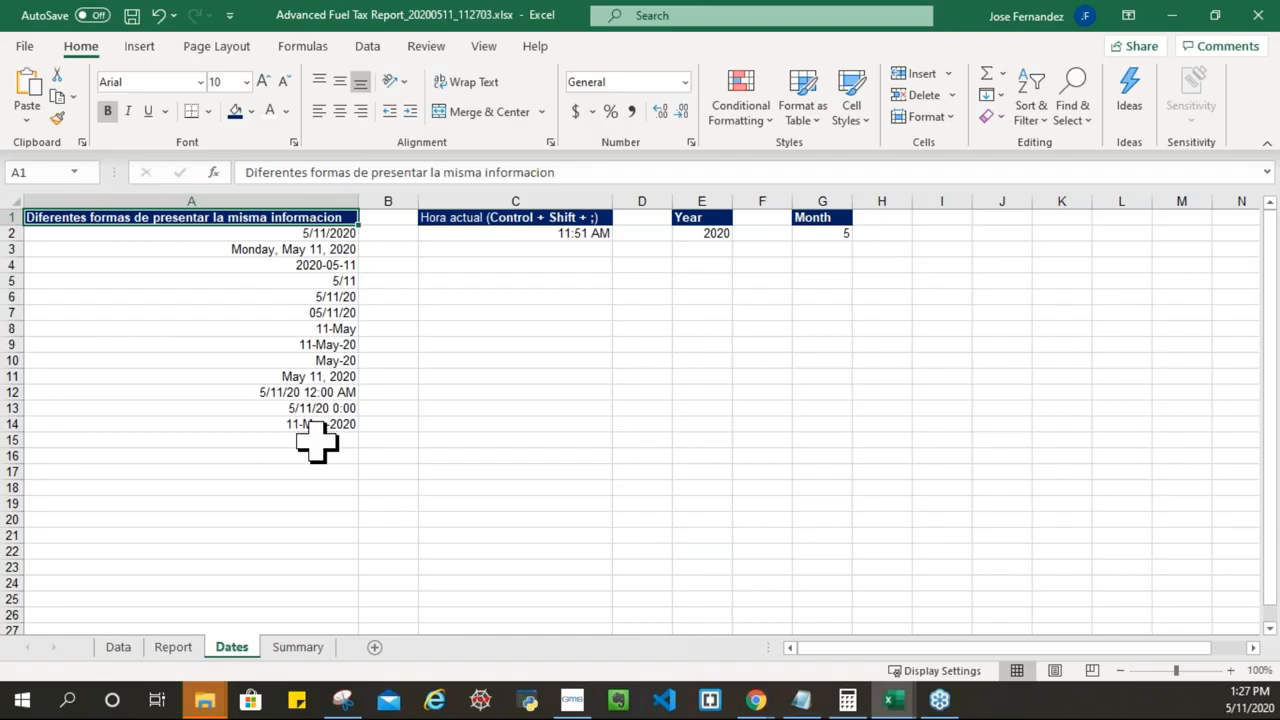
{"action": "left_click", "coordinate": [318, 232]}
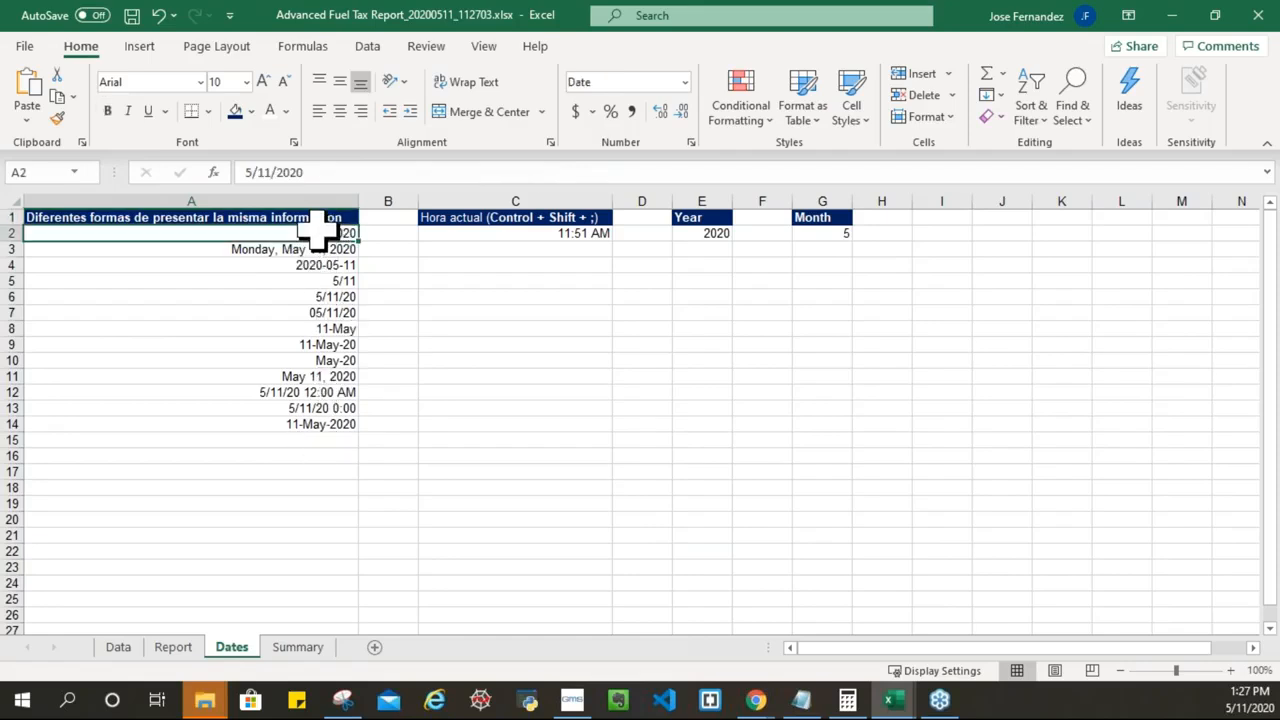
{"action": "left_click", "coordinate": [331, 174]}
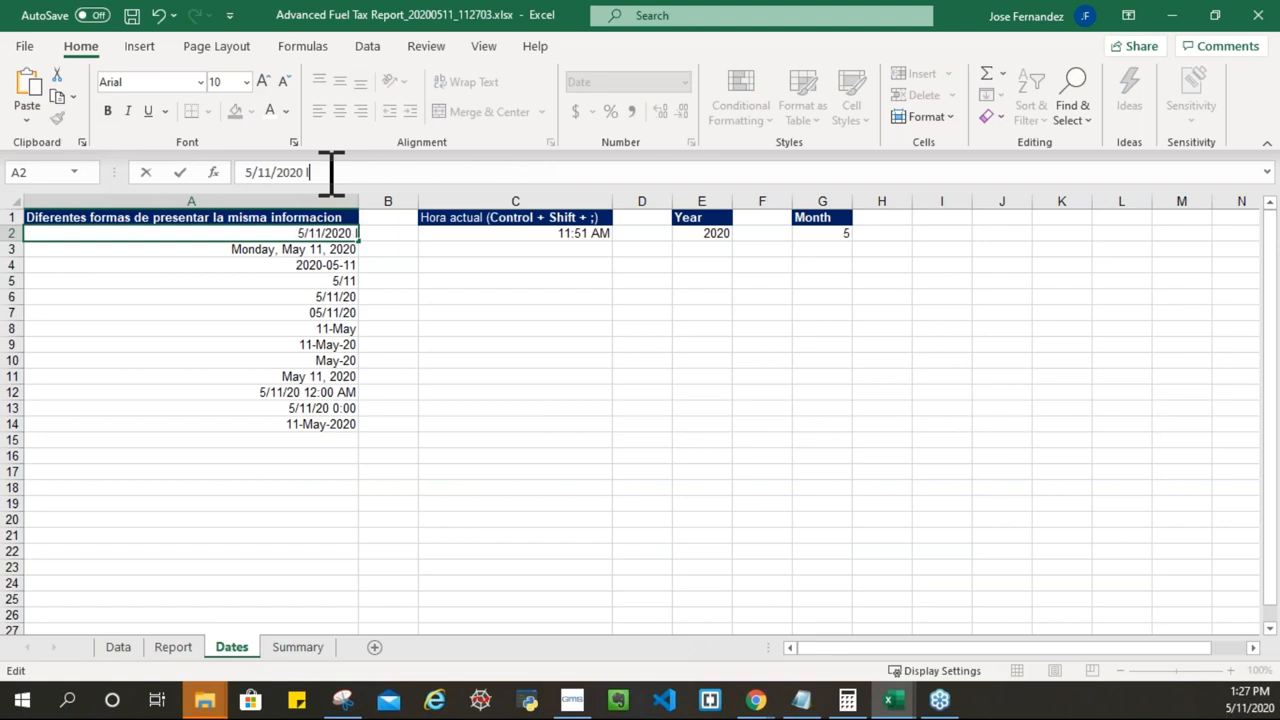
{"action": "left_click", "coordinate": [409, 264]}
{"action": "left_click", "coordinate": [332, 235]}
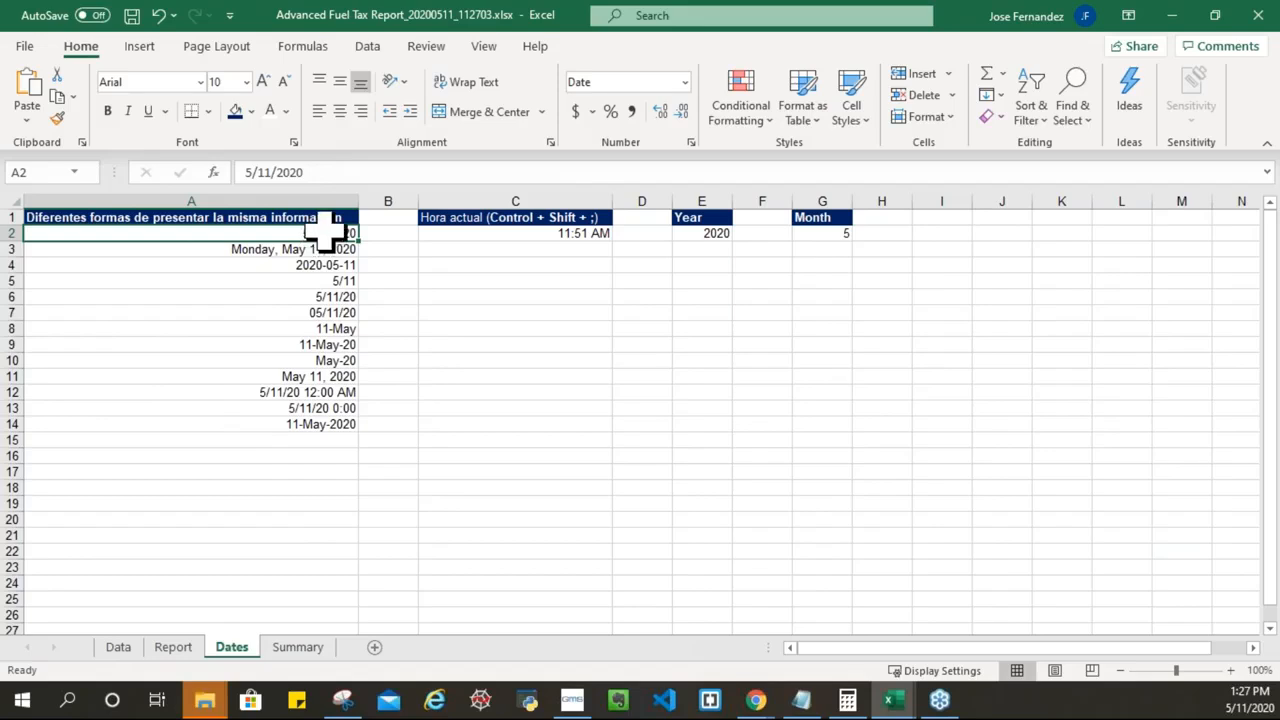
{"action": "left_click", "coordinate": [325, 201]}
{"action": "left_click", "coordinate": [332, 234]}
{"action": "right_click", "coordinate": [330, 234]}
Step: Format all of column A with the 14-Mar-12 date style
{"action": "left_click", "coordinate": [294, 200]}
{"action": "left_click", "coordinate": [294, 200]}
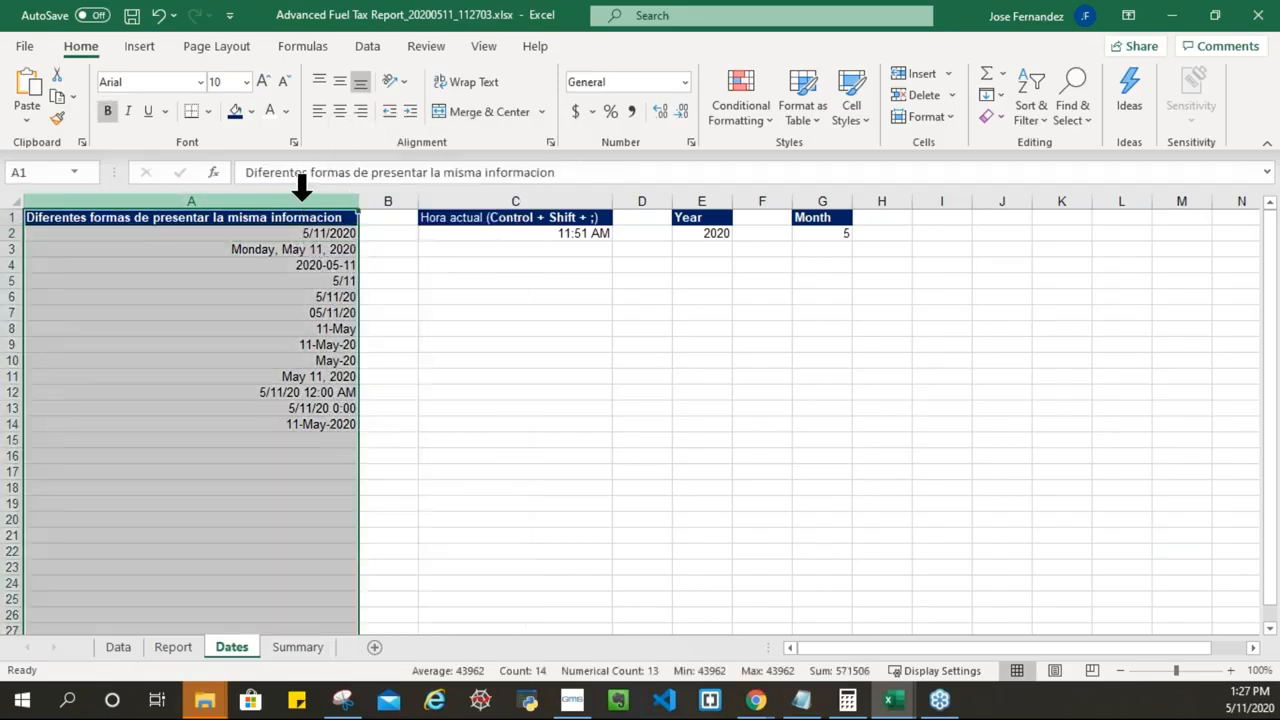
{"action": "right_click", "coordinate": [312, 308]}
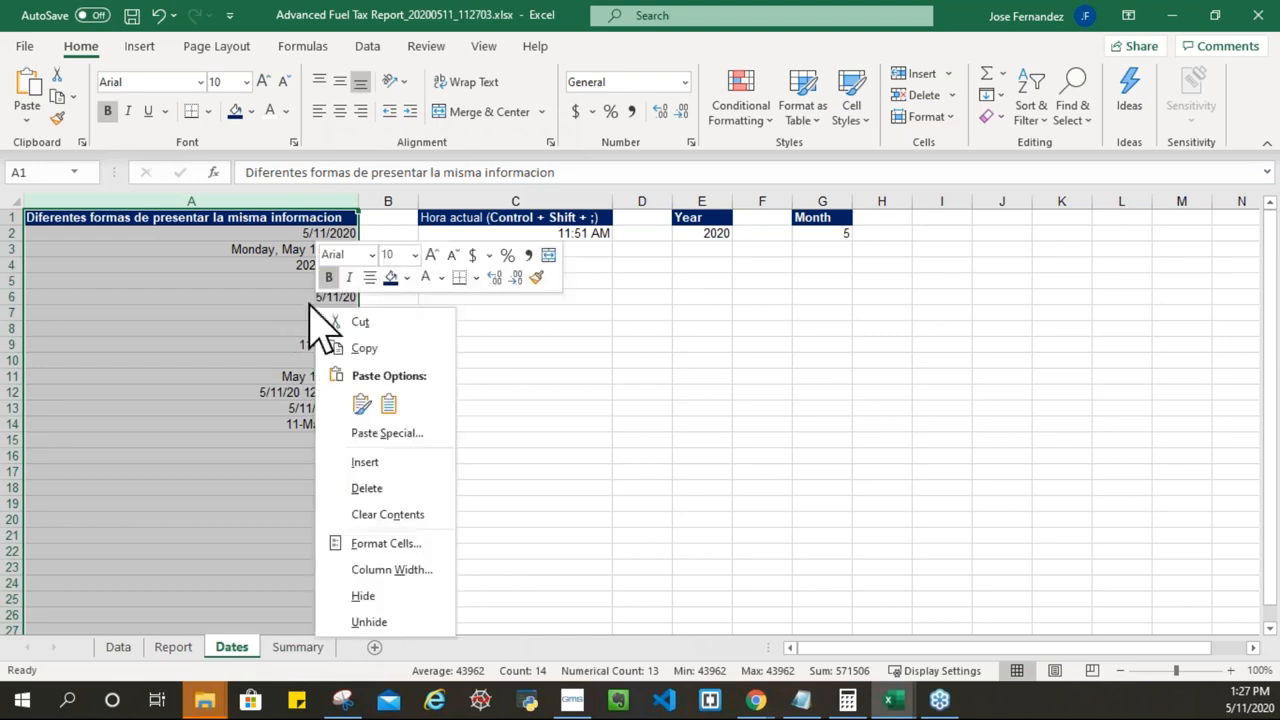
{"action": "left_click", "coordinate": [380, 545]}
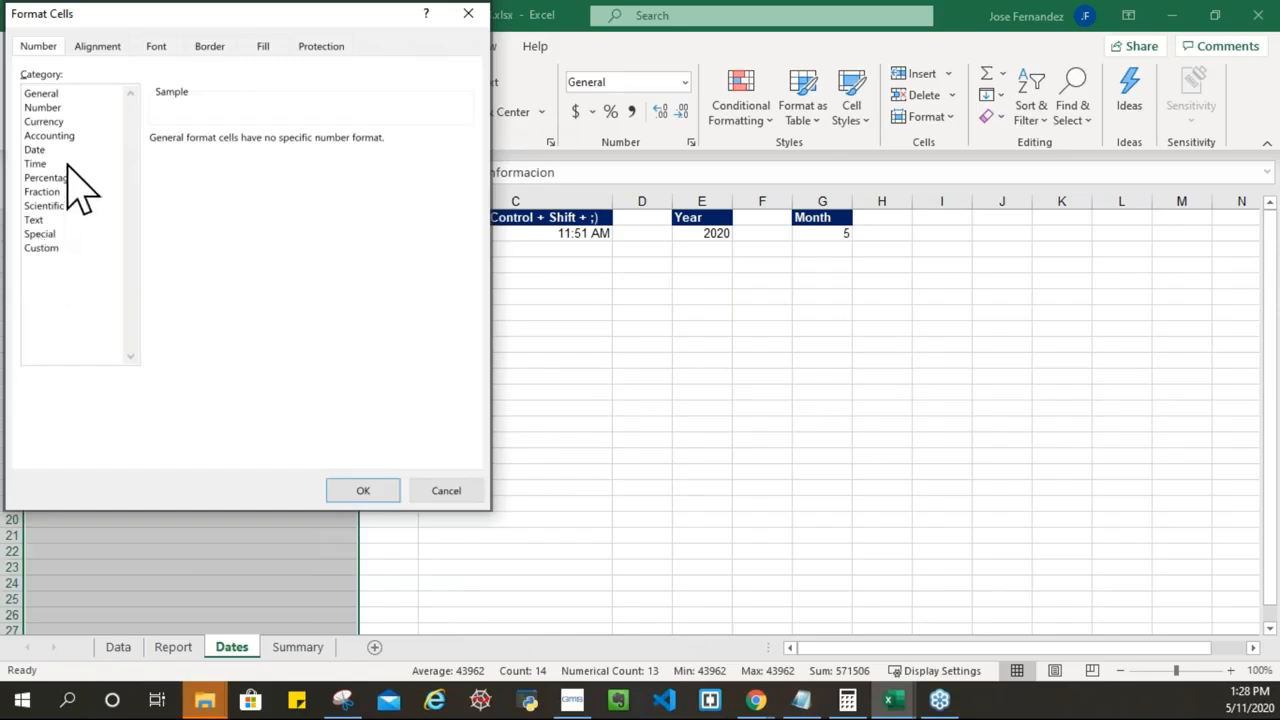
{"action": "left_click", "coordinate": [40, 153]}
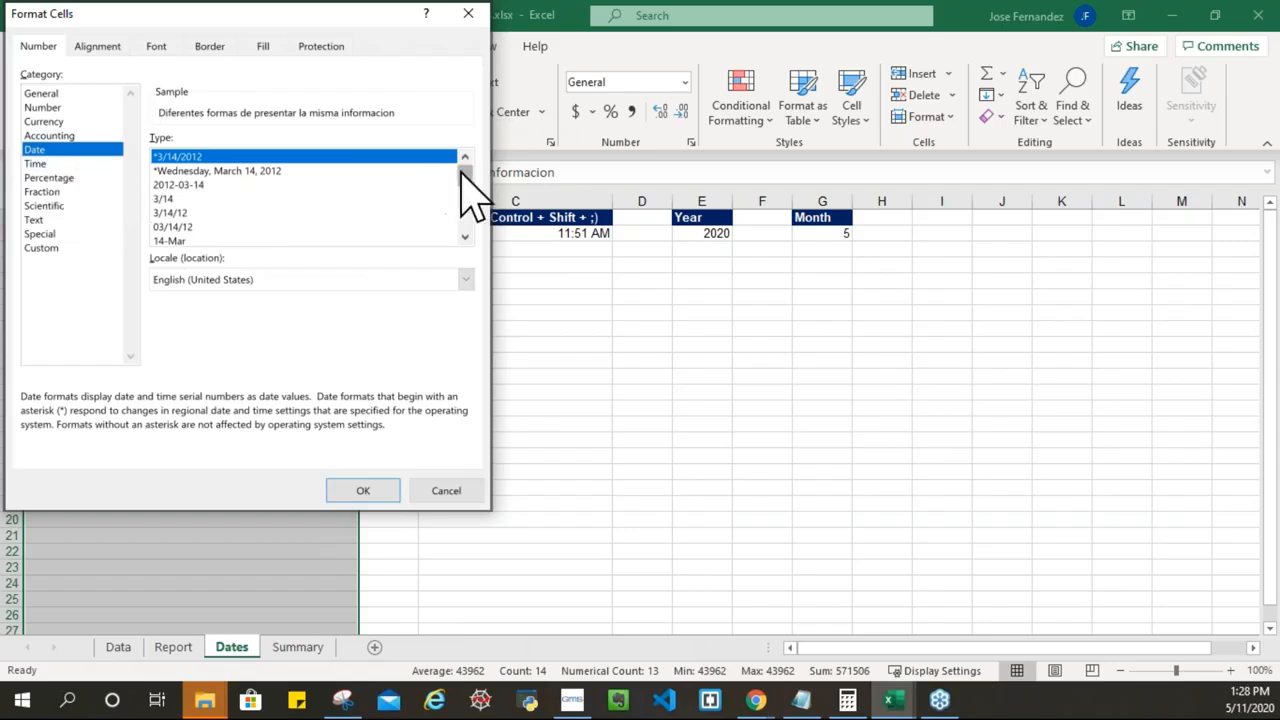
{"action": "left_click_drag", "start_coordinate": [463, 182], "coordinate": [463, 192]}
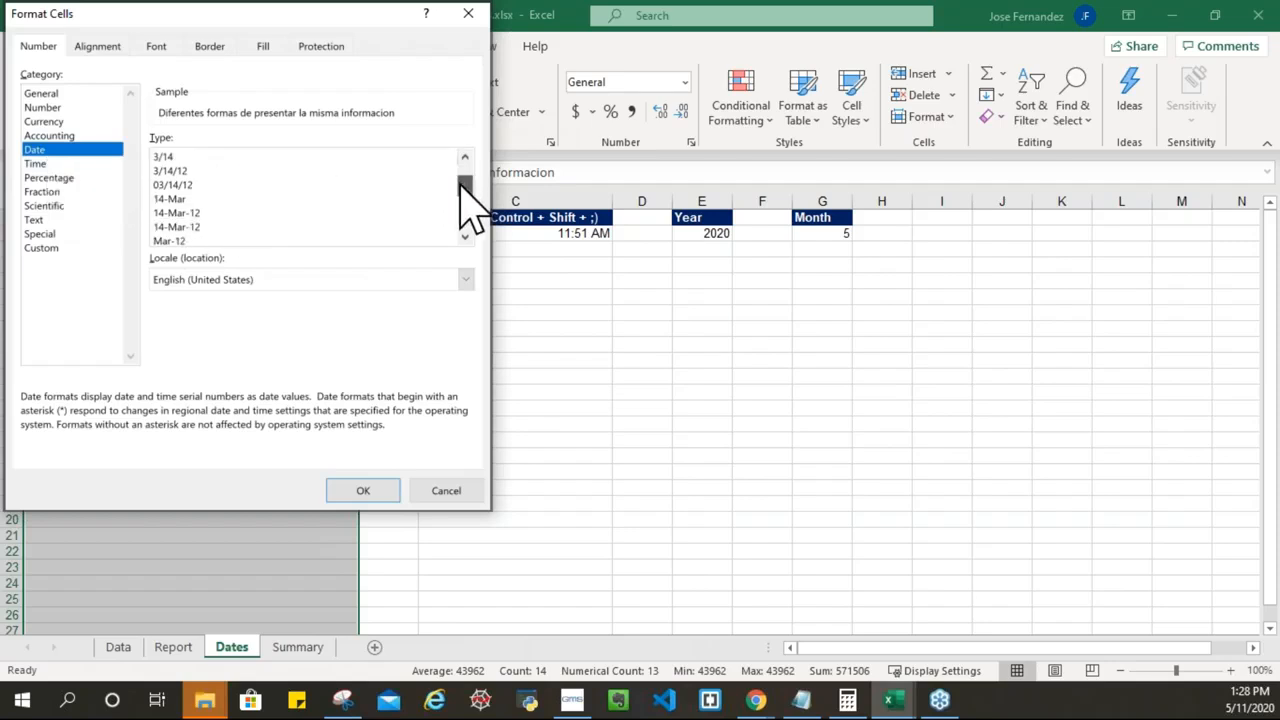
{"action": "left_click", "coordinate": [188, 226]}
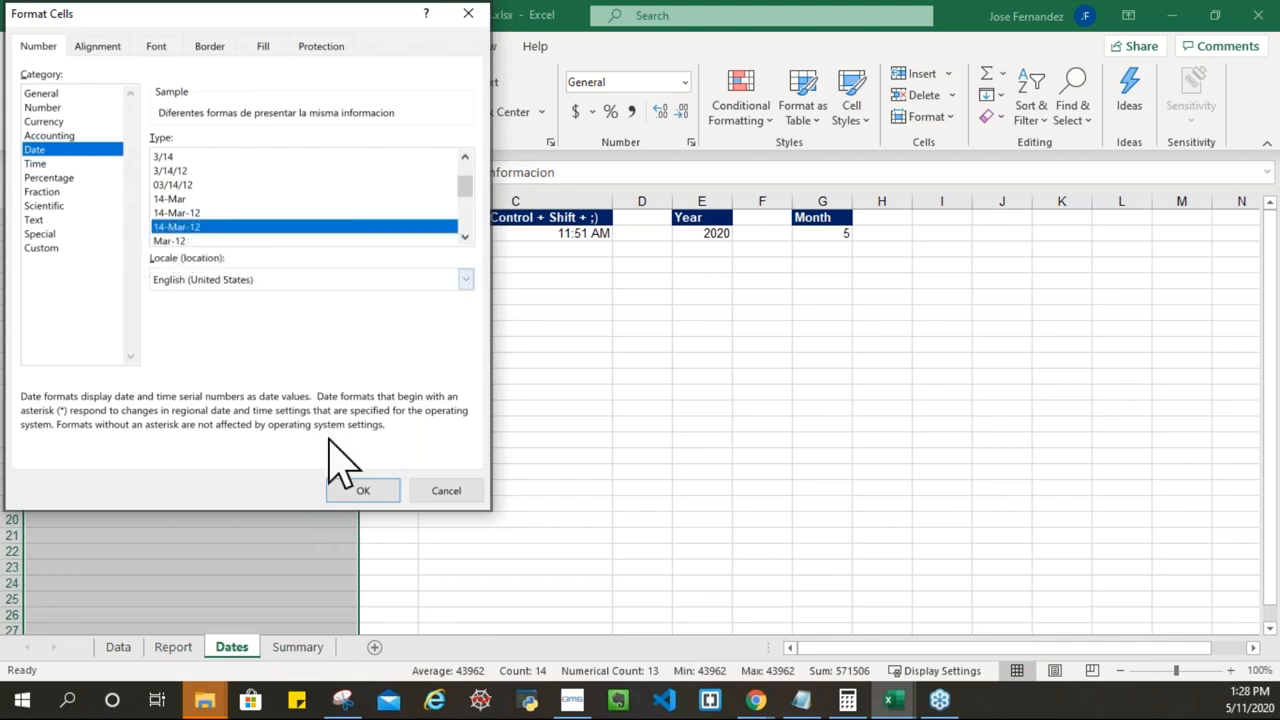
{"action": "left_click", "coordinate": [339, 487]}
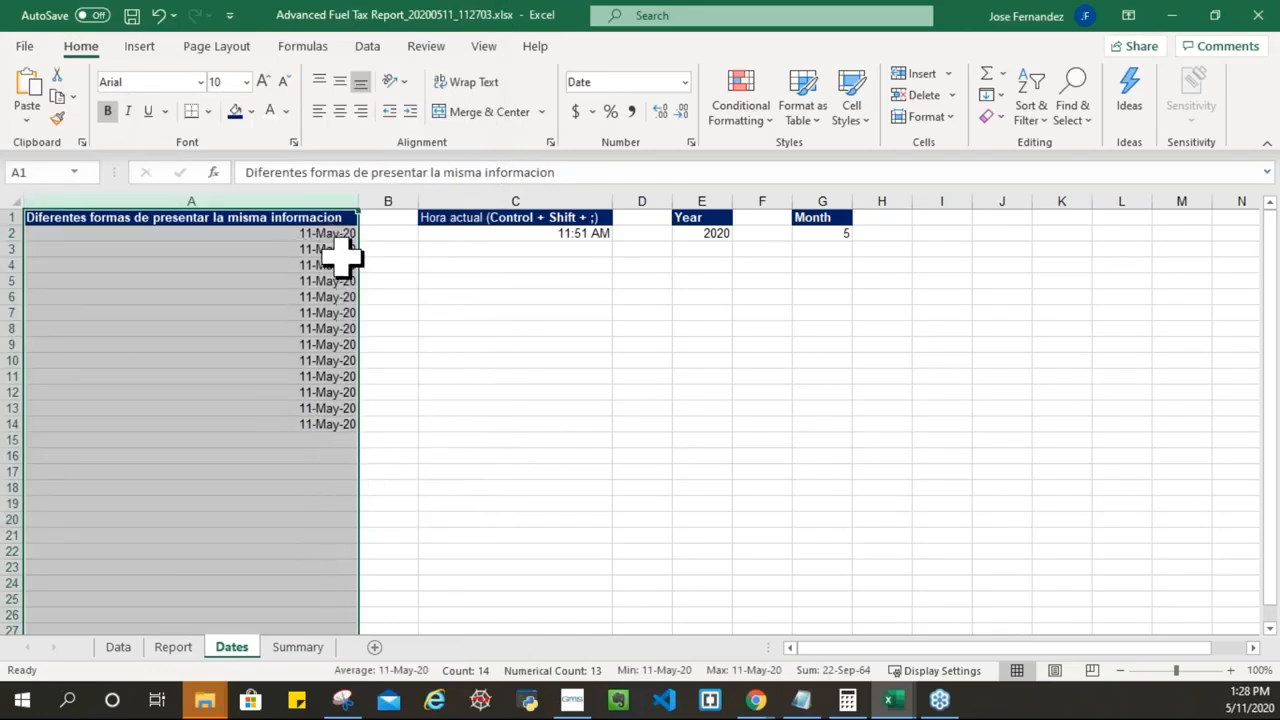
Step: Undo the date style with Ctrl+Z, restoring column A's varied formats
{"action": "left_click_drag", "start_coordinate": [386, 233], "coordinate": [381, 249]}
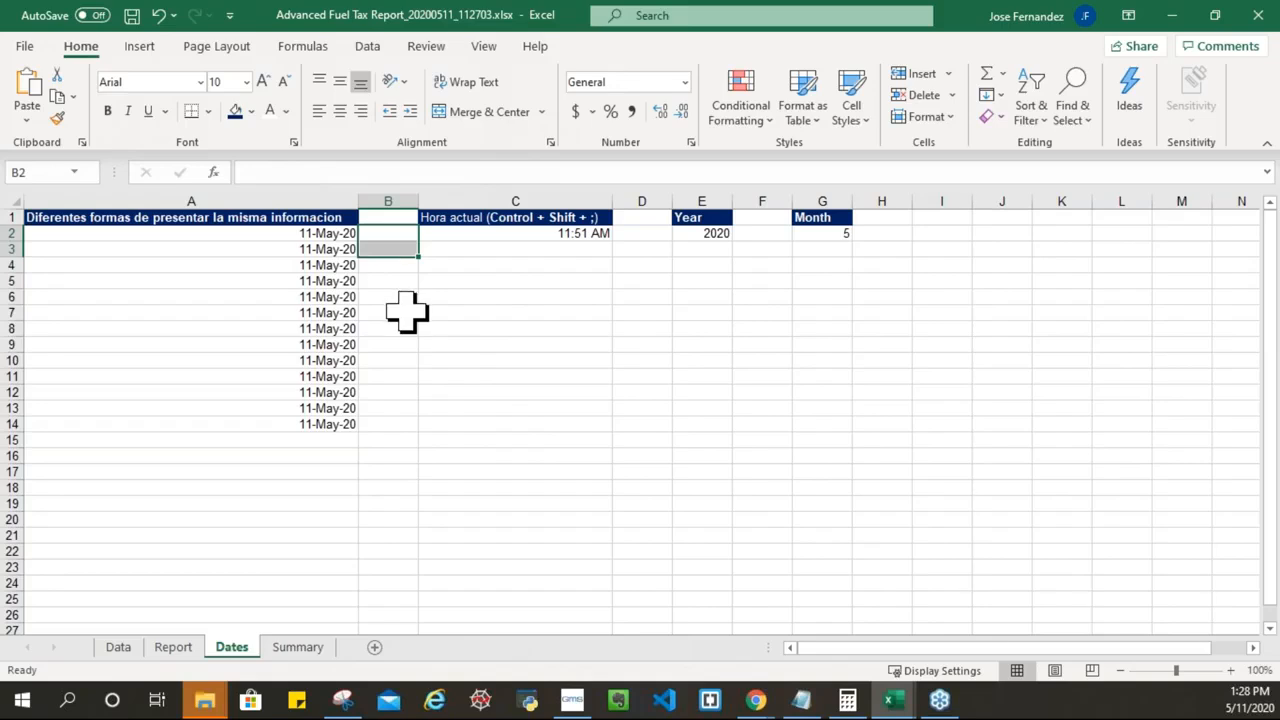
{"action": "key", "text": "ctrl+z"}
{"action": "key", "text": "ctrl+z"}
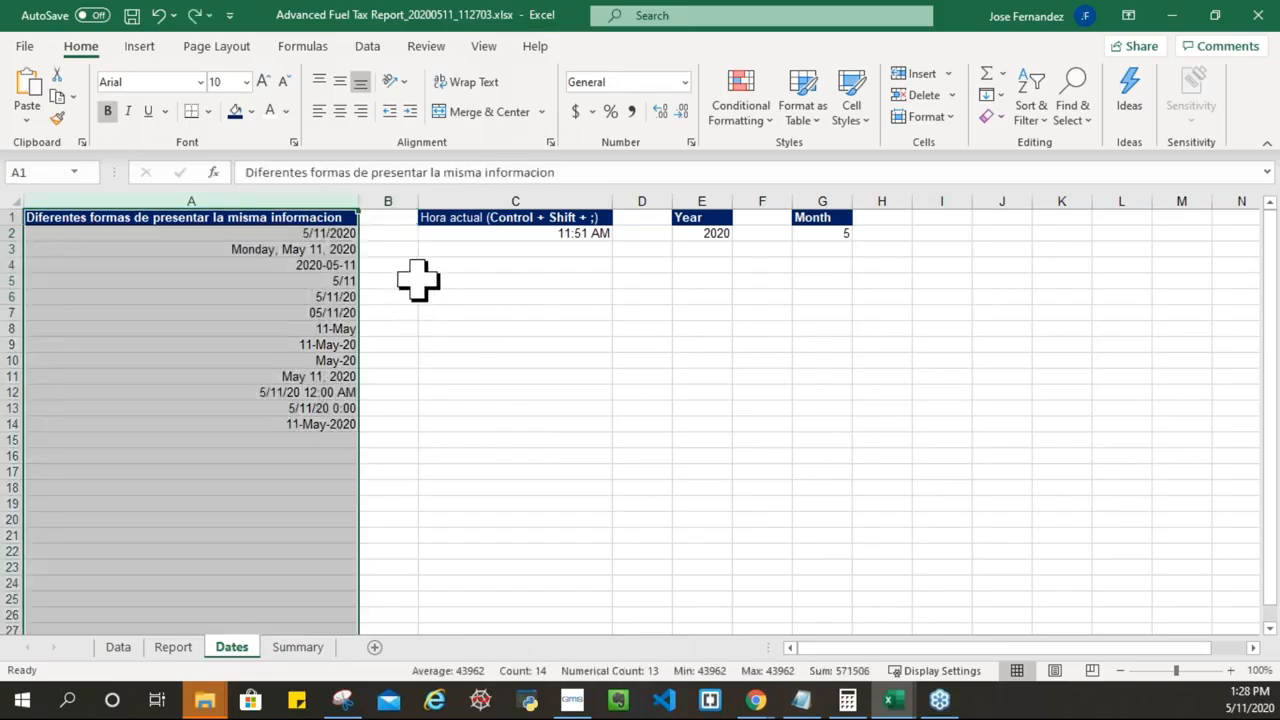
{"action": "left_click", "coordinate": [320, 235]}
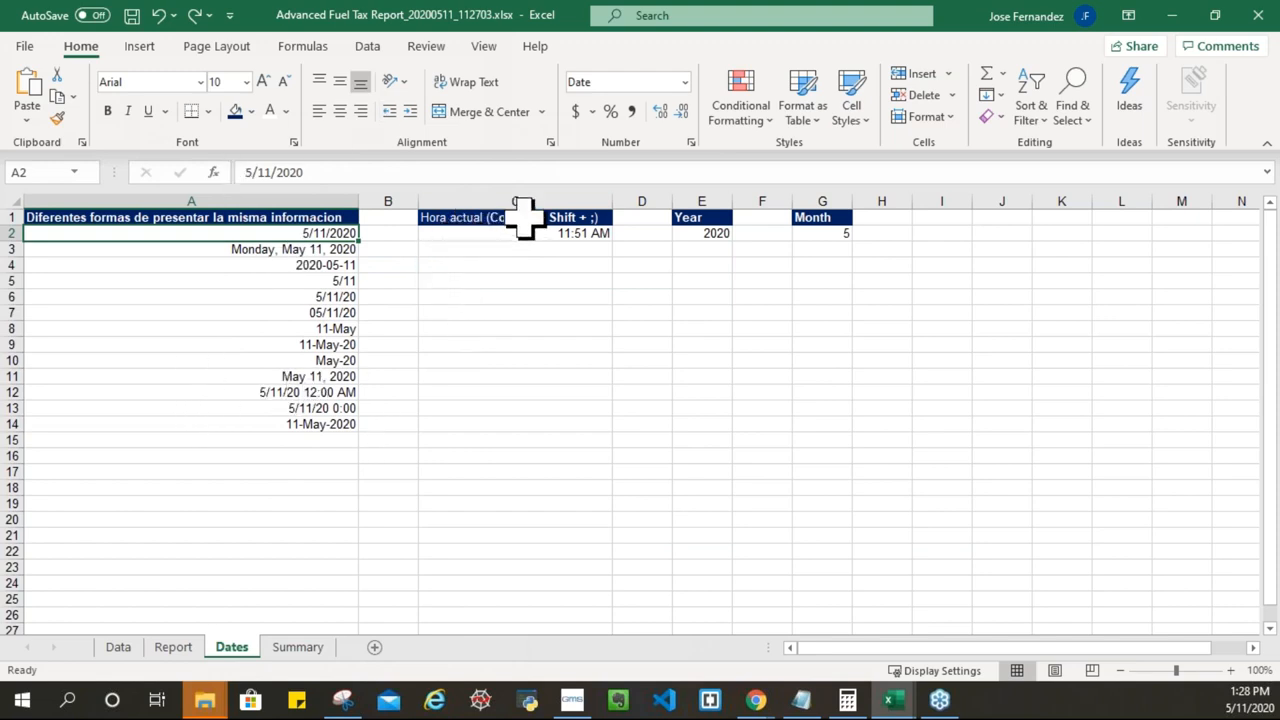
Step: Stamp the current time into C4 with Ctrl+Shift+;, delete it, then go to the Data sheet
{"action": "left_click", "coordinate": [552, 268]}
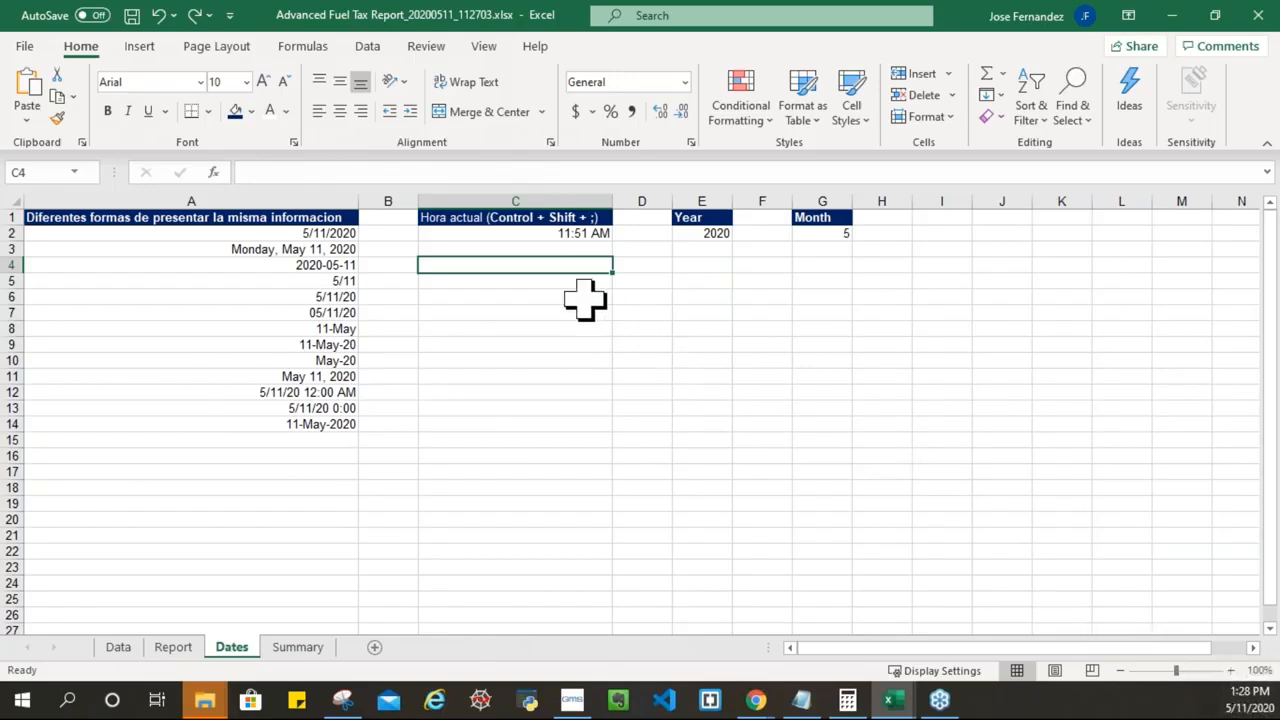
{"action": "key", "text": "ctrl+shift+semicolon"}
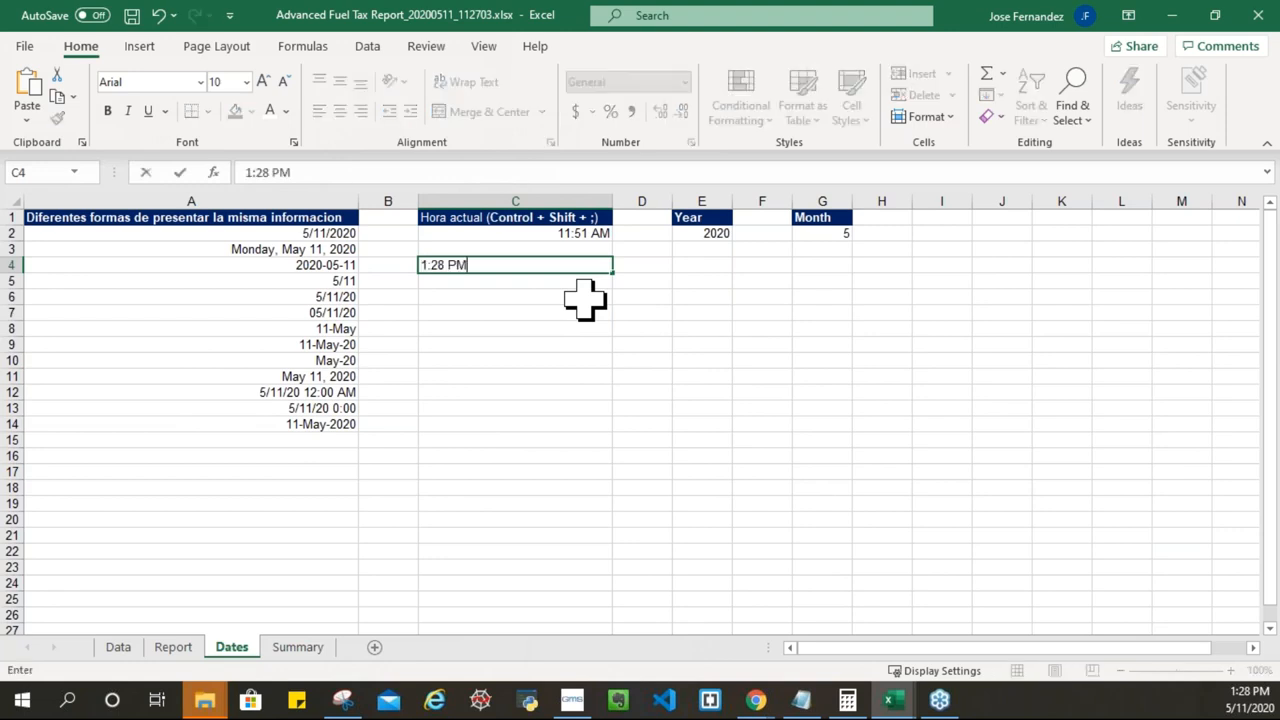
{"action": "left_click", "coordinate": [583, 380]}
{"action": "left_click", "coordinate": [588, 278]}
{"action": "left_click", "coordinate": [590, 263]}
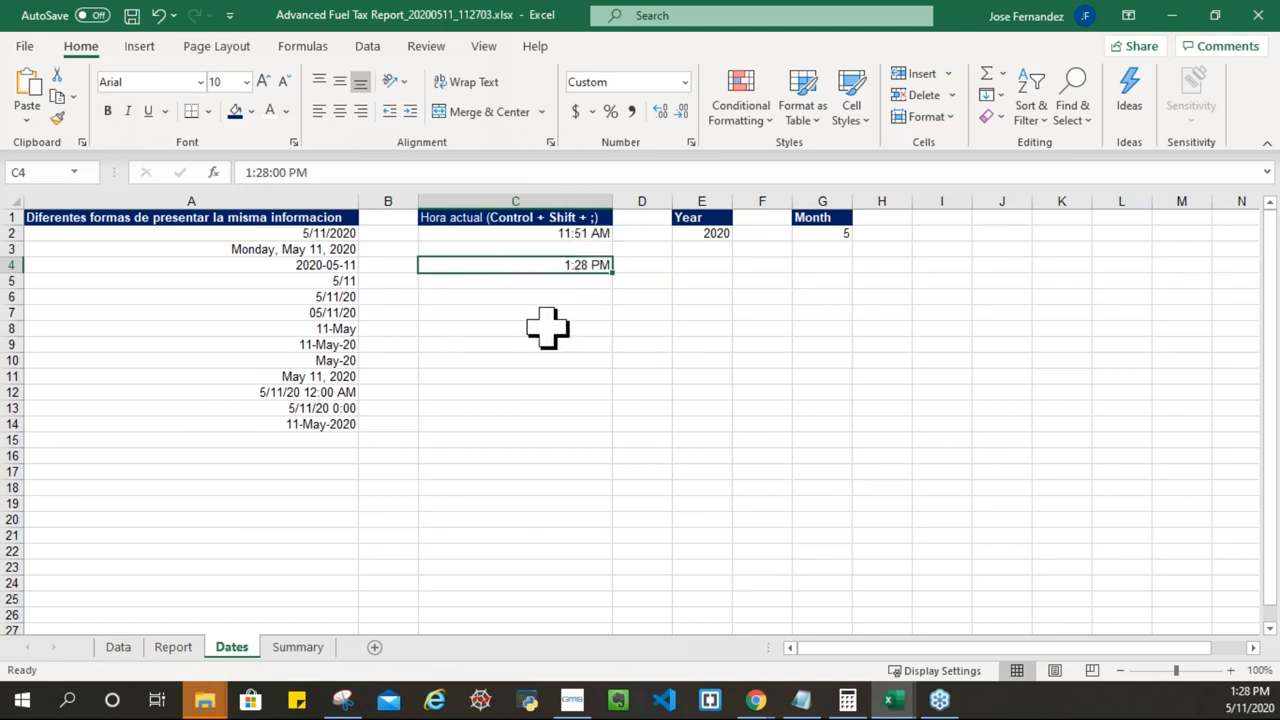
{"action": "key", "text": "Delete"}
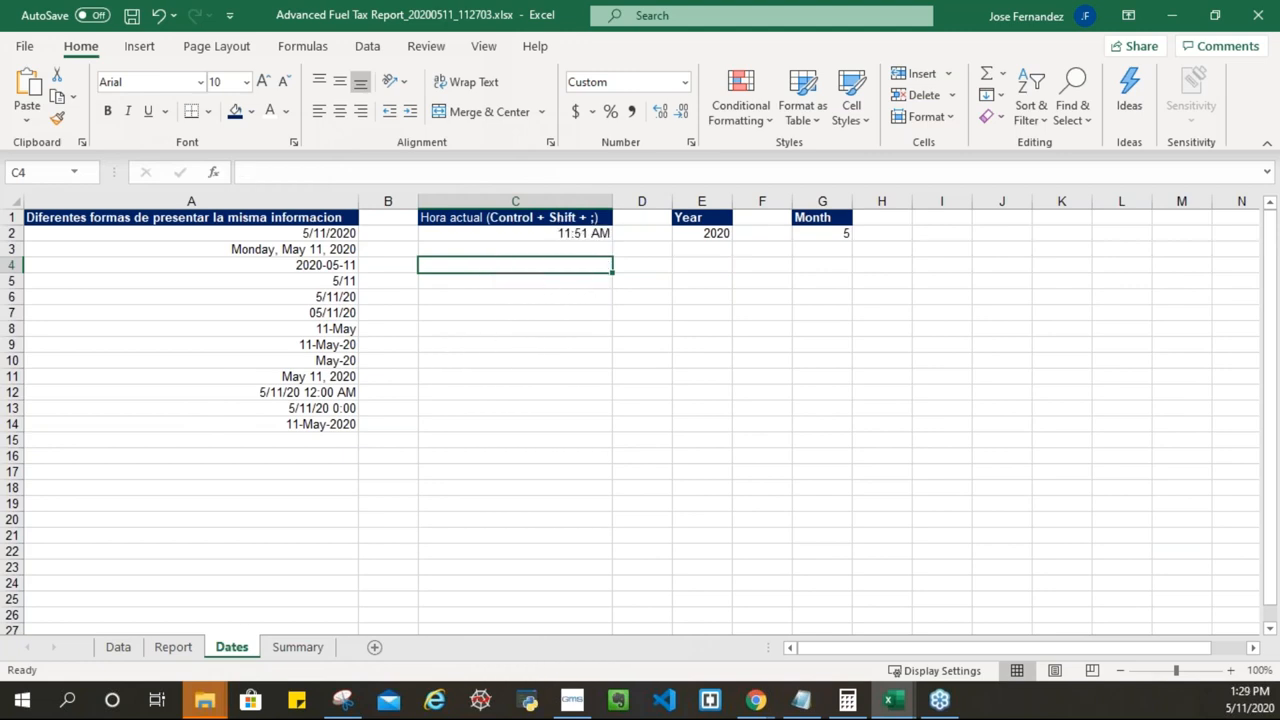
{"action": "left_click", "coordinate": [128, 650]}
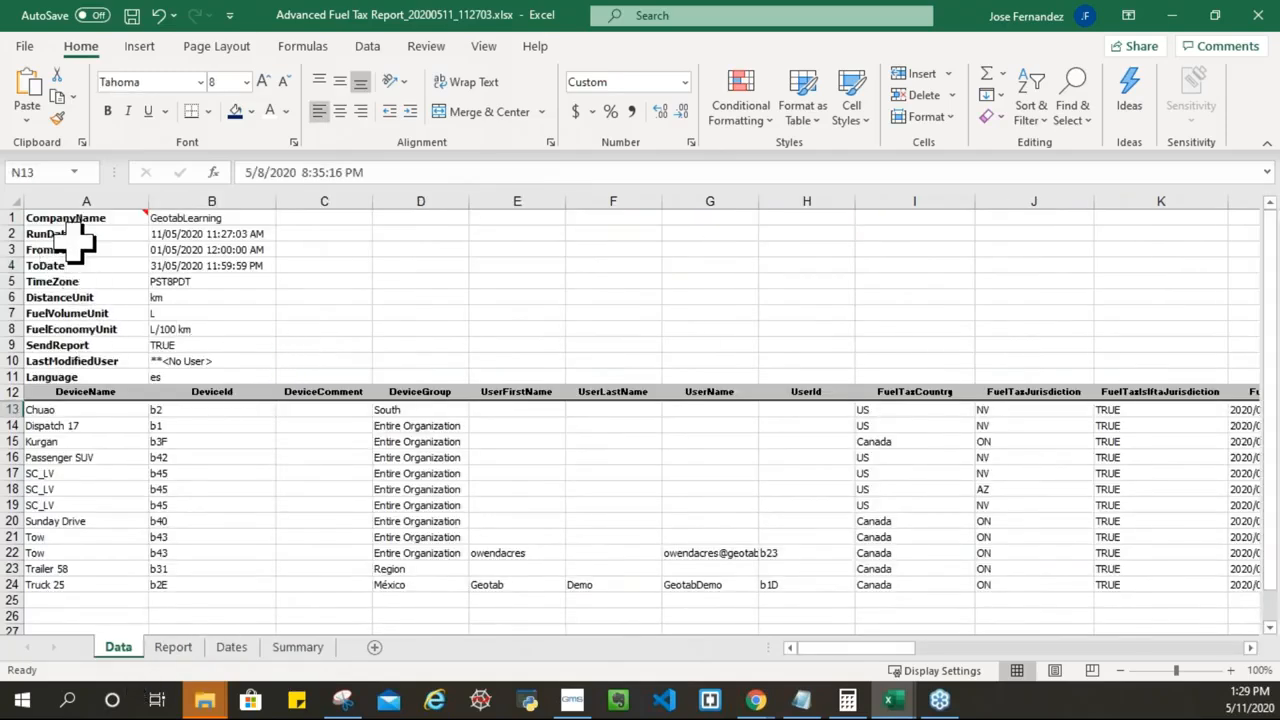
Step: Check the RunDate value in B2 of the Data sheet, then return to Dates
{"action": "left_click", "coordinate": [210, 233]}
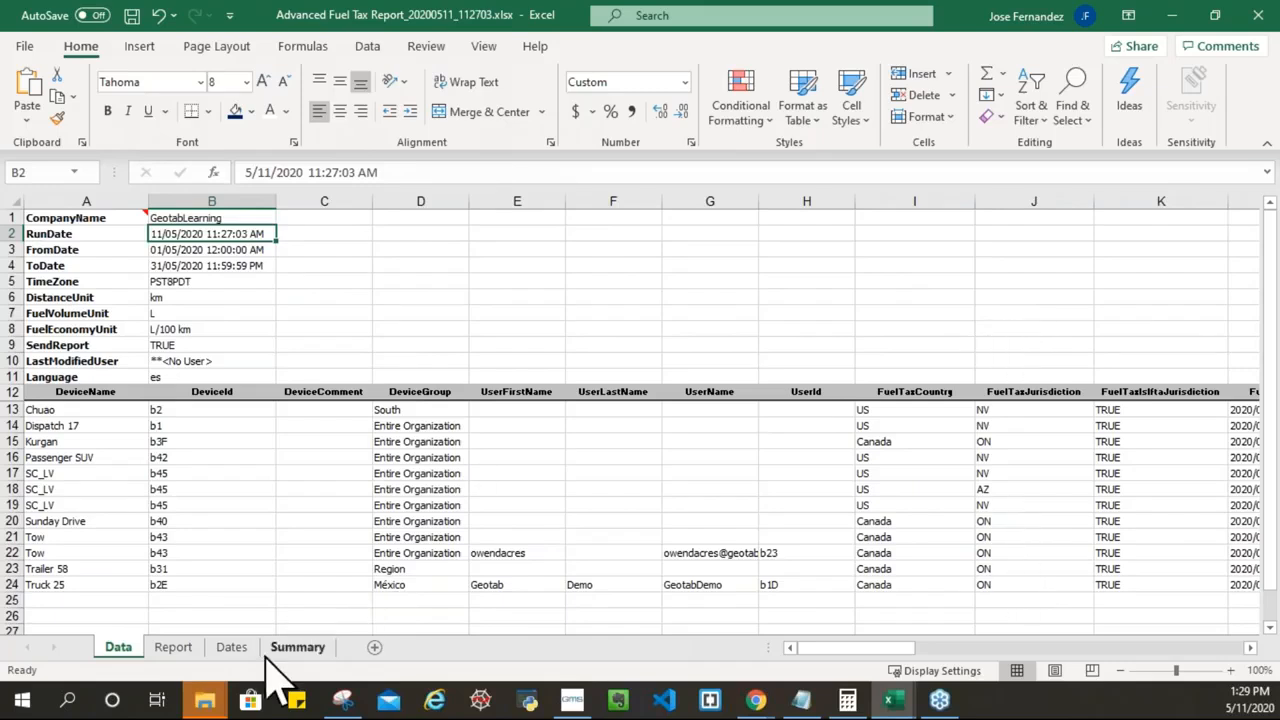
{"action": "left_click", "coordinate": [231, 647]}
Step: Review the existing year and month formulas, then enter =YEAR(A9) in E4
{"action": "left_click", "coordinate": [718, 281]}
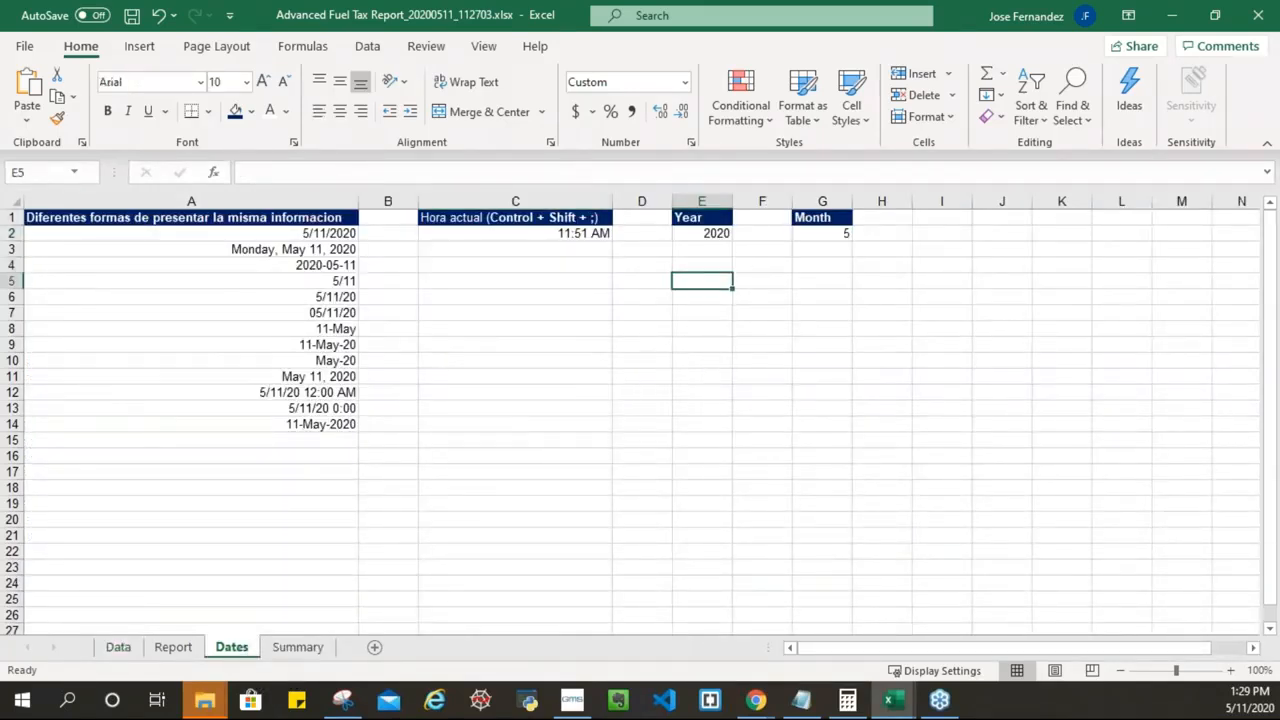
{"action": "left_click", "coordinate": [680, 232]}
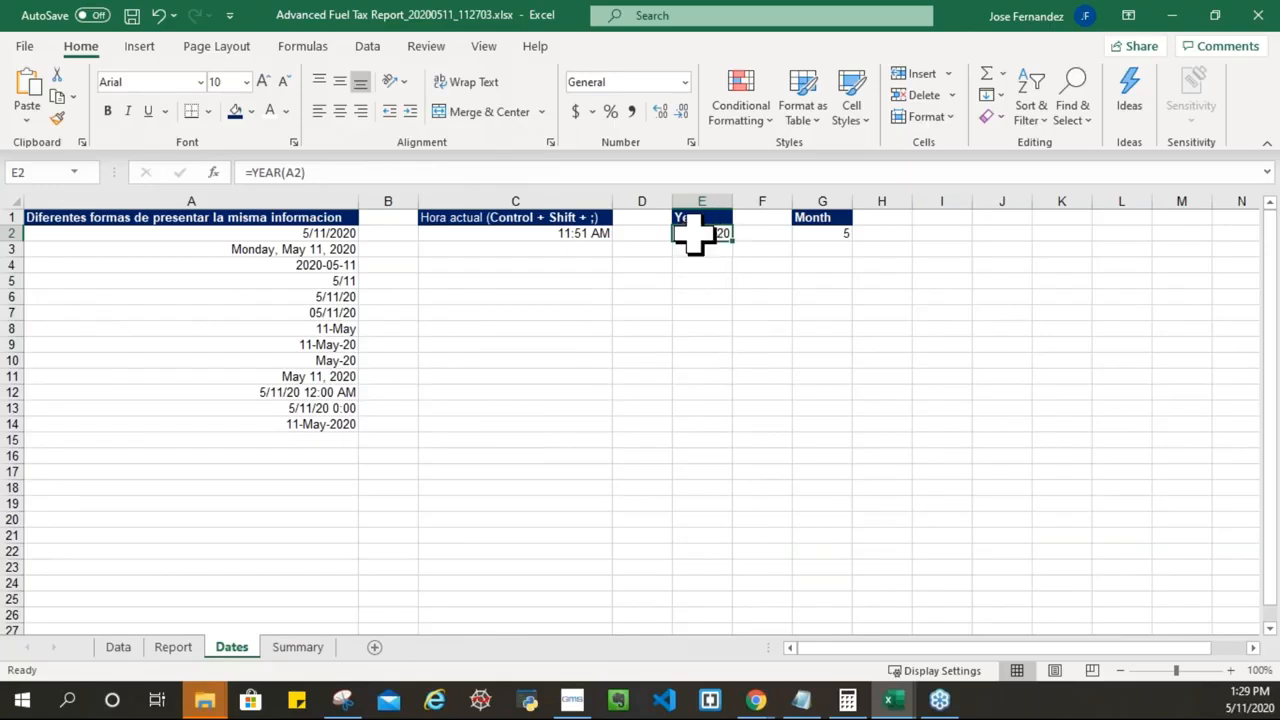
{"action": "left_click", "coordinate": [820, 236]}
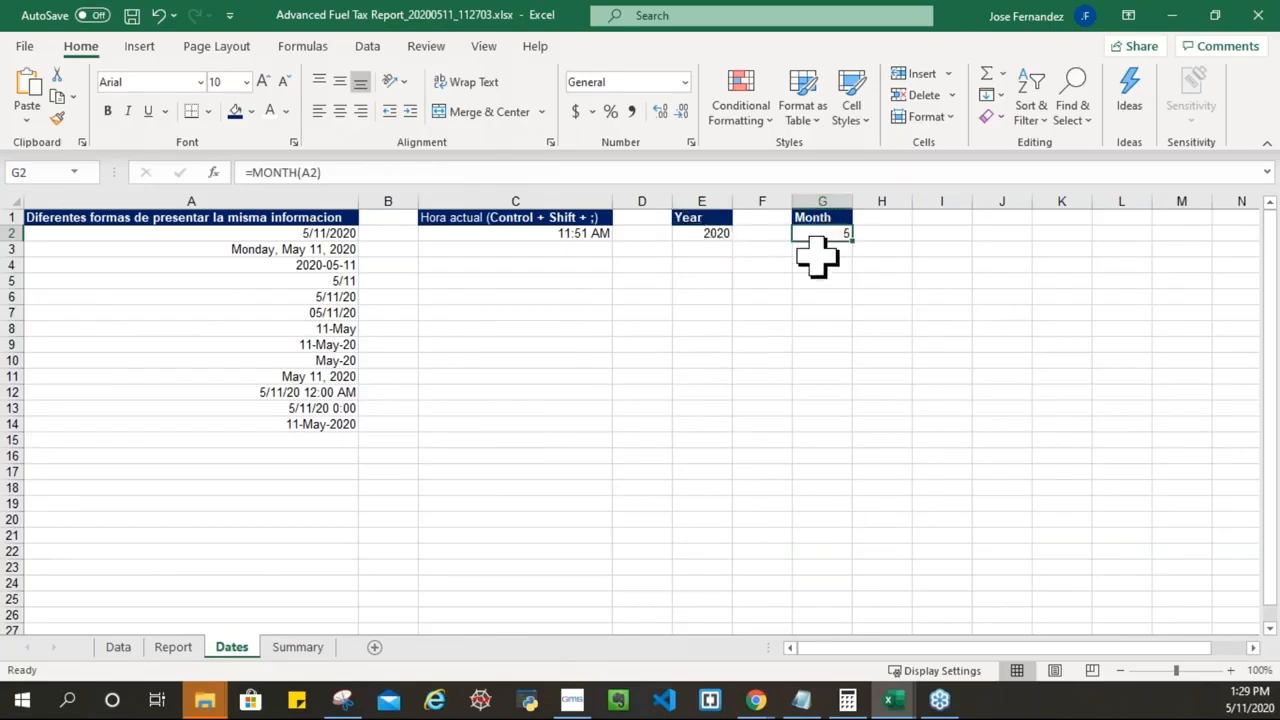
{"action": "left_click", "coordinate": [705, 270]}
{"action": "type", "text": "="}
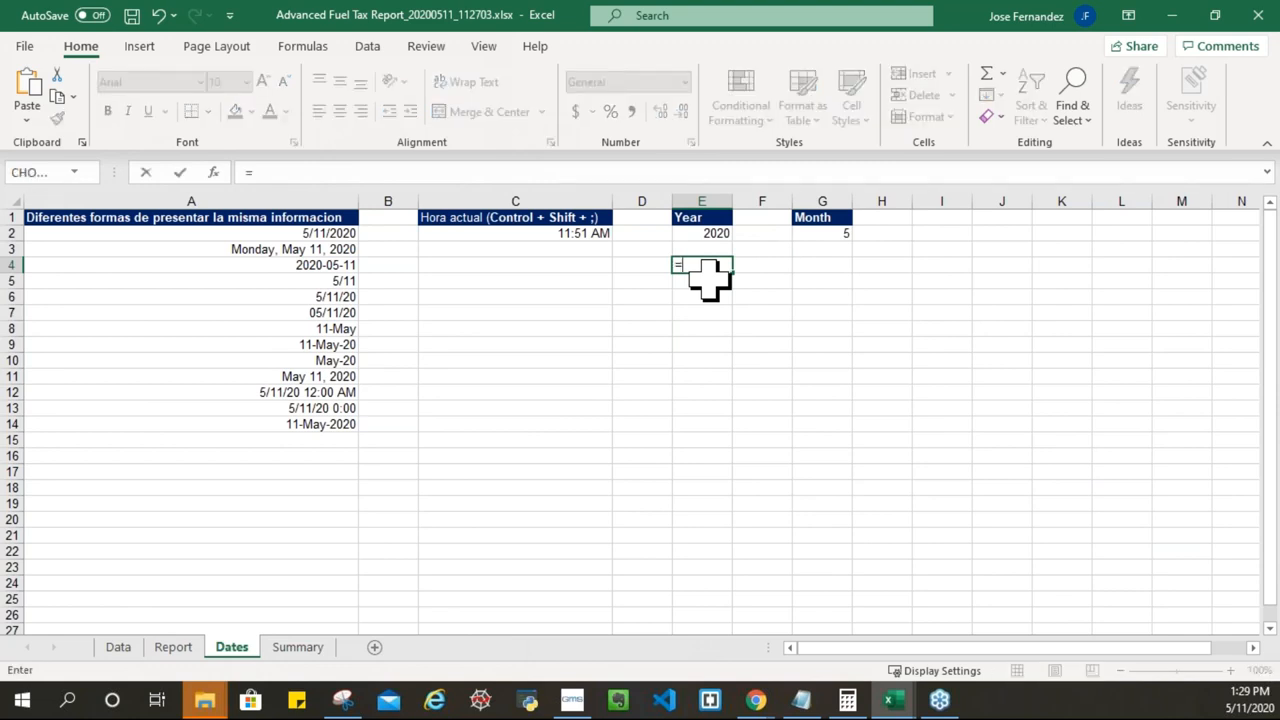
{"action": "type", "text": "year"}
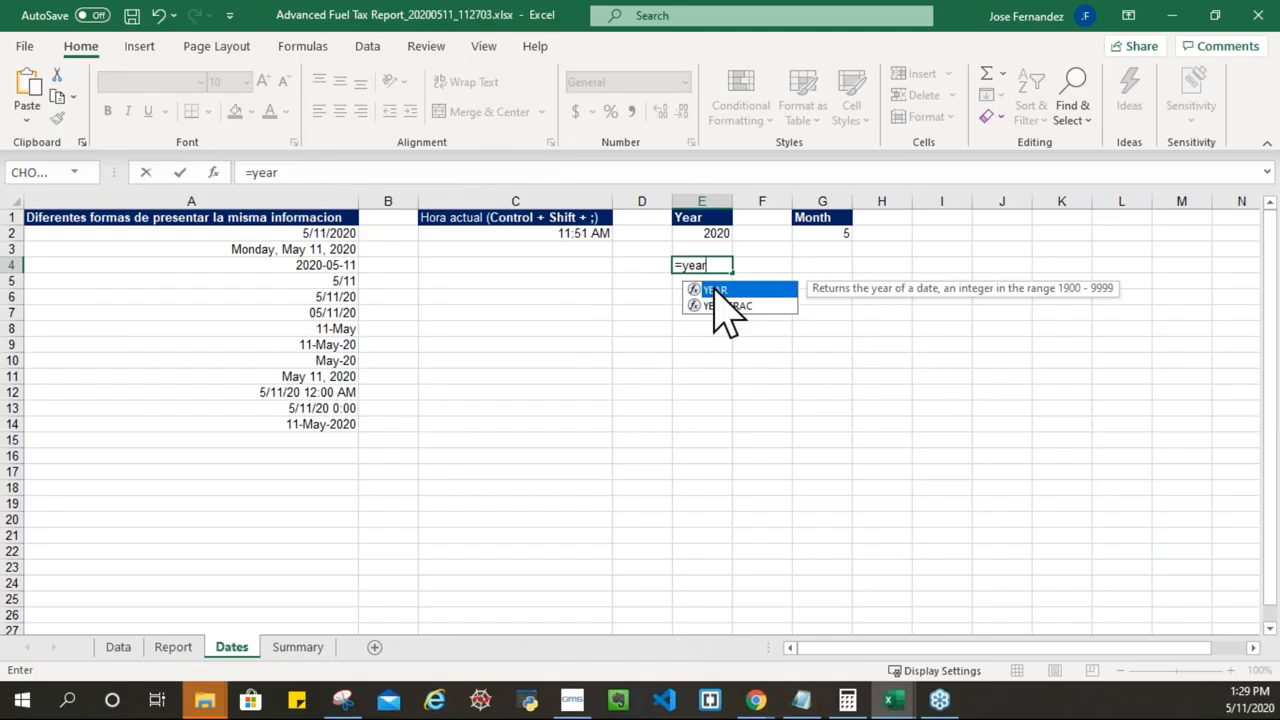
{"action": "key", "text": "Tab"}
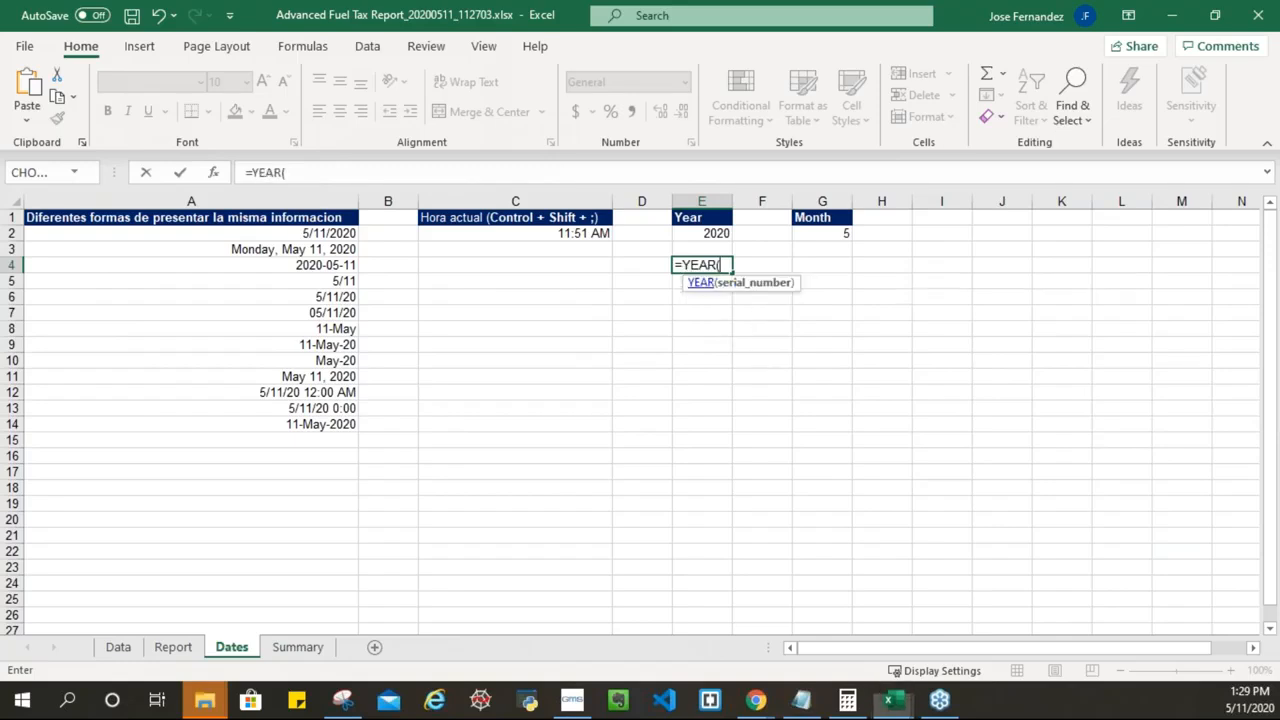
{"action": "left_click", "coordinate": [333, 347]}
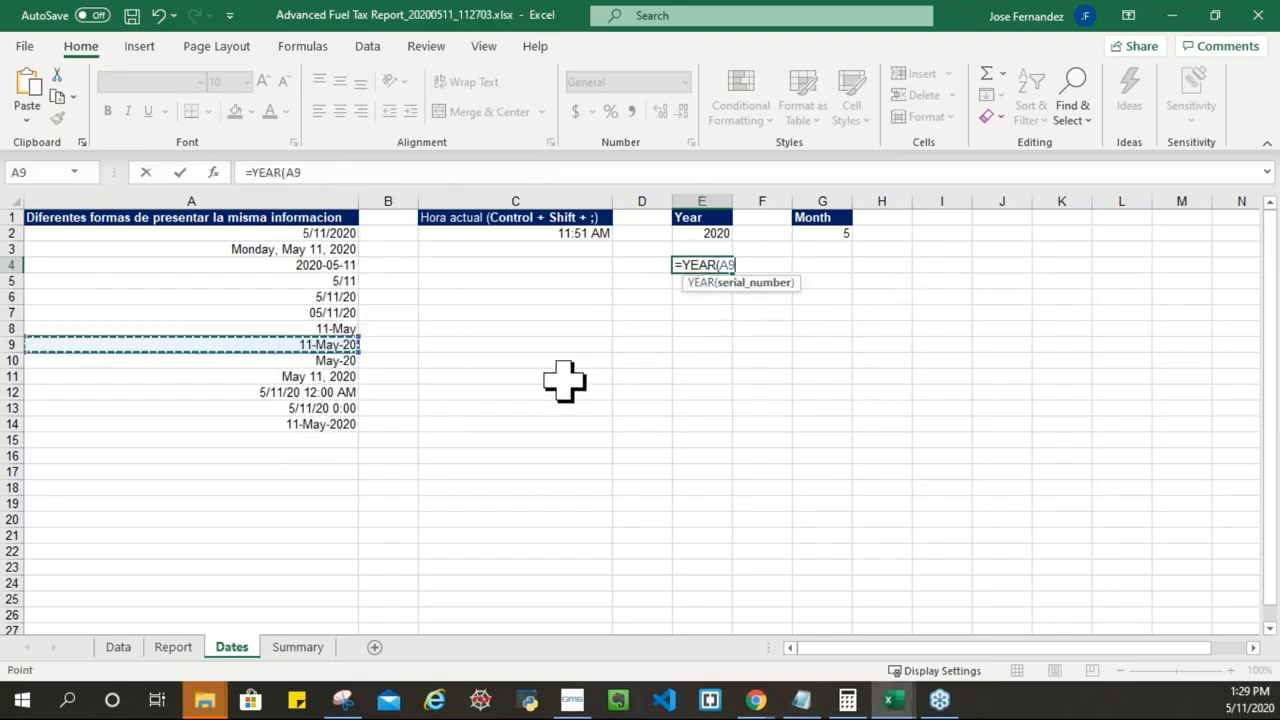
{"action": "type", "text": ")"}
{"action": "key", "text": "Return"}
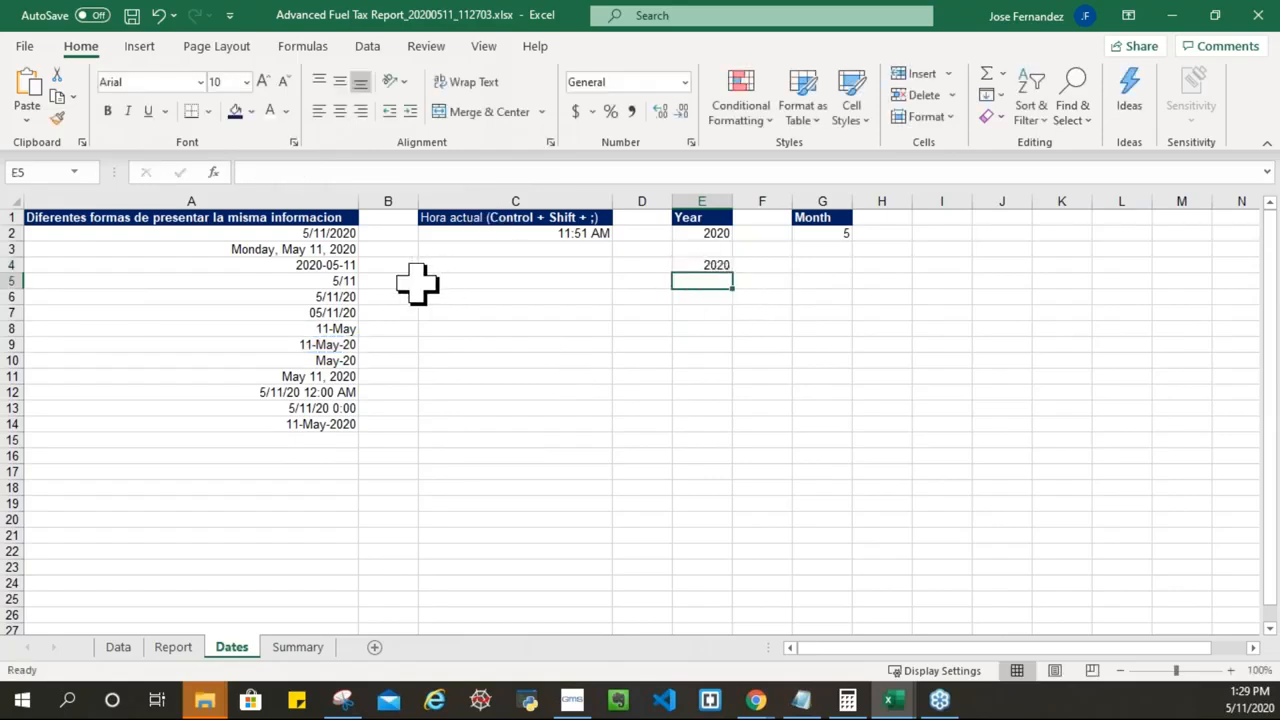
Step: Change the year of the date in A6 to 17
{"action": "left_click", "coordinate": [340, 297]}
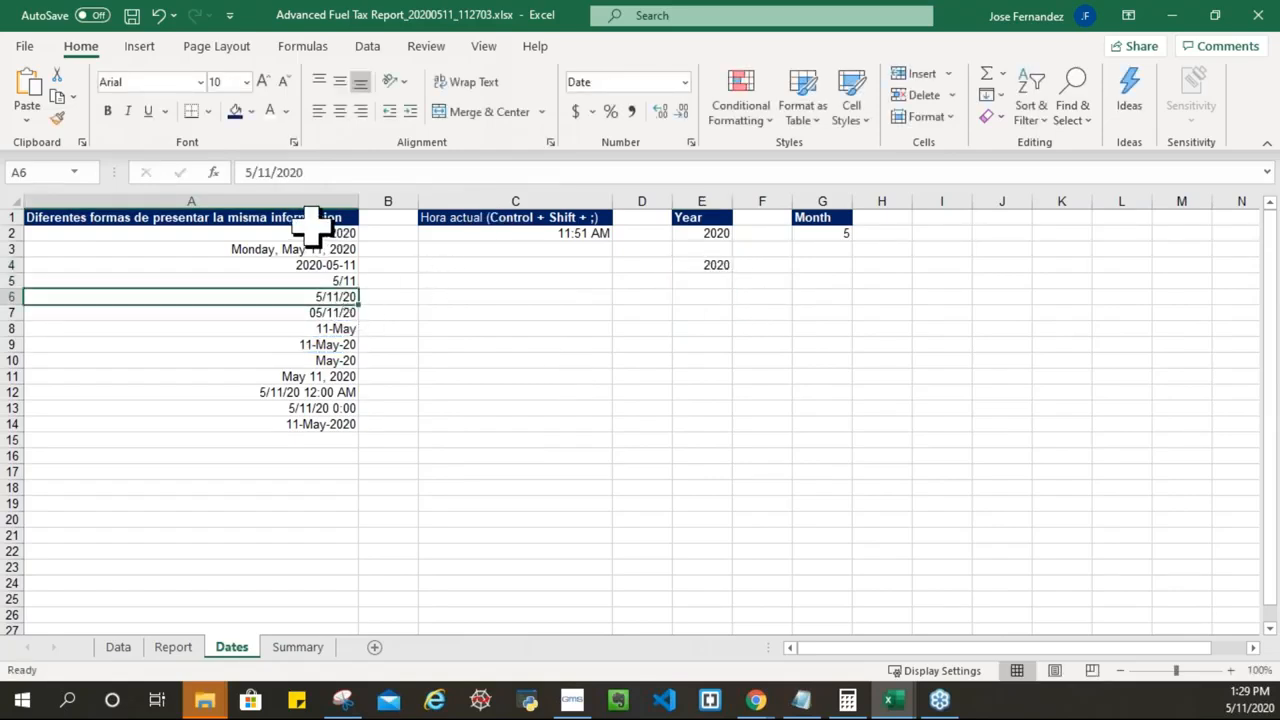
{"action": "left_click", "coordinate": [328, 174]}
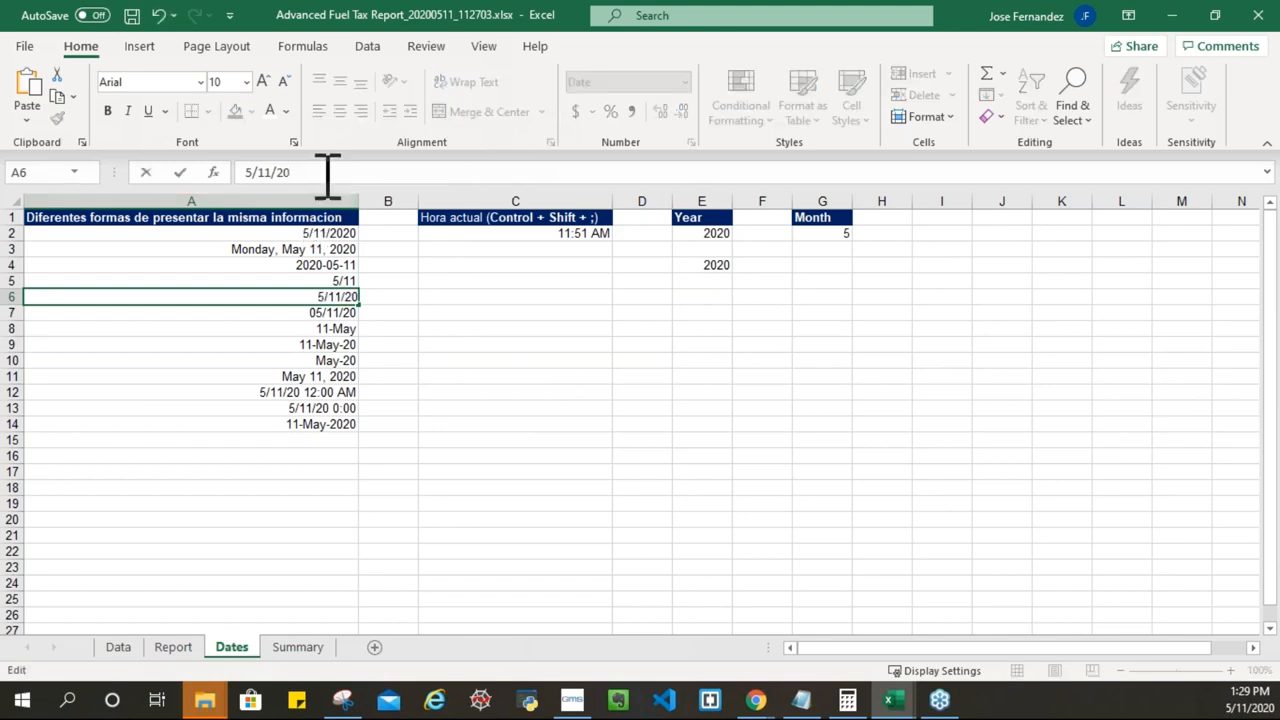
{"action": "type", "text": "17"}
{"action": "key", "text": "Return"}
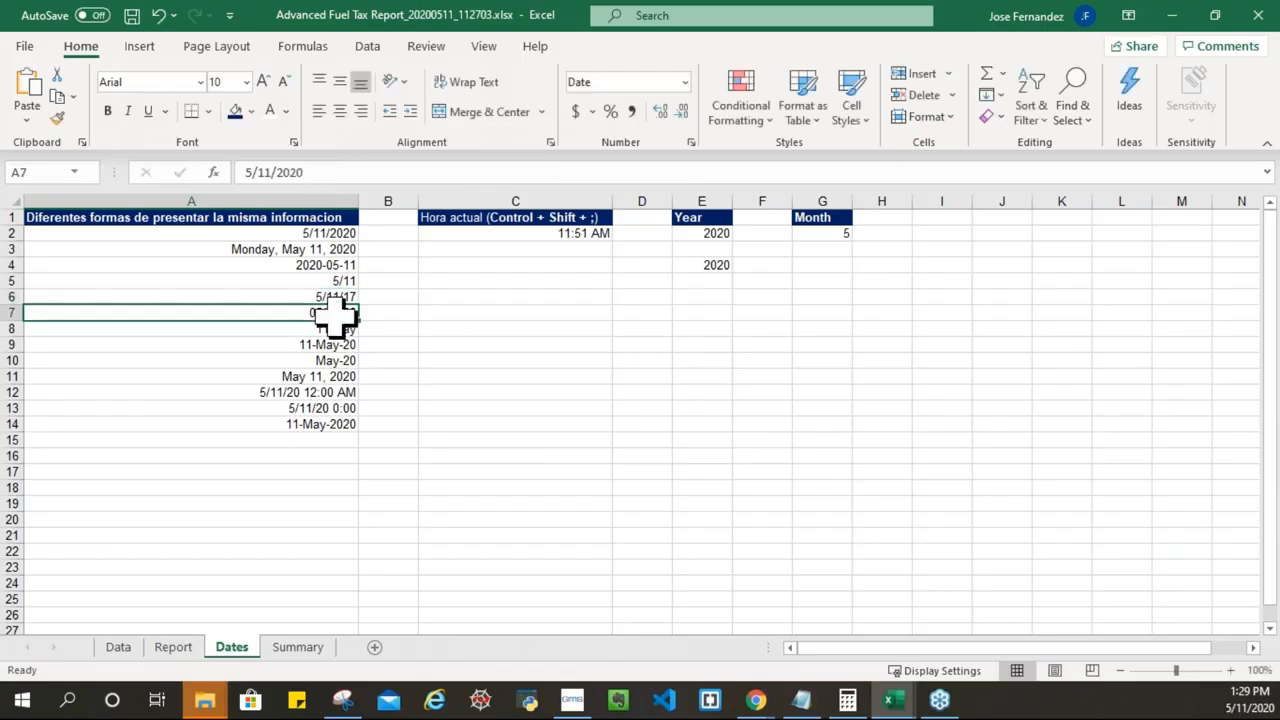
Step: Repoint E4's formula to =YEAR(A6) so it shows 2017
{"action": "left_click", "coordinate": [713, 265]}
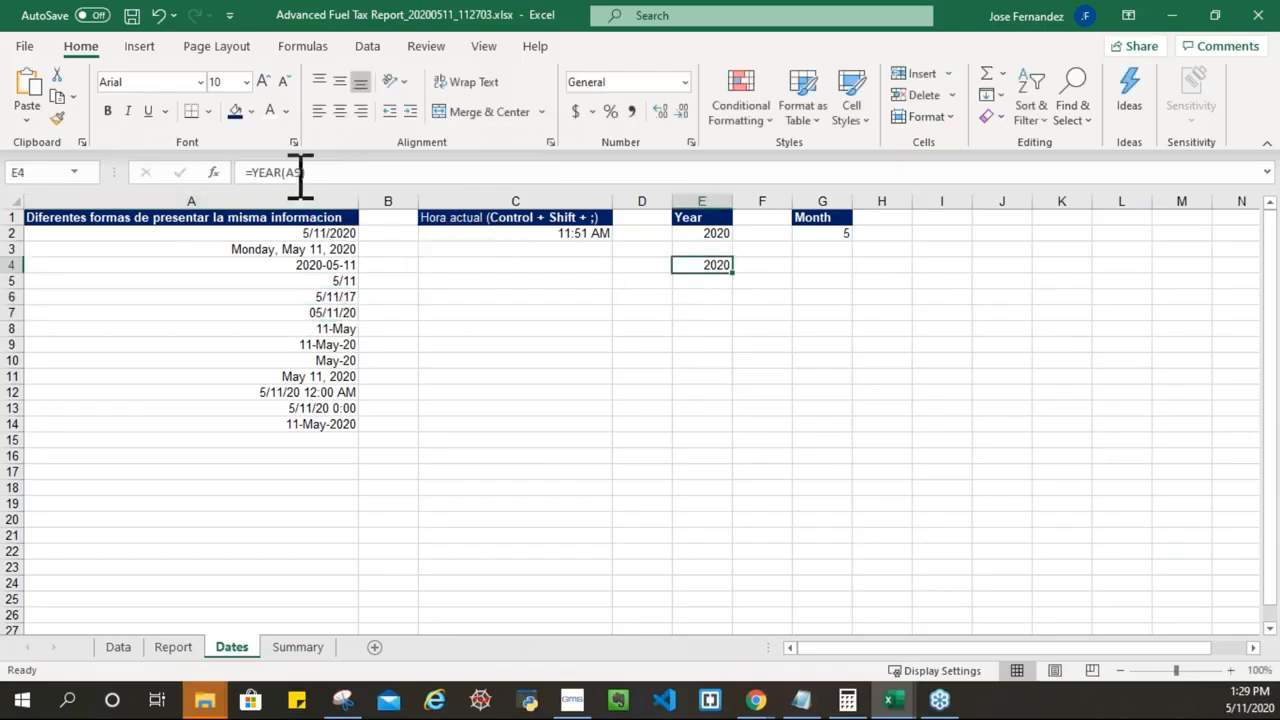
{"action": "double_click", "coordinate": [297, 173]}
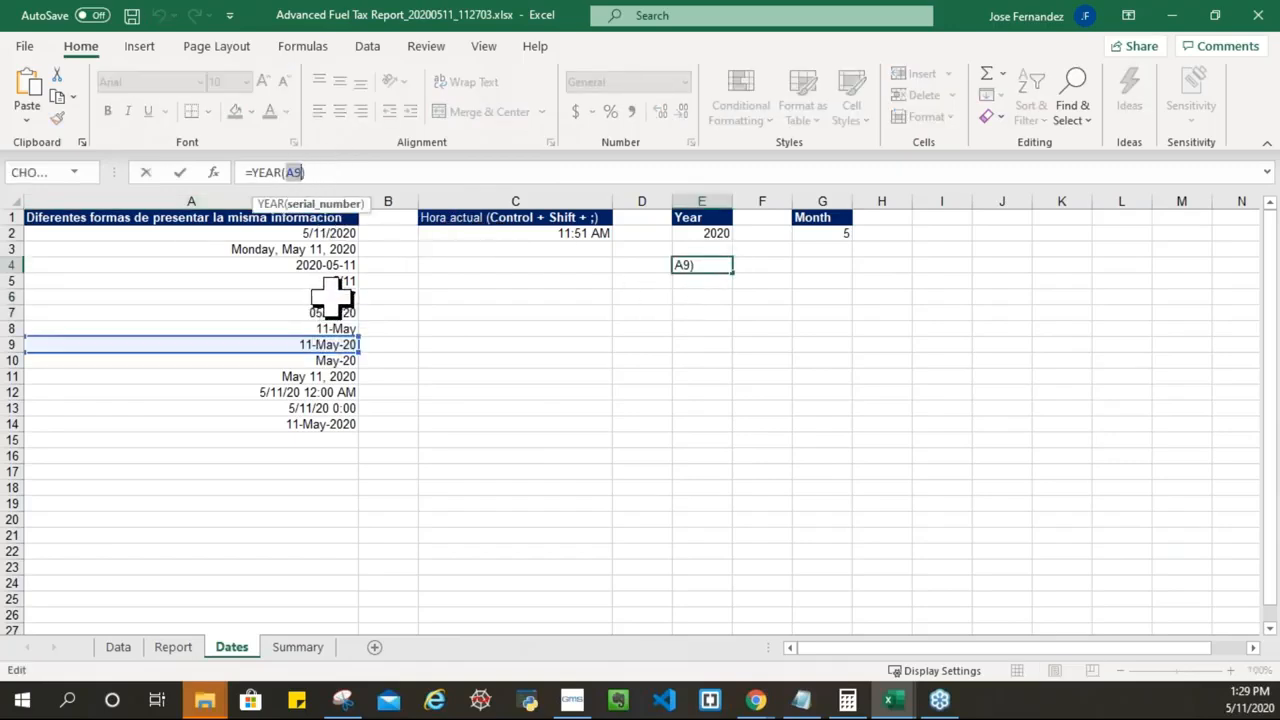
{"action": "left_click", "coordinate": [334, 296]}
{"action": "left_click", "coordinate": [329, 173]}
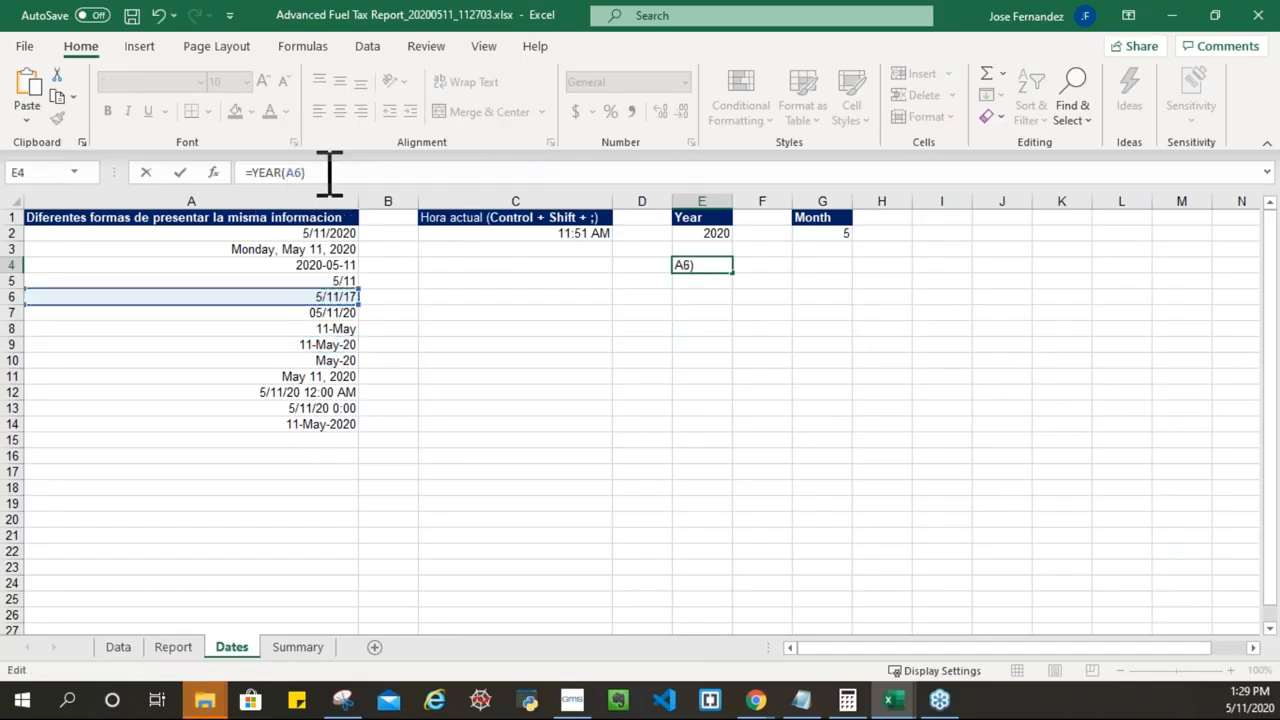
{"action": "key", "text": "Return"}
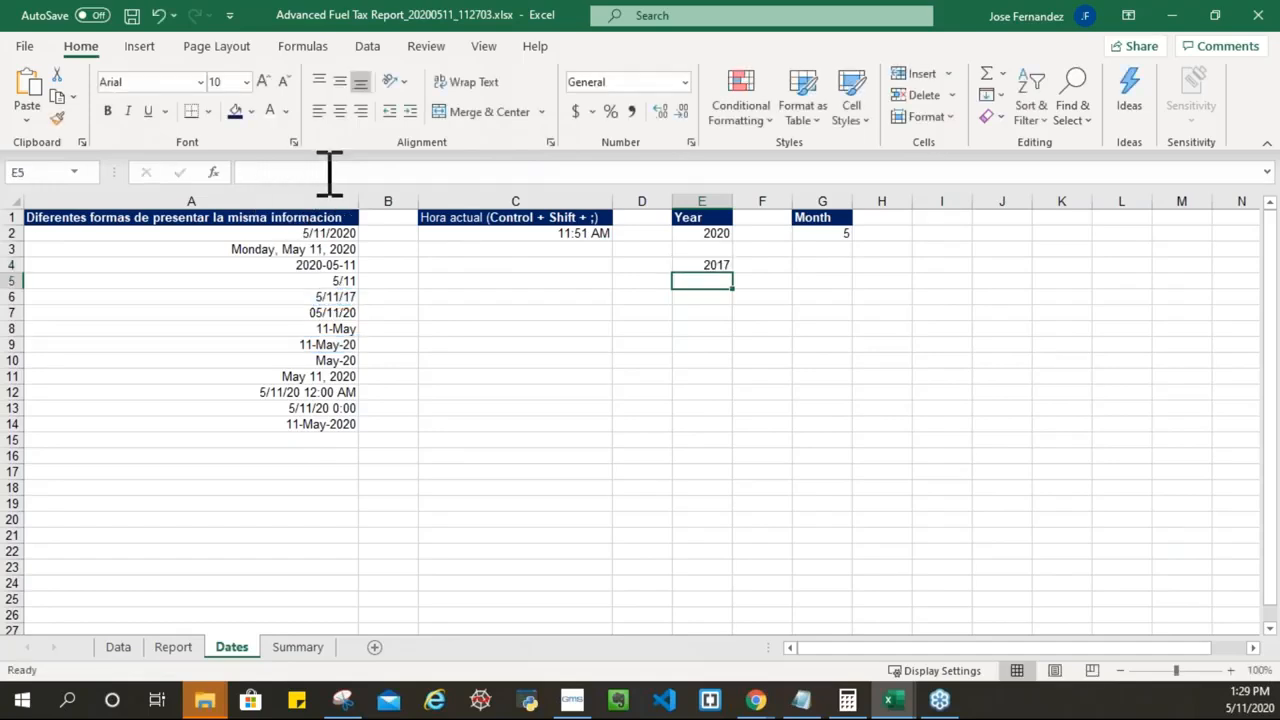
{"action": "left_click", "coordinate": [726, 267]}
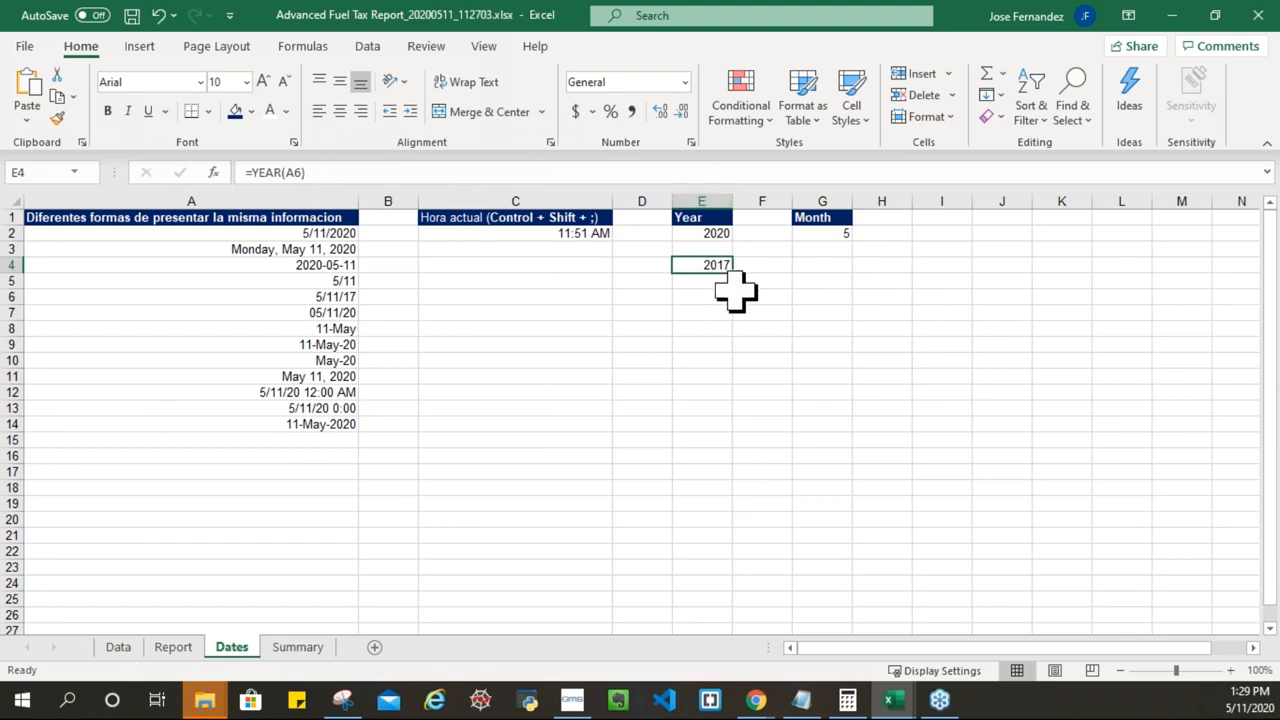
{"action": "left_click", "coordinate": [820, 266]}
Step: Enter =MONTH(A6) in G4
{"action": "type", "text": "=month"}
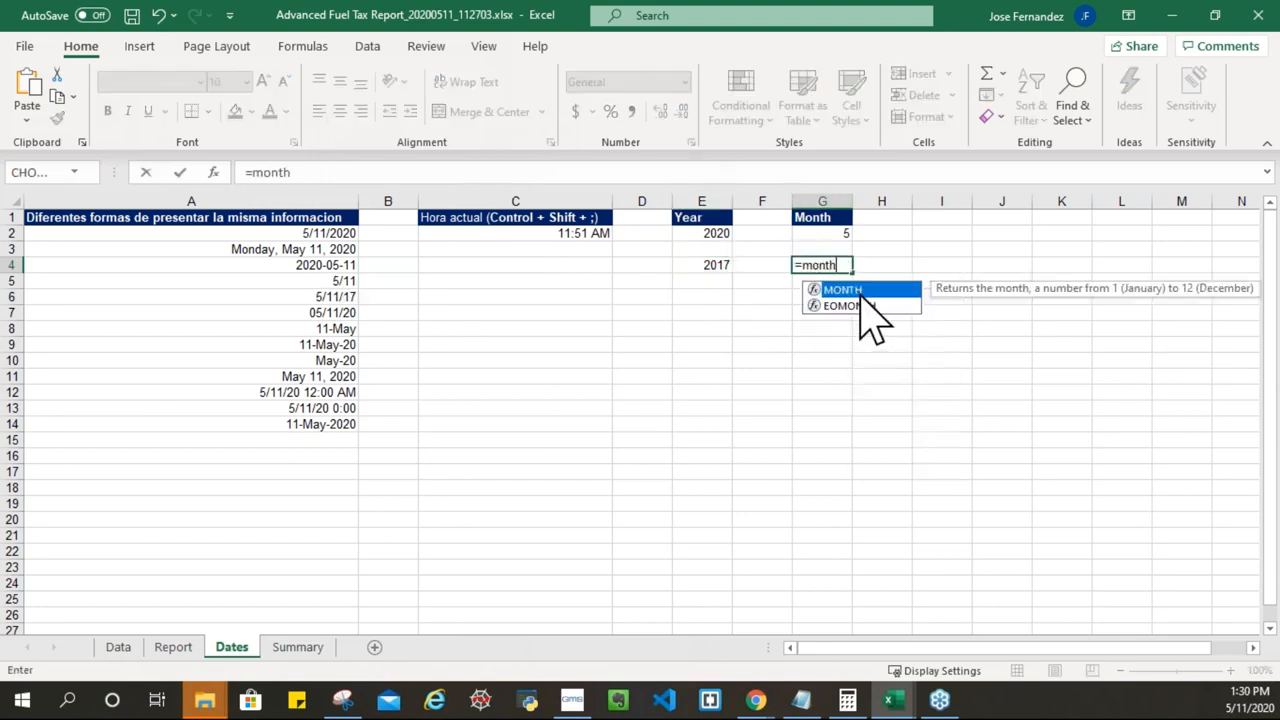
{"action": "double_click", "coordinate": [866, 291]}
{"action": "left_click", "coordinate": [337, 296]}
{"action": "key", "text": "Return"}
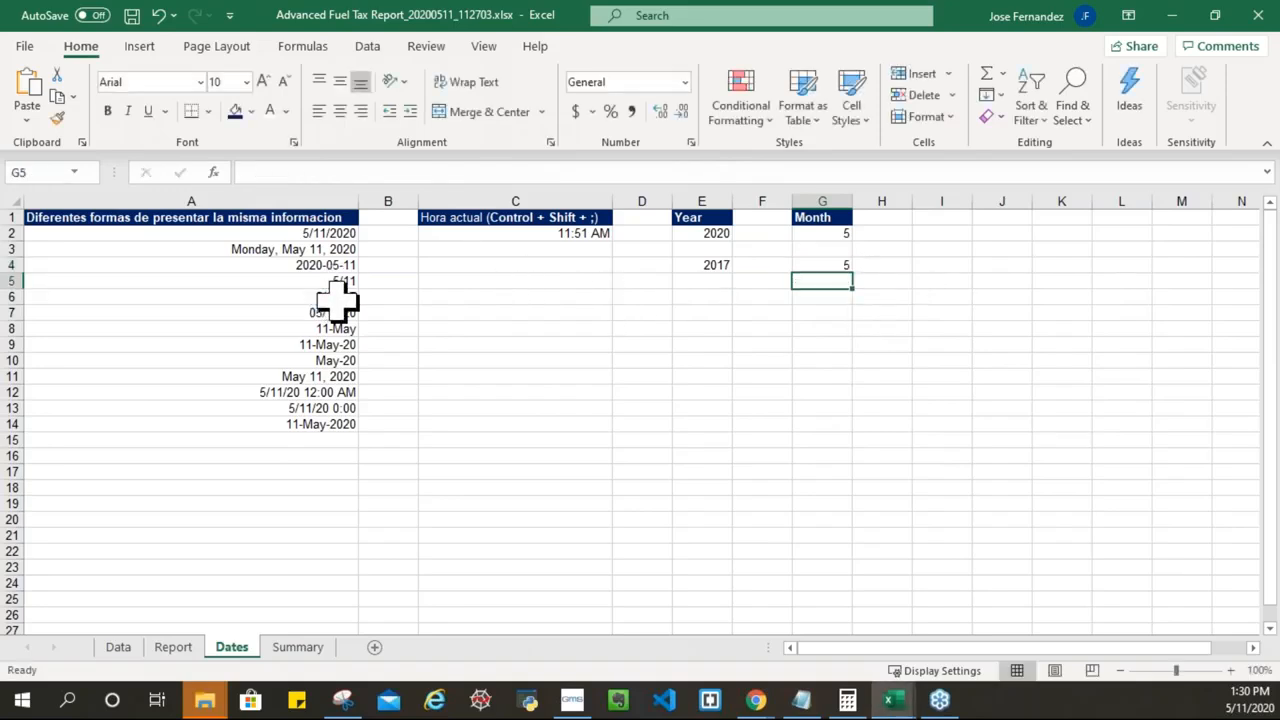
{"action": "left_click", "coordinate": [828, 265]}
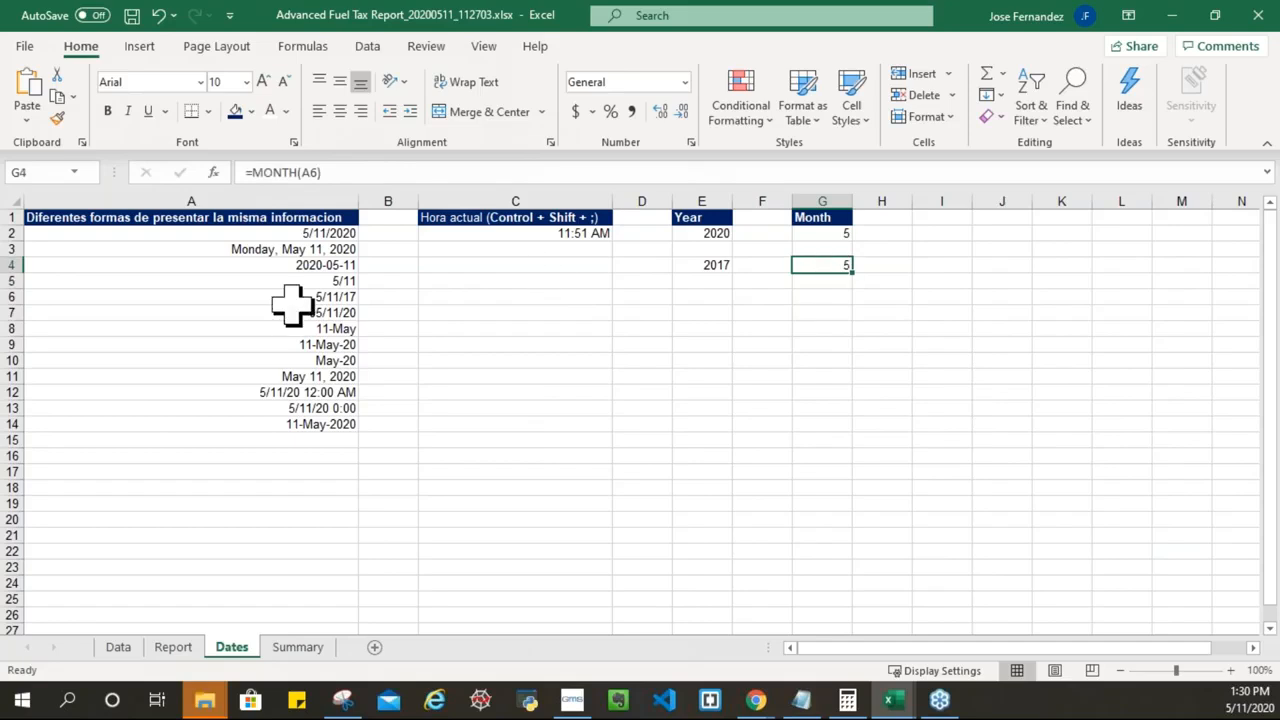
Step: Change A6 to 3/11/17 so G4 shows 3, then switch to the Report sheet
{"action": "left_click", "coordinate": [330, 296]}
{"action": "double_click", "coordinate": [322, 296]}
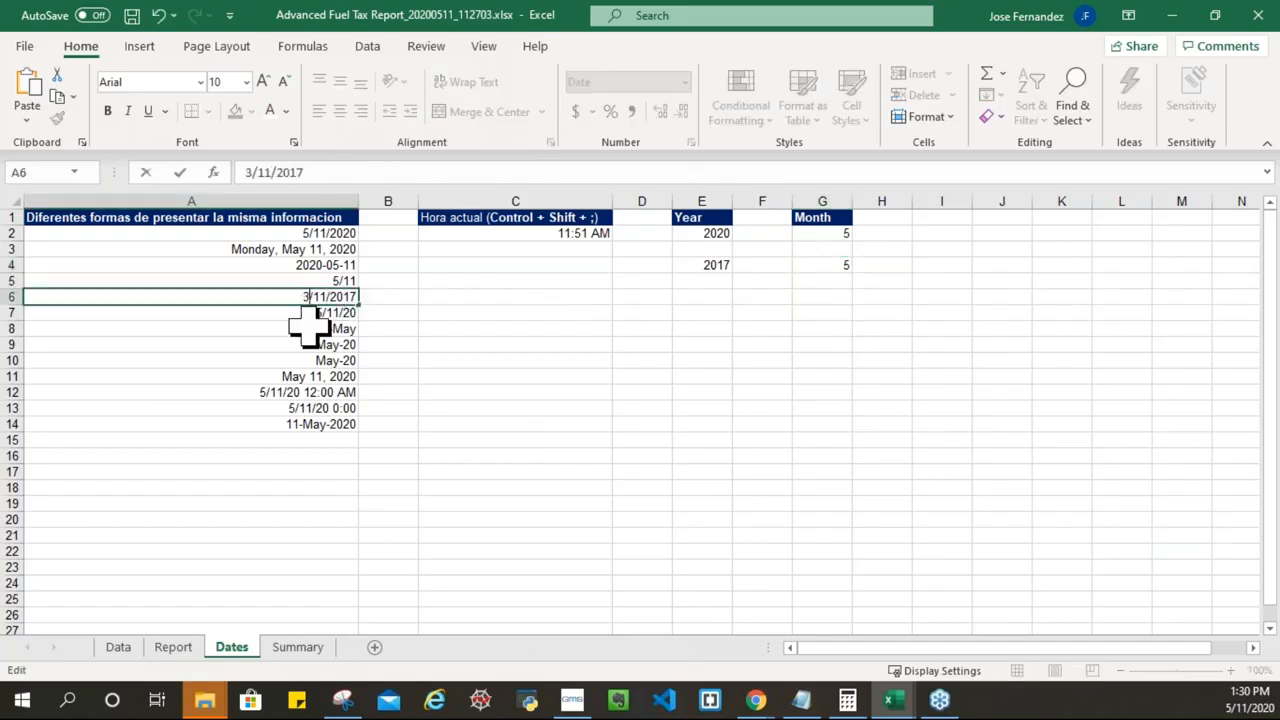
{"action": "key", "text": "Return"}
{"action": "left_click", "coordinate": [838, 264]}
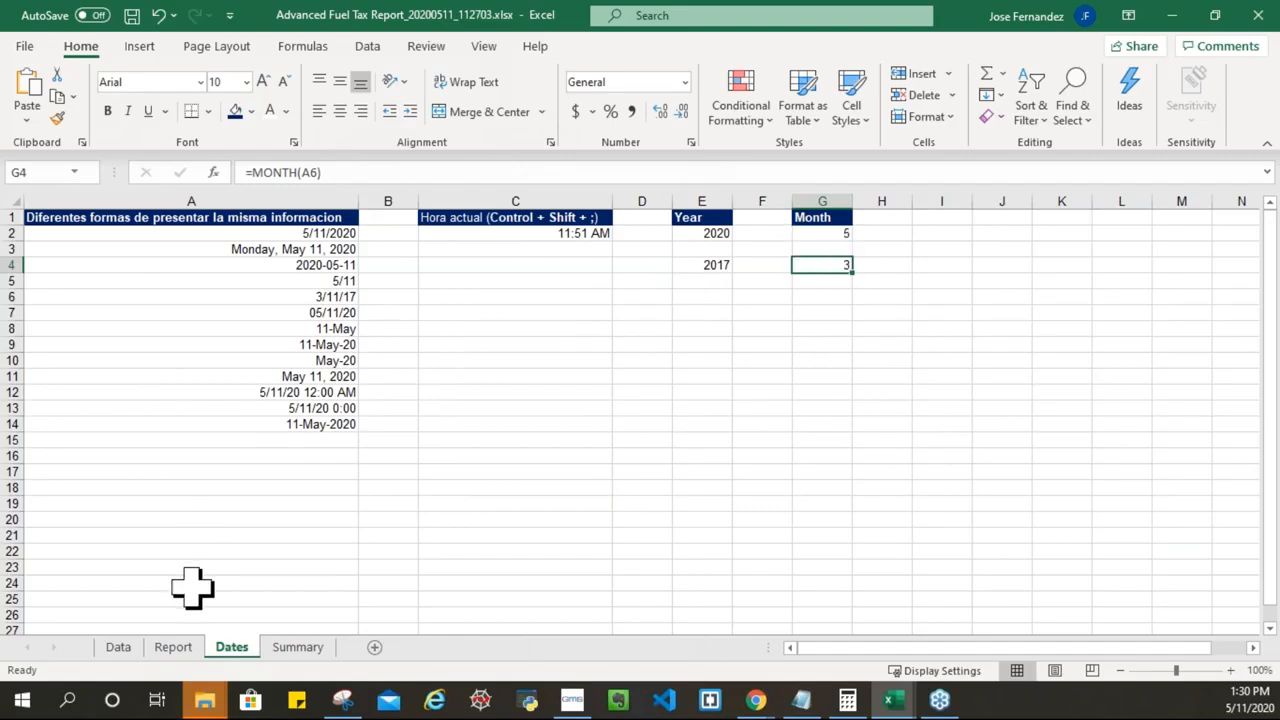
{"action": "left_click", "coordinate": [178, 654]}
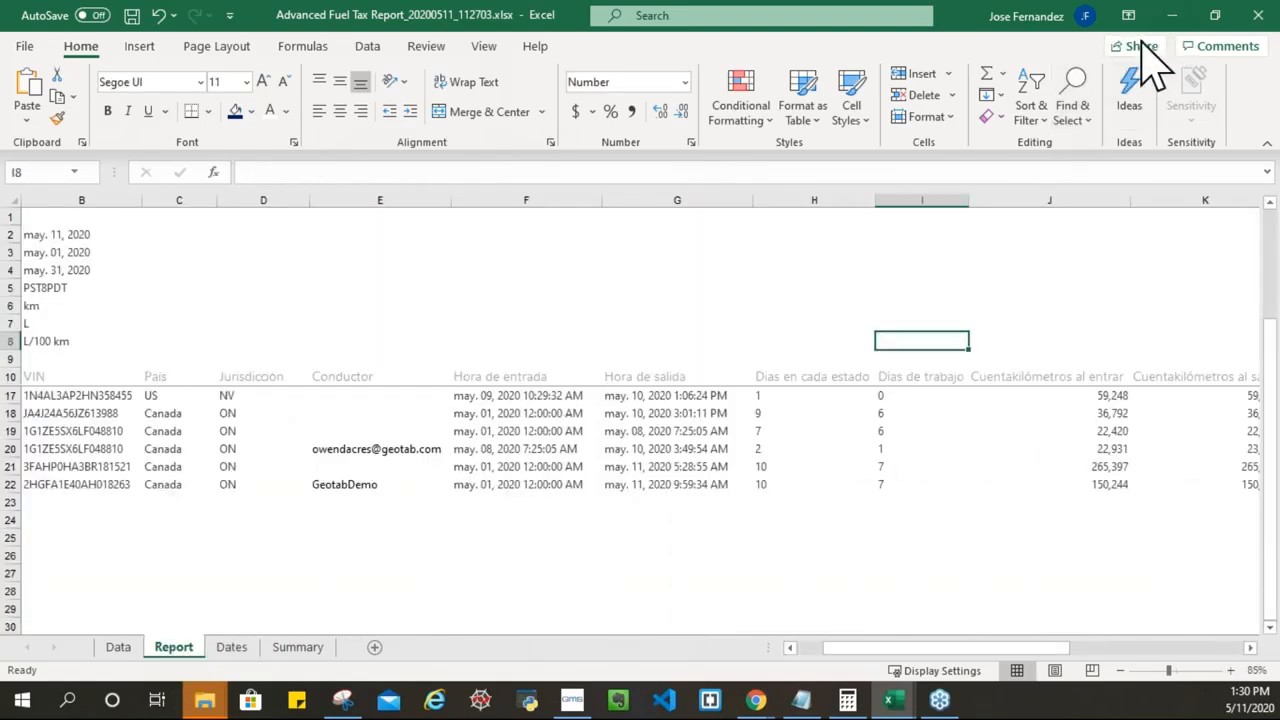
Step: Switch to the 132024 fuel tax workbook and open its Report sheet
{"action": "left_click", "coordinate": [1172, 15]}
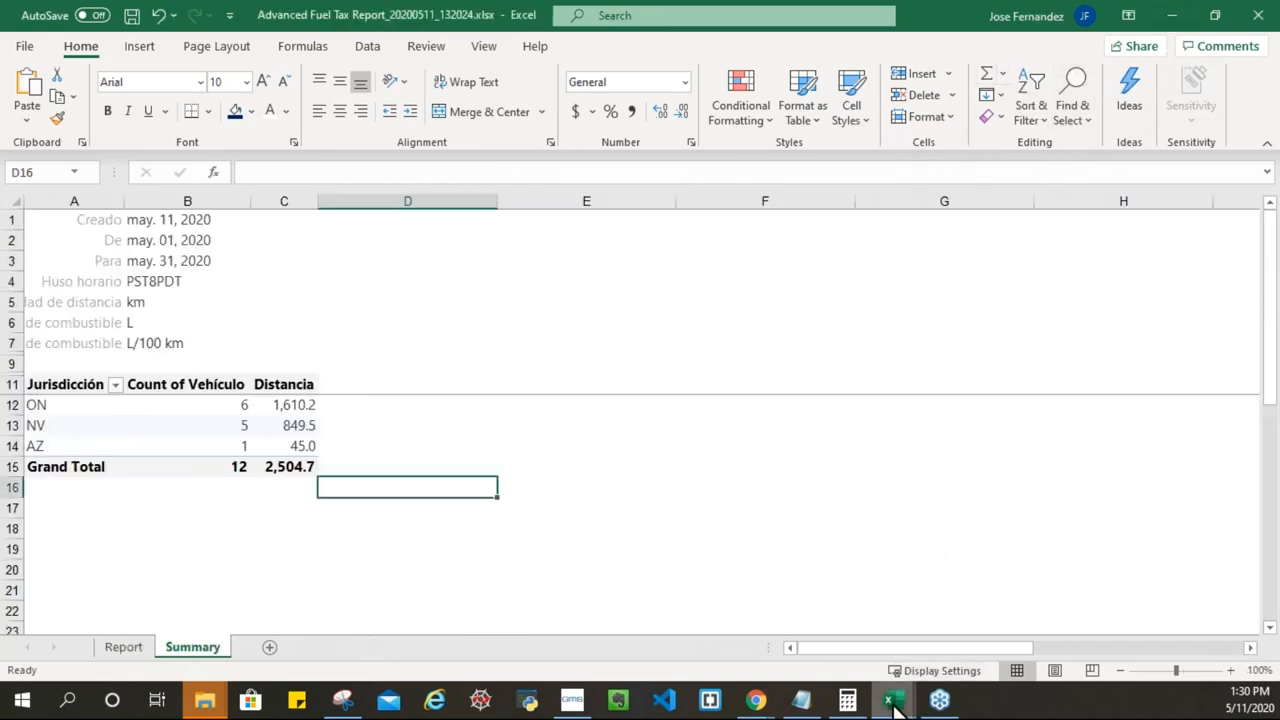
{"action": "mouse_move", "coordinate": [890, 690]}
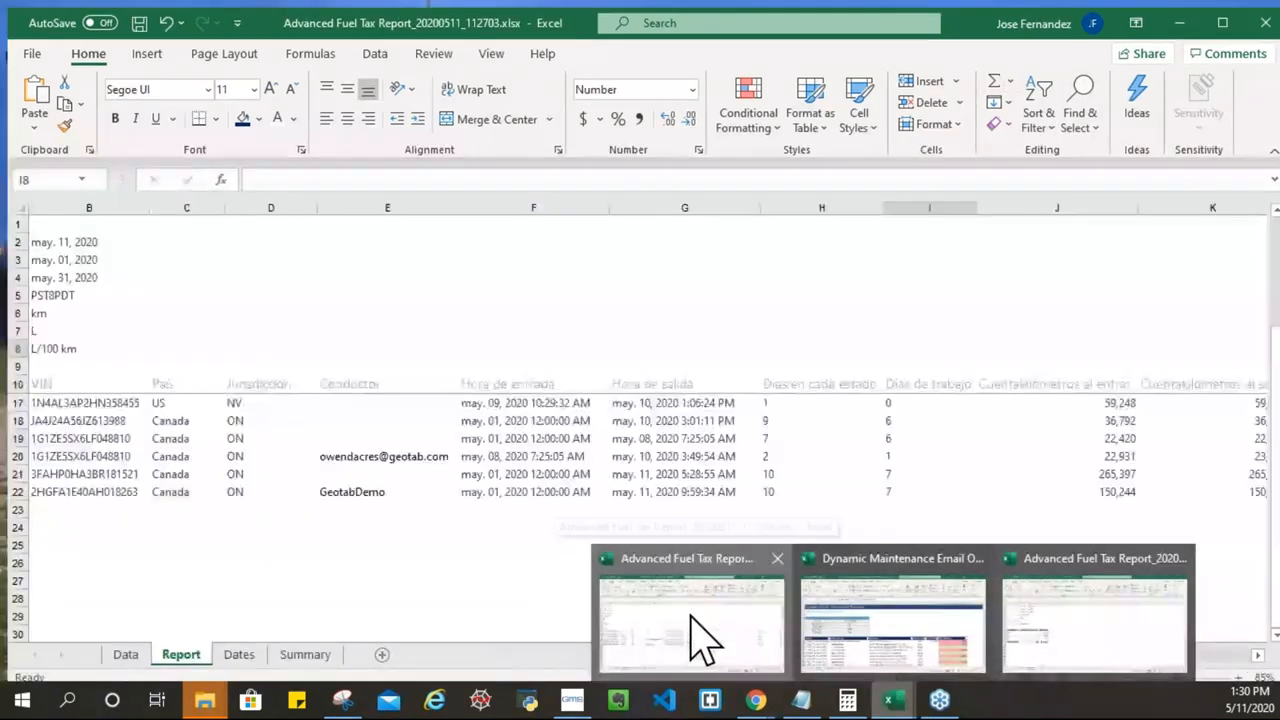
{"action": "left_click", "coordinate": [697, 633]}
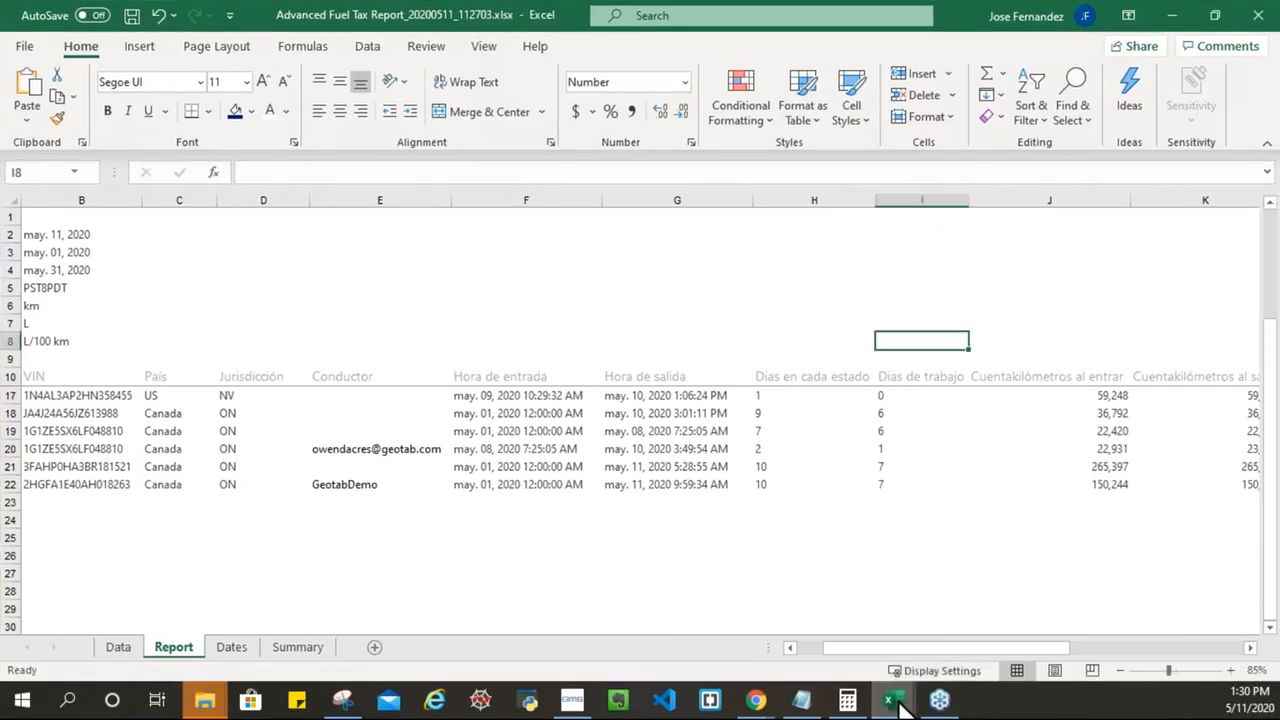
{"action": "mouse_move", "coordinate": [890, 700]}
{"action": "left_click", "coordinate": [1120, 657]}
{"action": "left_click", "coordinate": [124, 647]}
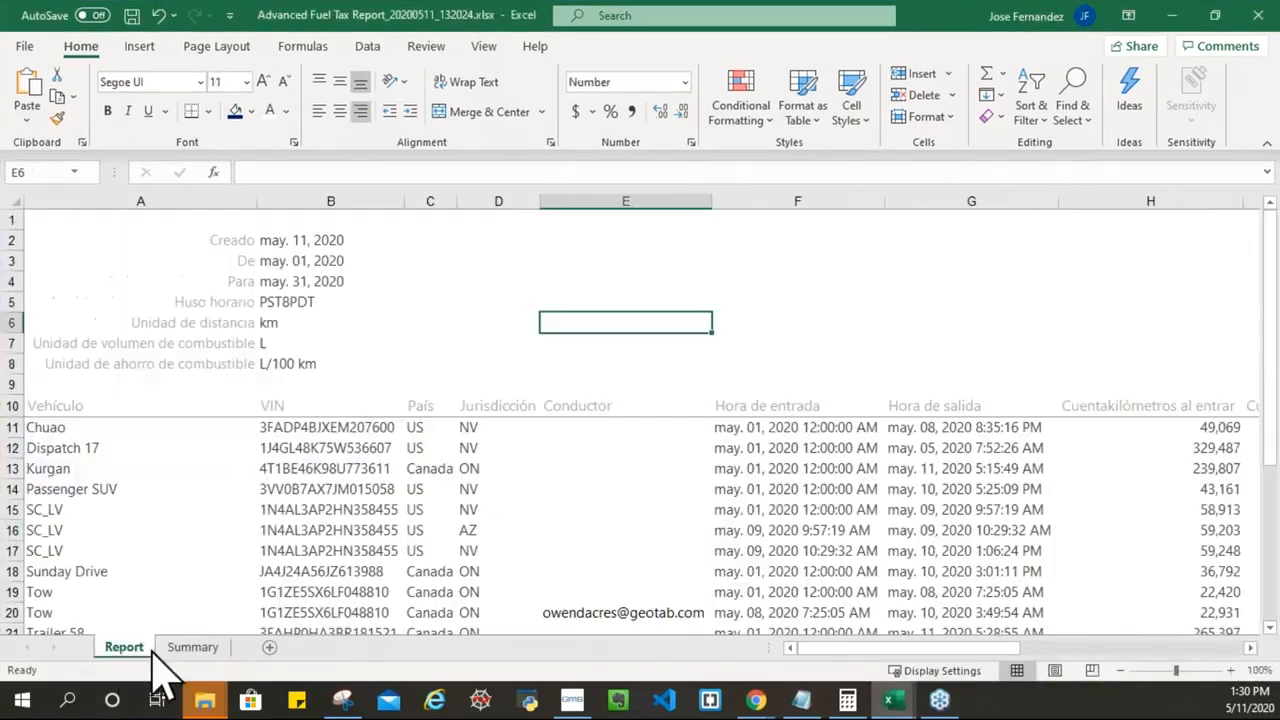
{"action": "left_click", "coordinate": [812, 408]}
{"action": "left_click", "coordinate": [920, 410]}
{"action": "left_click_drag", "start_coordinate": [902, 648], "coordinate": [936, 647]}
Step: Insert an empty column at H before the entry odometer
{"action": "left_click", "coordinate": [872, 201]}
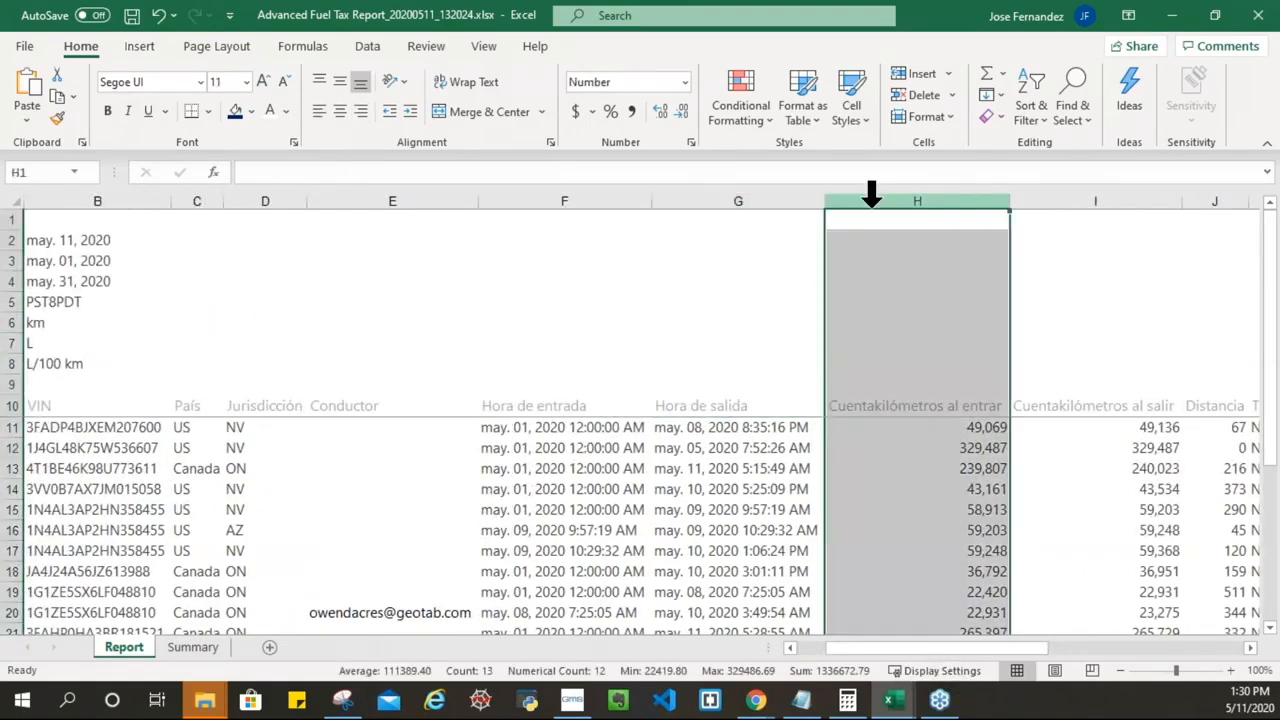
{"action": "right_click", "coordinate": [872, 203]}
{"action": "left_click", "coordinate": [922, 363]}
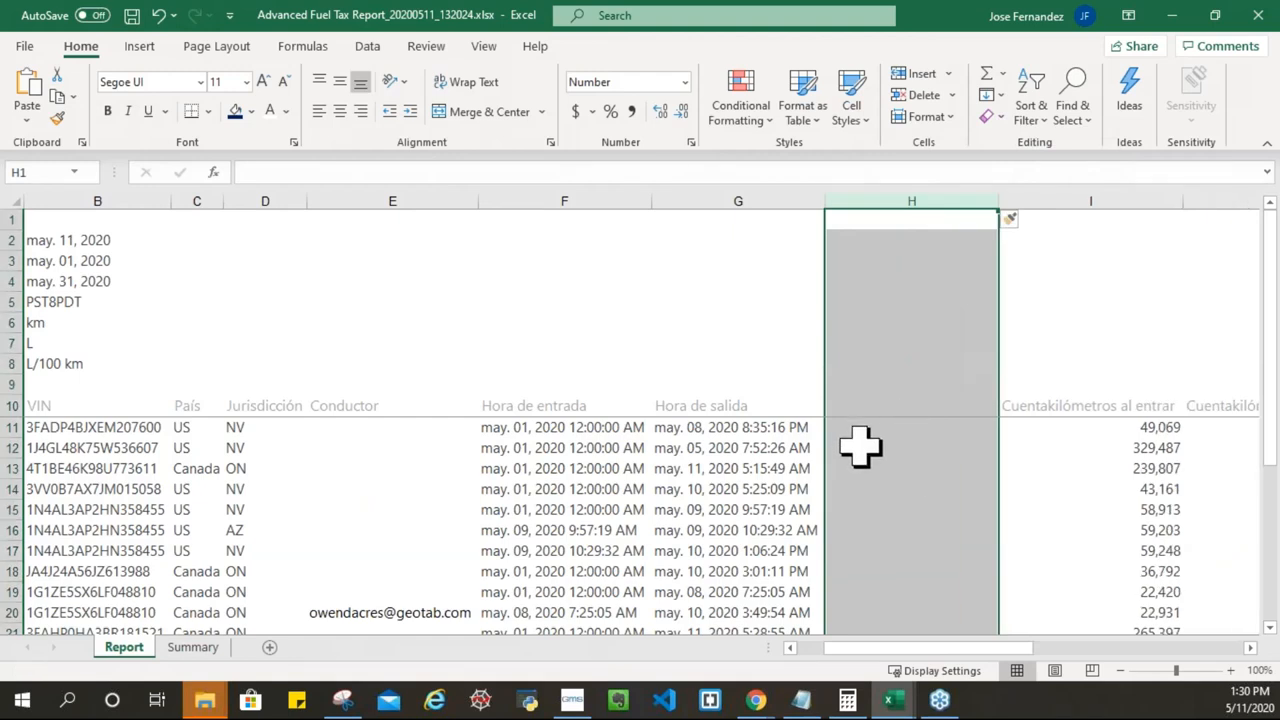
Step: Enter =DATEDIF(F11,G11,"d") in H11 to count days between entry and exit
{"action": "left_click", "coordinate": [876, 428]}
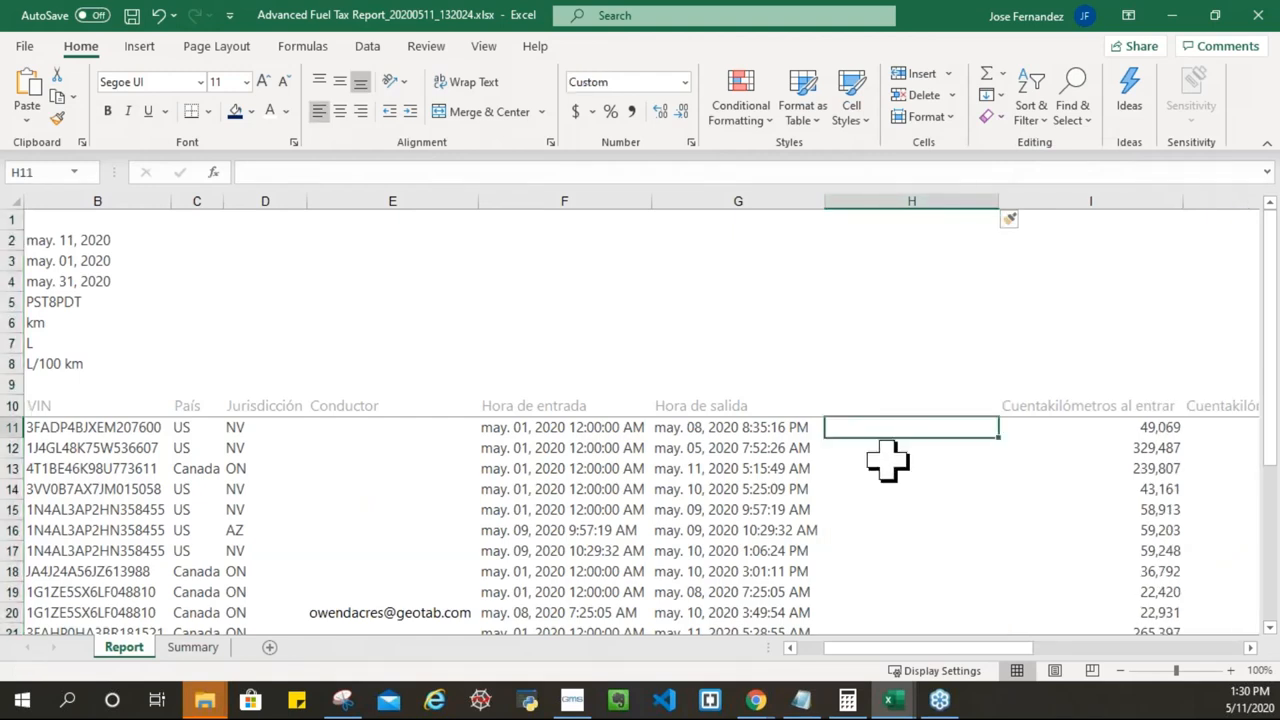
{"action": "type", "text": "=dat"}
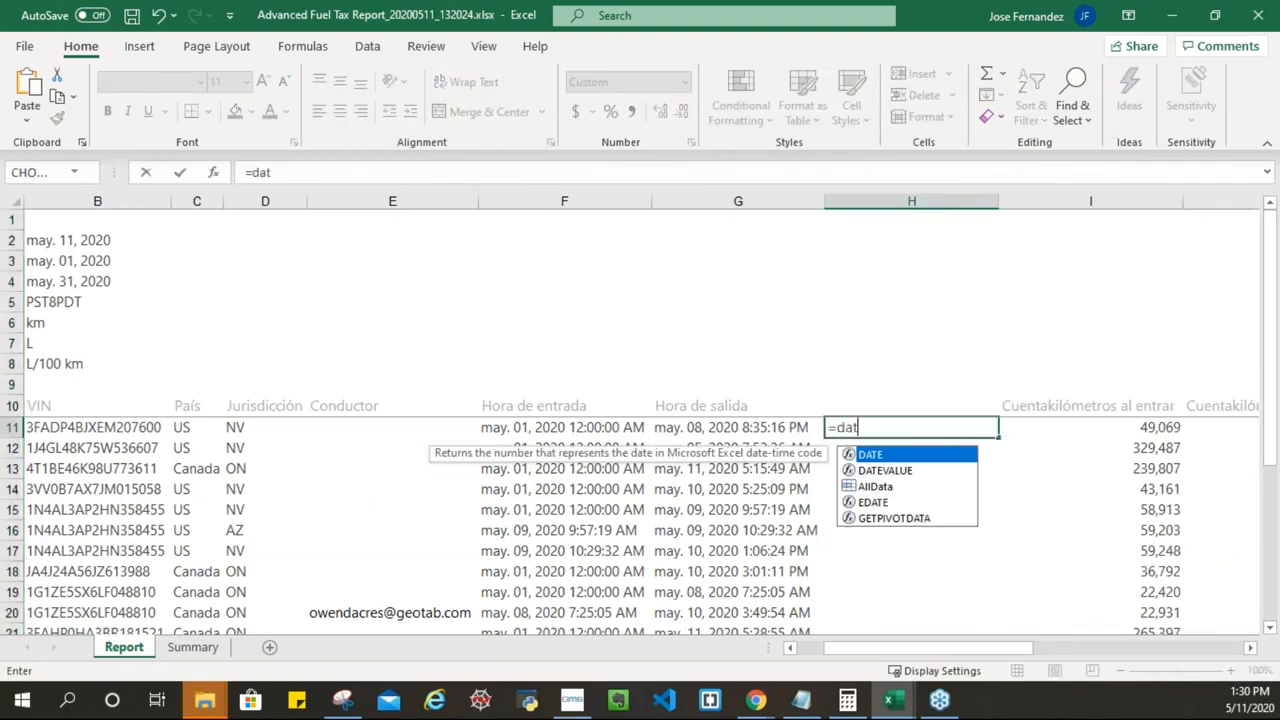
{"action": "type", "text": "edif("}
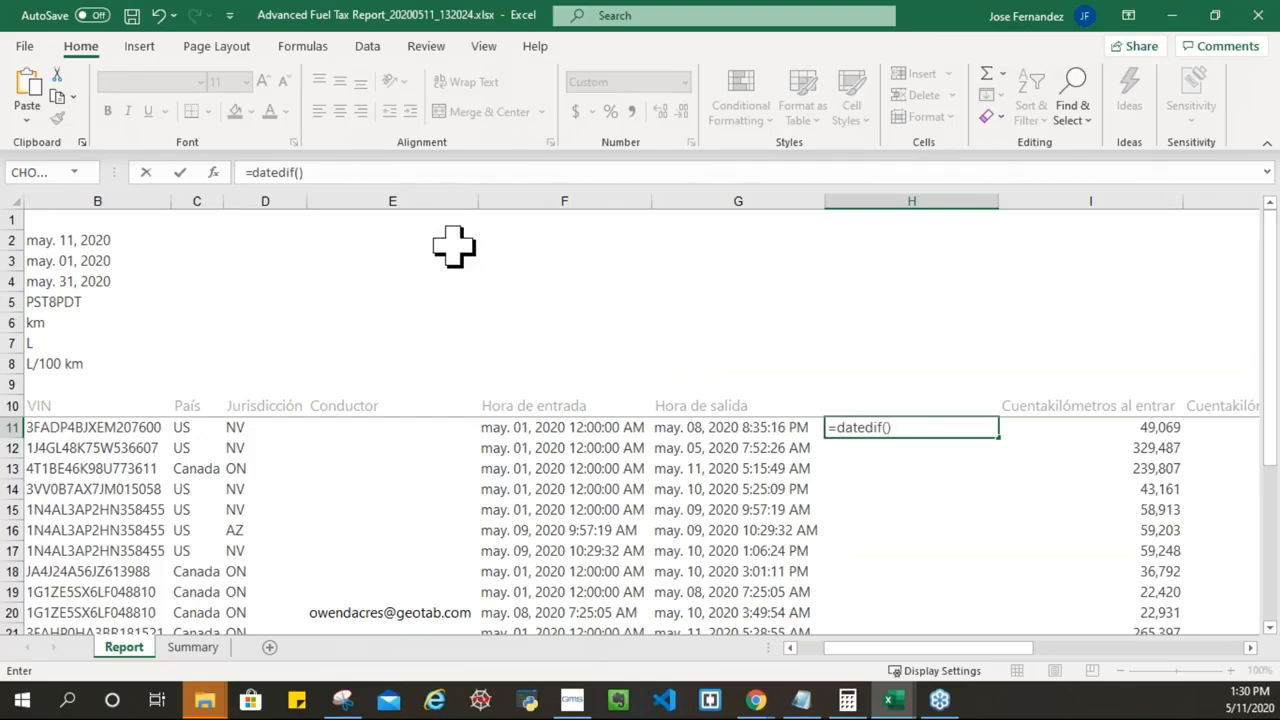
{"action": "left_click", "coordinate": [302, 172]}
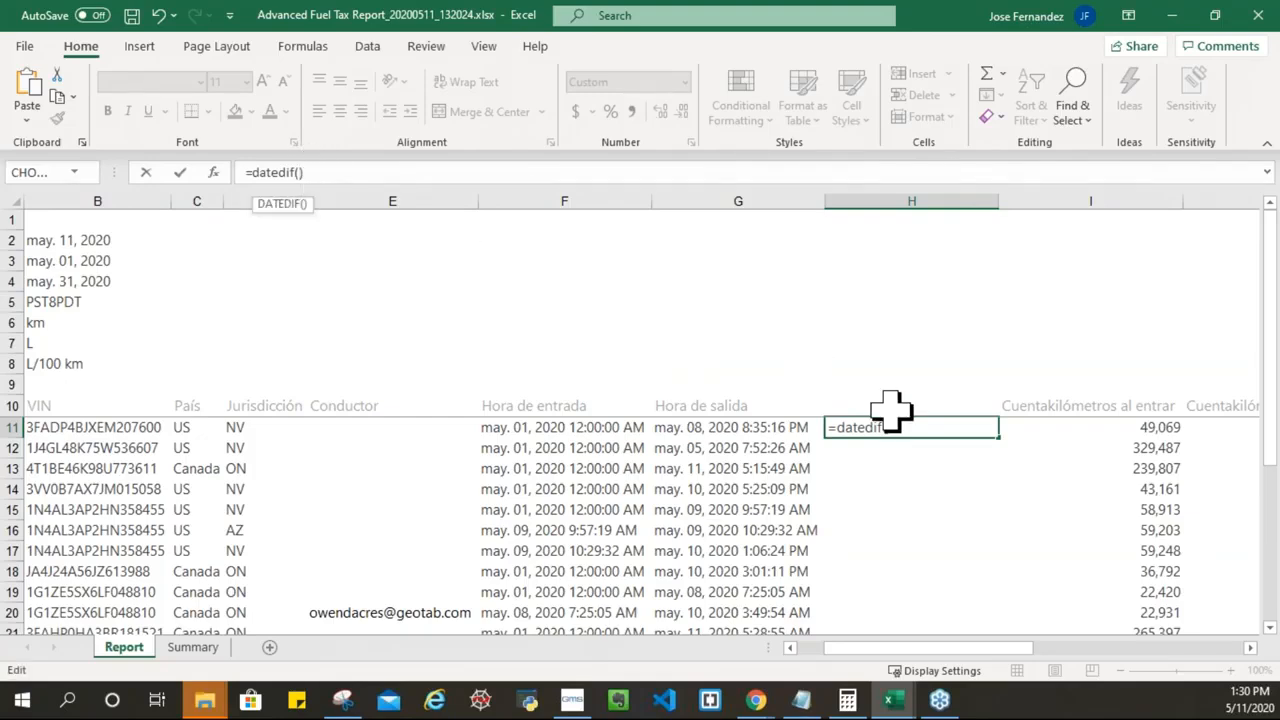
{"action": "left_click", "coordinate": [547, 429]}
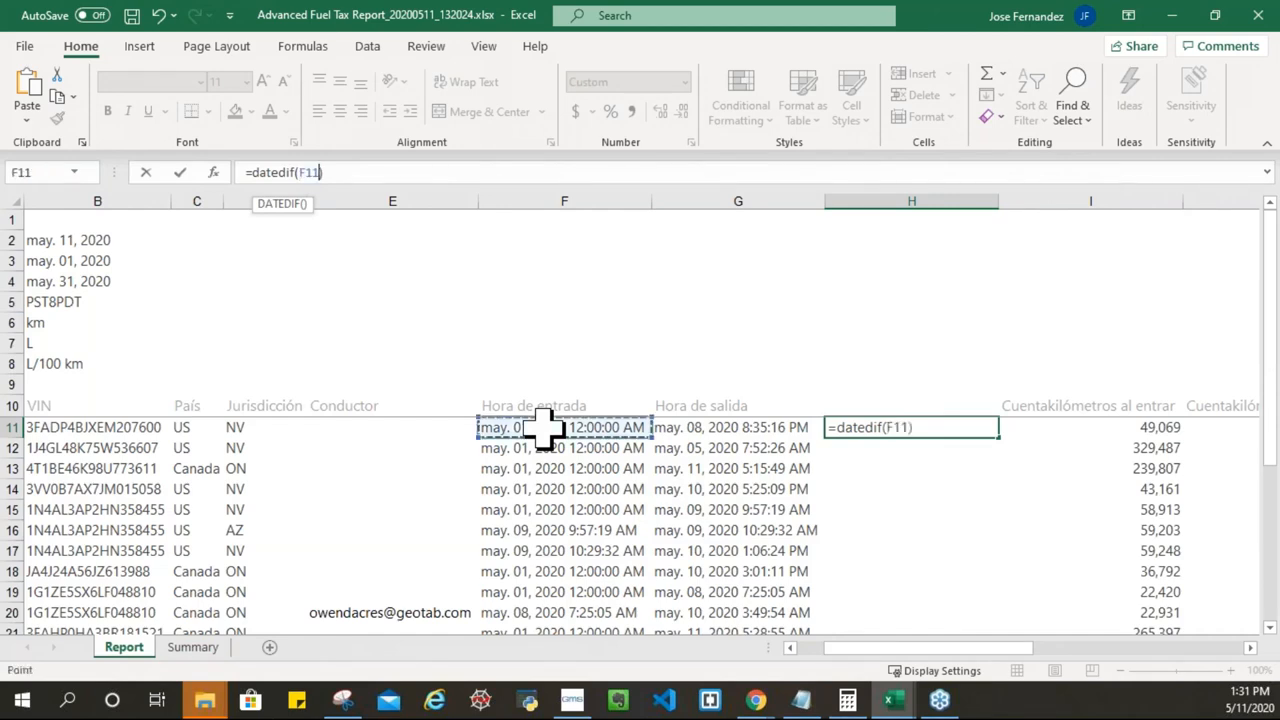
{"action": "type", "text": ","}
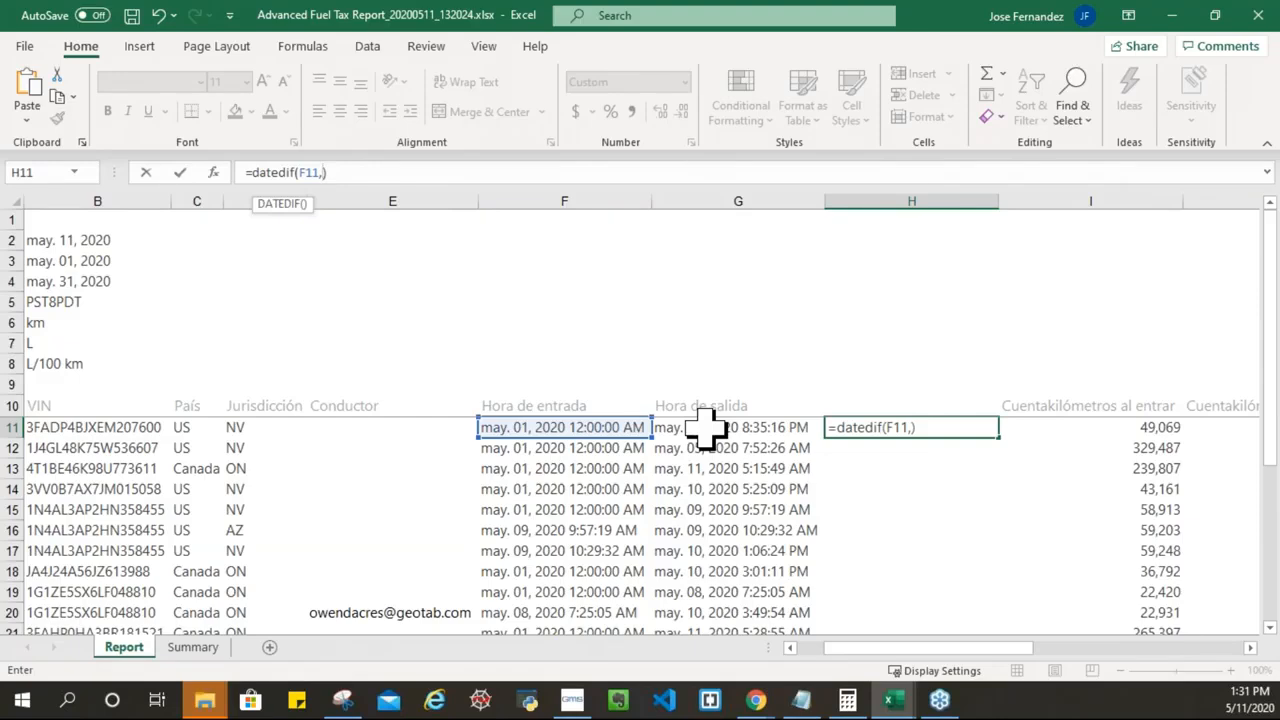
{"action": "left_click", "coordinate": [706, 428]}
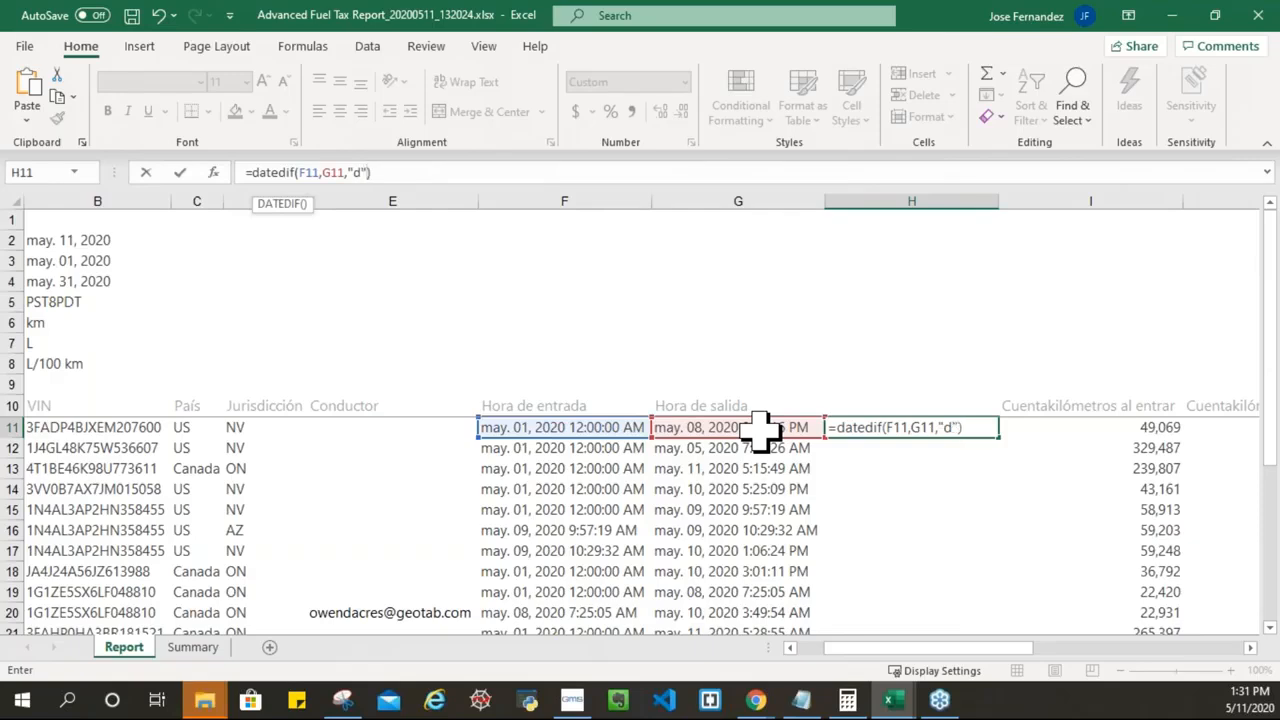
{"action": "key", "text": "Return"}
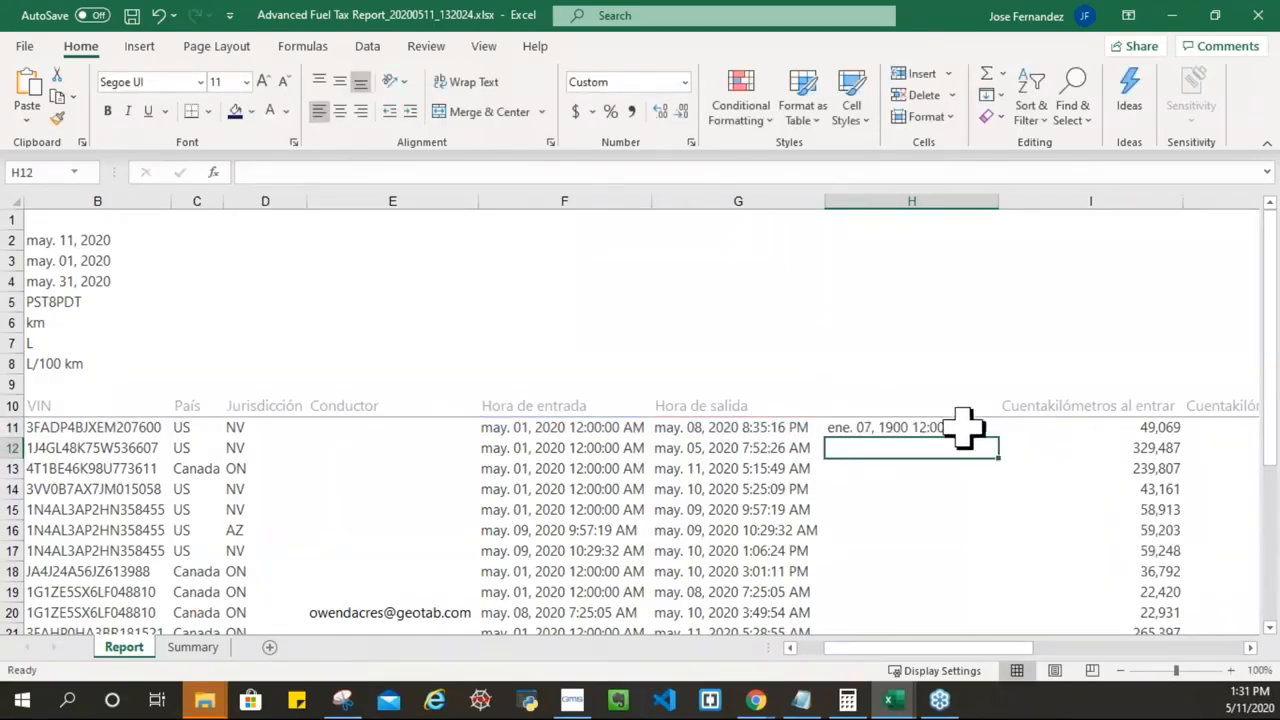
{"action": "left_click", "coordinate": [915, 427]}
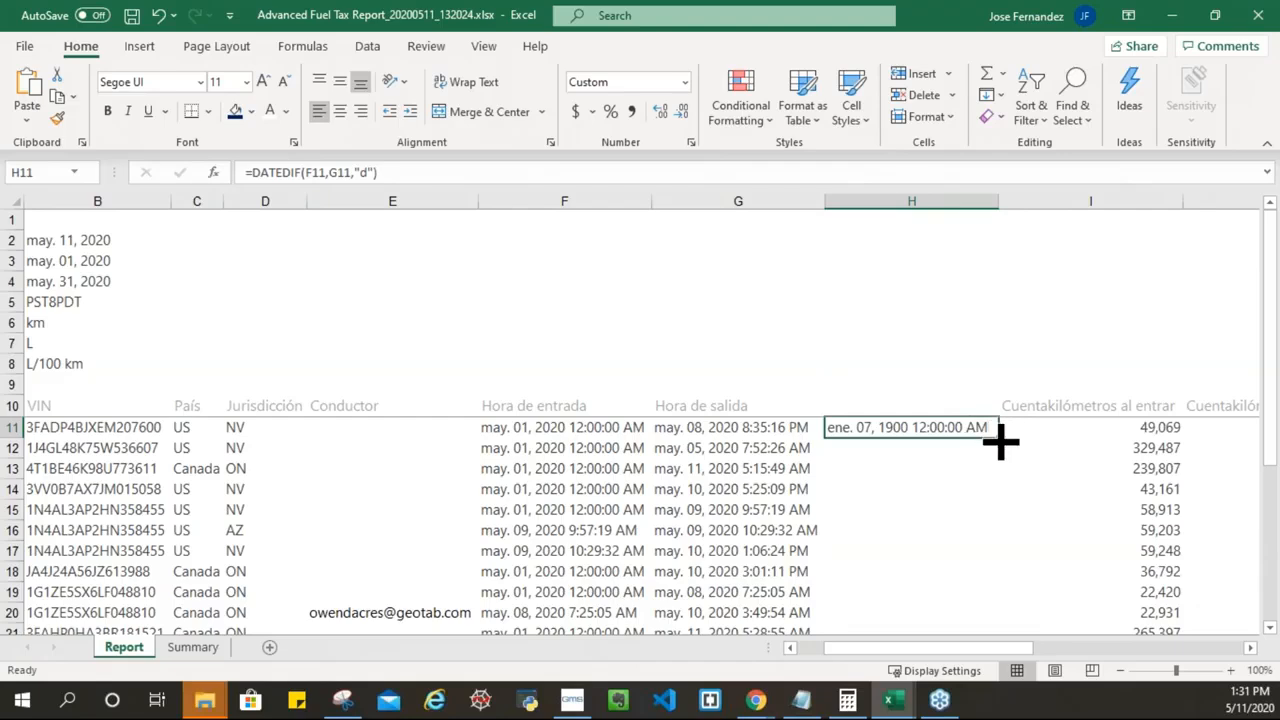
{"action": "left_click", "coordinate": [929, 201]}
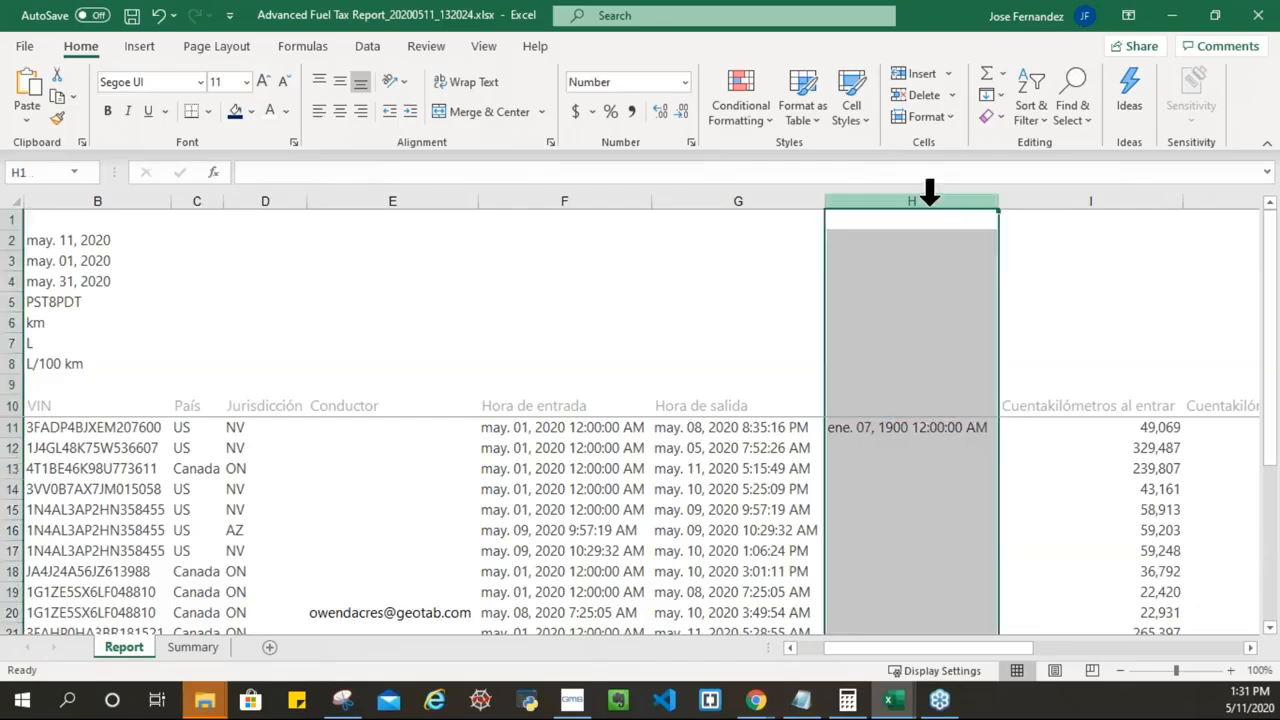
Step: Apply the Number format to column H so H11 shows 7 instead of a date
{"action": "right_click", "coordinate": [892, 295]}
{"action": "left_click", "coordinate": [938, 528]}
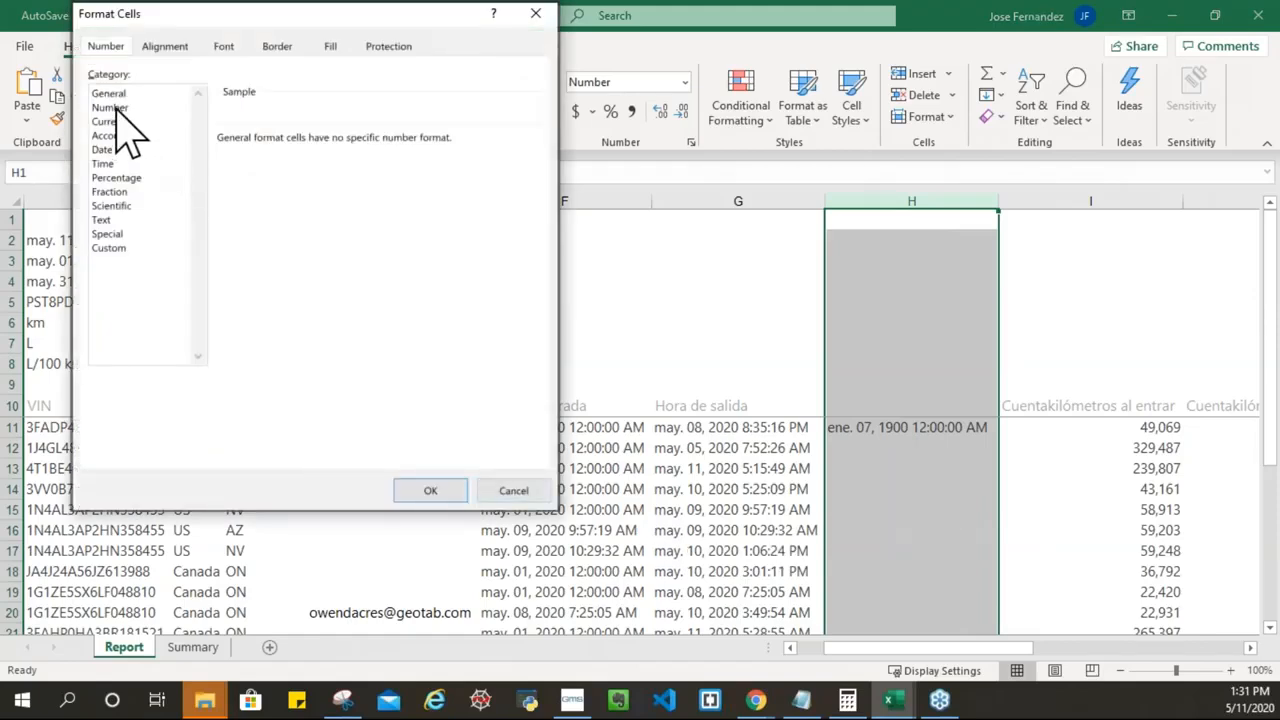
{"action": "left_click", "coordinate": [113, 107]}
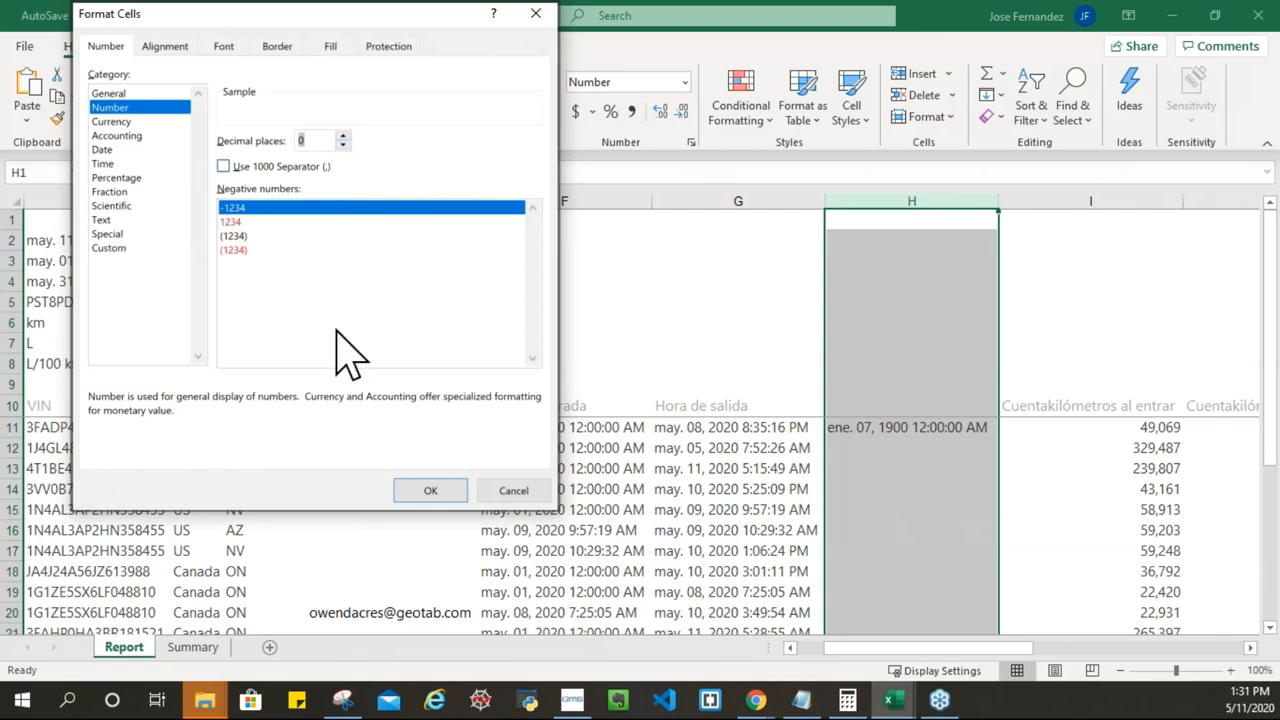
{"action": "left_click", "coordinate": [428, 490]}
Step: Enter the header 'Dias dentro del Estado' in H10
{"action": "left_click", "coordinate": [845, 428]}
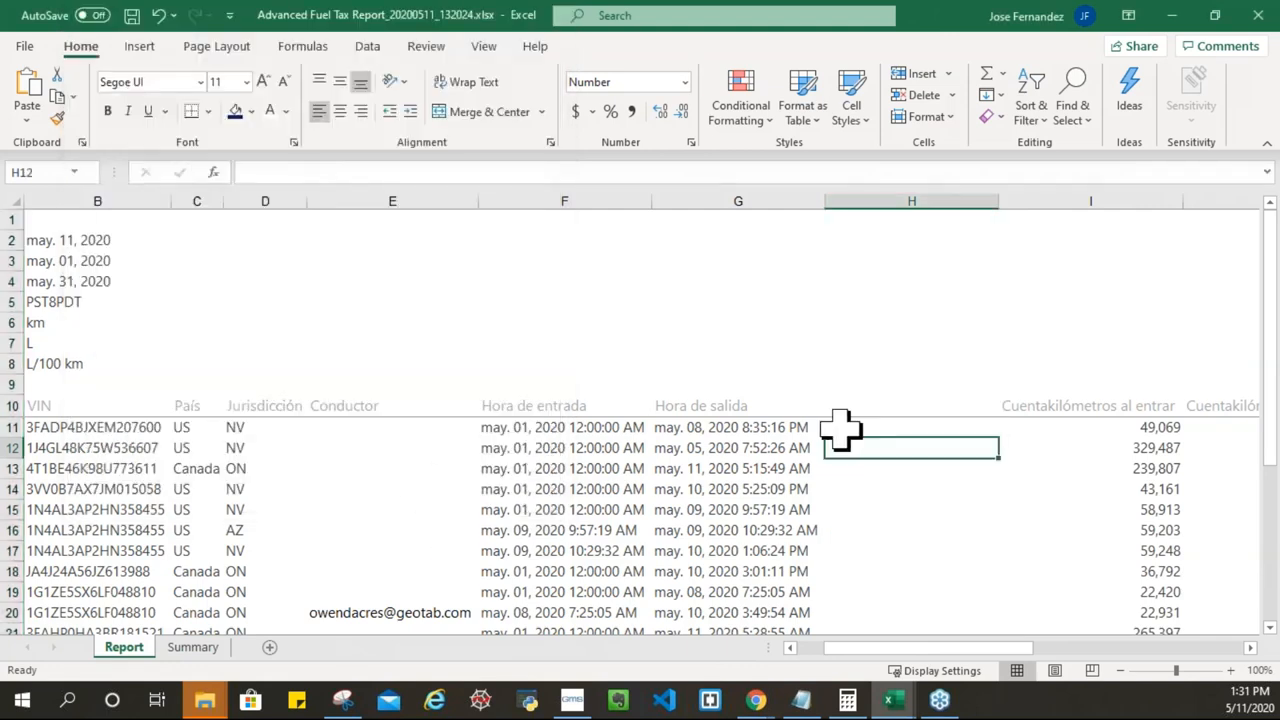
{"action": "left_click", "coordinate": [527, 430]}
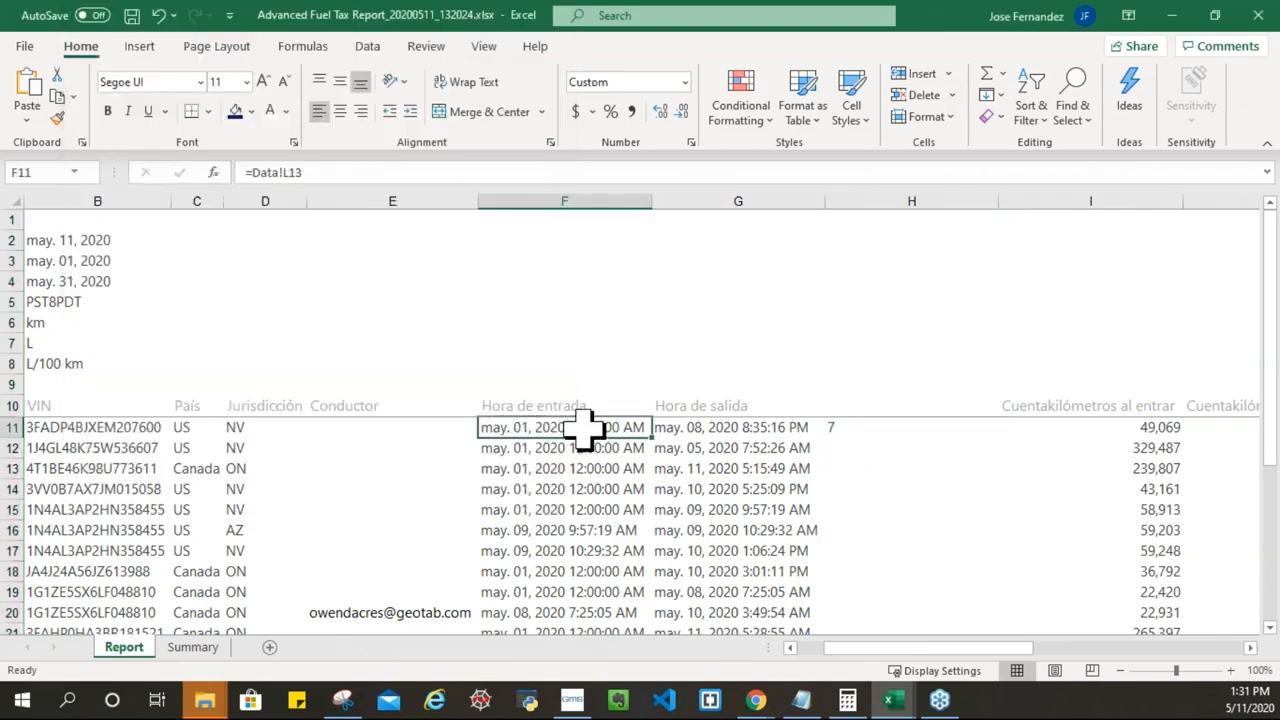
{"action": "left_click", "coordinate": [688, 427]}
{"action": "left_click", "coordinate": [838, 424]}
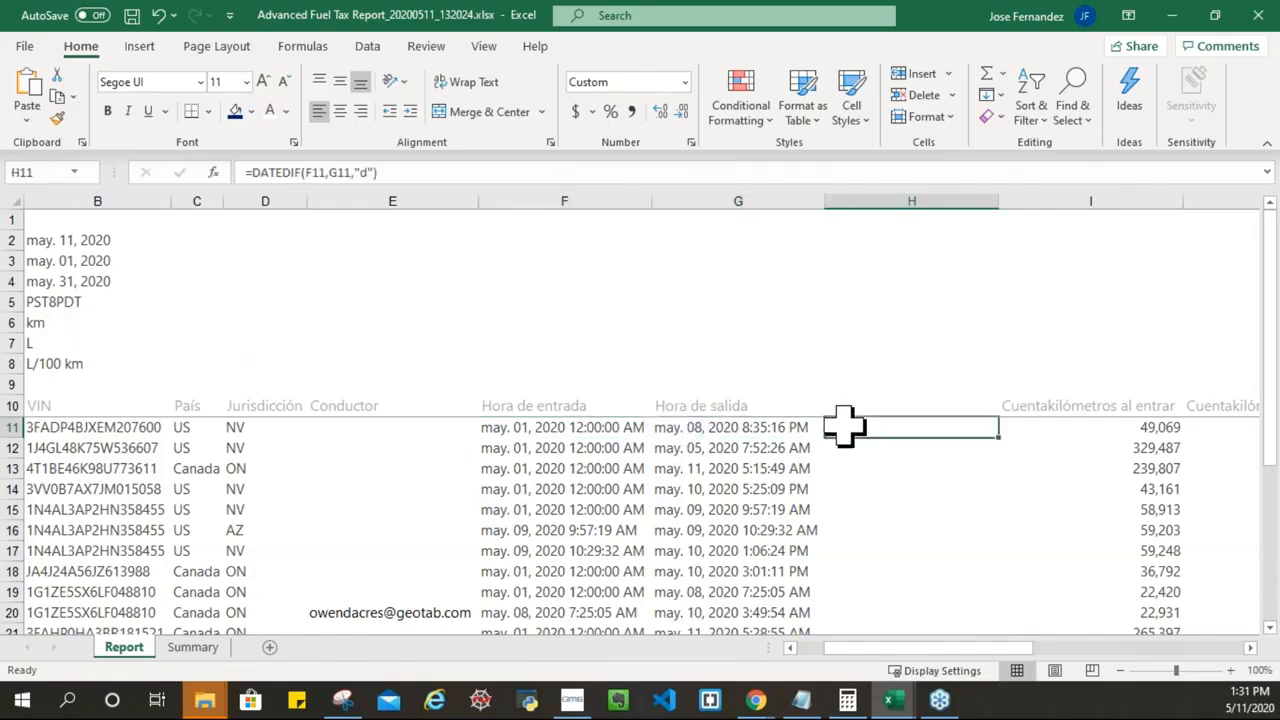
{"action": "left_click", "coordinate": [848, 404]}
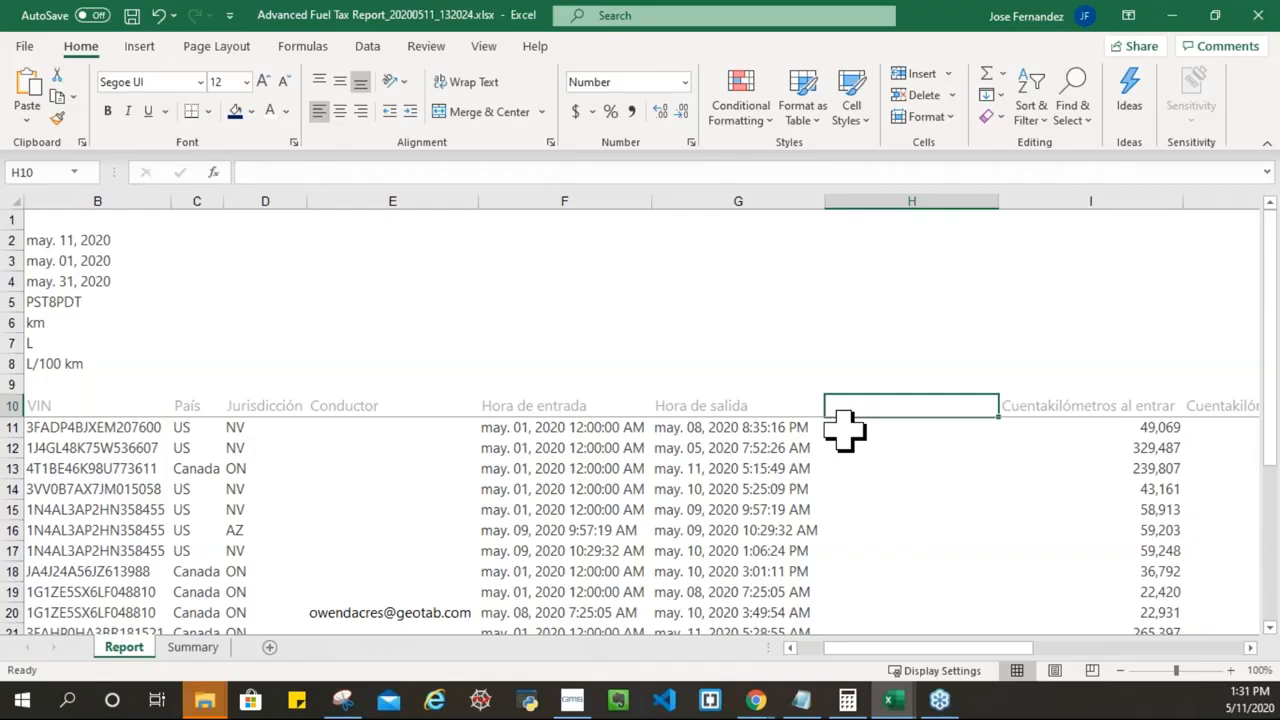
{"action": "type", "text": "Dias dentro del Estado"}
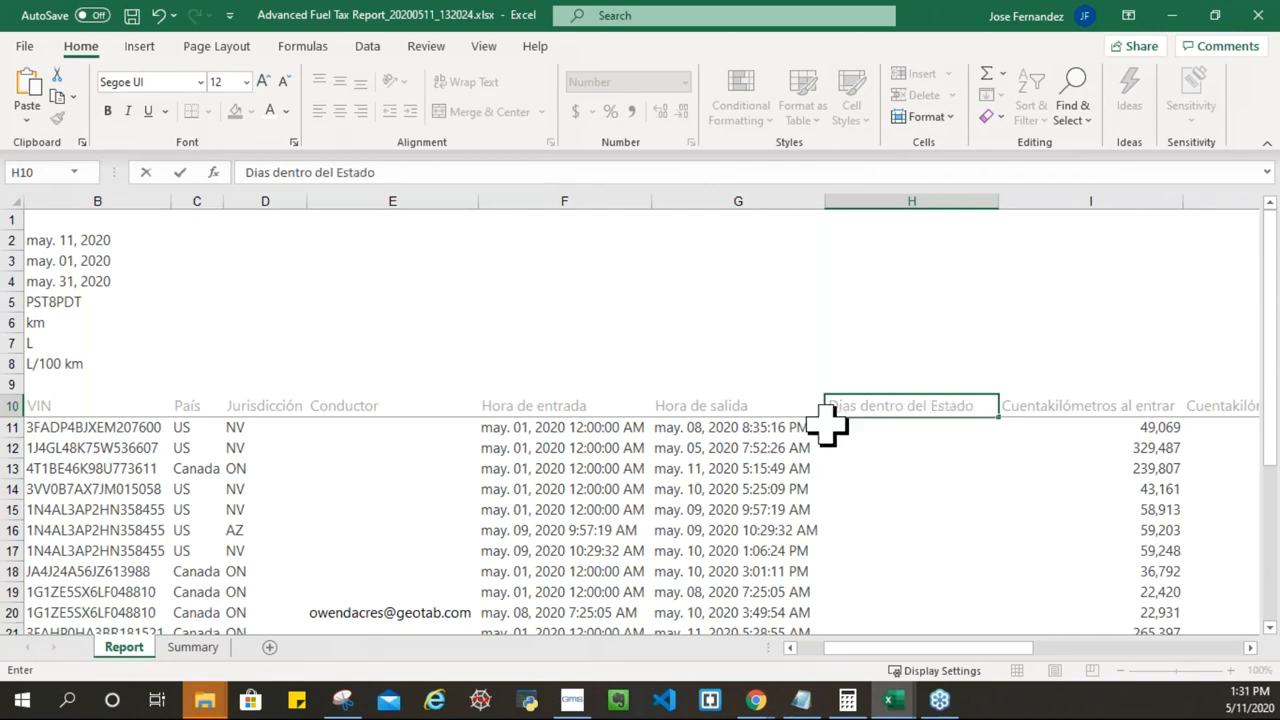
{"action": "key", "text": "Return"}
Step: Autofit column H and fill the DATEDIF formula down rows 11–22
{"action": "double_click", "coordinate": [997, 203]}
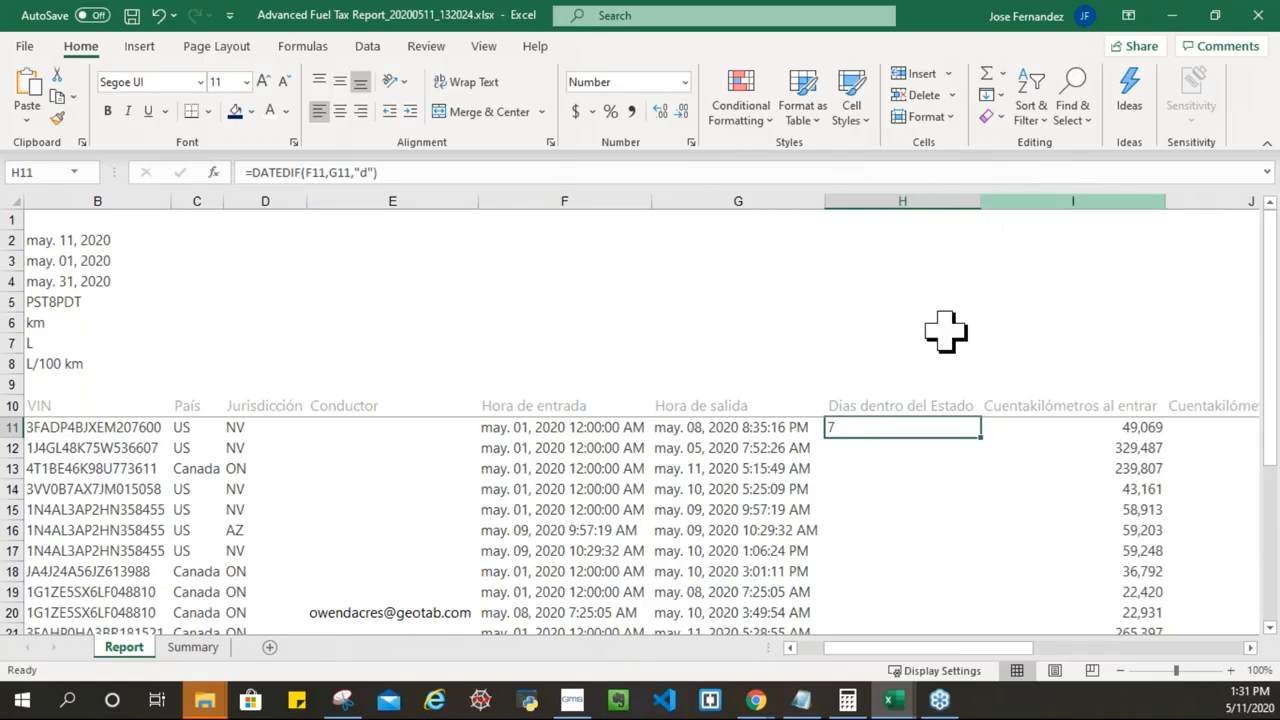
{"action": "double_click", "coordinate": [980, 437]}
{"action": "left_click", "coordinate": [912, 428]}
{"action": "scroll", "coordinate": [890, 475], "scroll_direction": "down", "scroll_amount": 1}
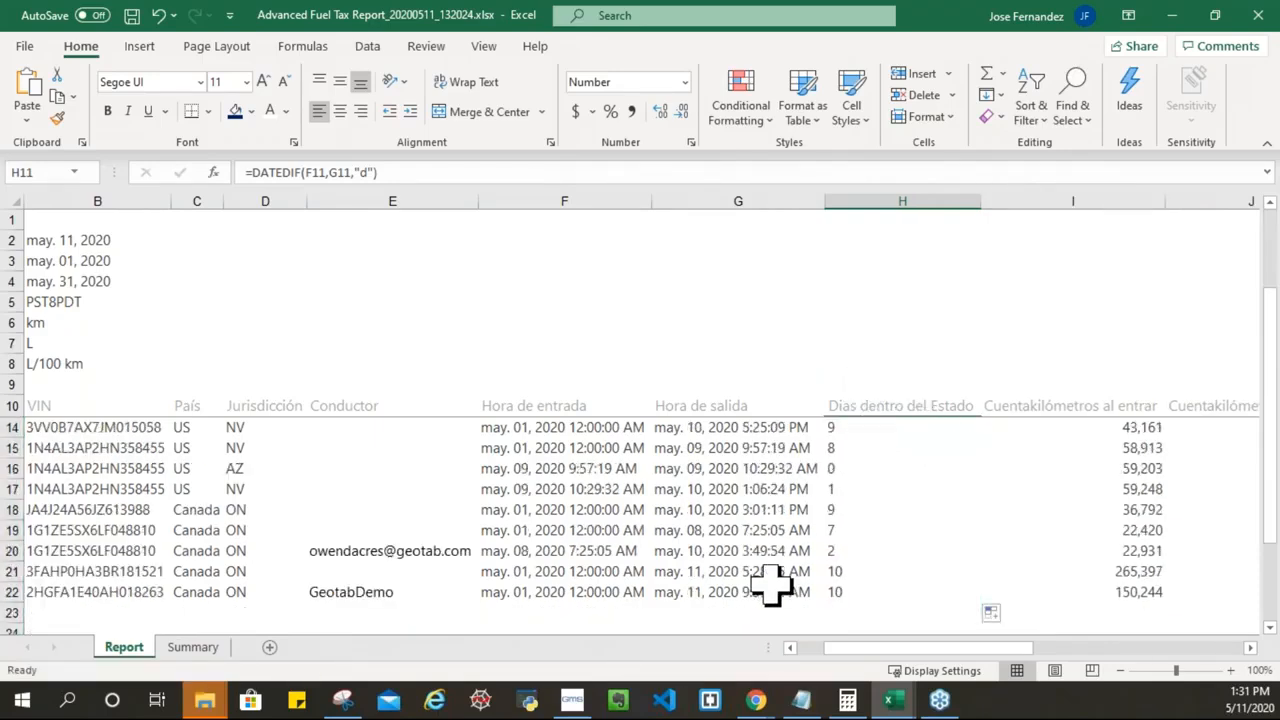
{"action": "scroll", "coordinate": [660, 553], "scroll_direction": "up", "scroll_amount": 1}
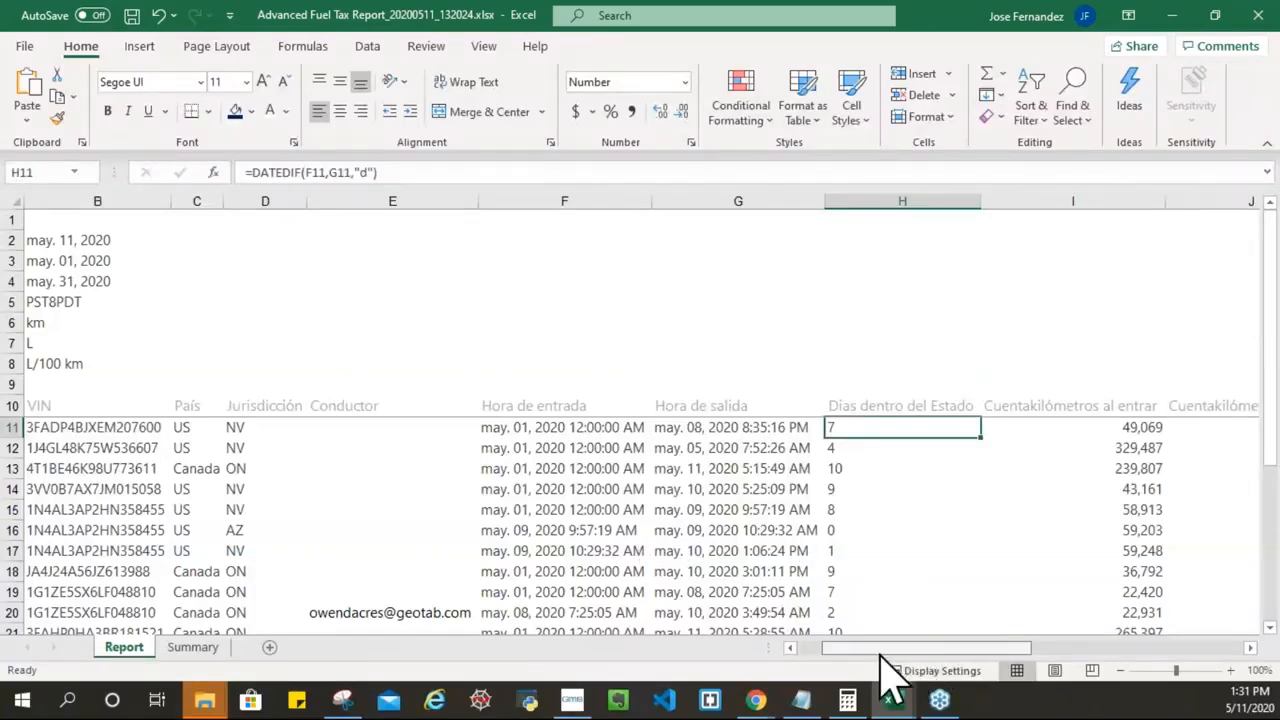
{"action": "left_click_drag", "start_coordinate": [880, 653], "coordinate": [850, 653]}
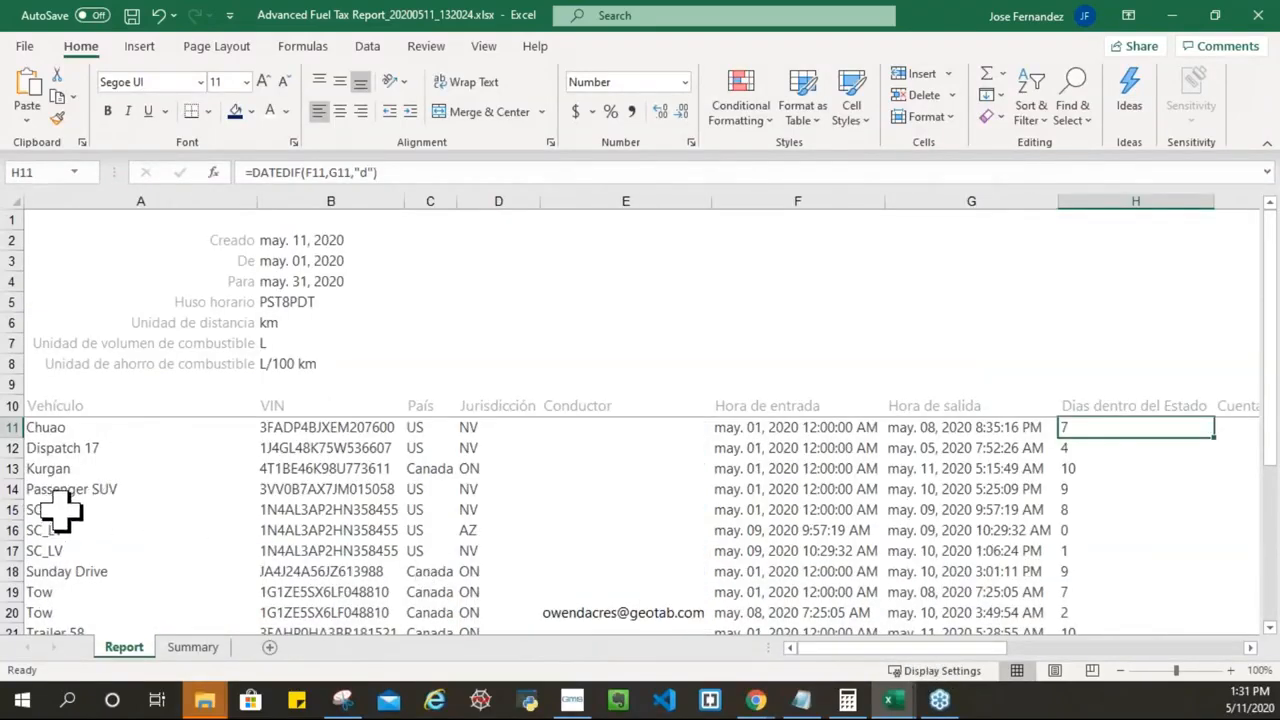
{"action": "left_click", "coordinate": [60, 511]}
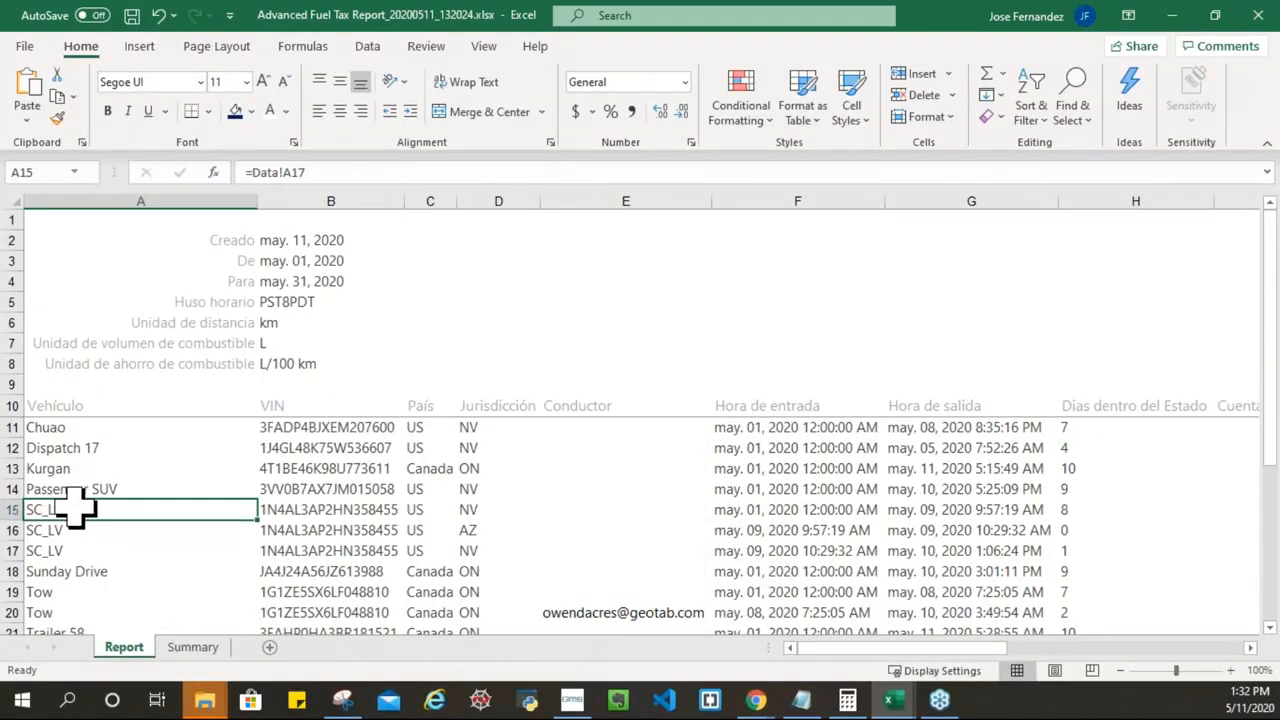
{"action": "left_click", "coordinate": [12, 510]}
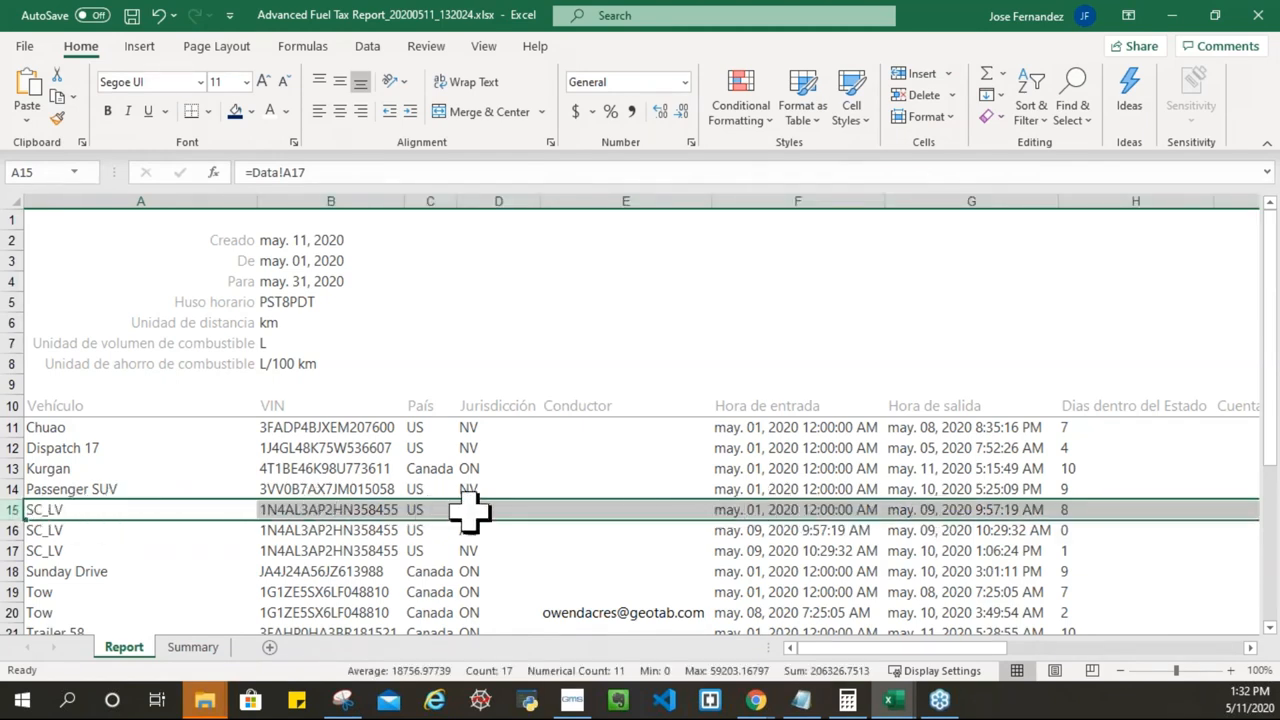
{"action": "left_click", "coordinate": [818, 509]}
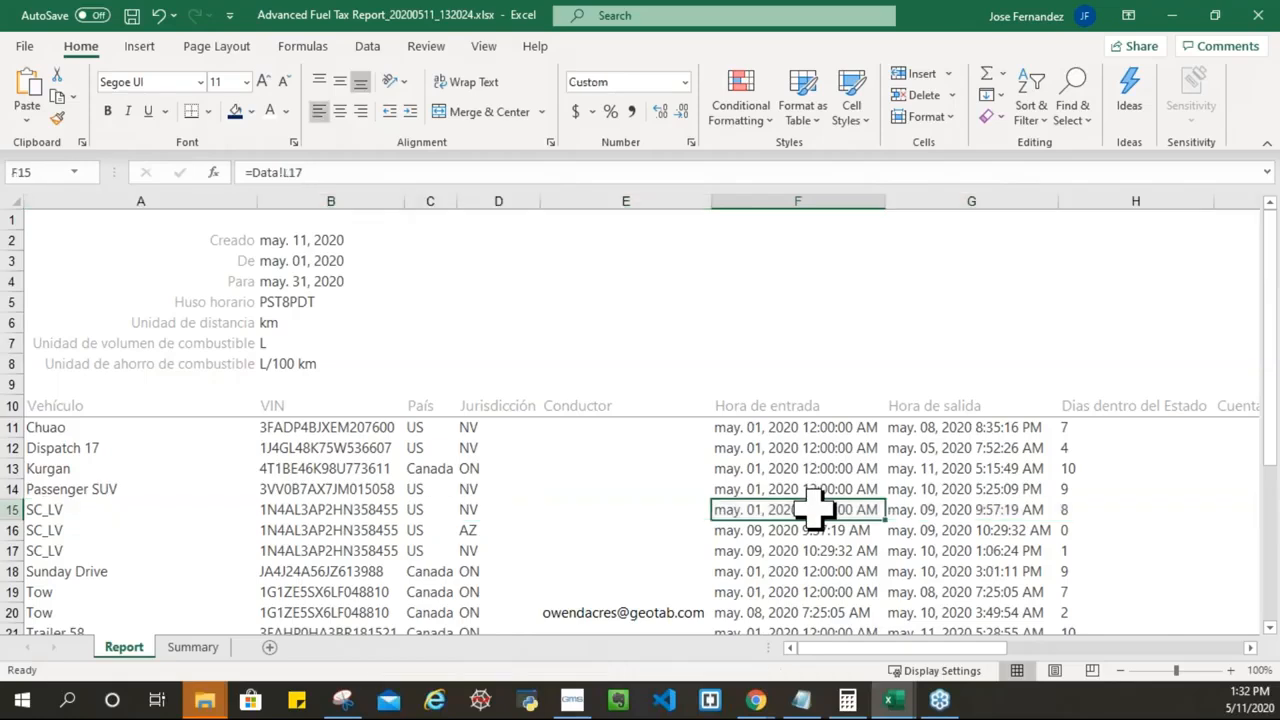
{"action": "left_click", "coordinate": [960, 509]}
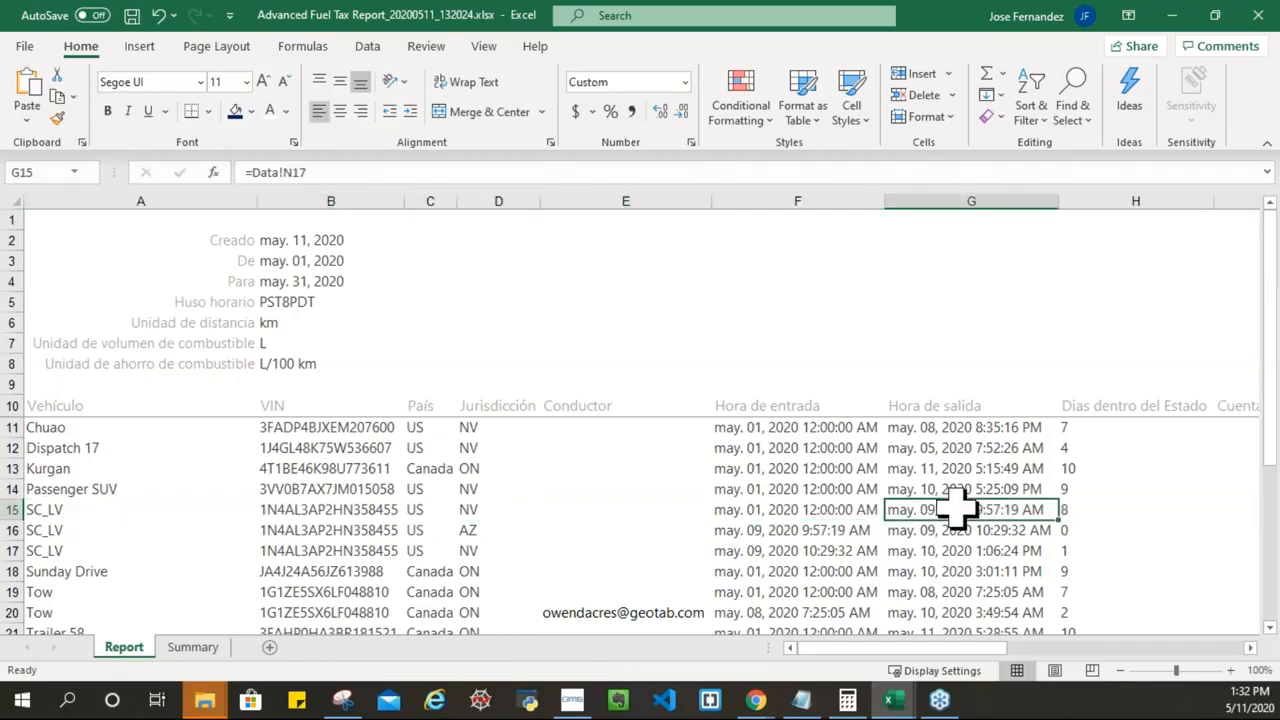
{"action": "left_click", "coordinate": [1095, 510]}
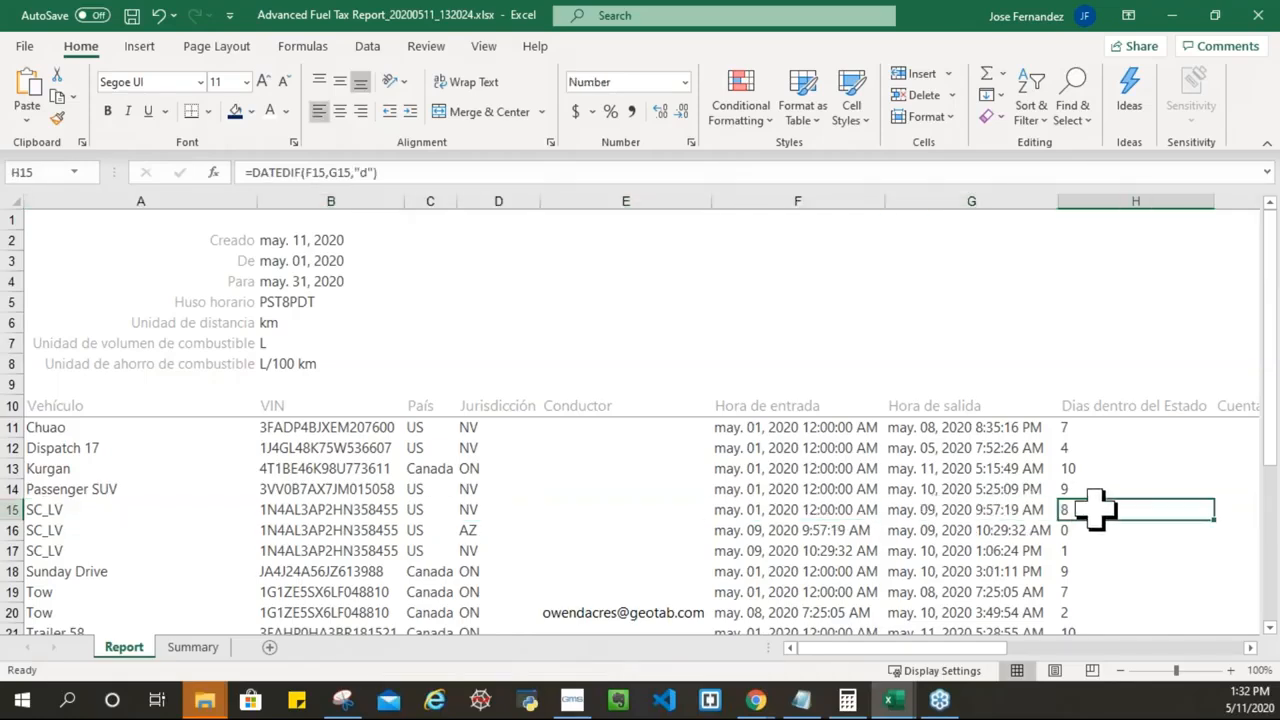
{"action": "left_click", "coordinate": [482, 534]}
{"action": "left_click", "coordinate": [776, 530]}
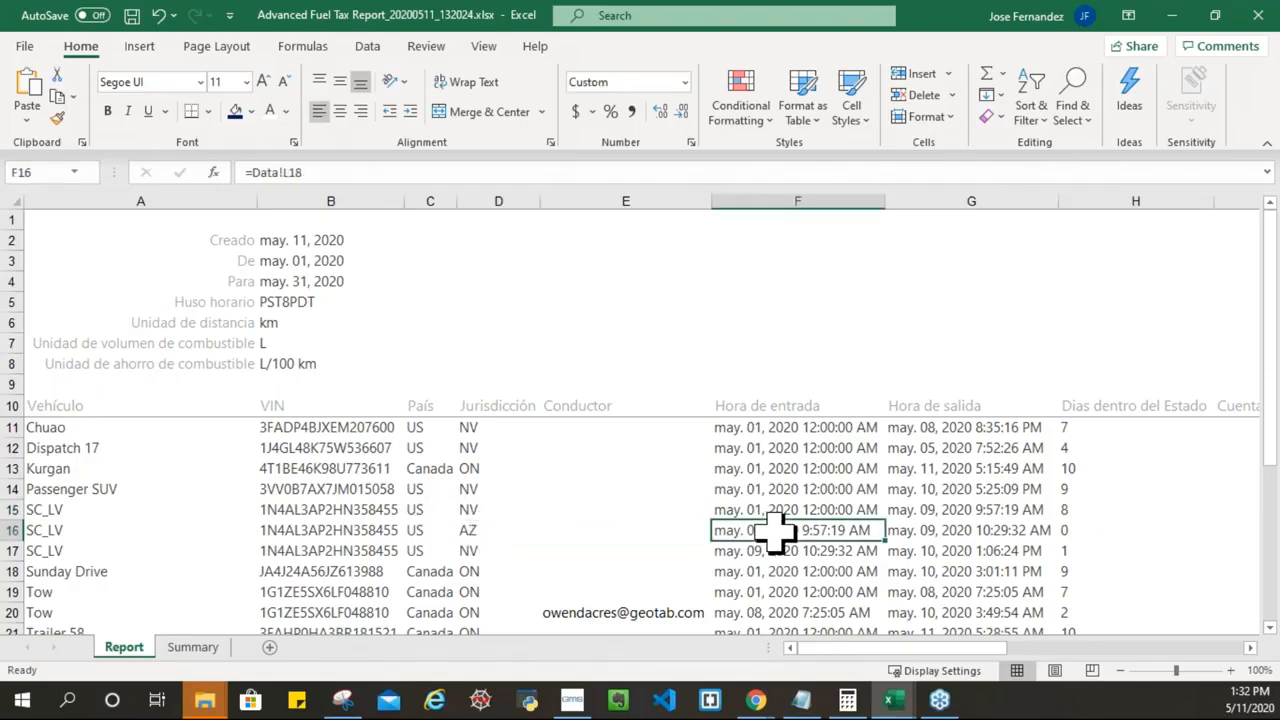
{"action": "left_click", "coordinate": [948, 530]}
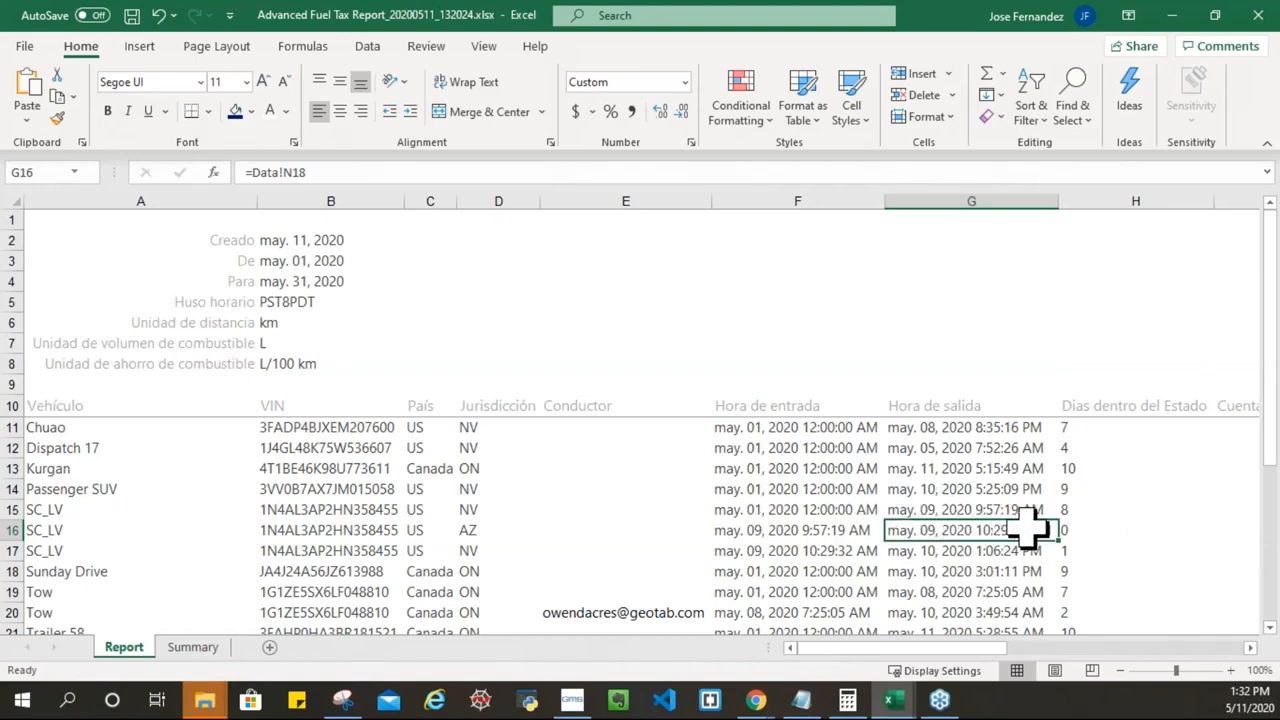
{"action": "left_click", "coordinate": [1090, 528]}
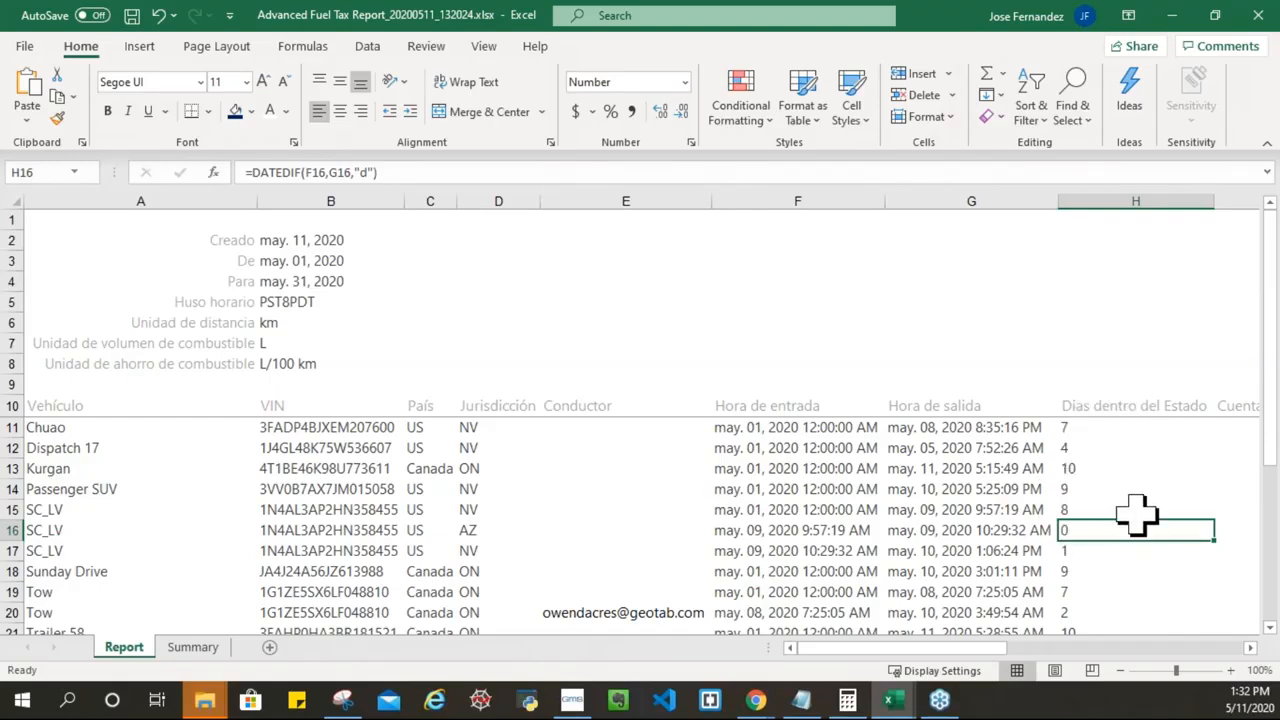
{"action": "left_click", "coordinate": [462, 551]}
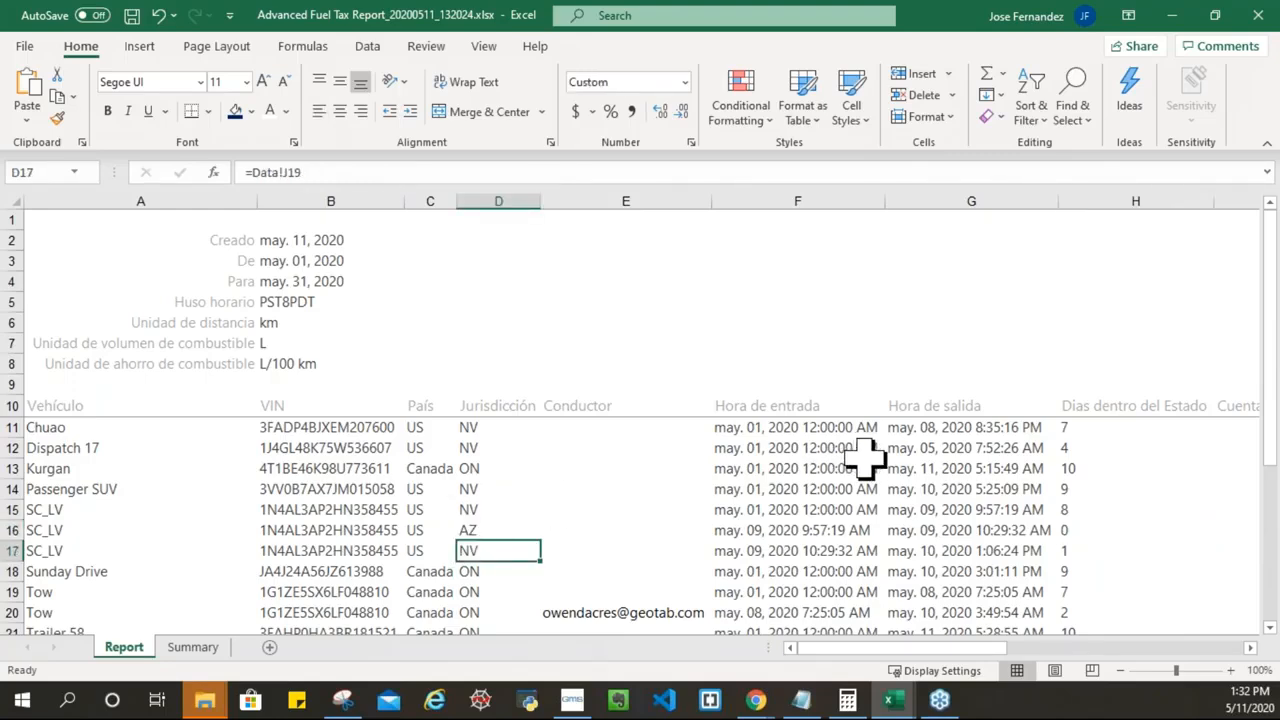
{"action": "left_click", "coordinate": [780, 551]}
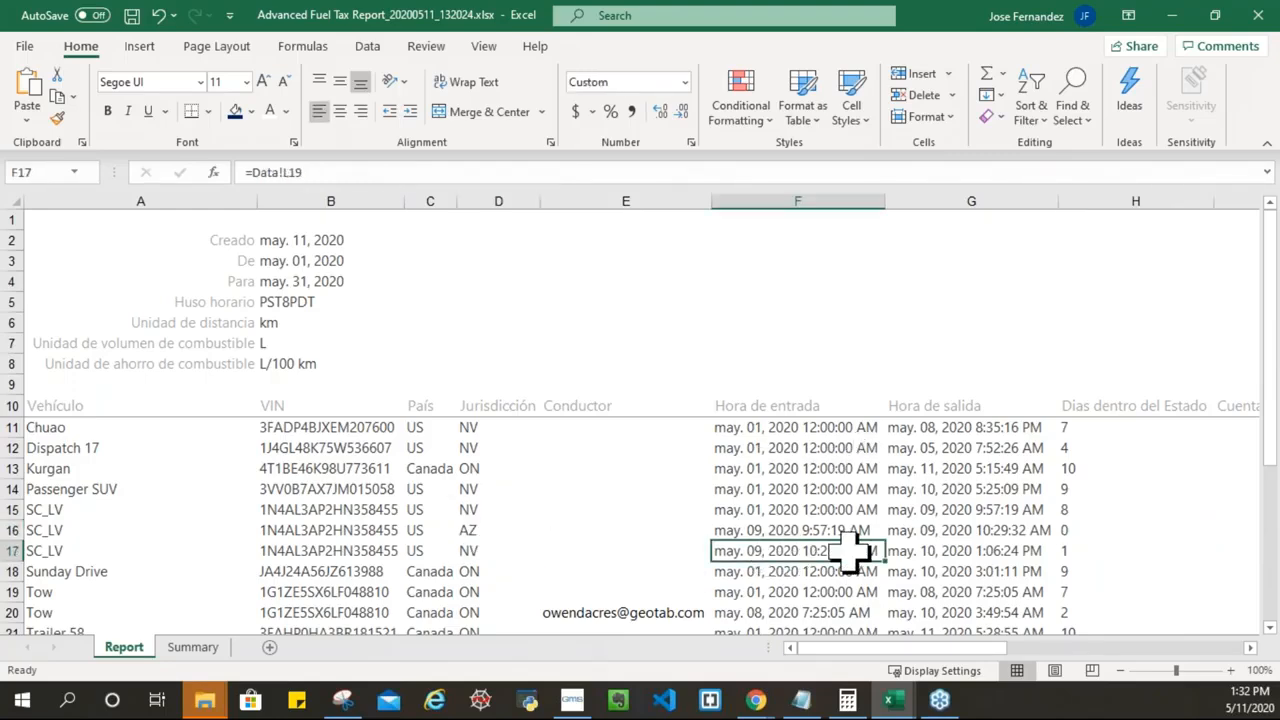
{"action": "left_click", "coordinate": [960, 551]}
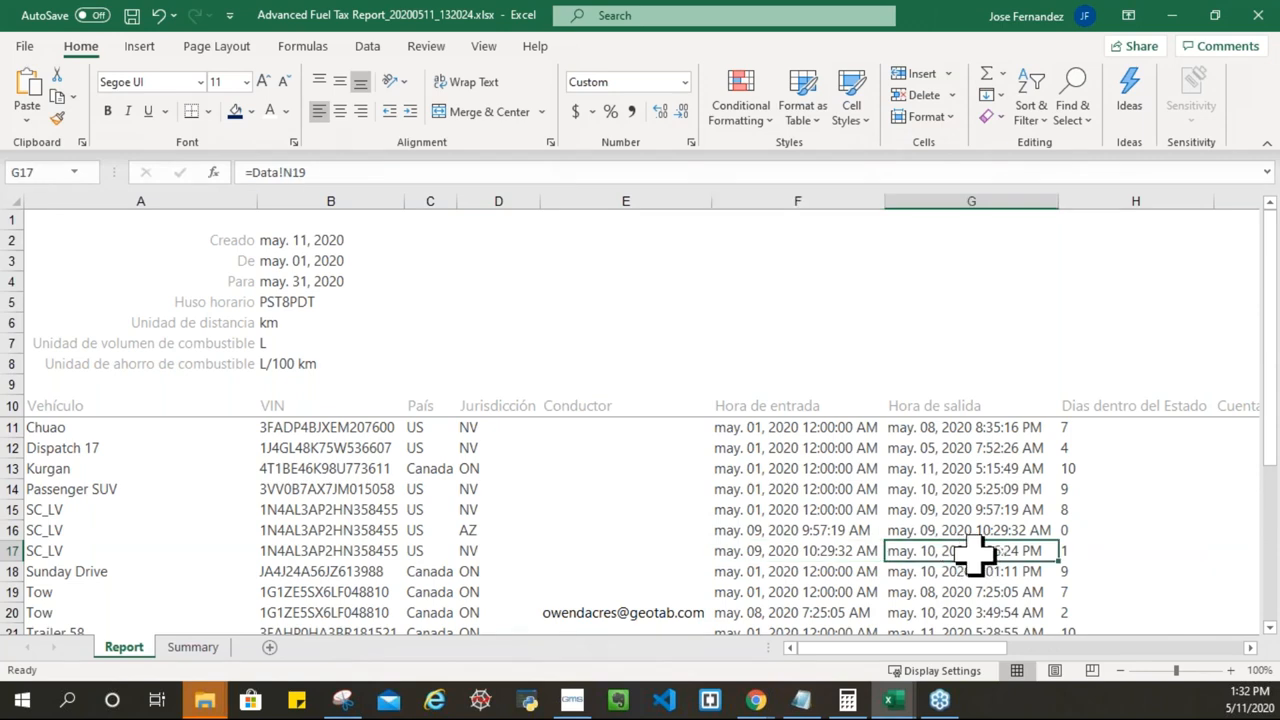
{"action": "left_click", "coordinate": [1085, 550]}
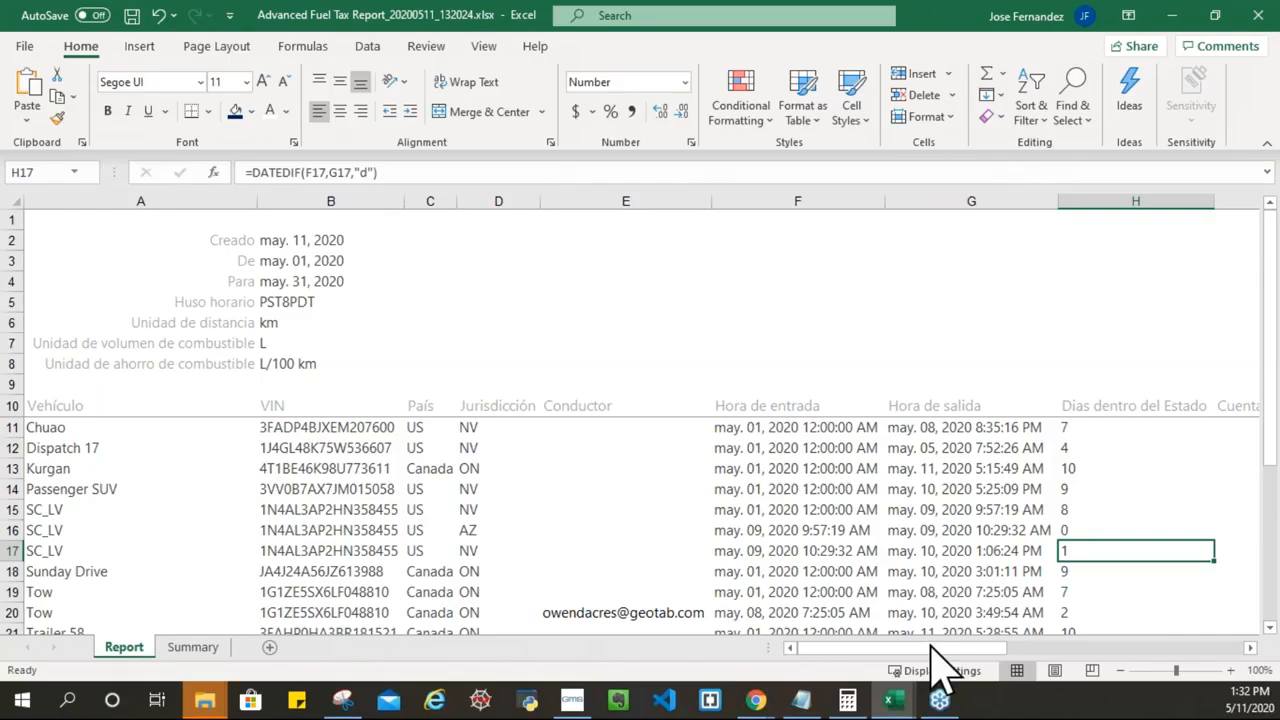
{"action": "left_click_drag", "start_coordinate": [935, 648], "coordinate": [976, 646]}
{"action": "left_click", "coordinate": [758, 405]}
{"action": "left_click", "coordinate": [726, 427]}
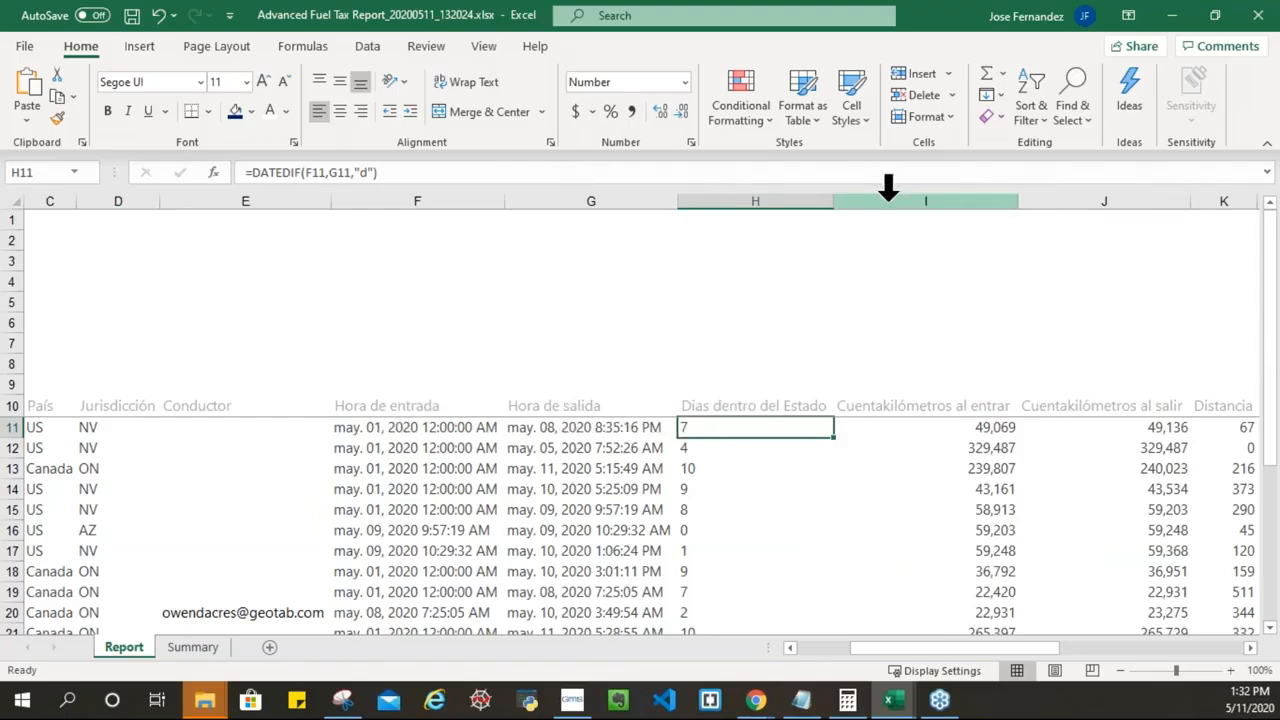
{"action": "left_click", "coordinate": [882, 196]}
Step: Insert an empty column at I after Dias dentro del Estado
{"action": "right_click", "coordinate": [882, 198]}
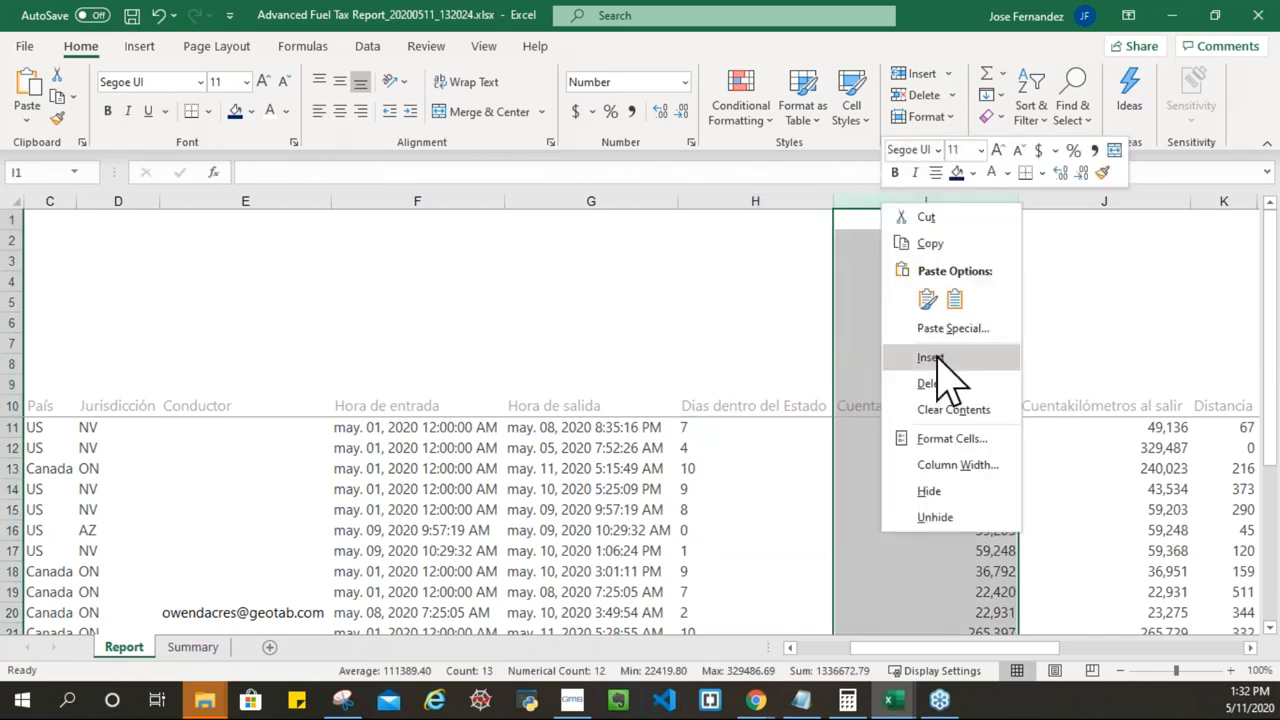
{"action": "left_click", "coordinate": [936, 357]}
{"action": "left_click", "coordinate": [877, 425]}
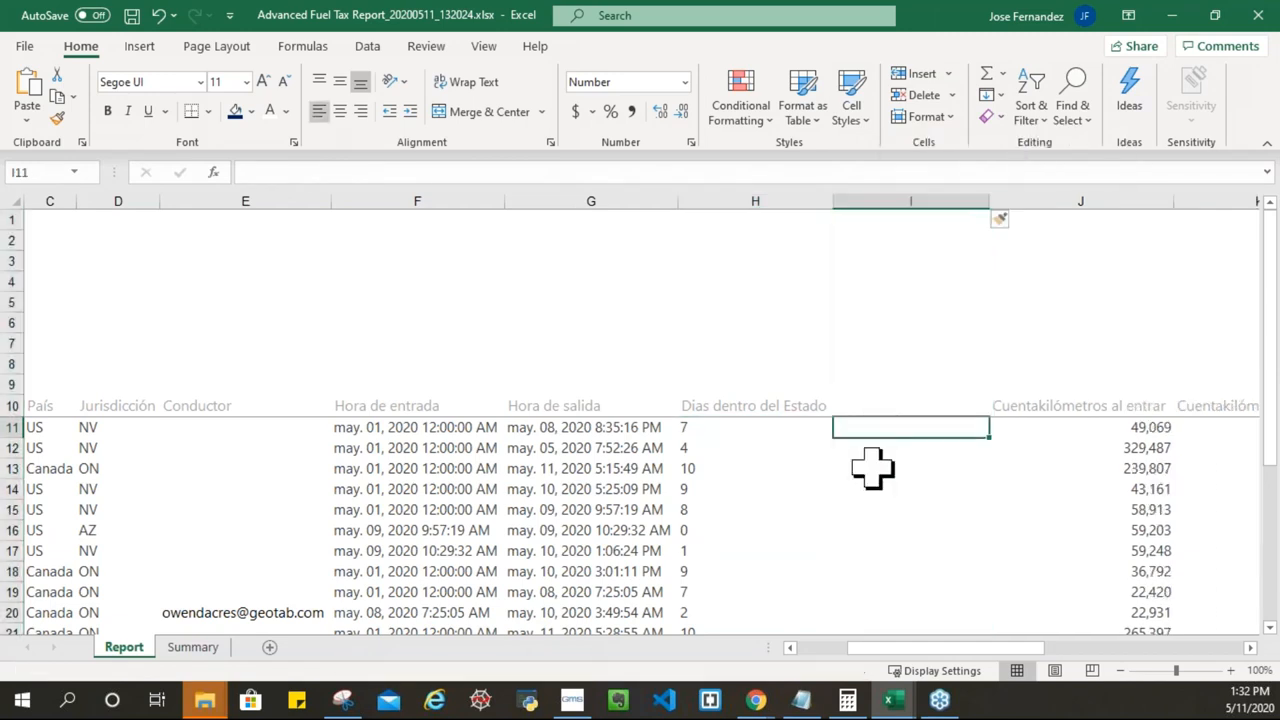
Step: Enter =NETWORKDAYS(F11,G11) in I11, returning 6 working days
{"action": "type", "text": "="}
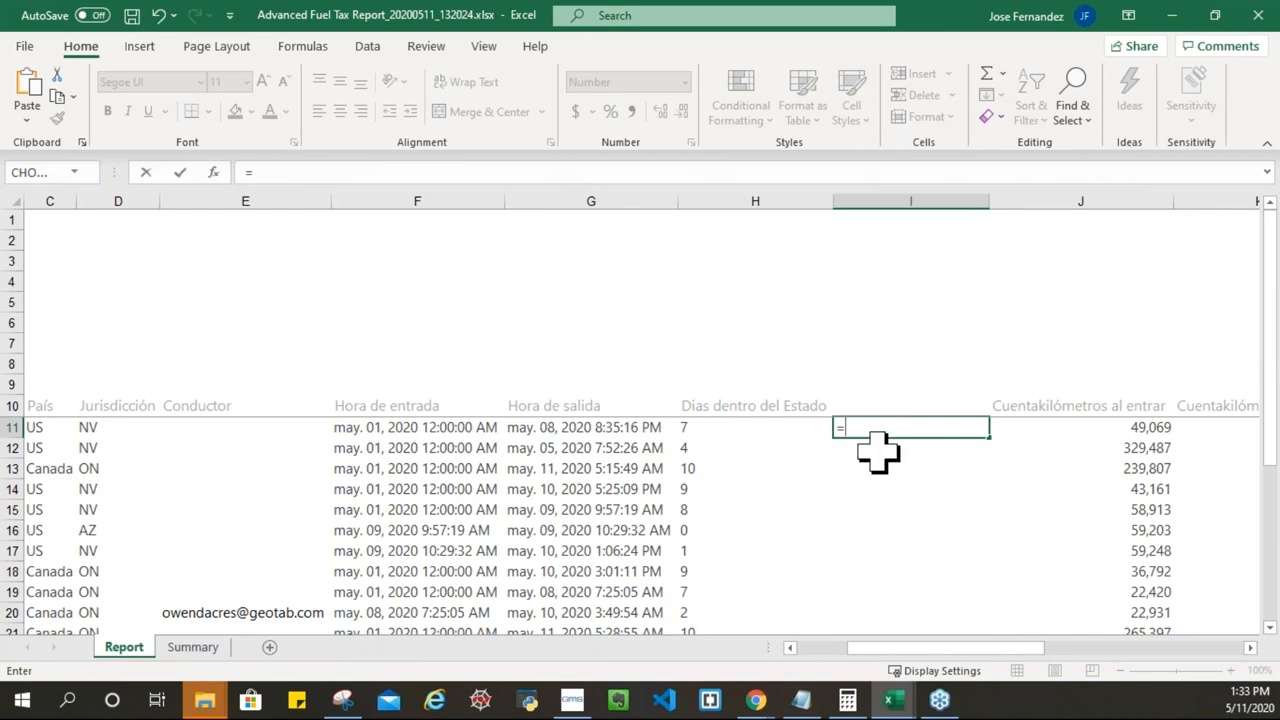
{"action": "type", "text": "net"}
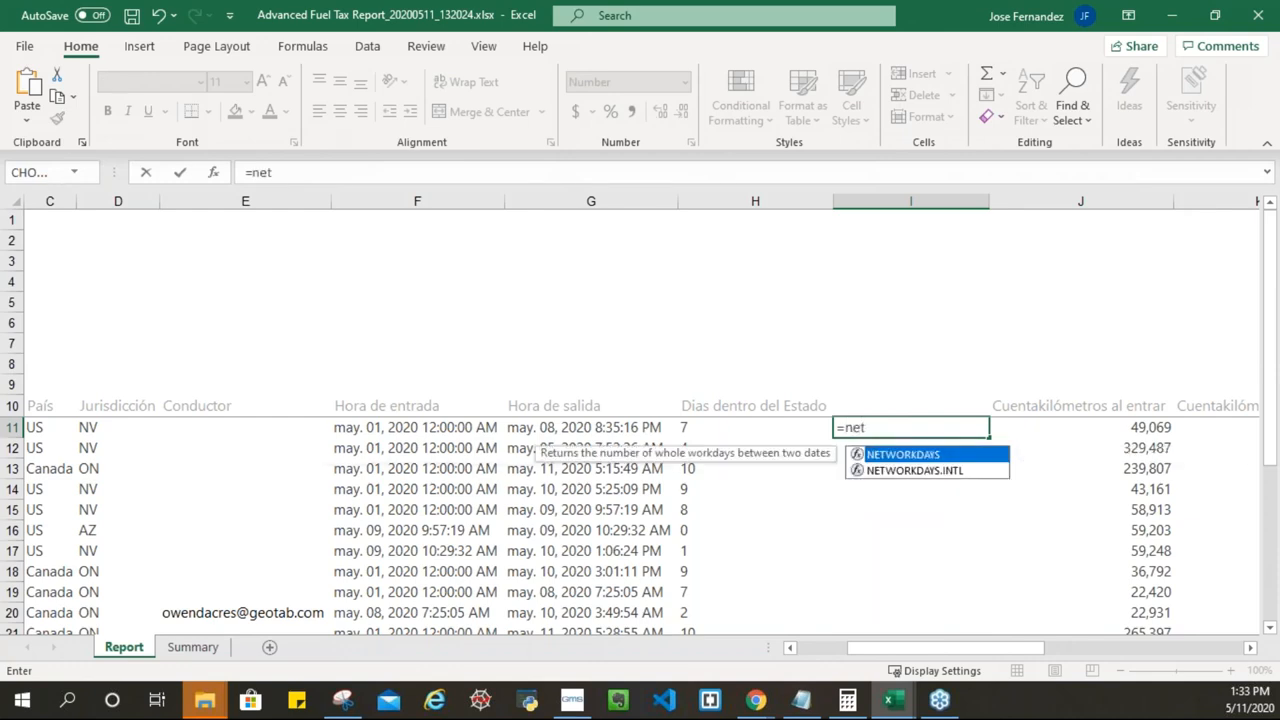
{"action": "double_click", "coordinate": [899, 455]}
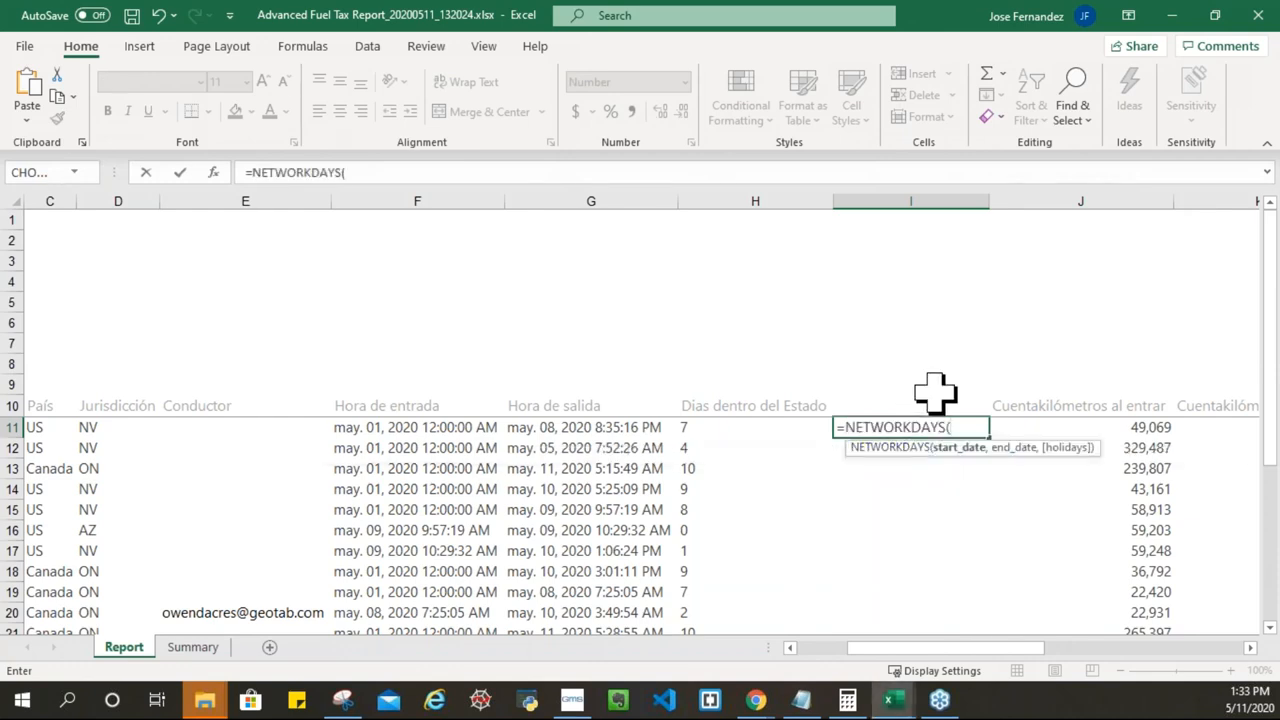
{"action": "left_click", "coordinate": [383, 428]}
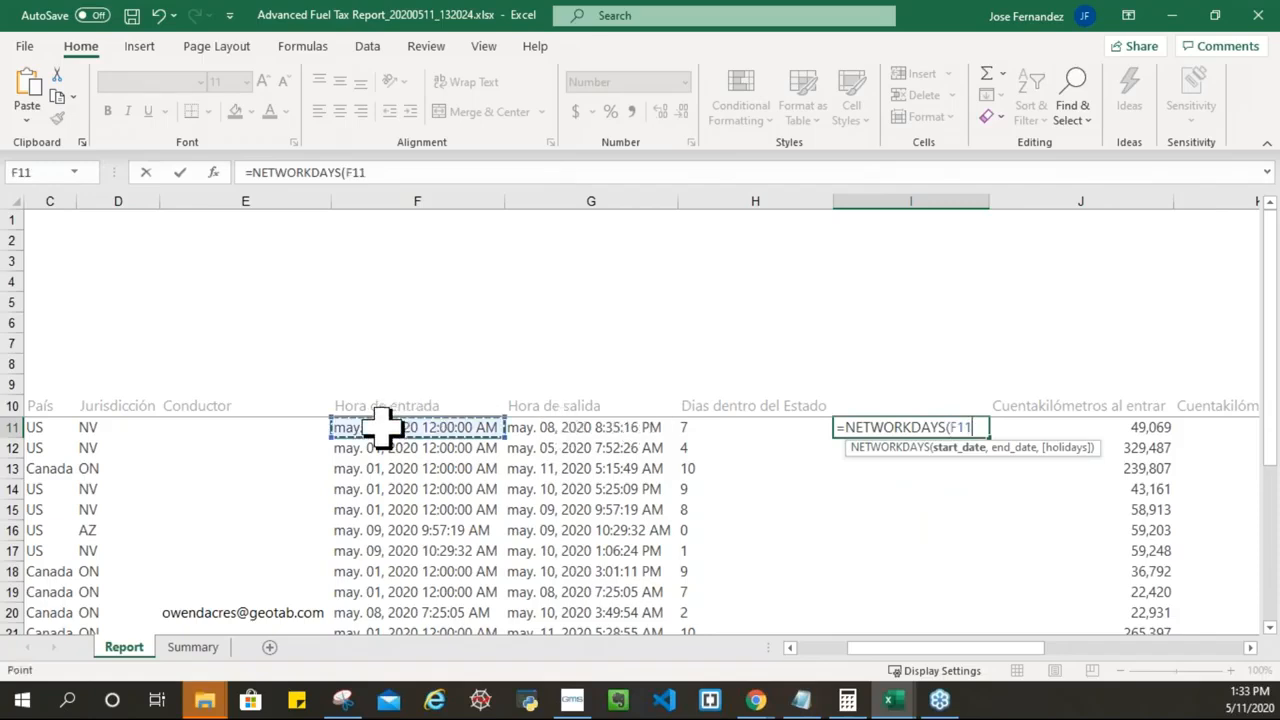
{"action": "type", "text": ","}
{"action": "left_click", "coordinate": [600, 430]}
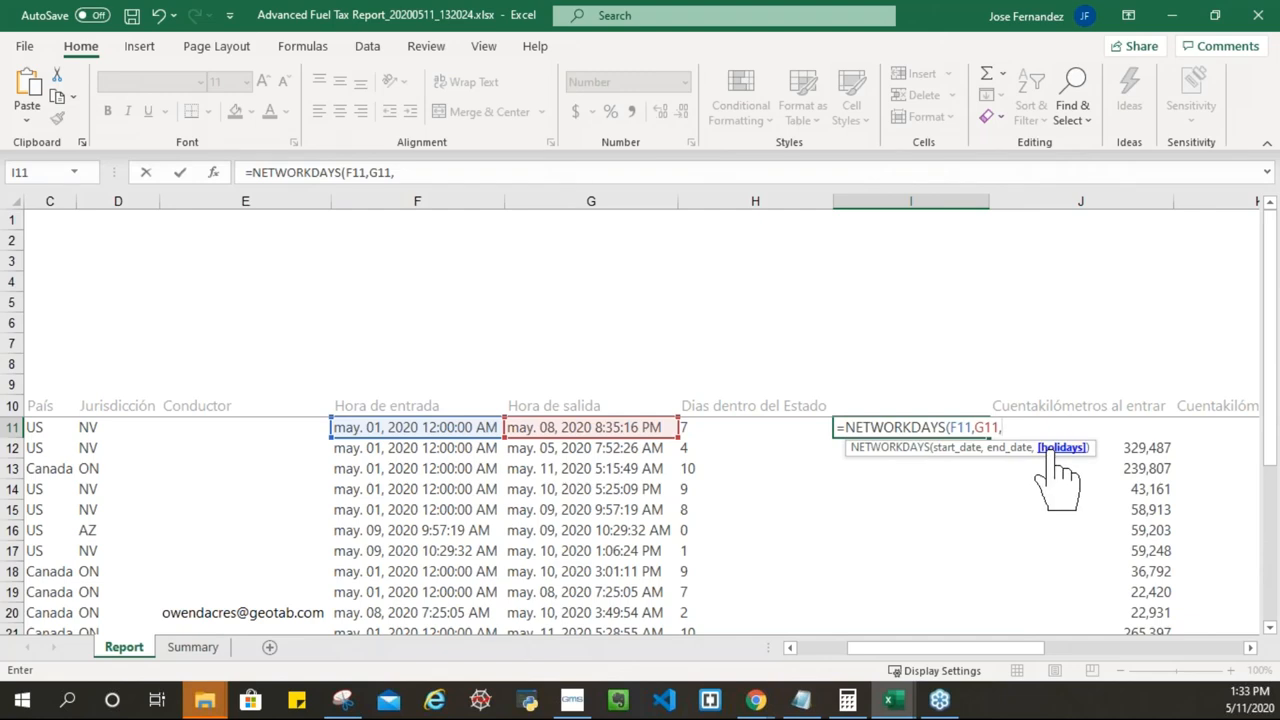
{"action": "key", "text": "BackSpace"}
{"action": "type", "text": ")"}
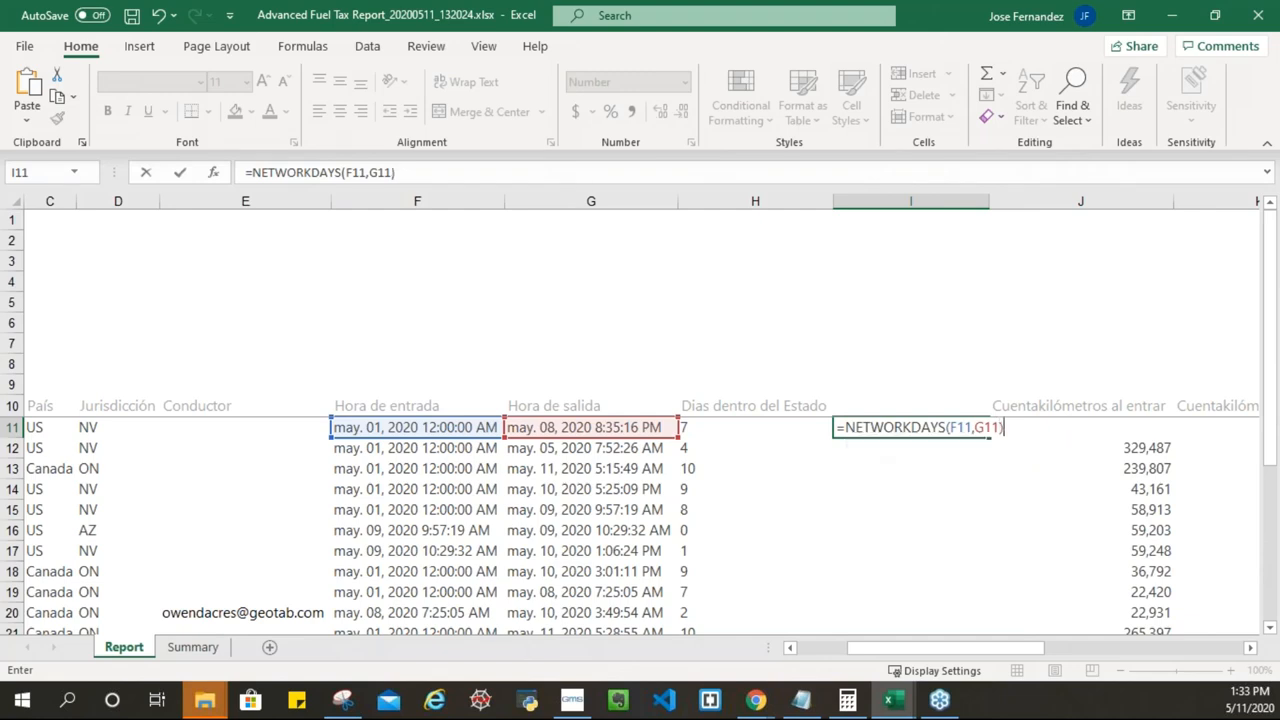
{"action": "key", "text": "Return"}
{"action": "left_click", "coordinate": [889, 428]}
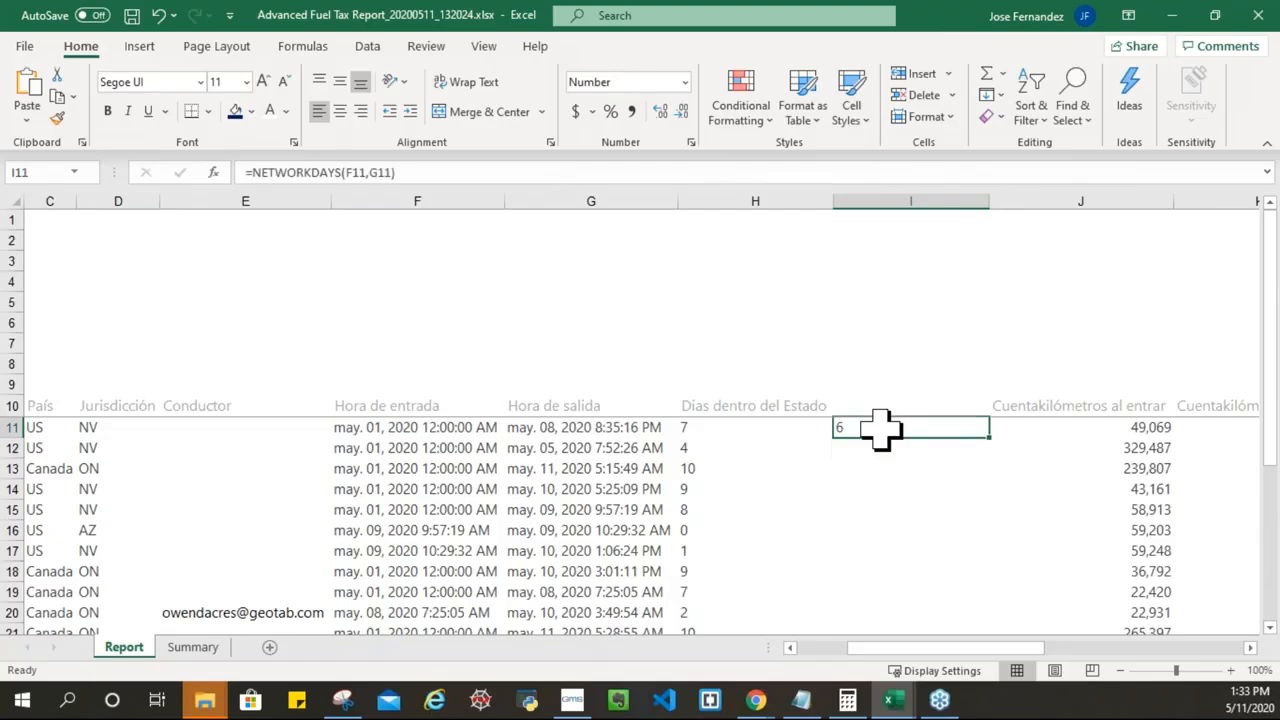
Step: Fill NETWORKDAYS down column I, head it 'Dias laborales dentro del Estado' and autofit
{"action": "double_click", "coordinate": [988, 438]}
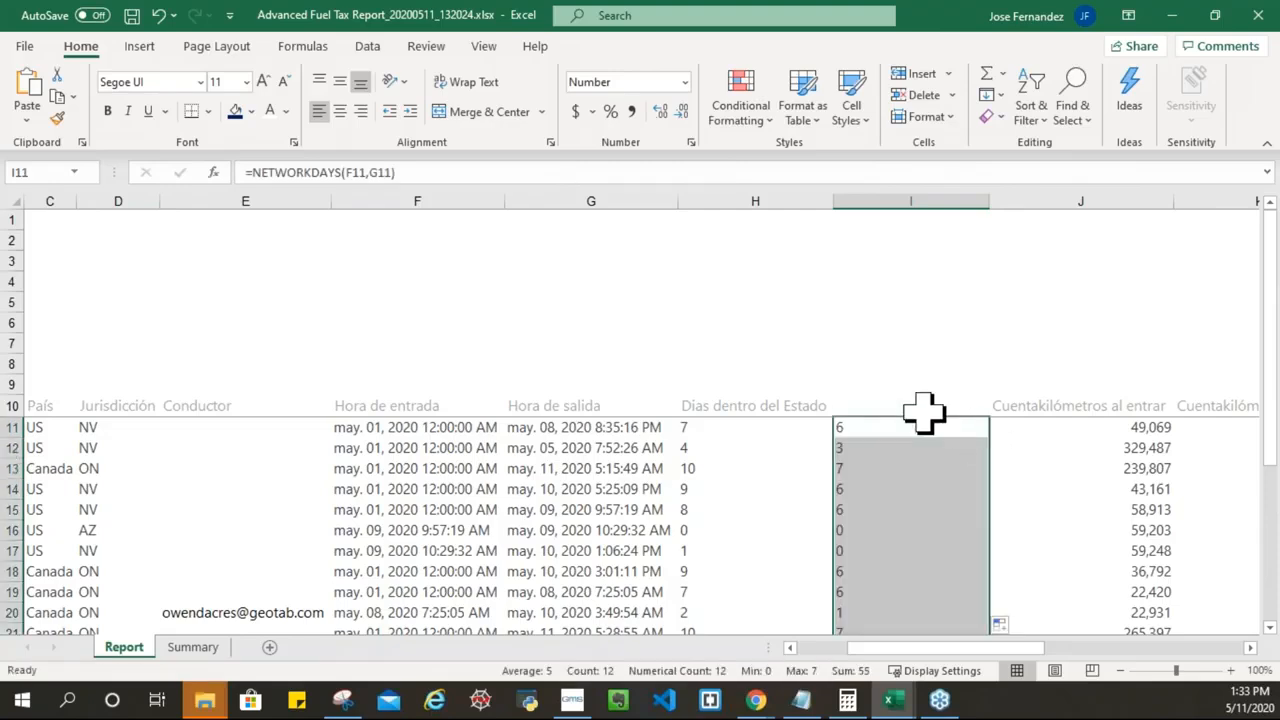
{"action": "left_click", "coordinate": [920, 408]}
{"action": "type", "text": "Dias laborales"}
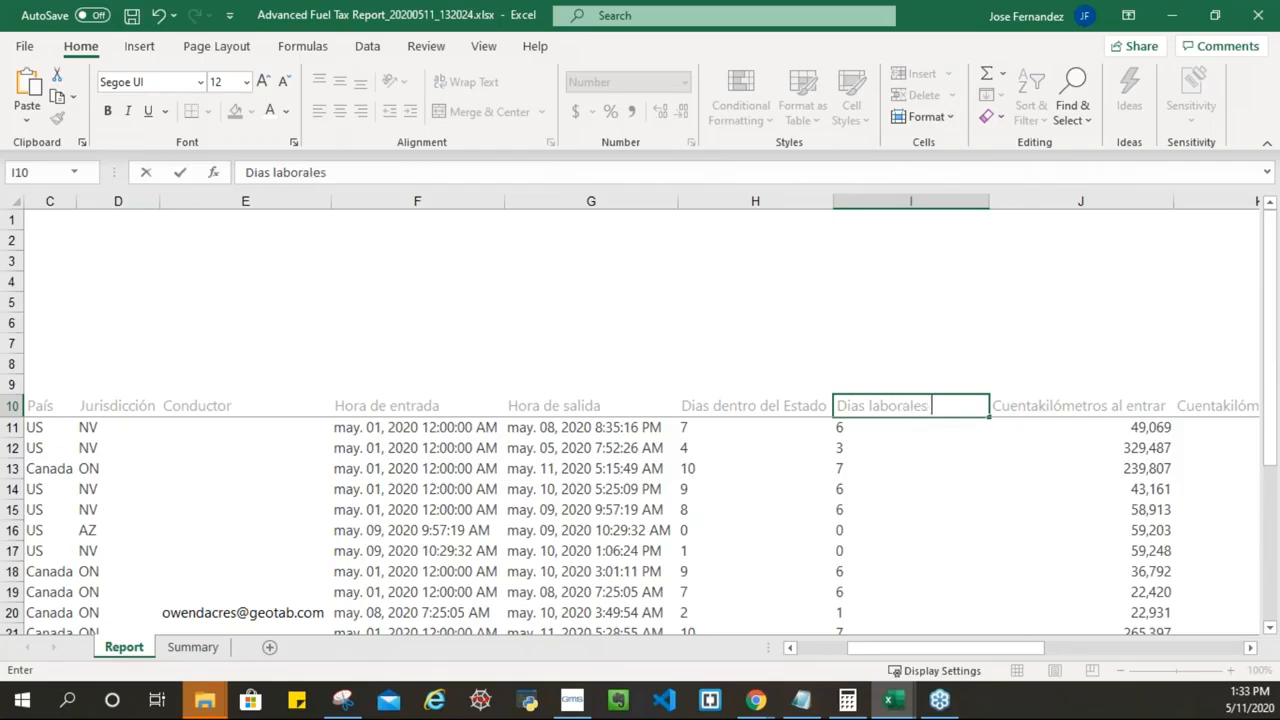
{"action": "type", "text": " dentro del Estado"}
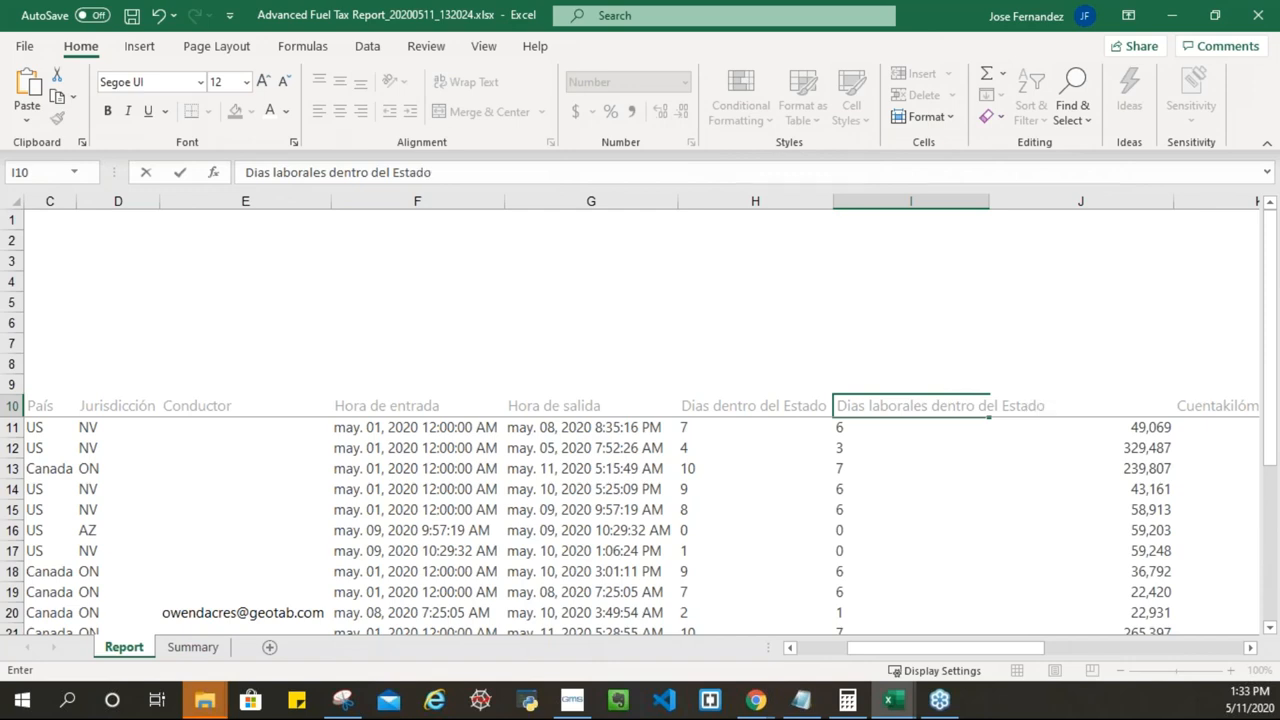
{"action": "key", "text": "Return"}
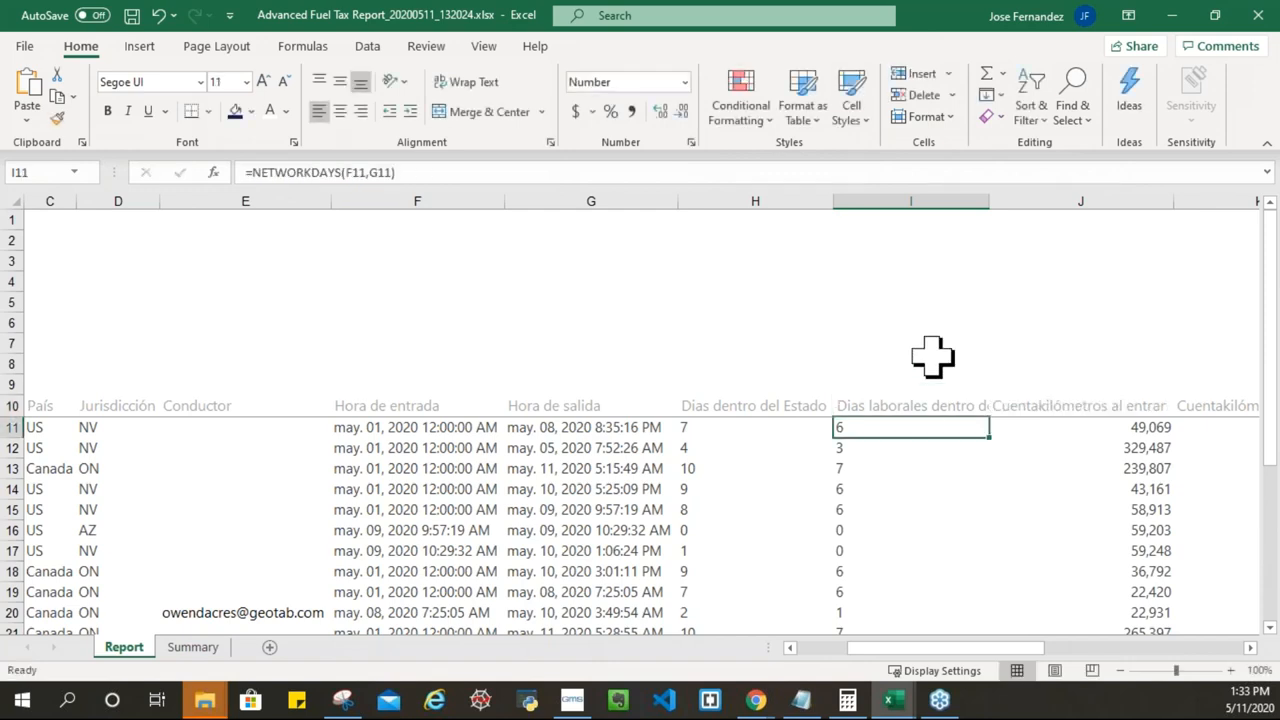
{"action": "double_click", "coordinate": [991, 200]}
{"action": "key", "text": "Up"}
{"action": "key", "text": "Down"}
{"action": "left_click", "coordinate": [735, 430]}
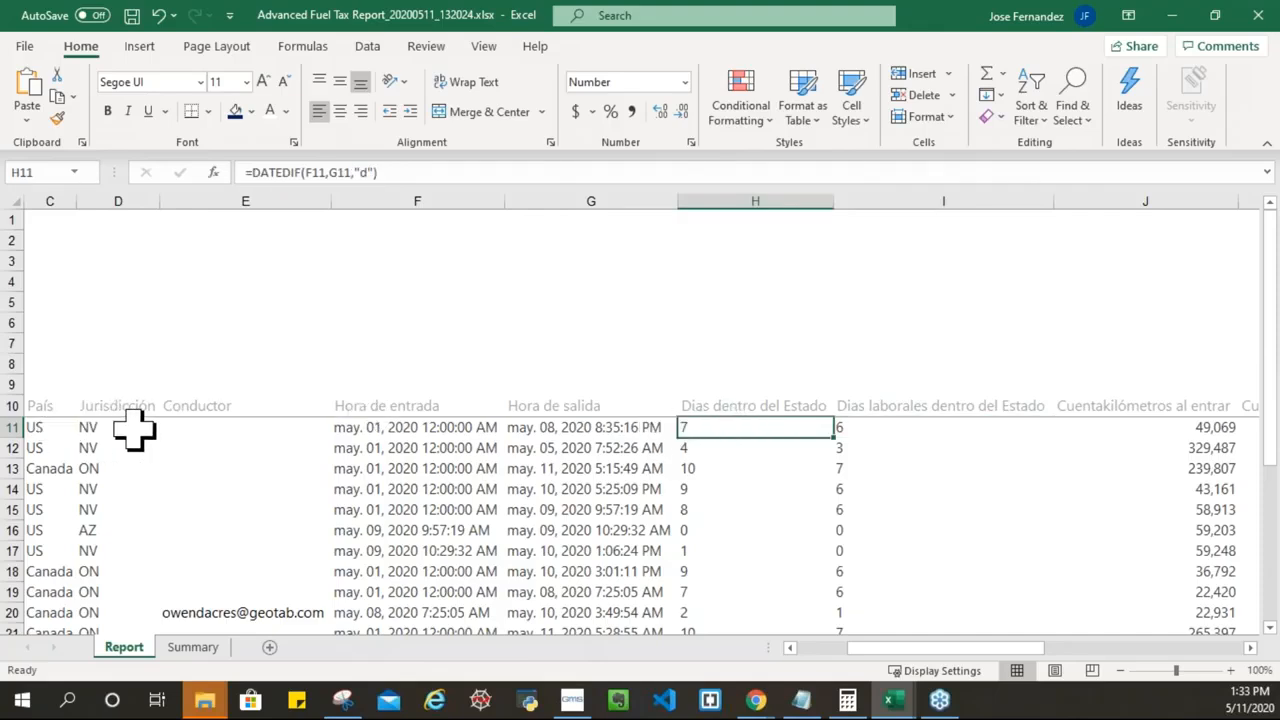
Step: Check the working-days results for rows 11–13, then go to the Summary sheet
{"action": "left_click", "coordinate": [868, 428]}
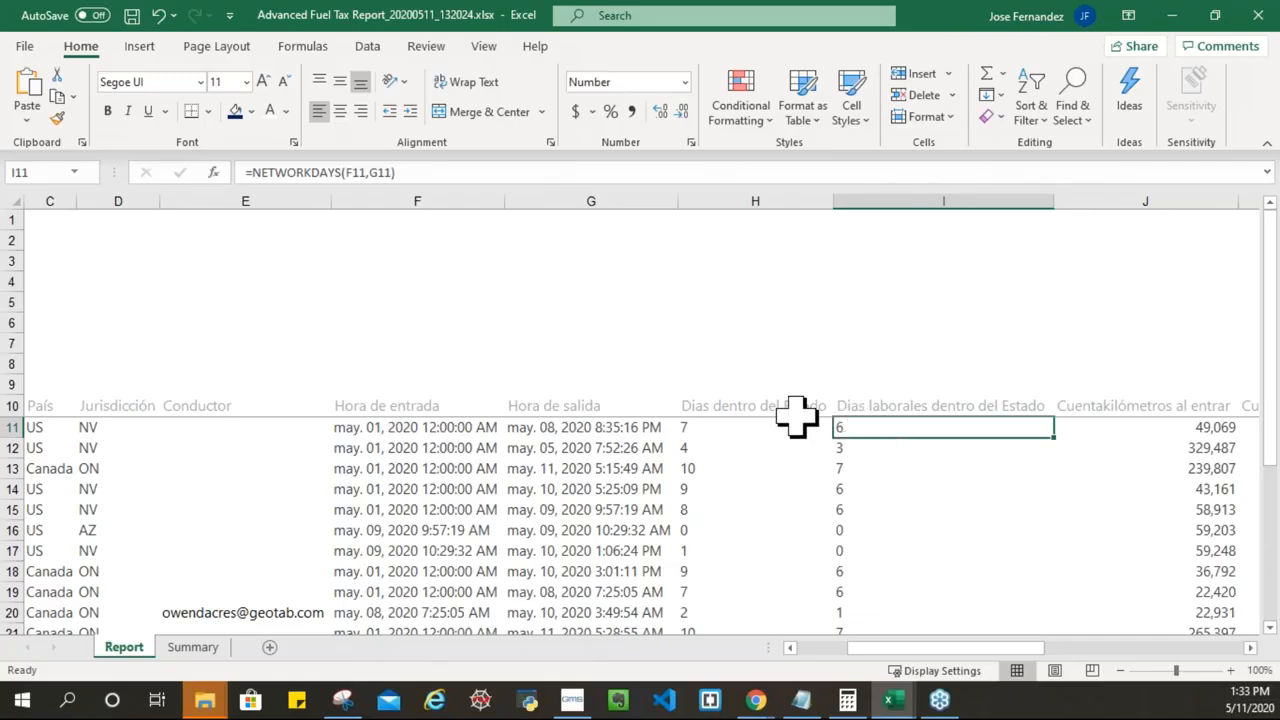
{"action": "left_click", "coordinate": [425, 450]}
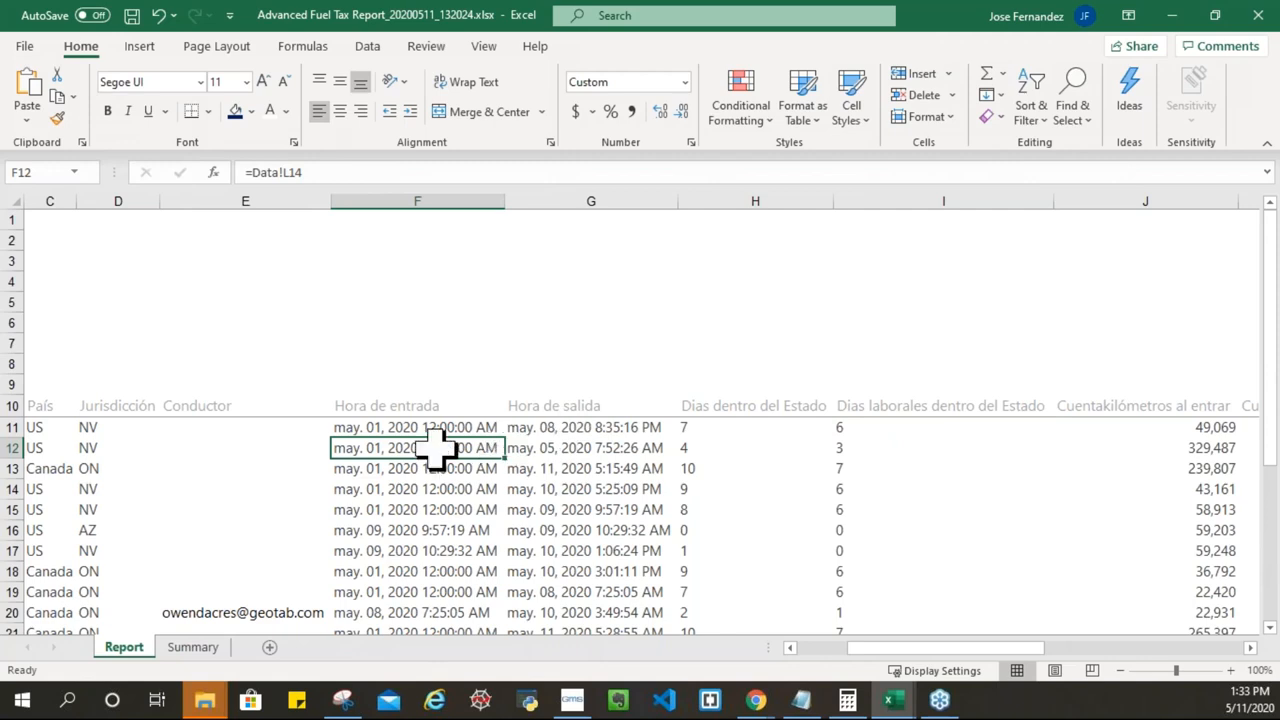
{"action": "left_click", "coordinate": [836, 448]}
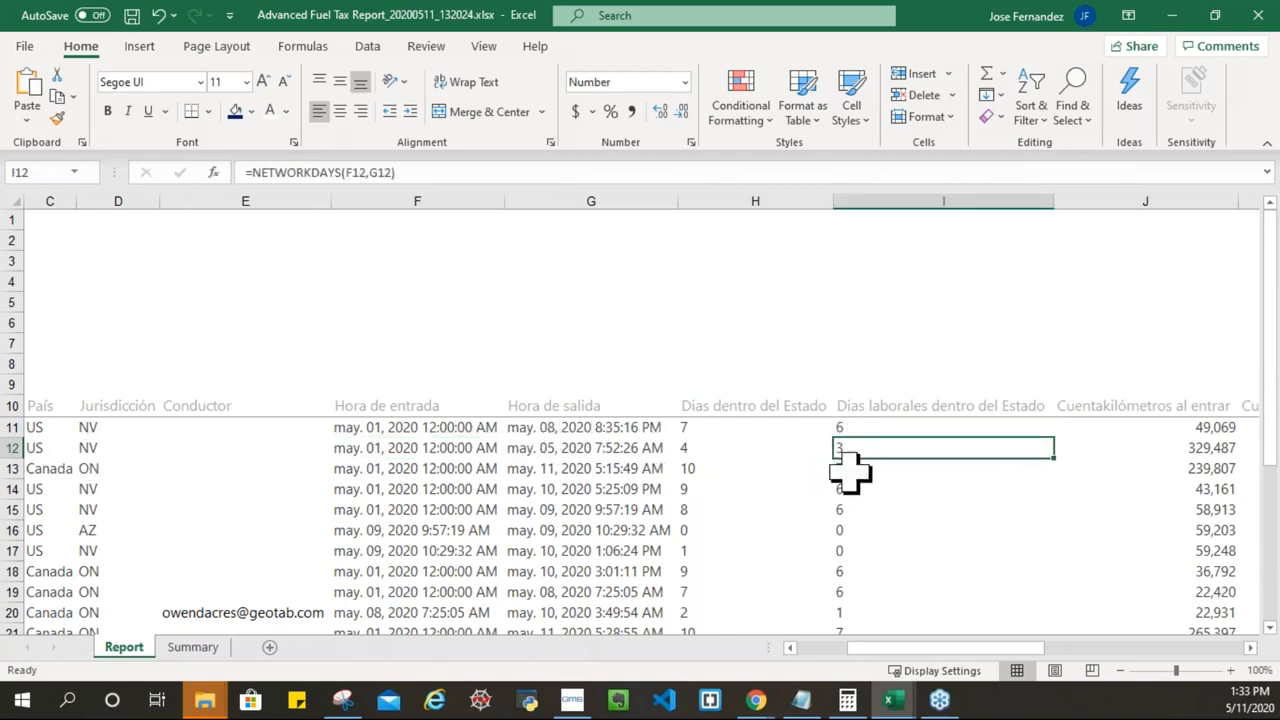
{"action": "left_click", "coordinate": [690, 468]}
{"action": "left_click", "coordinate": [855, 470]}
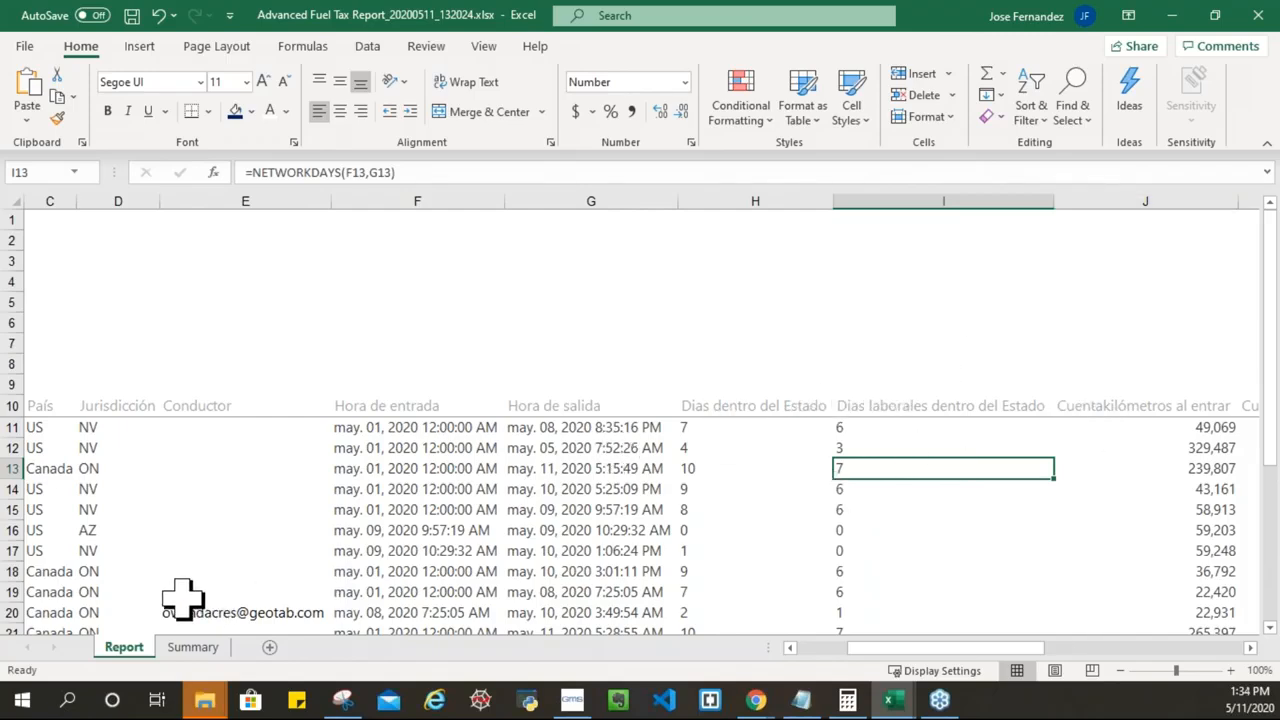
{"action": "left_click", "coordinate": [192, 647]}
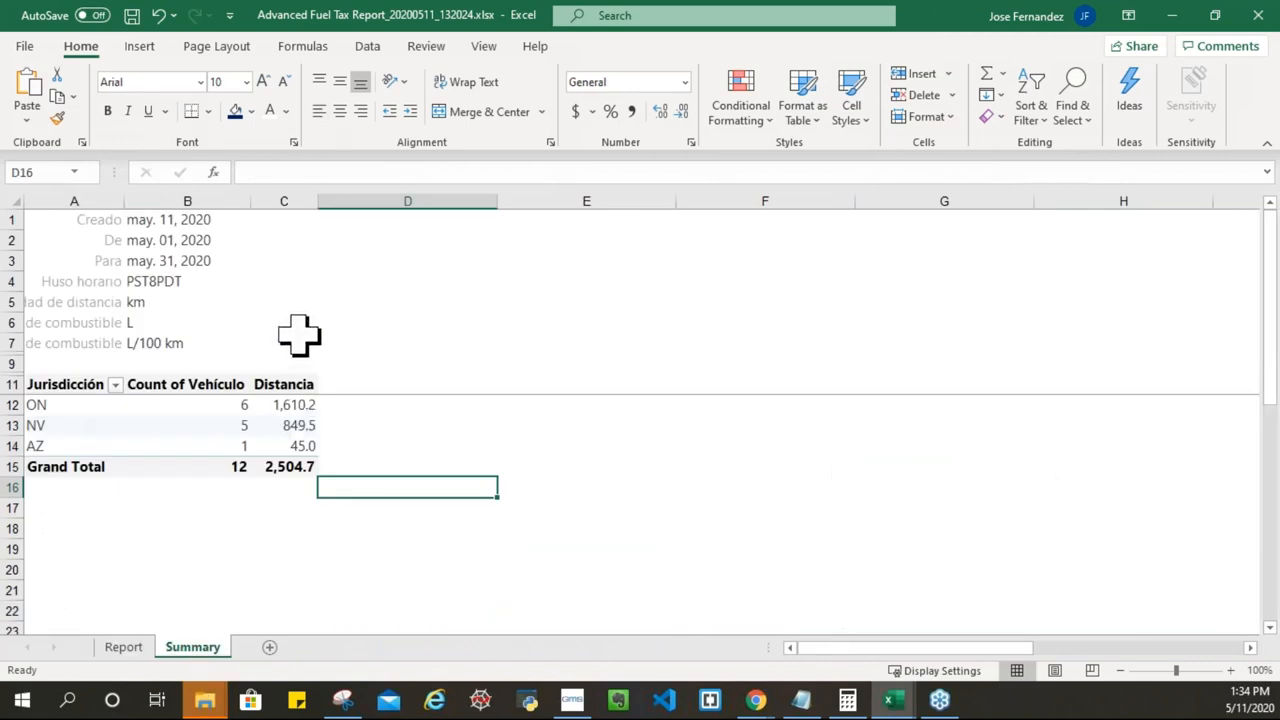
Step: Select the Summary pivot's Distancia column C, then deselect it
{"action": "left_click", "coordinate": [272, 190]}
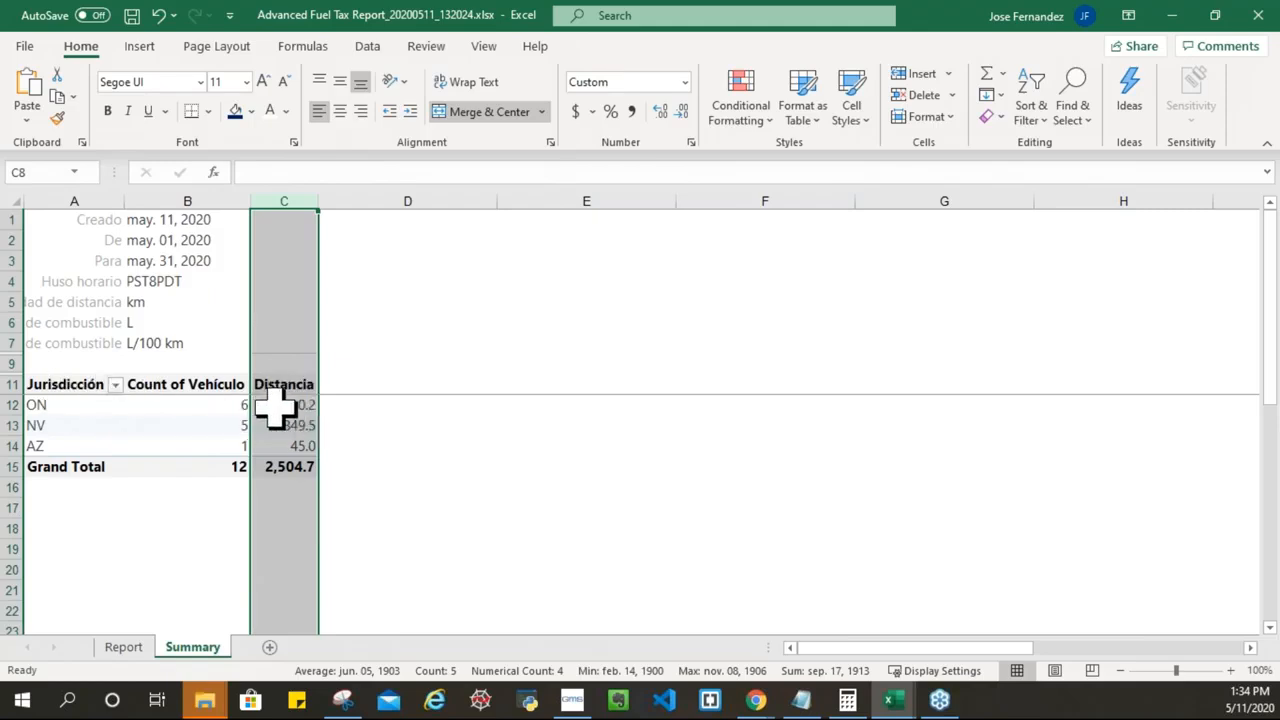
{"action": "left_click", "coordinate": [283, 302]}
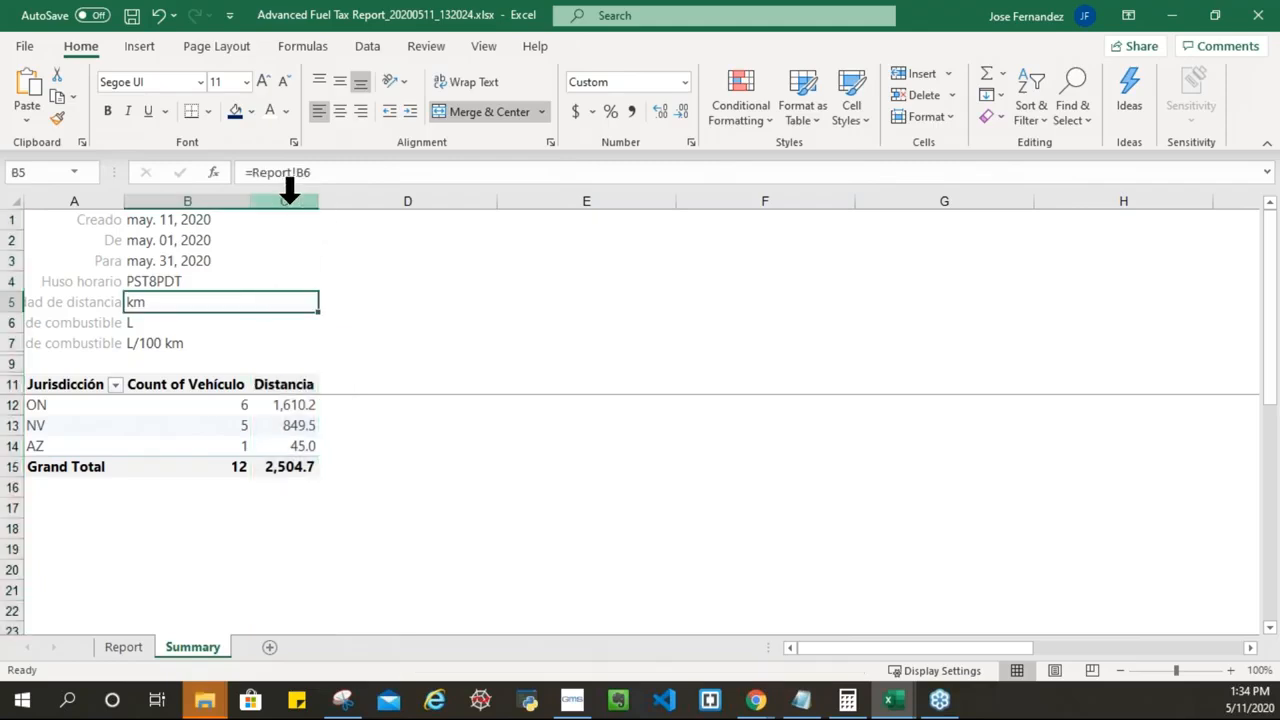
{"action": "left_click", "coordinate": [297, 198]}
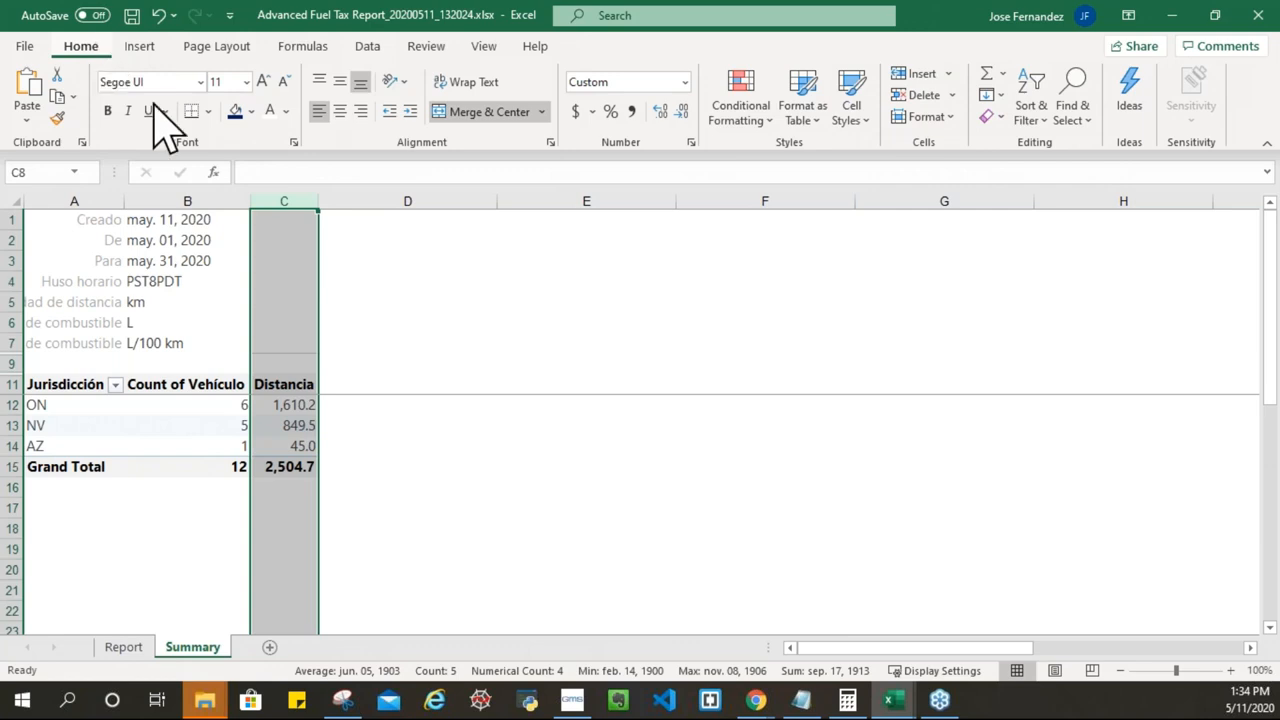
{"action": "left_click", "coordinate": [772, 124]}
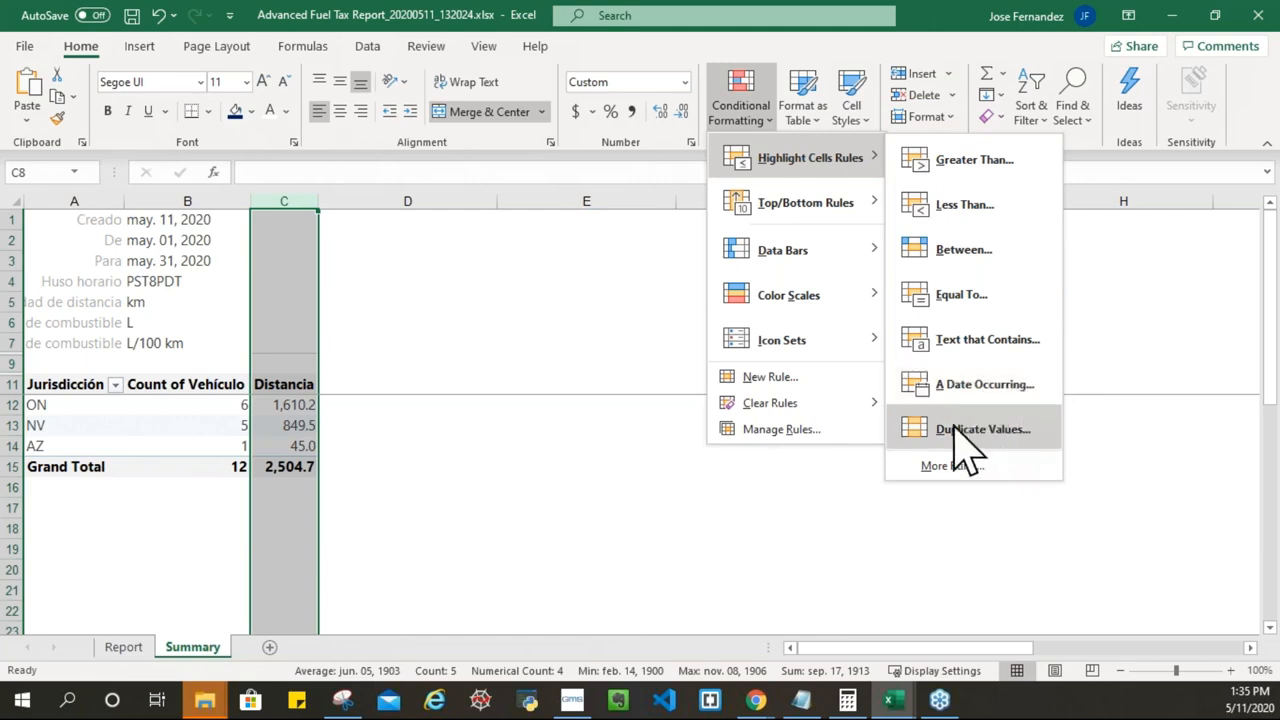
{"action": "mouse_move", "coordinate": [846, 222]}
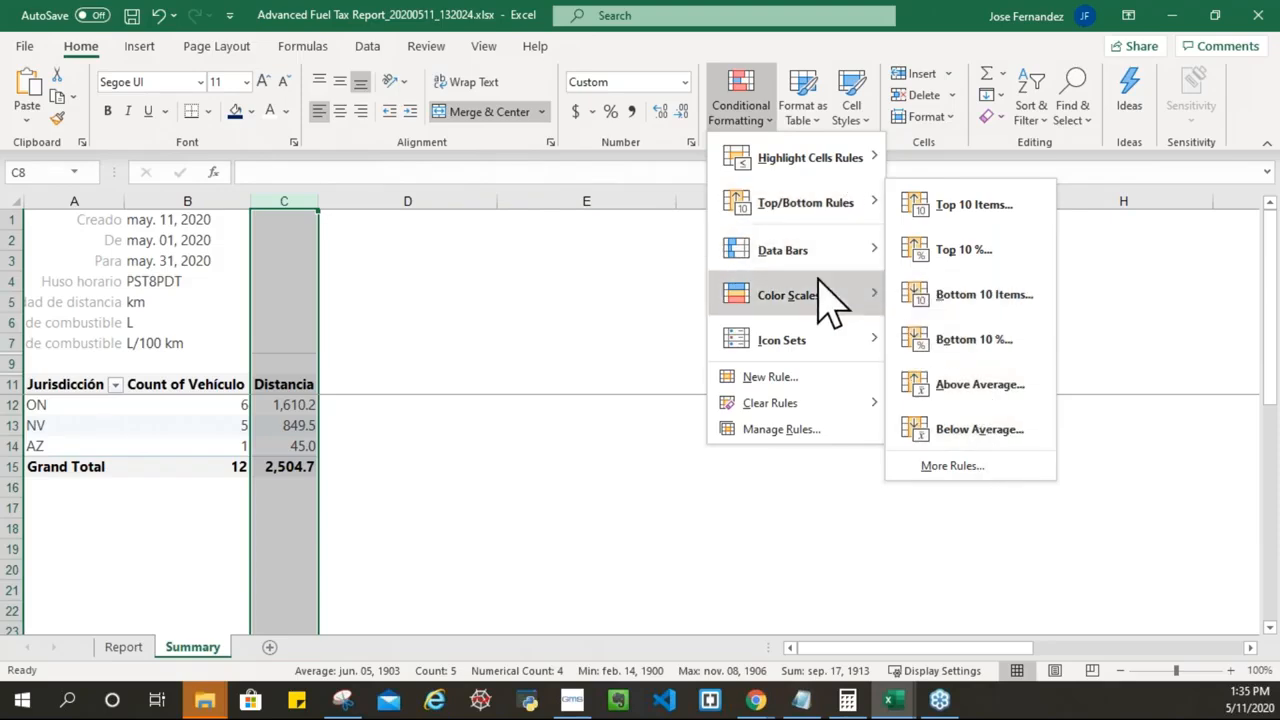
{"action": "mouse_move", "coordinate": [862, 258]}
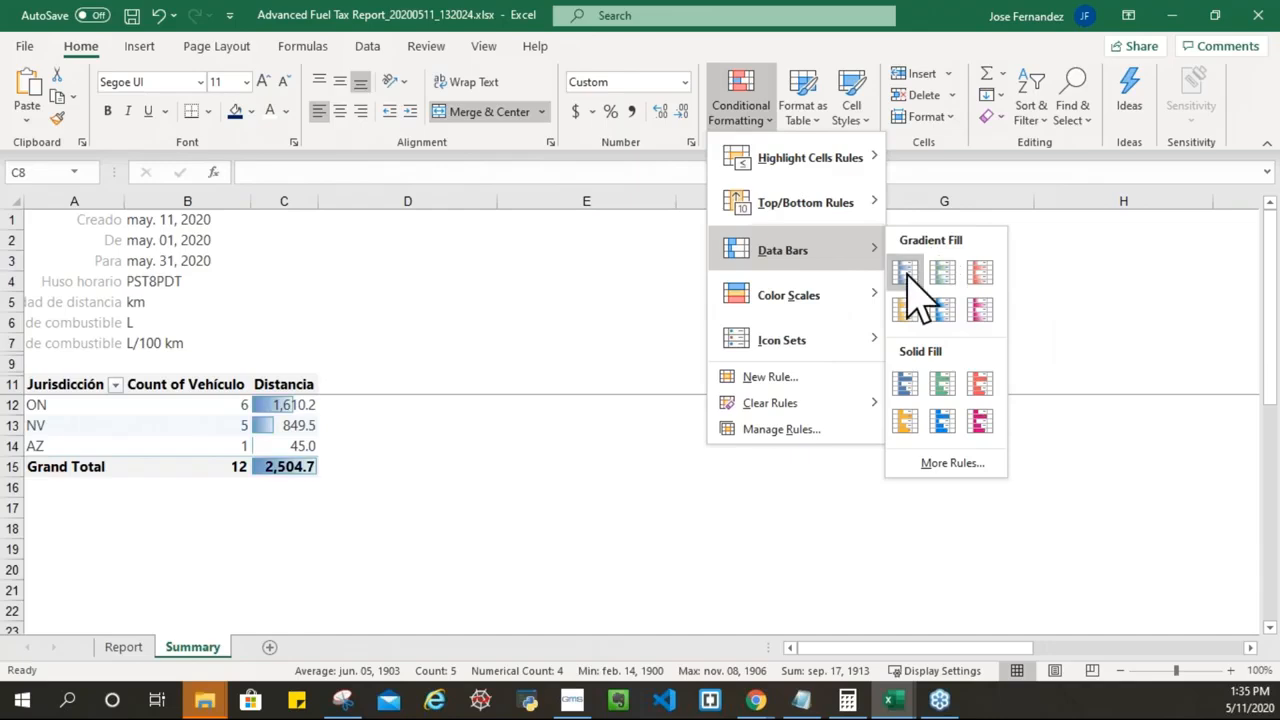
{"action": "left_click", "coordinate": [985, 315]}
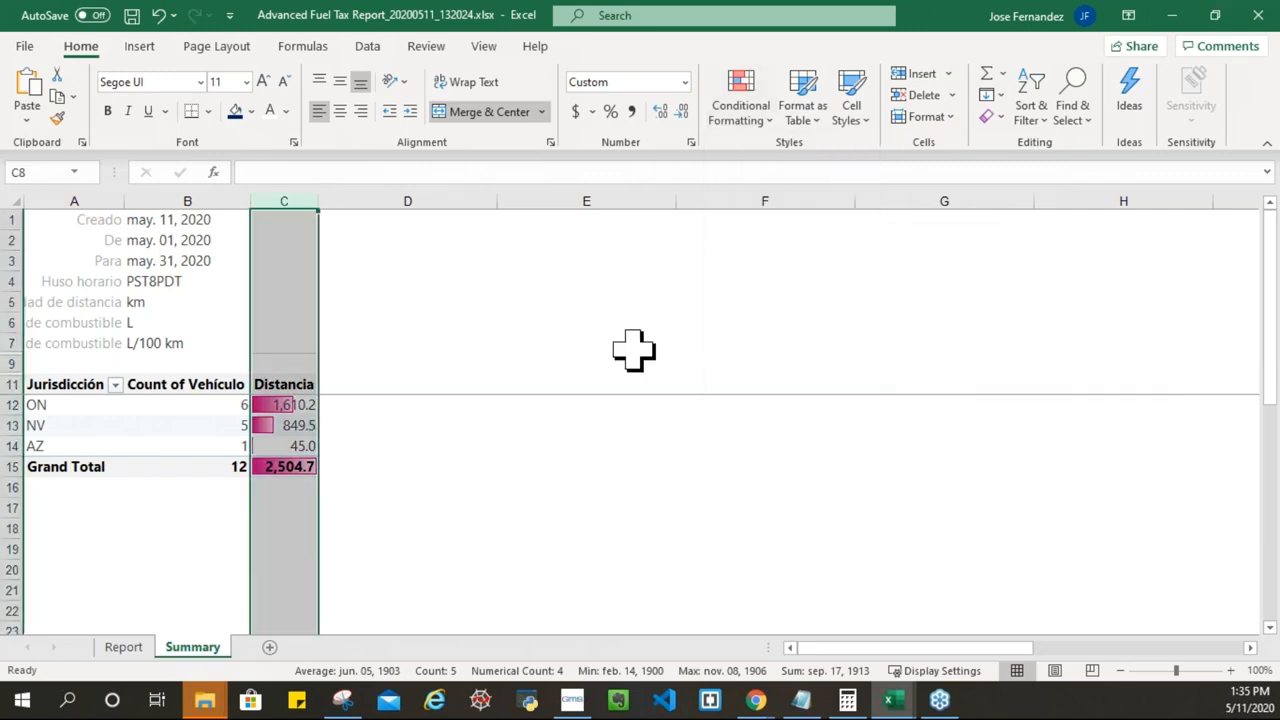
{"action": "left_click", "coordinate": [349, 409]}
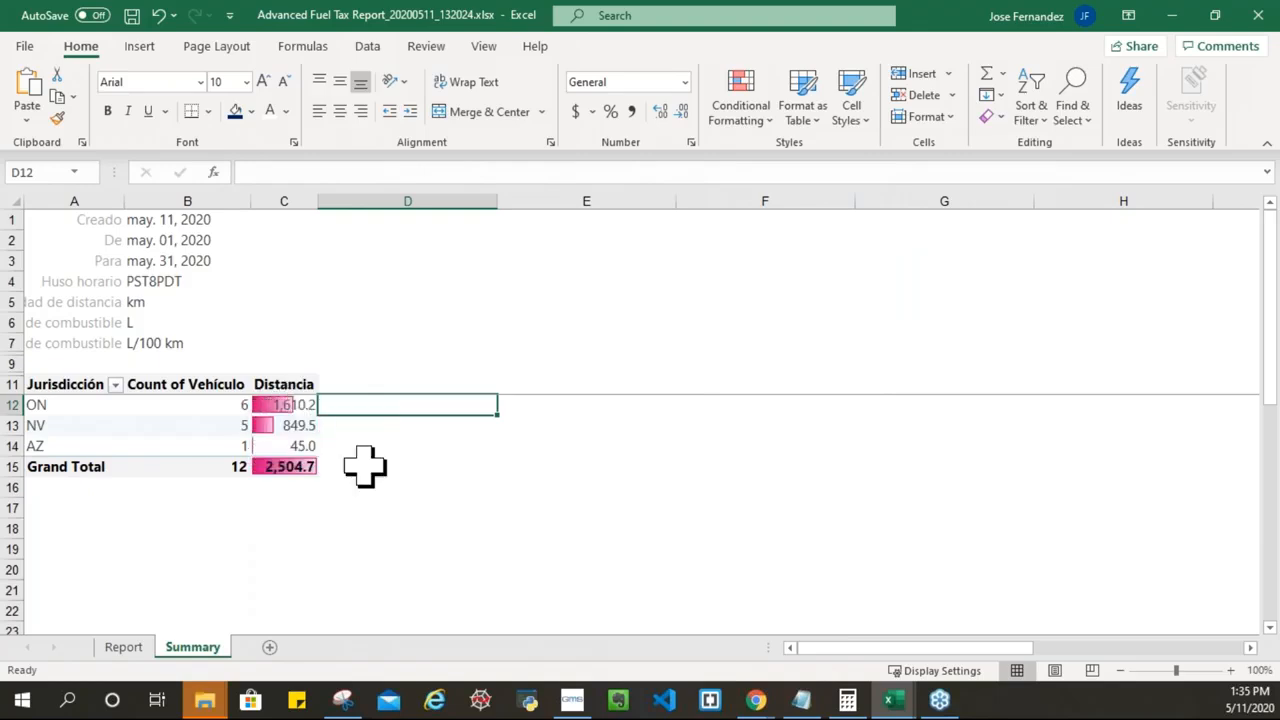
{"action": "left_click", "coordinate": [296, 420]}
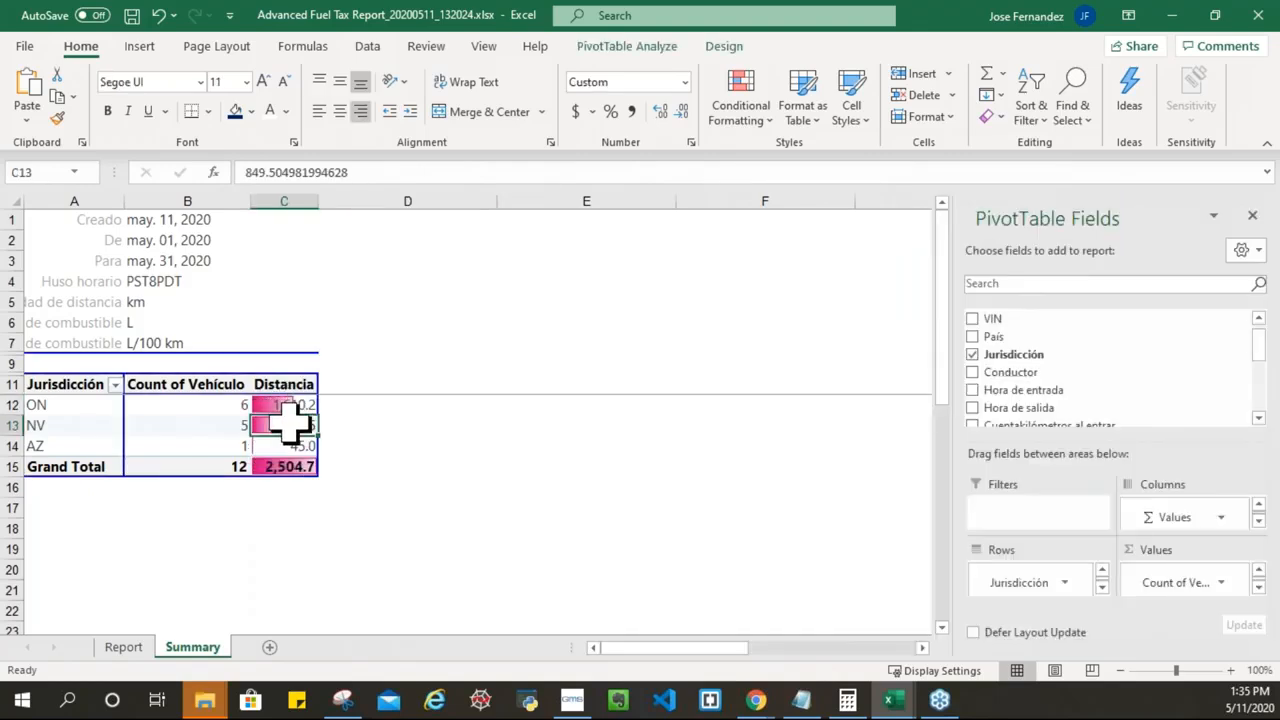
{"action": "left_click", "coordinate": [258, 446]}
{"action": "left_click", "coordinate": [428, 445]}
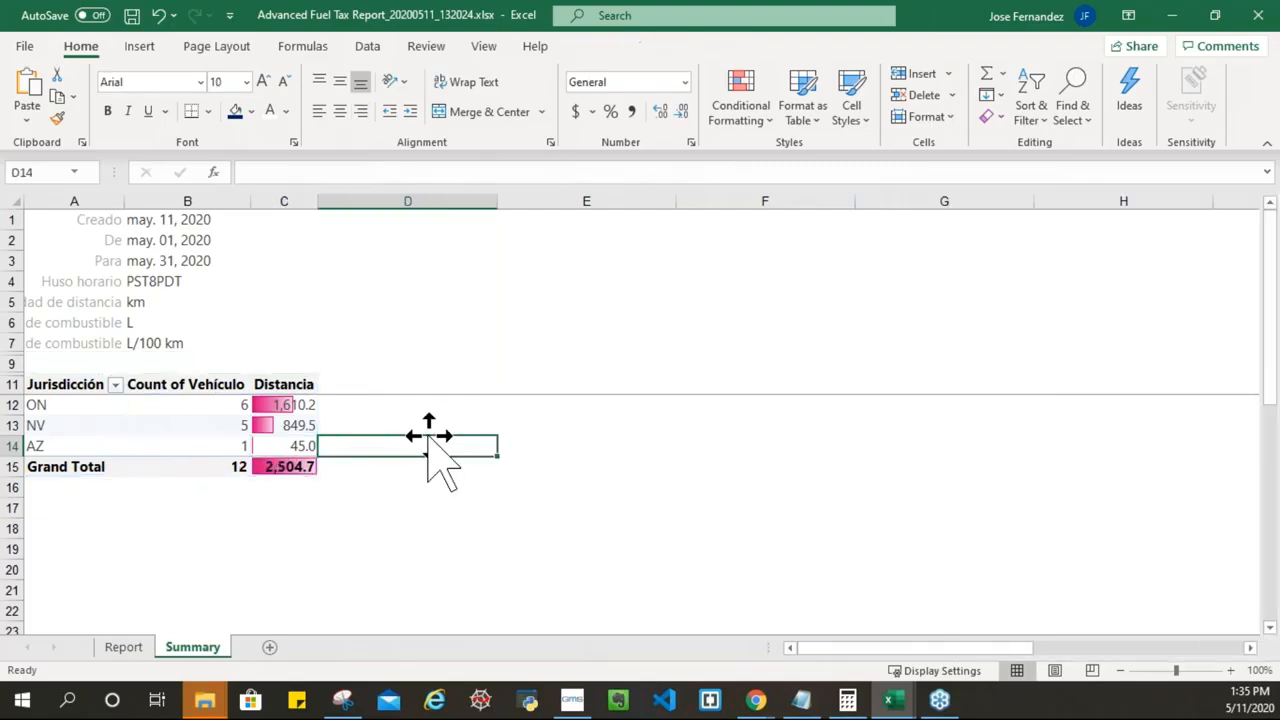
{"action": "key", "text": "ctrl+z"}
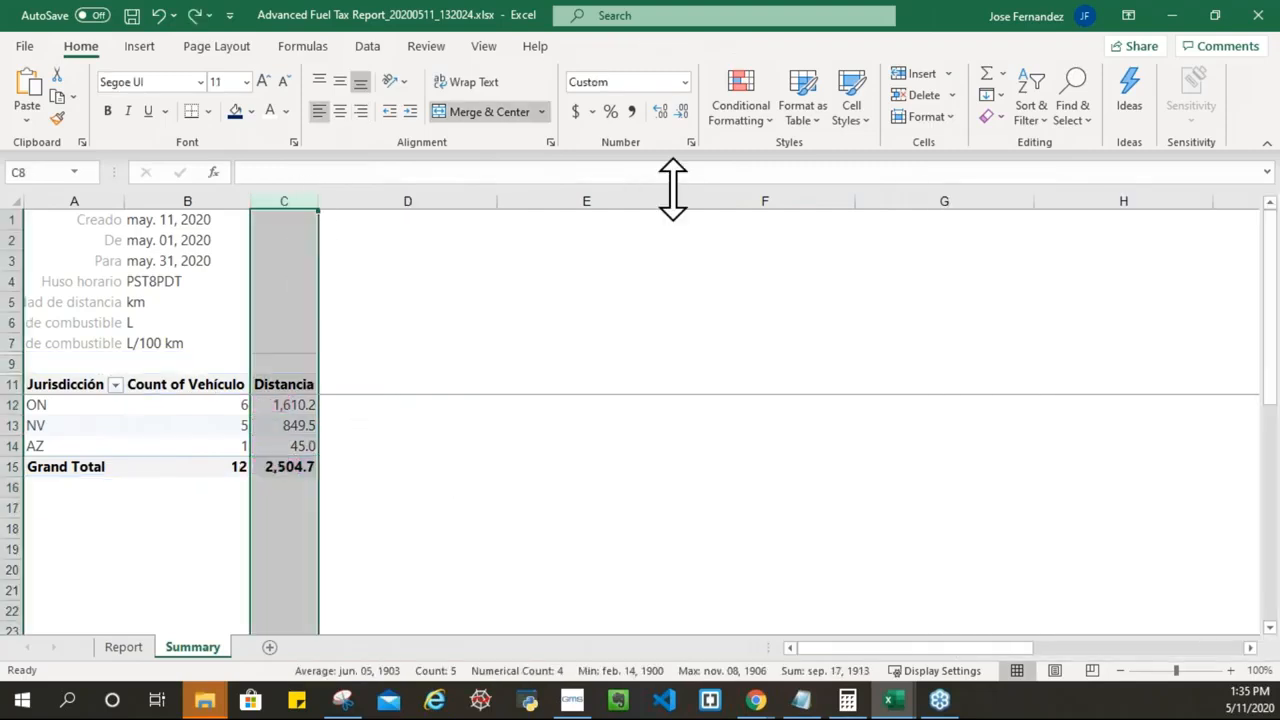
{"action": "left_click", "coordinate": [765, 118]}
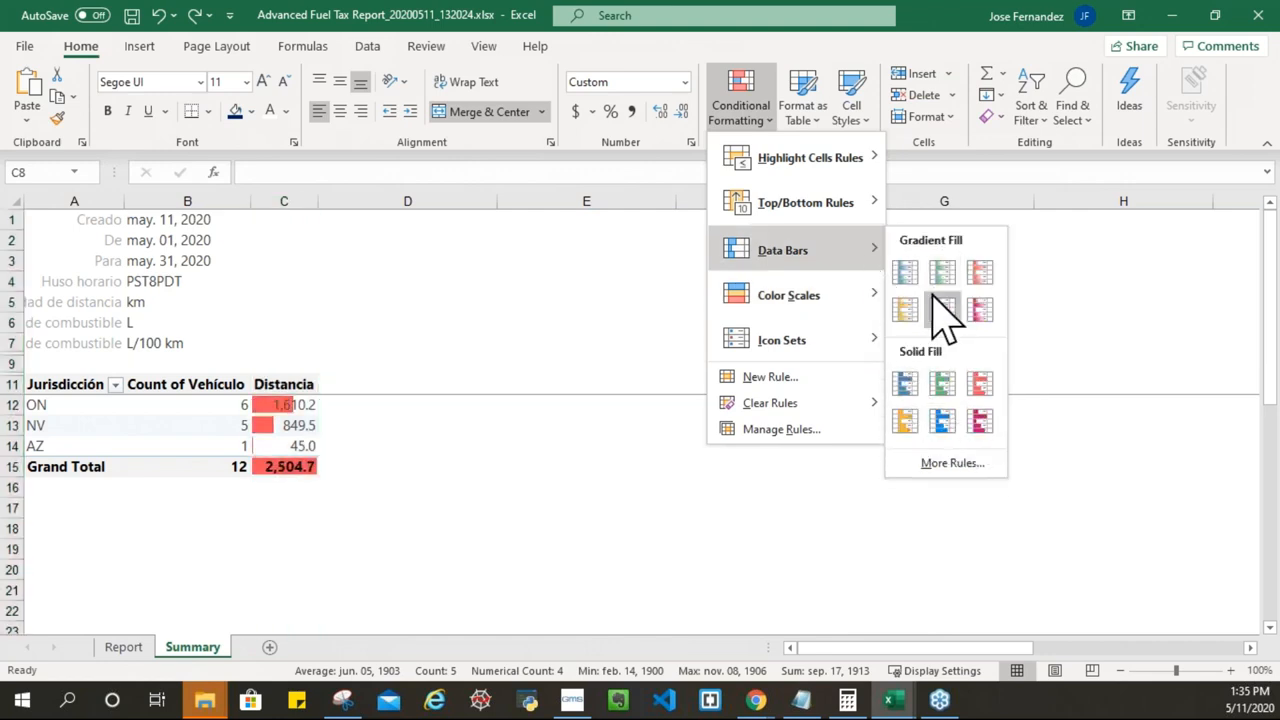
{"action": "mouse_move", "coordinate": [869, 298]}
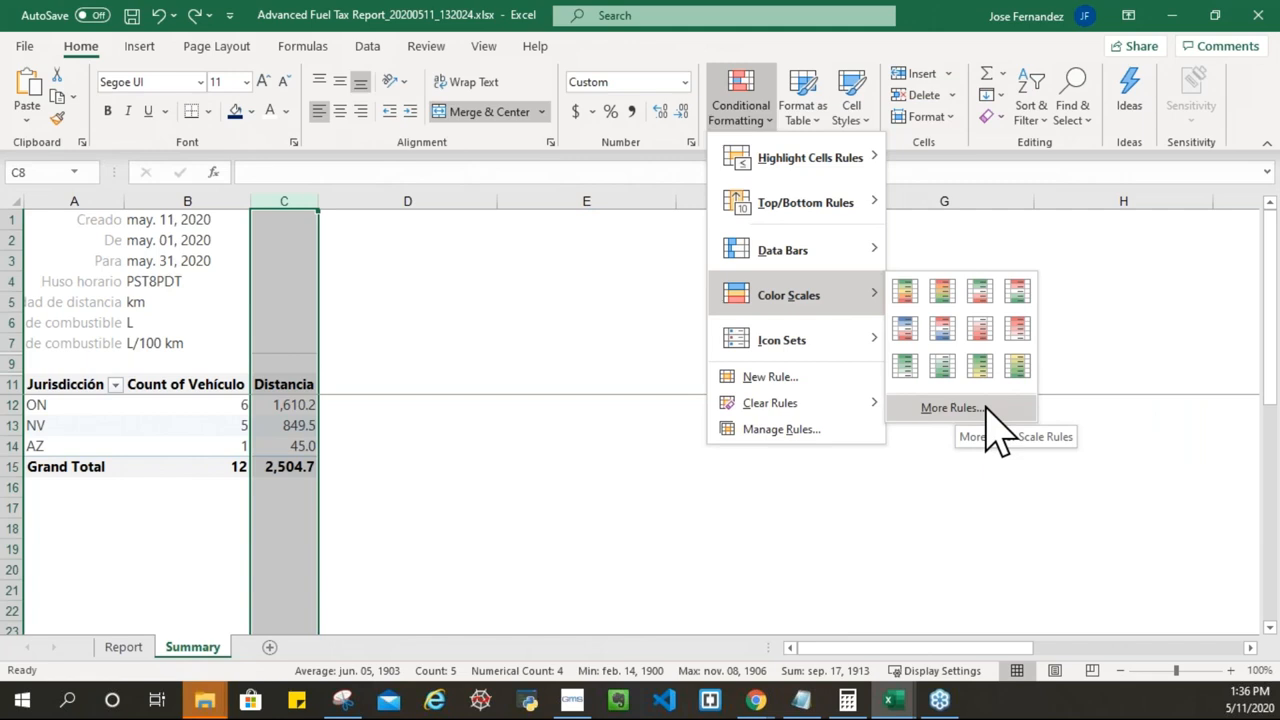
{"action": "left_click", "coordinate": [1012, 326]}
{"action": "left_click", "coordinate": [294, 447]}
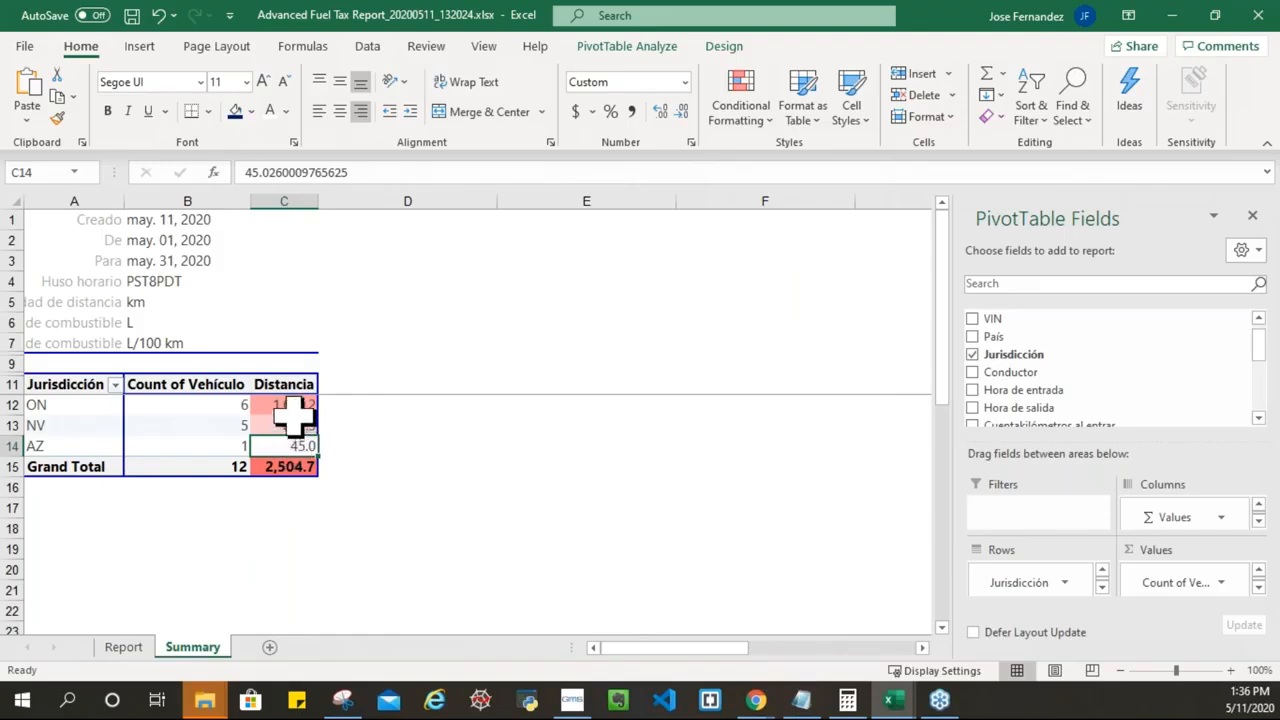
{"action": "left_click", "coordinate": [298, 467]}
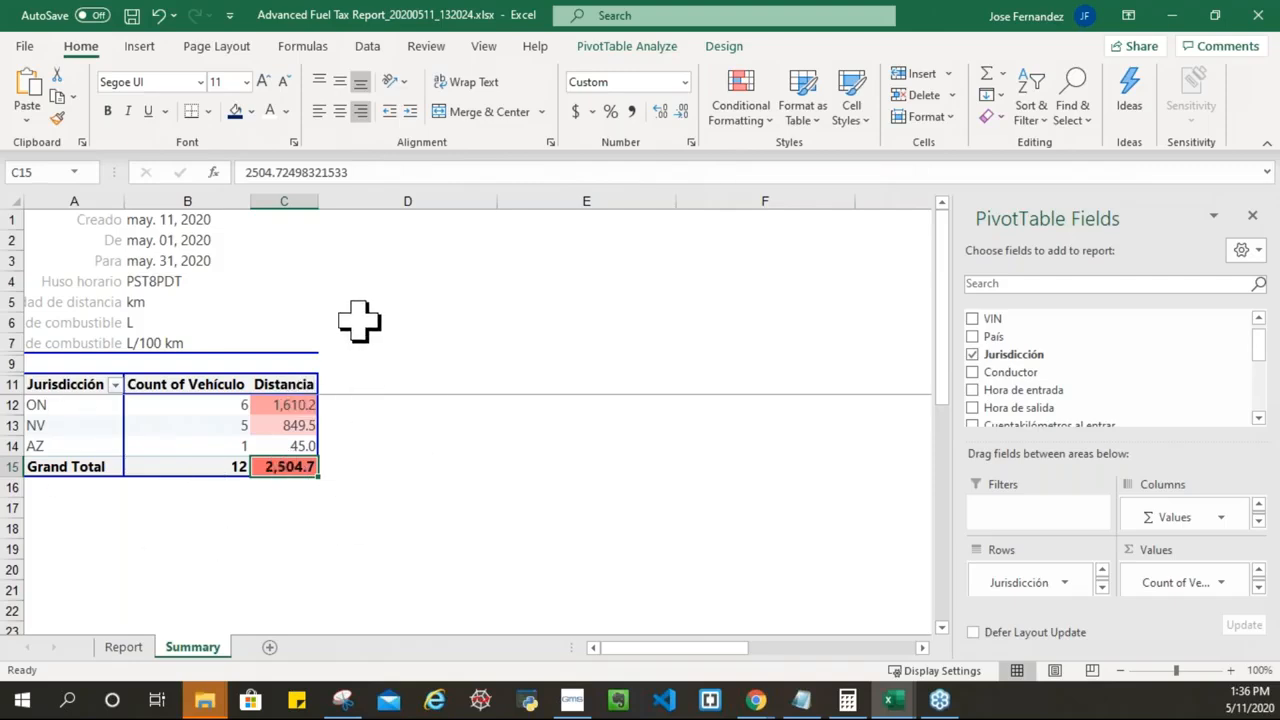
{"action": "left_click", "coordinate": [423, 400]}
{"action": "left_click", "coordinate": [284, 201]}
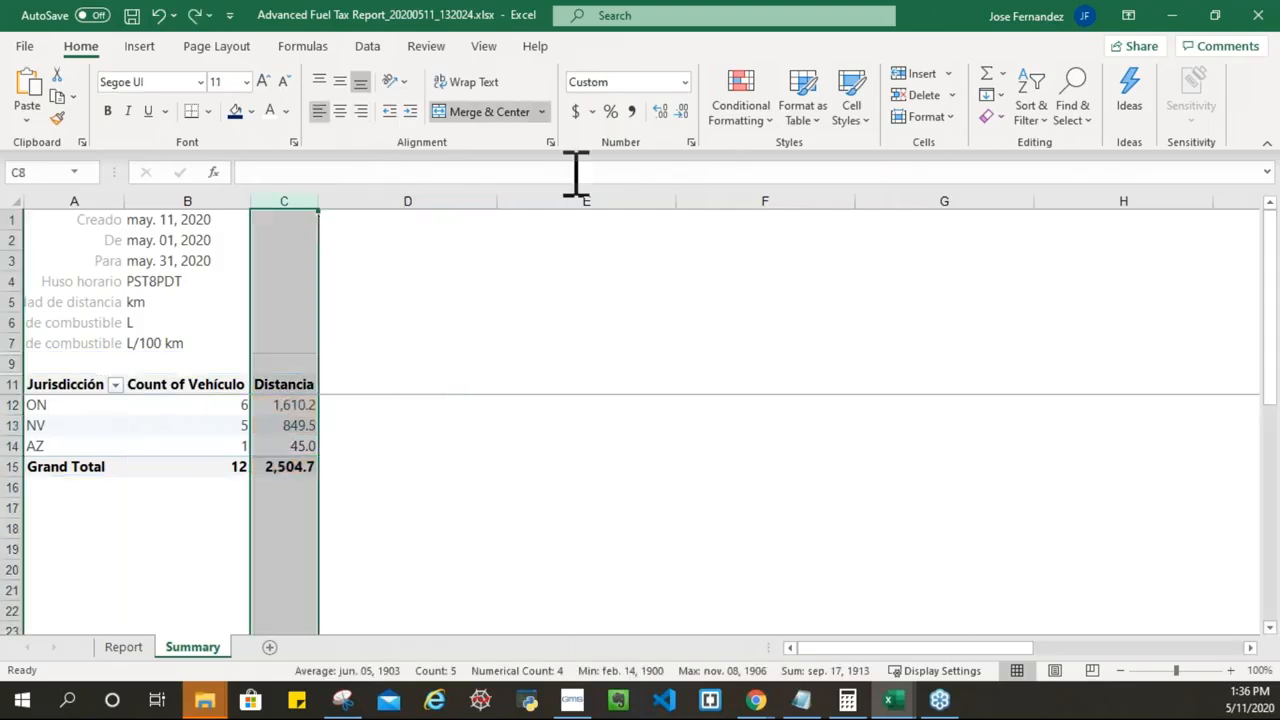
{"action": "left_click", "coordinate": [745, 118]}
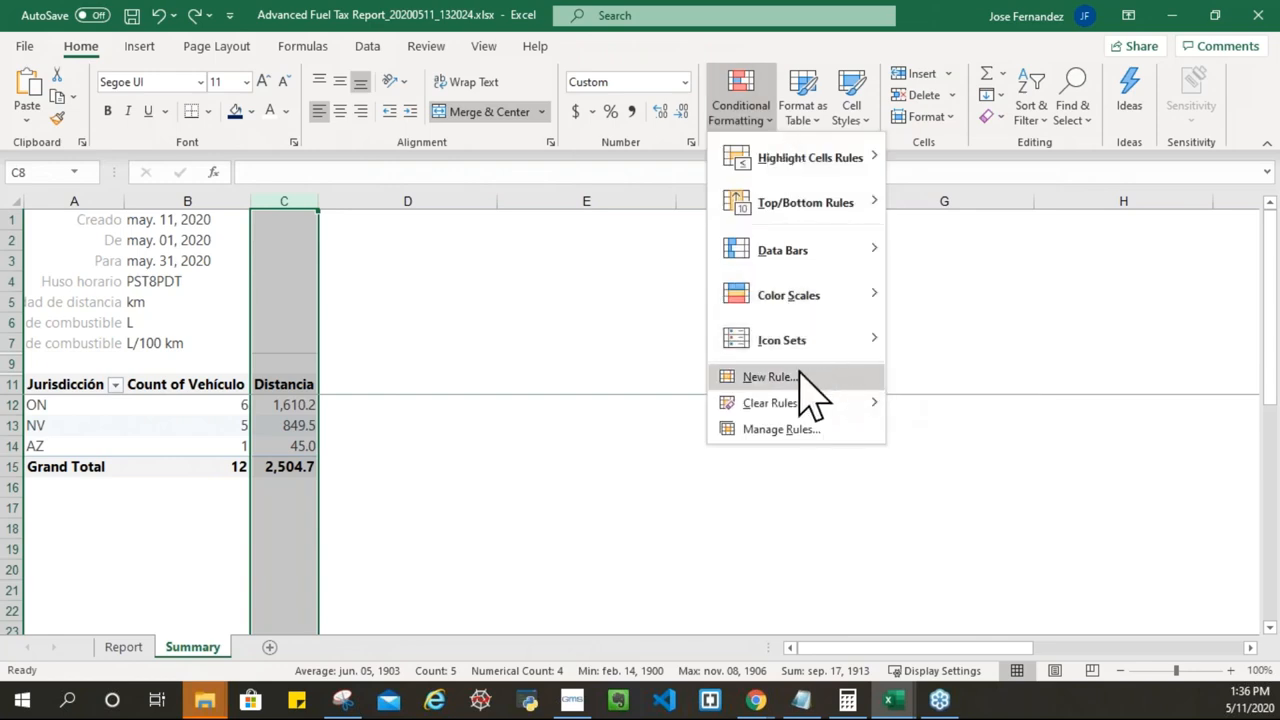
Step: Open and cancel a new conditional formatting rule, then reach Highlight Cells Rules
{"action": "mouse_move", "coordinate": [836, 407]}
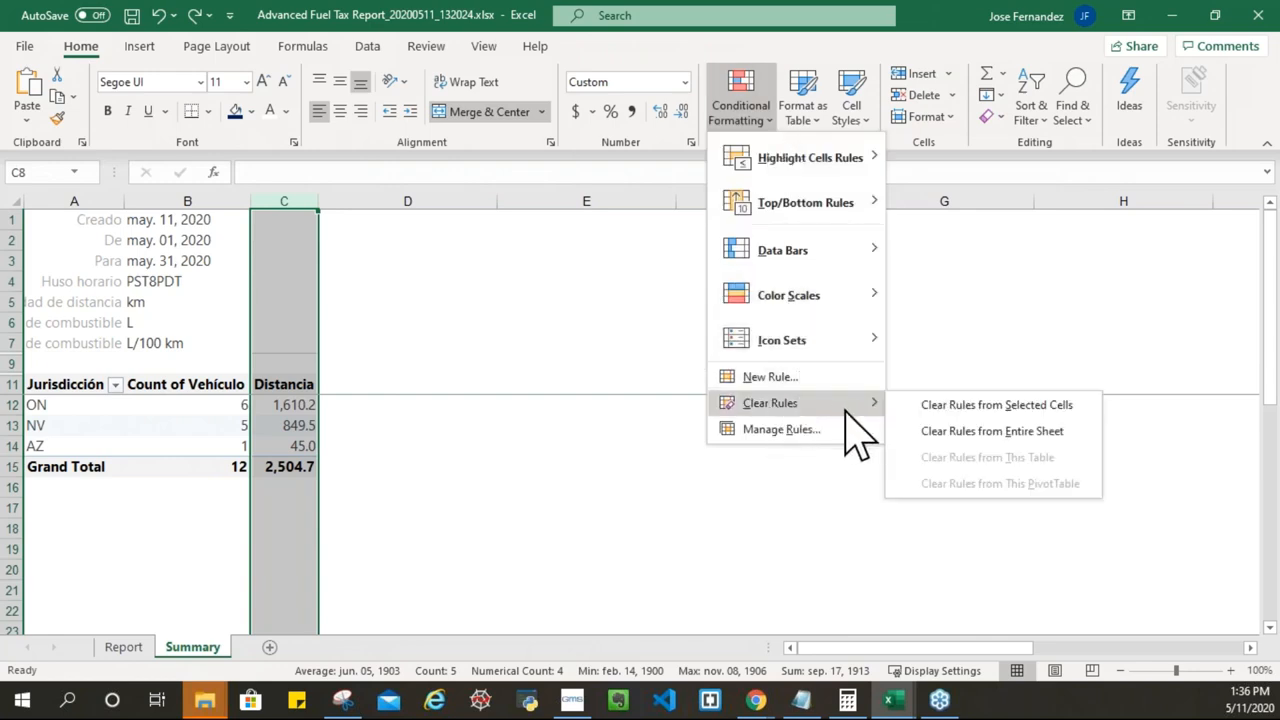
{"action": "left_click", "coordinate": [770, 378]}
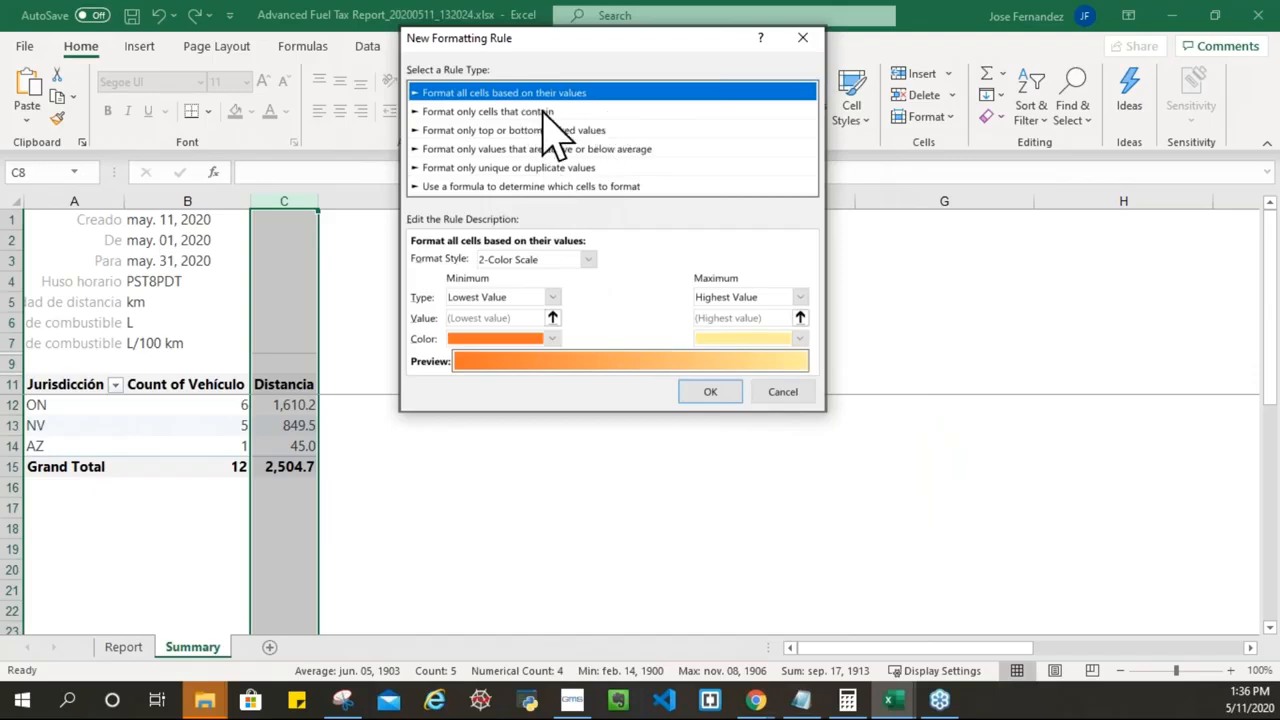
{"action": "left_click", "coordinate": [802, 37]}
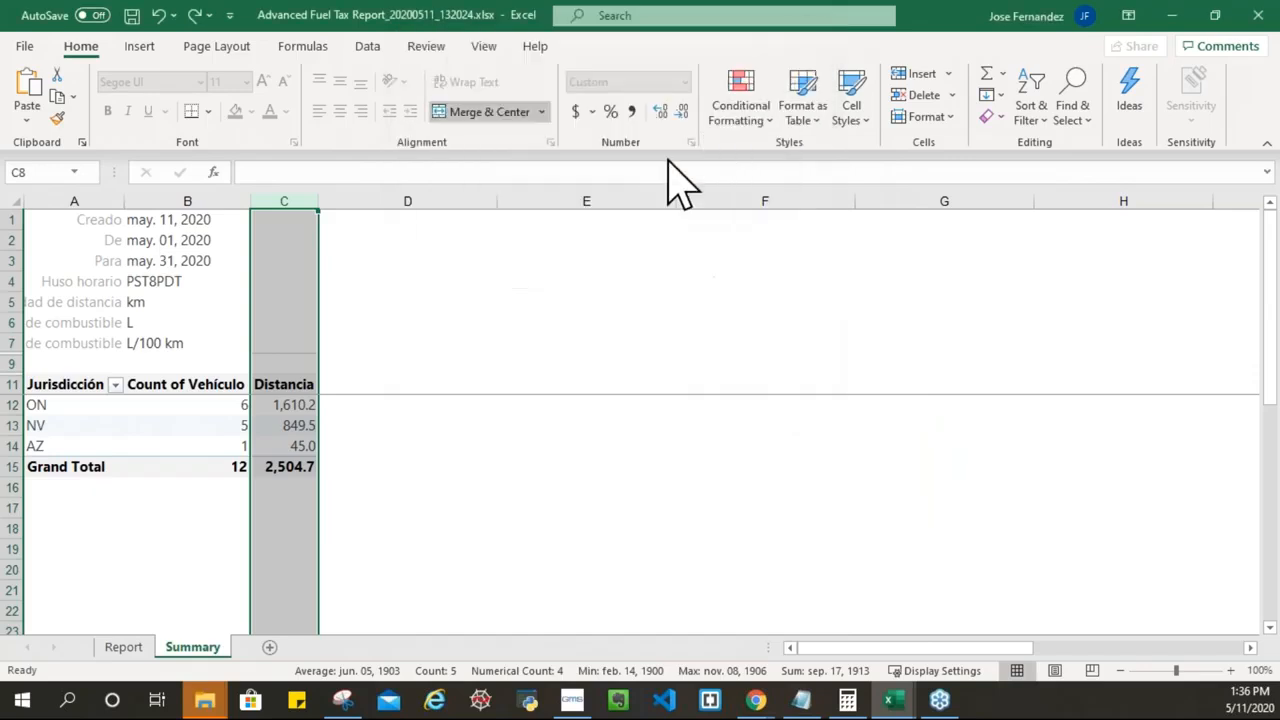
{"action": "left_click", "coordinate": [764, 118]}
{"action": "mouse_move", "coordinate": [815, 160]}
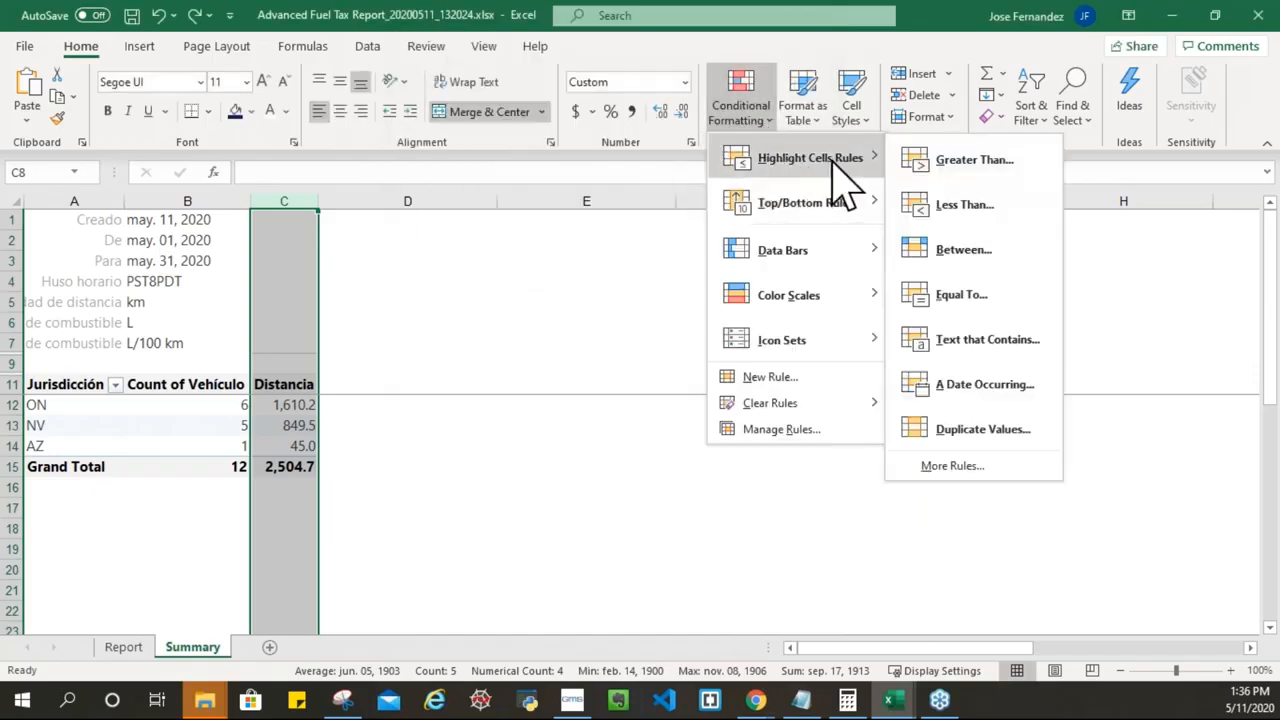
Step: Add a Greater Than 1000 rule with Green Fill and Dark Green Text to Distancia
{"action": "left_click", "coordinate": [988, 168]}
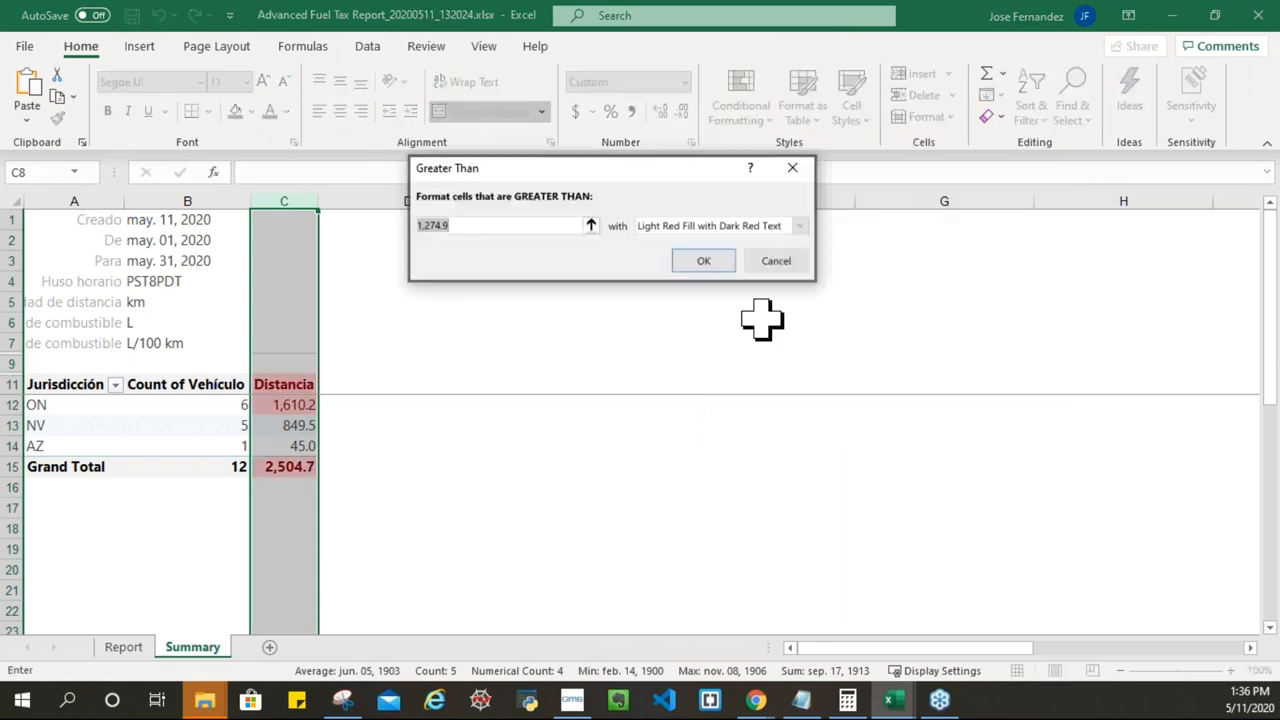
{"action": "left_click_drag", "start_coordinate": [496, 230], "coordinate": [329, 222]}
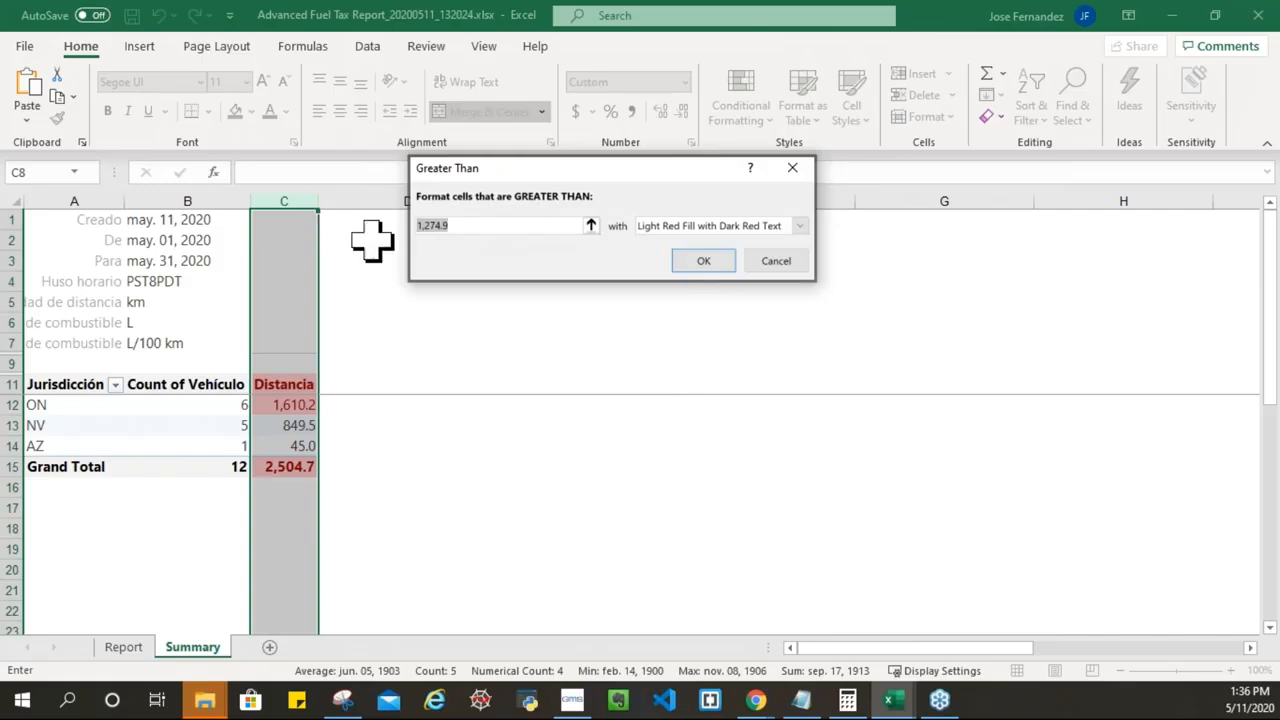
{"action": "type", "text": "1000"}
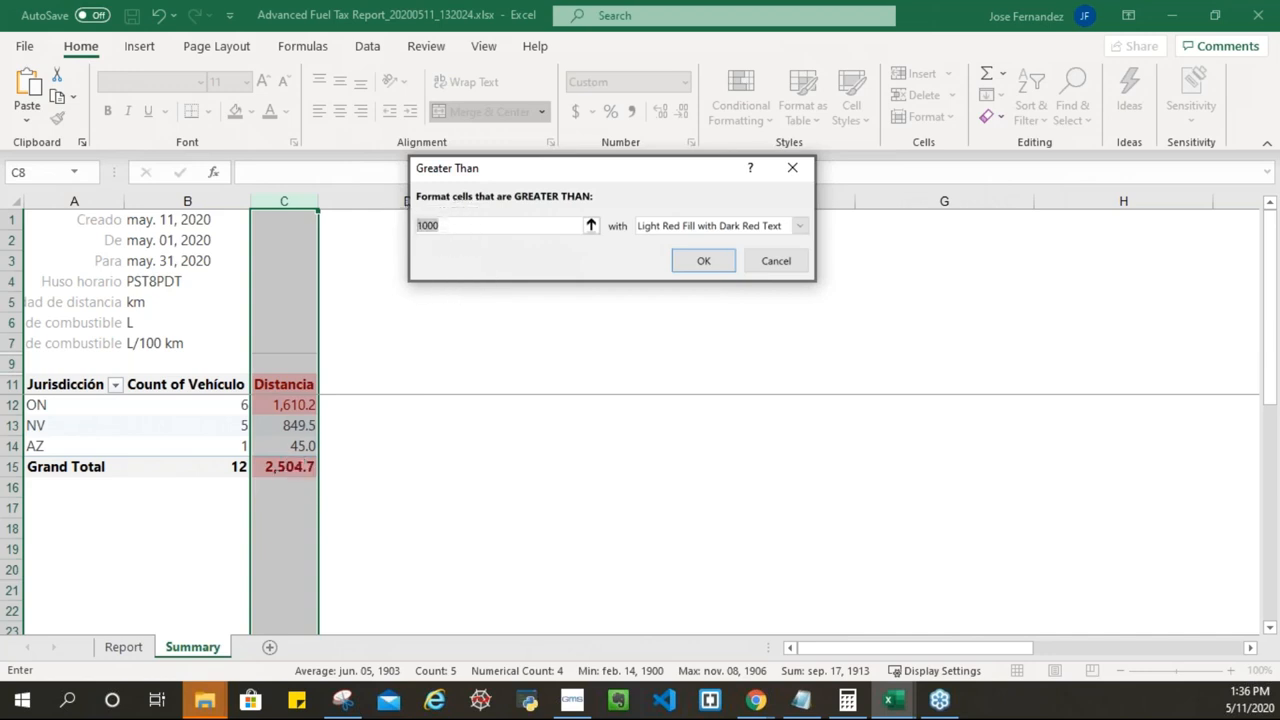
{"action": "type", "text": "50"}
{"action": "left_click", "coordinate": [800, 226]}
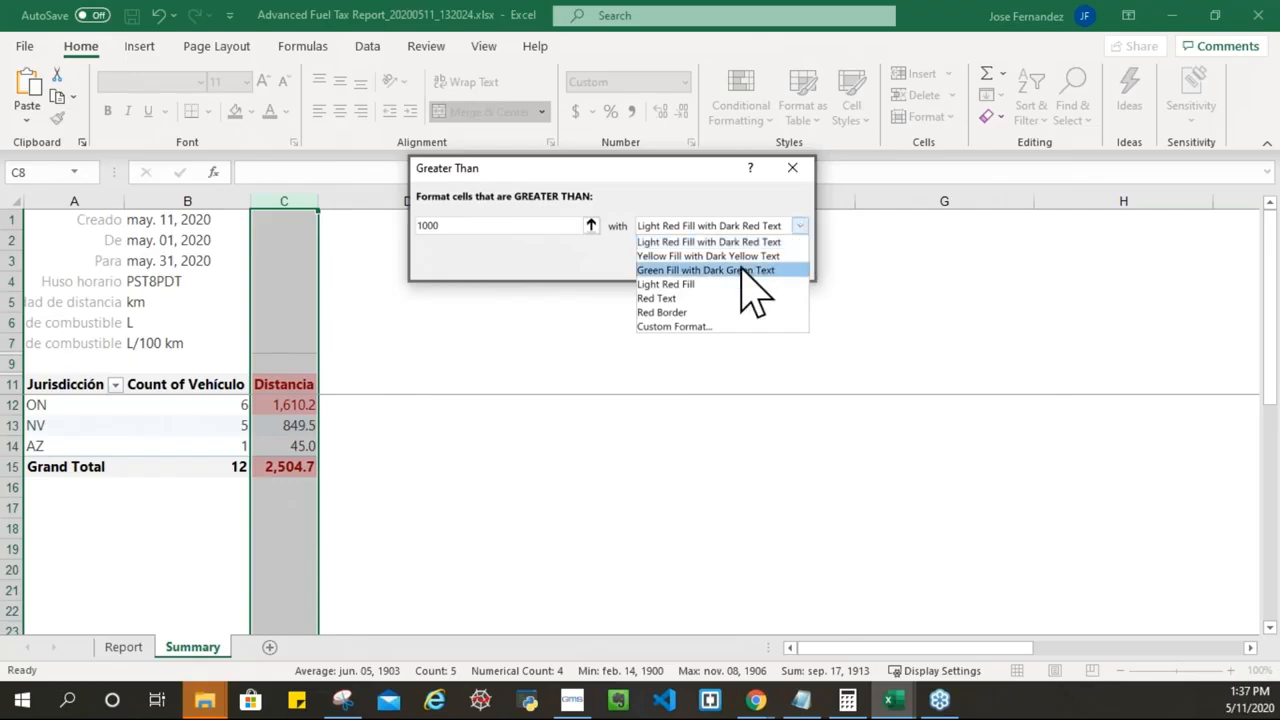
{"action": "left_click", "coordinate": [686, 286]}
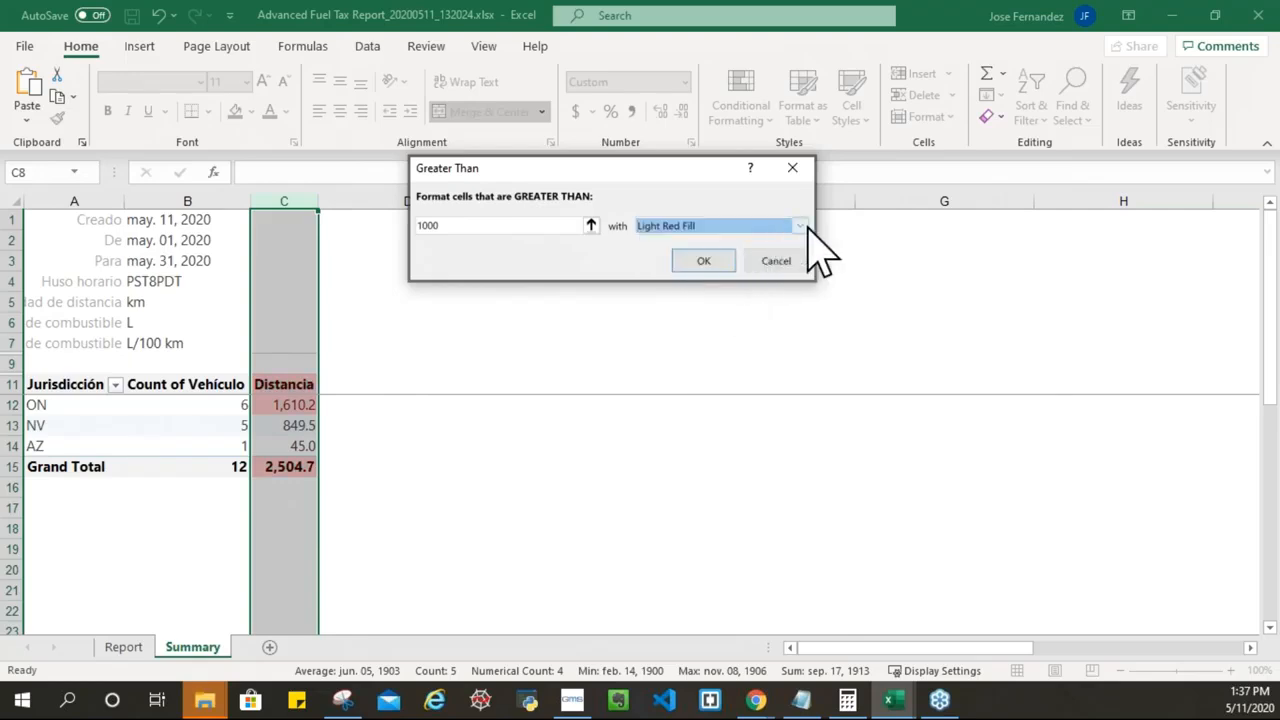
{"action": "left_click", "coordinate": [800, 226]}
{"action": "left_click", "coordinate": [730, 271]}
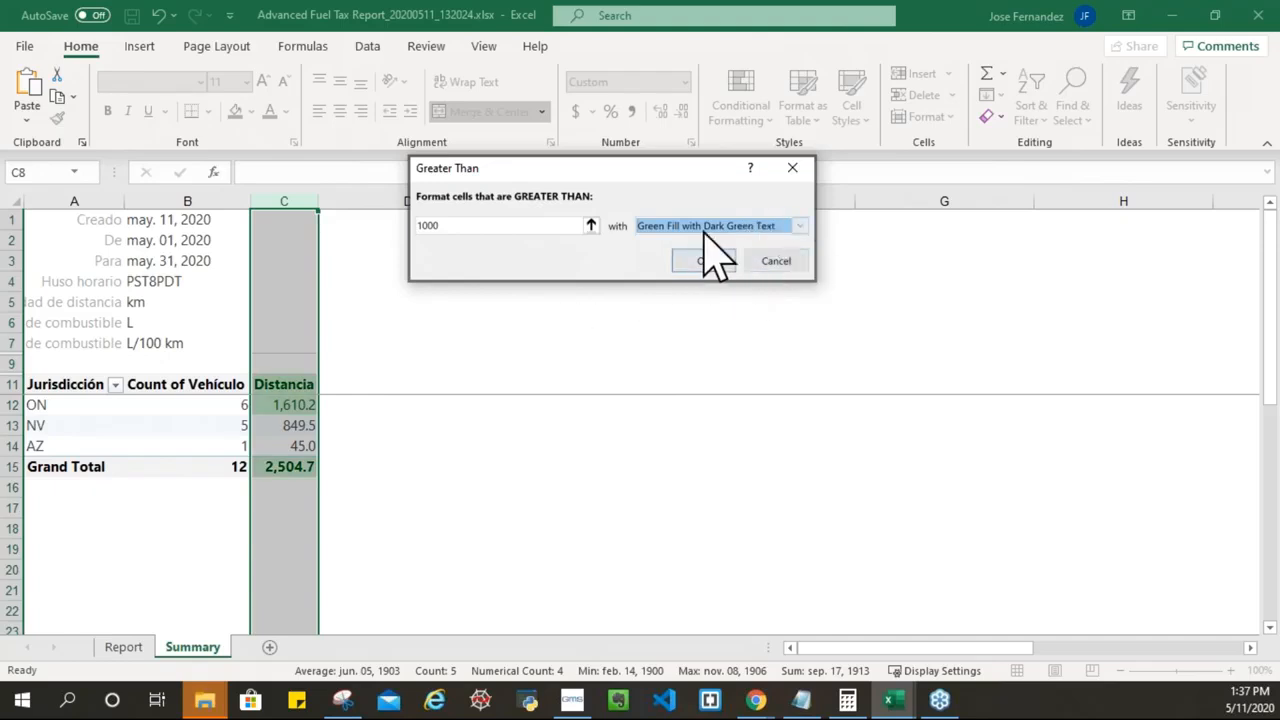
{"action": "left_click", "coordinate": [690, 268]}
{"action": "left_click", "coordinate": [455, 450]}
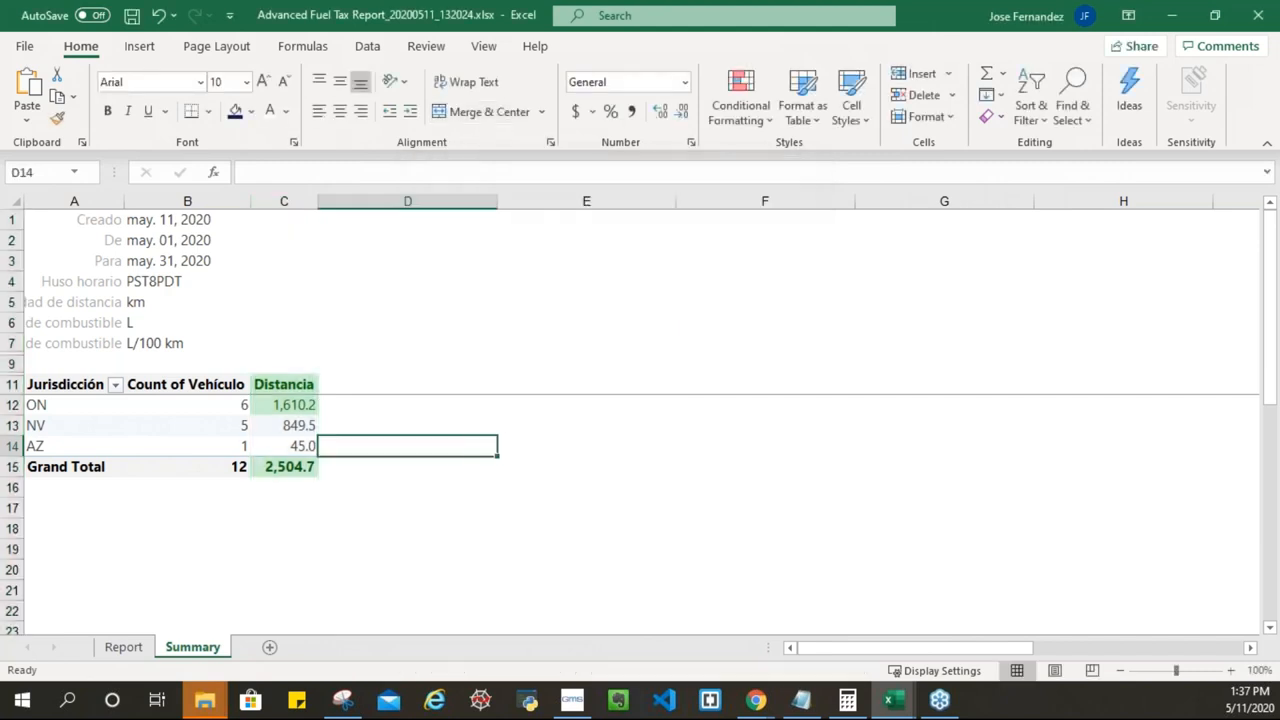
Step: In the Summary pivot workbook window, select the Distancia header cell
{"action": "left_click", "coordinate": [287, 405]}
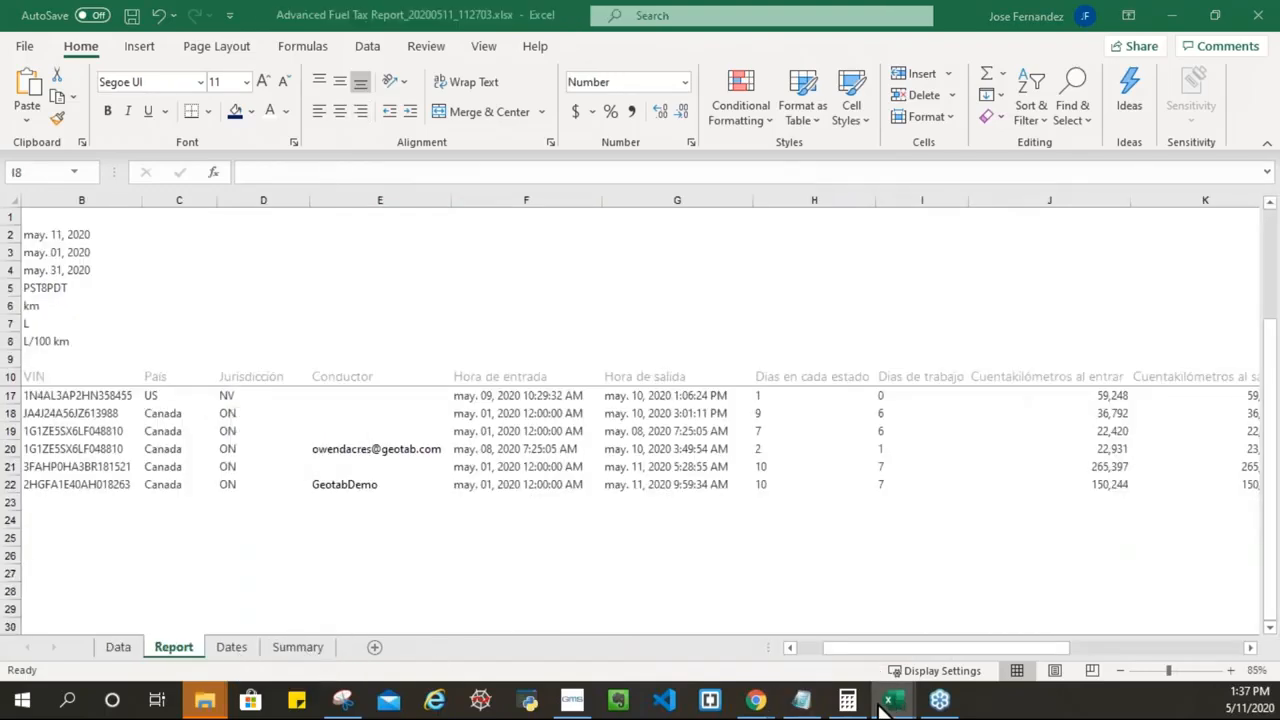
{"action": "mouse_move", "coordinate": [893, 705]}
{"action": "left_click", "coordinate": [1117, 646]}
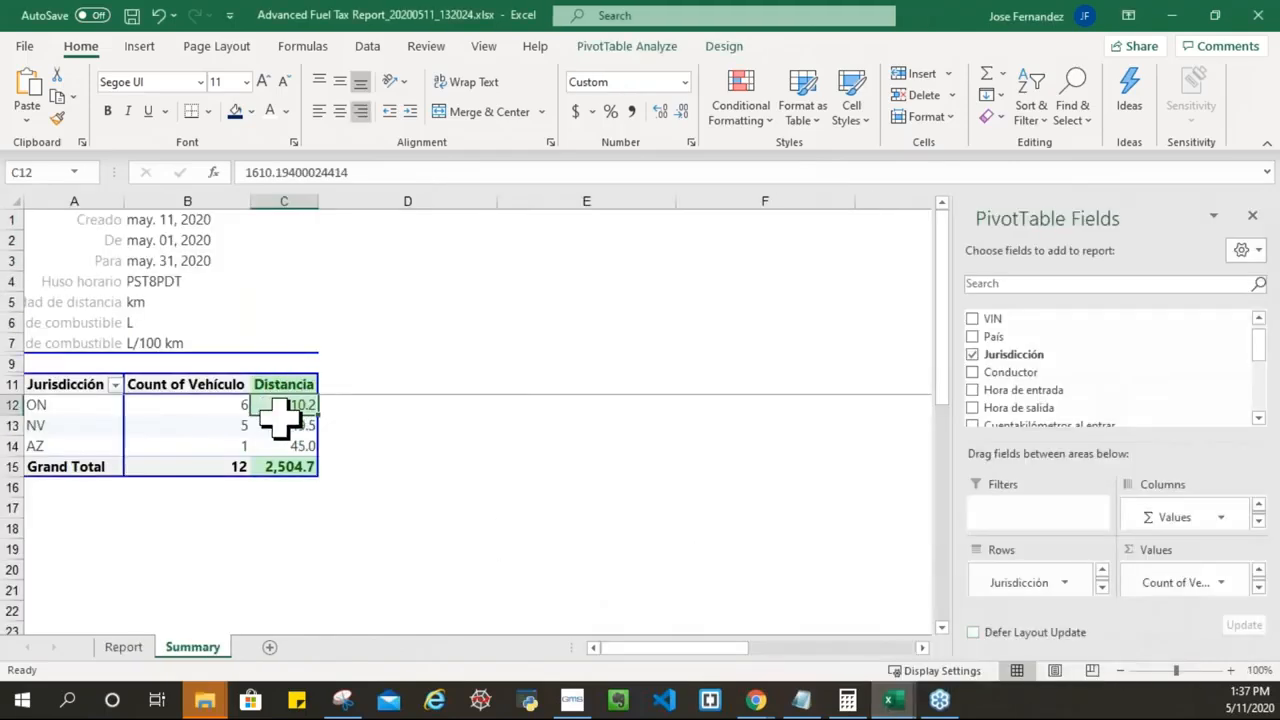
{"action": "left_click", "coordinate": [391, 406]}
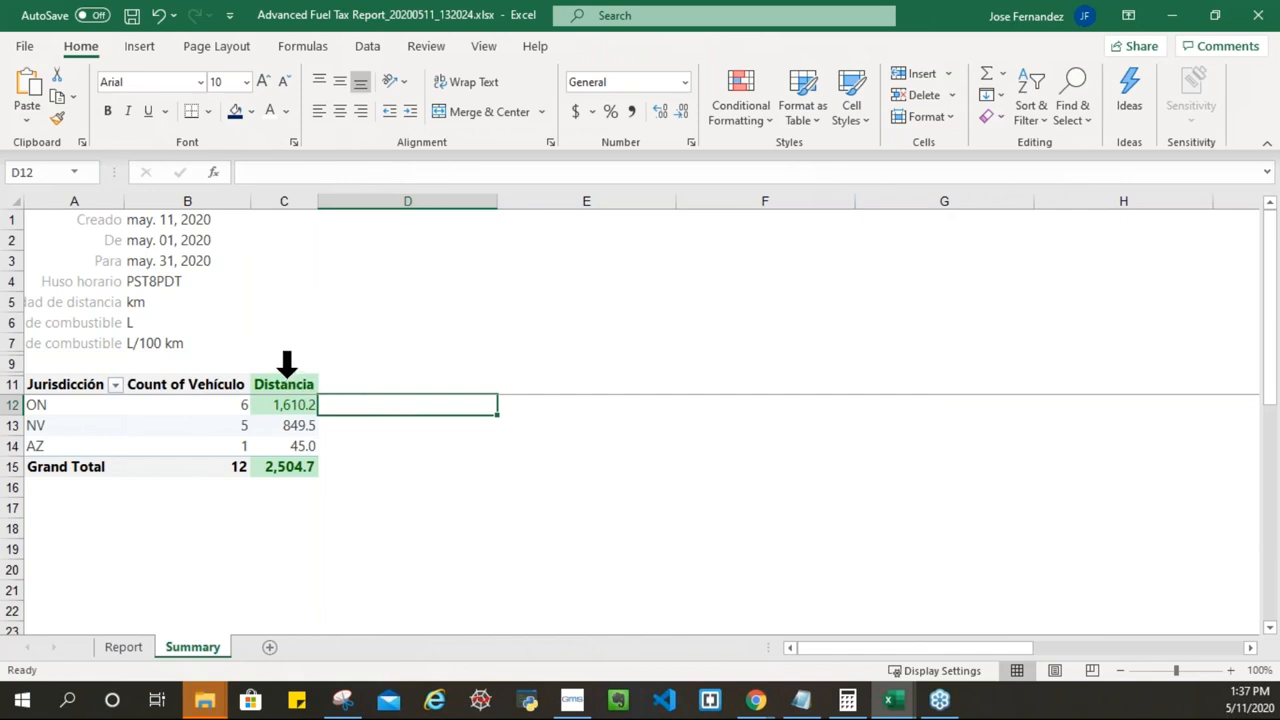
{"action": "left_click", "coordinate": [285, 374]}
{"action": "left_click", "coordinate": [290, 382]}
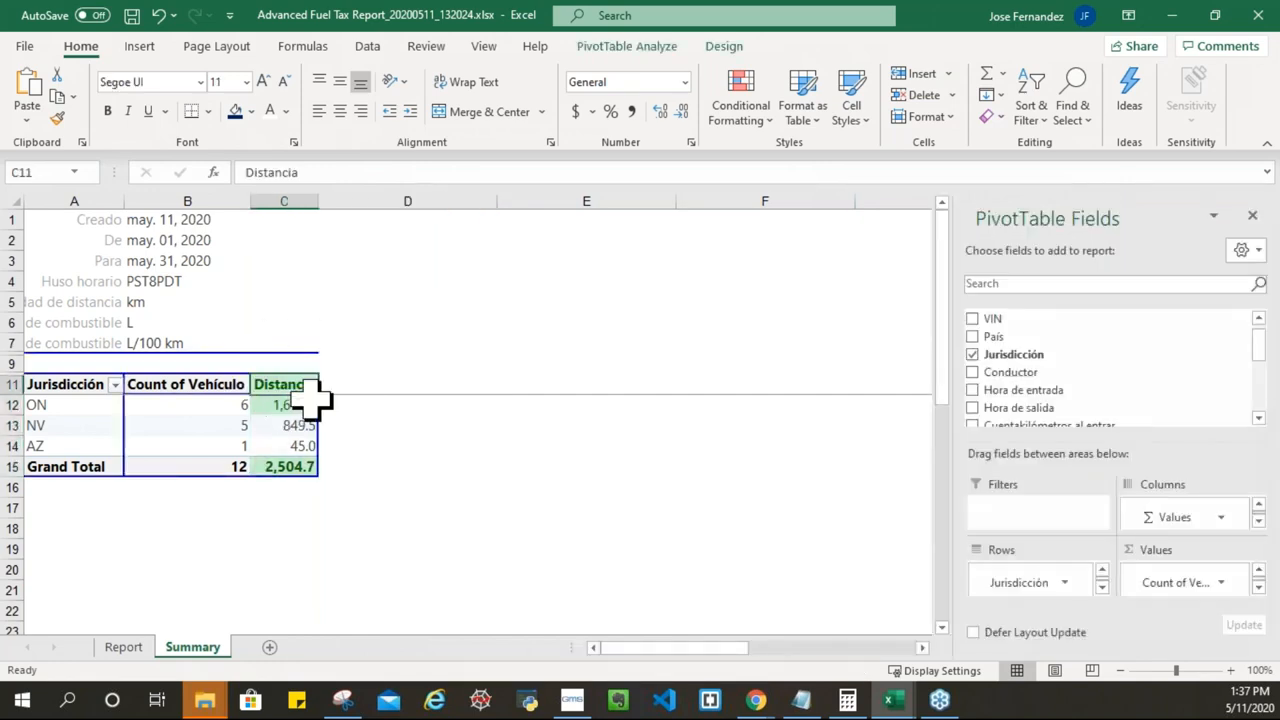
{"action": "right_click", "coordinate": [272, 384]}
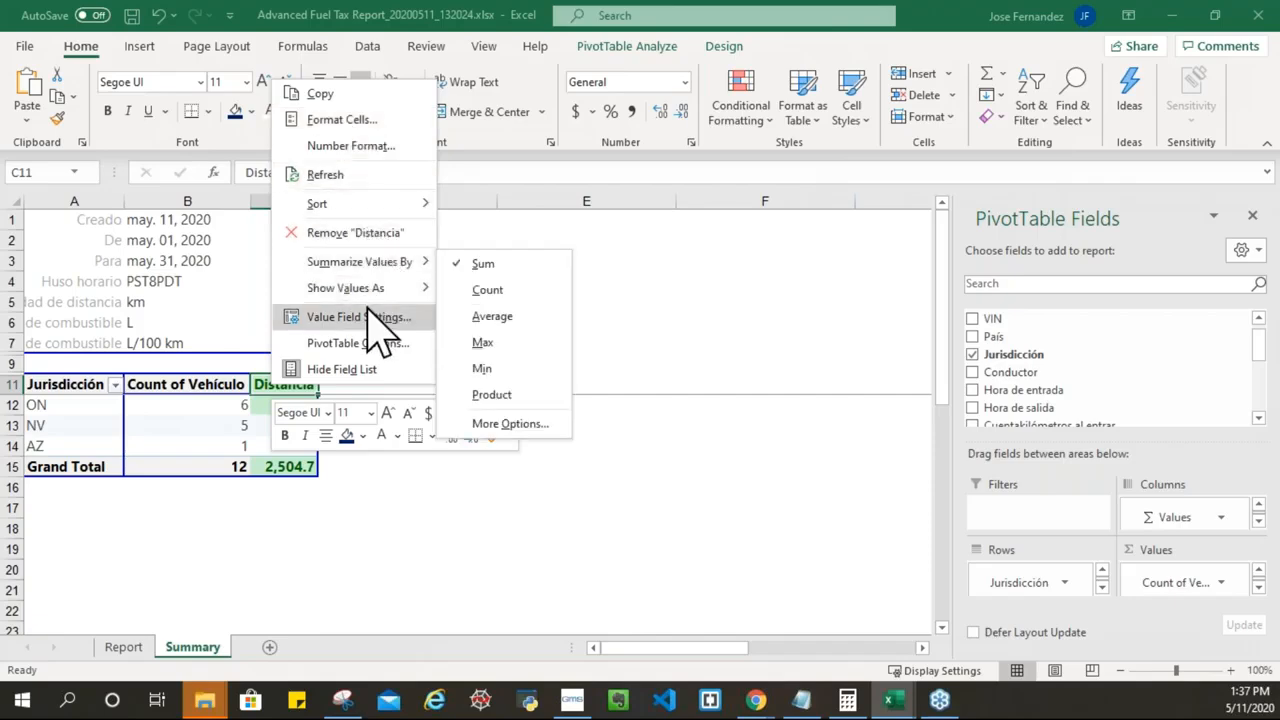
{"action": "key", "text": "Escape"}
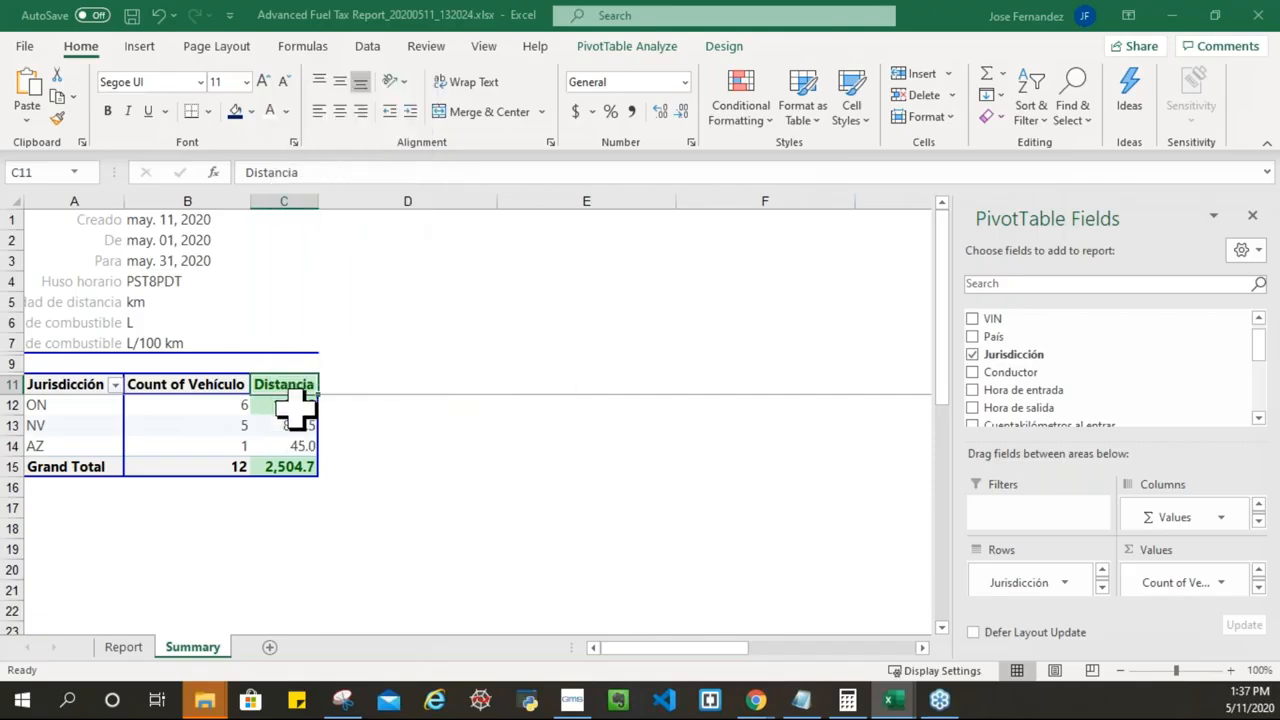
Step: Clear the conditional formatting rules from the Distancia header cell only
{"action": "left_click", "coordinate": [760, 120]}
{"action": "mouse_move", "coordinate": [795, 408]}
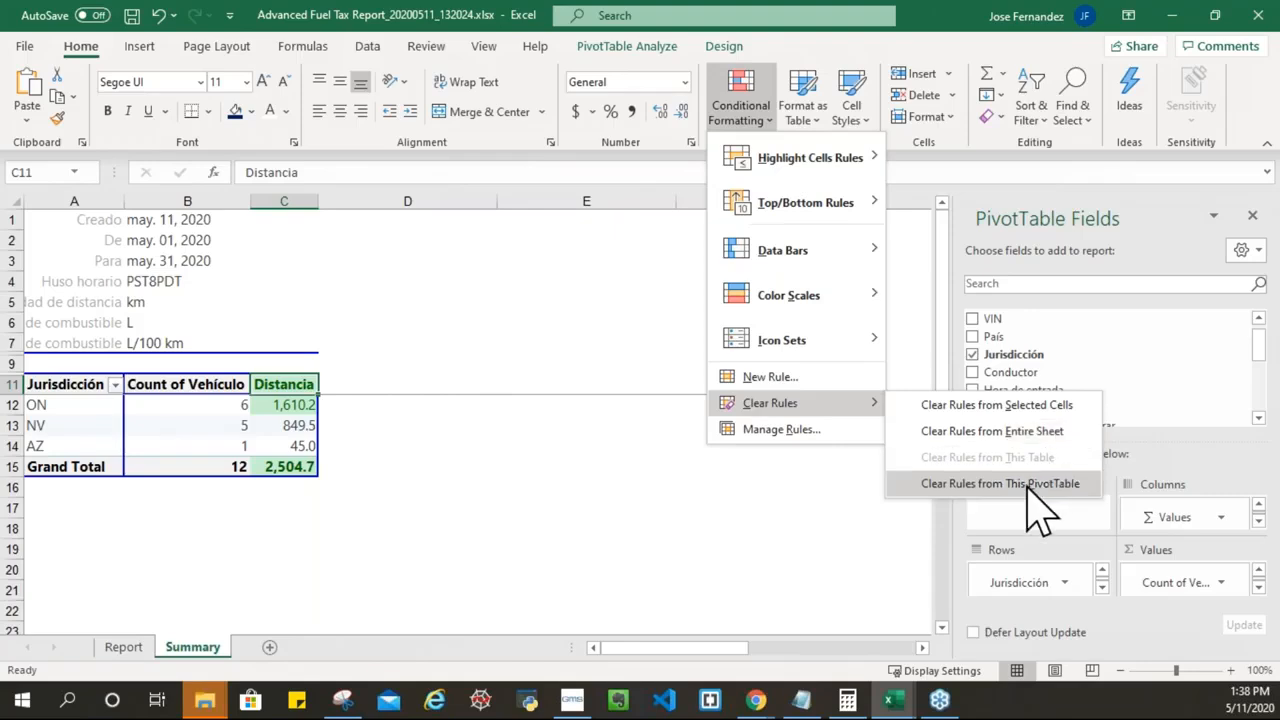
{"action": "left_click", "coordinate": [1022, 406]}
{"action": "left_click", "coordinate": [337, 404]}
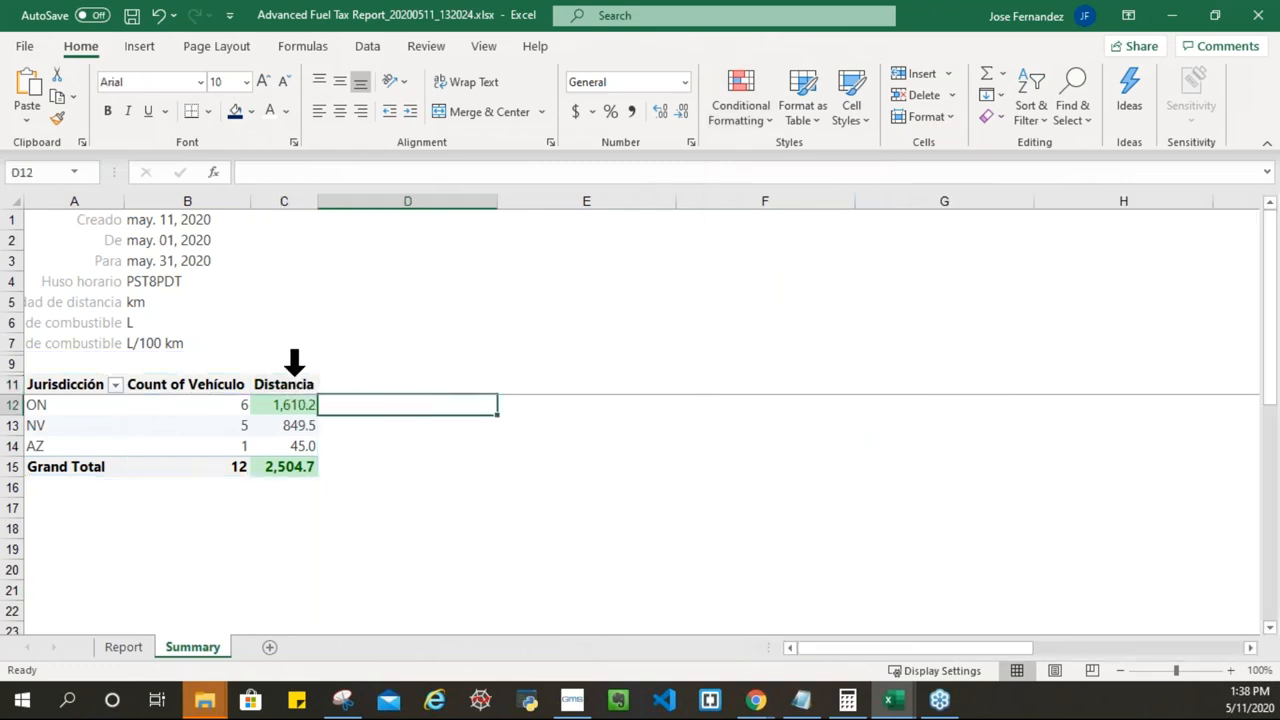
{"action": "left_click", "coordinate": [283, 465]}
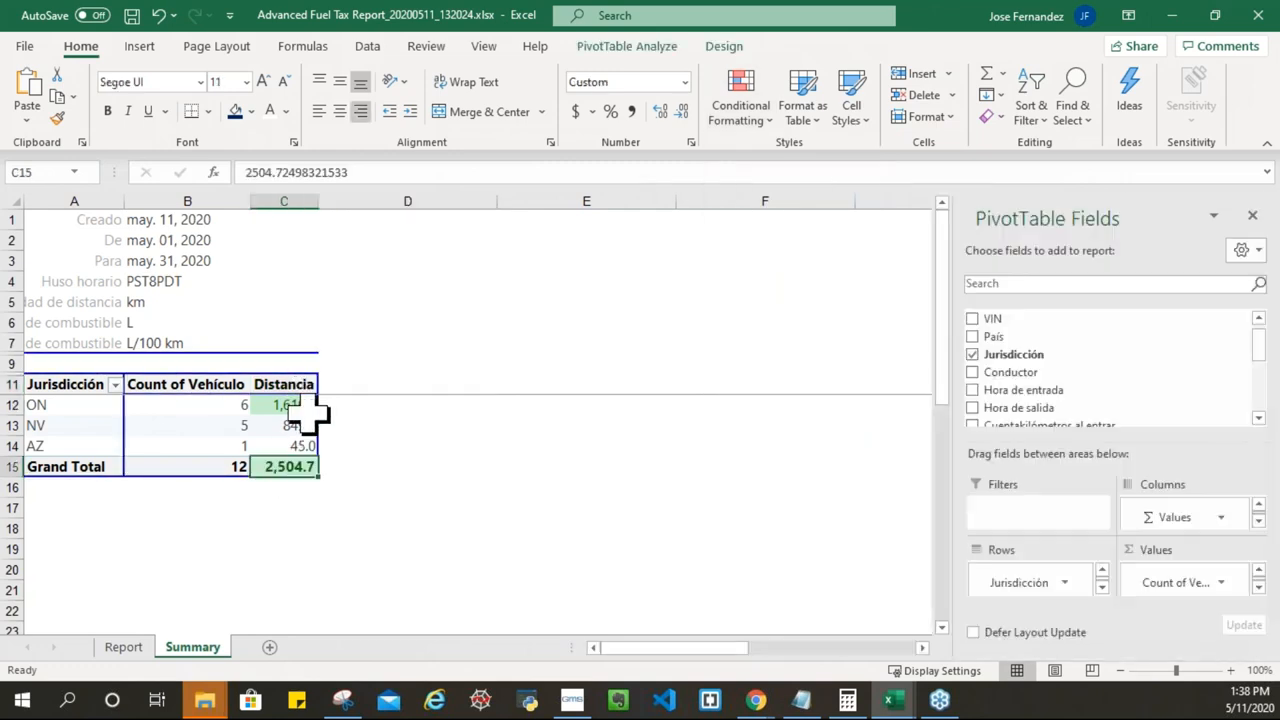
Step: Clear the conditional formatting rule from the Grand Total cell 2,504.7
{"action": "left_click", "coordinate": [766, 120]}
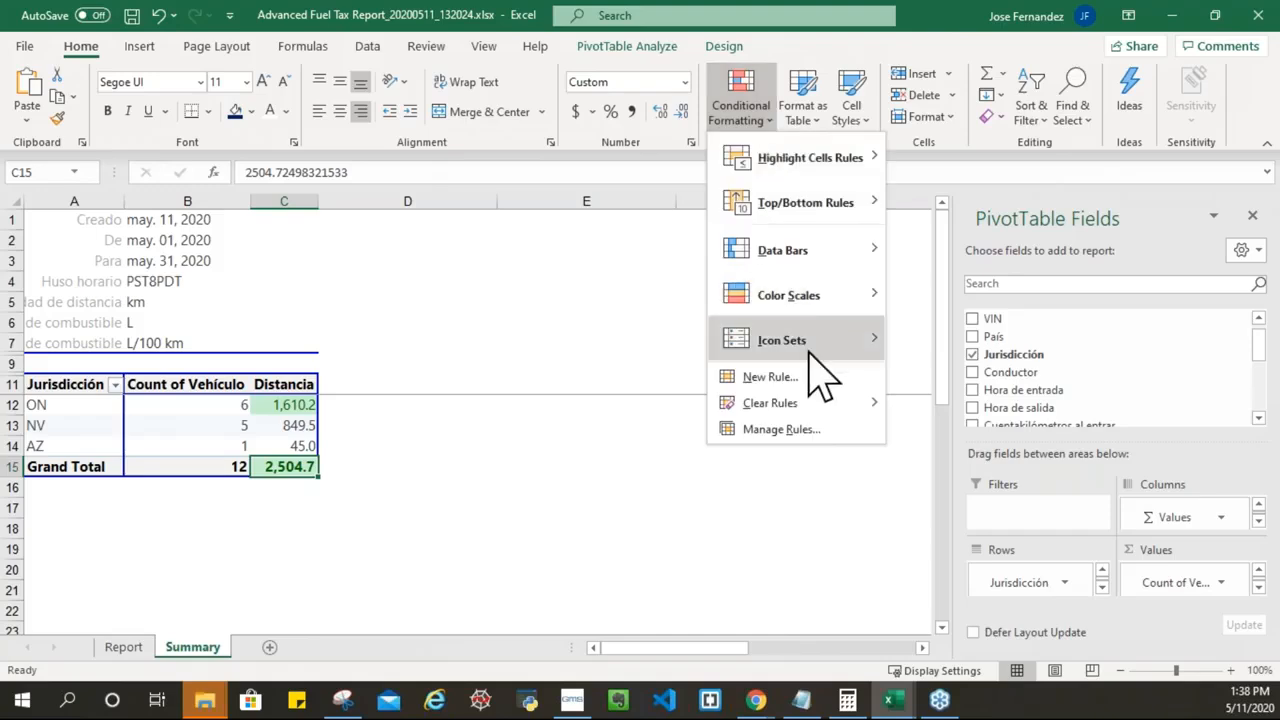
{"action": "mouse_move", "coordinate": [840, 410]}
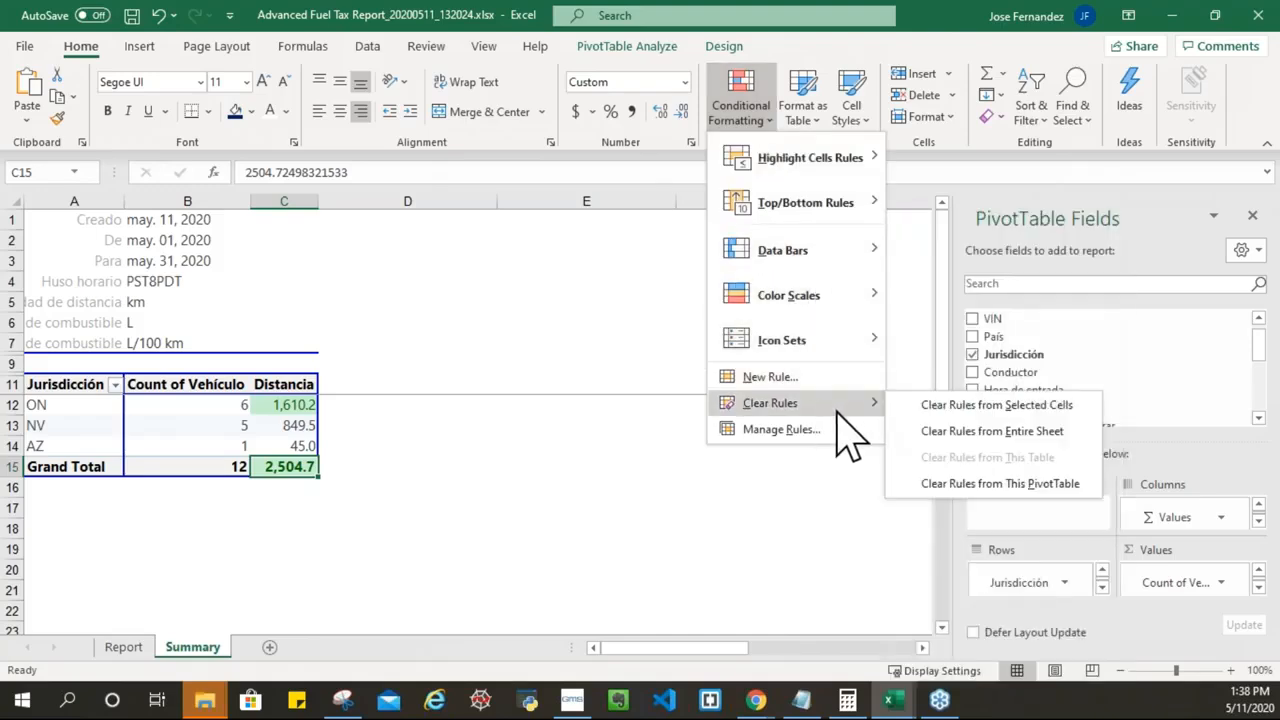
{"action": "left_click", "coordinate": [945, 406]}
{"action": "left_click", "coordinate": [422, 448]}
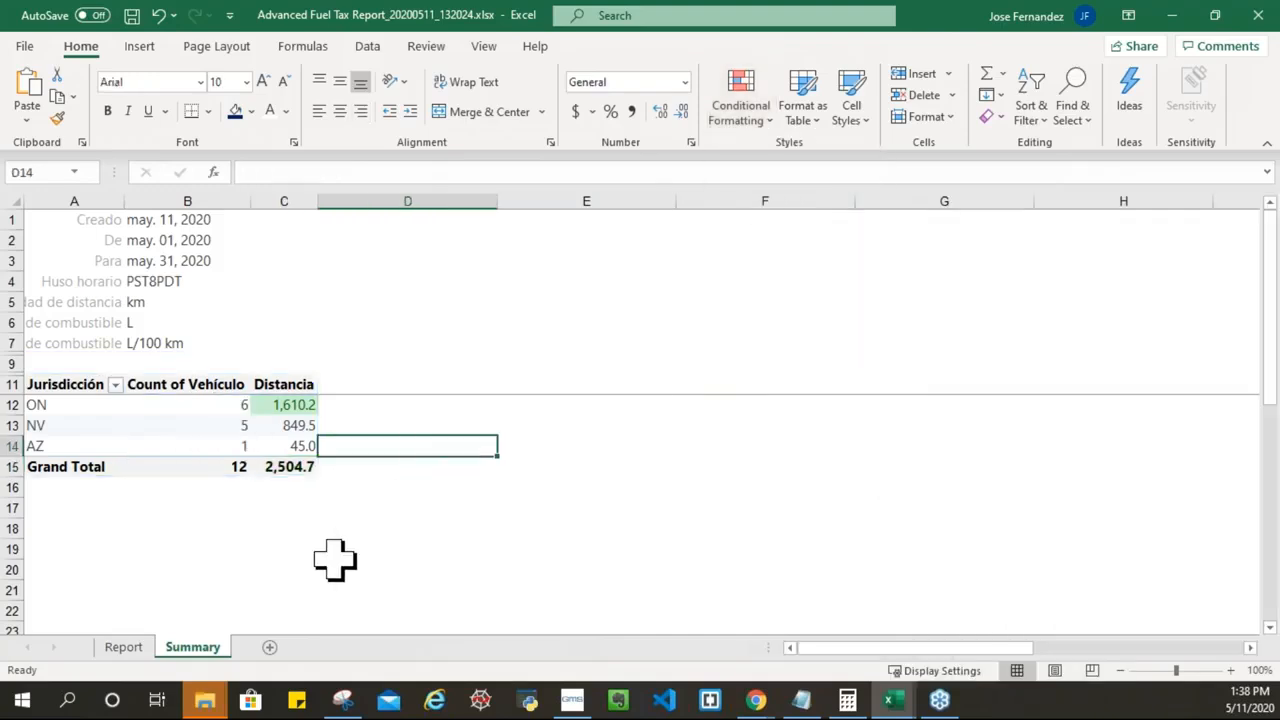
Step: Select Distancia column C and bring back the conditional formatting options, abandoning a started new rule
{"action": "left_click", "coordinate": [291, 199]}
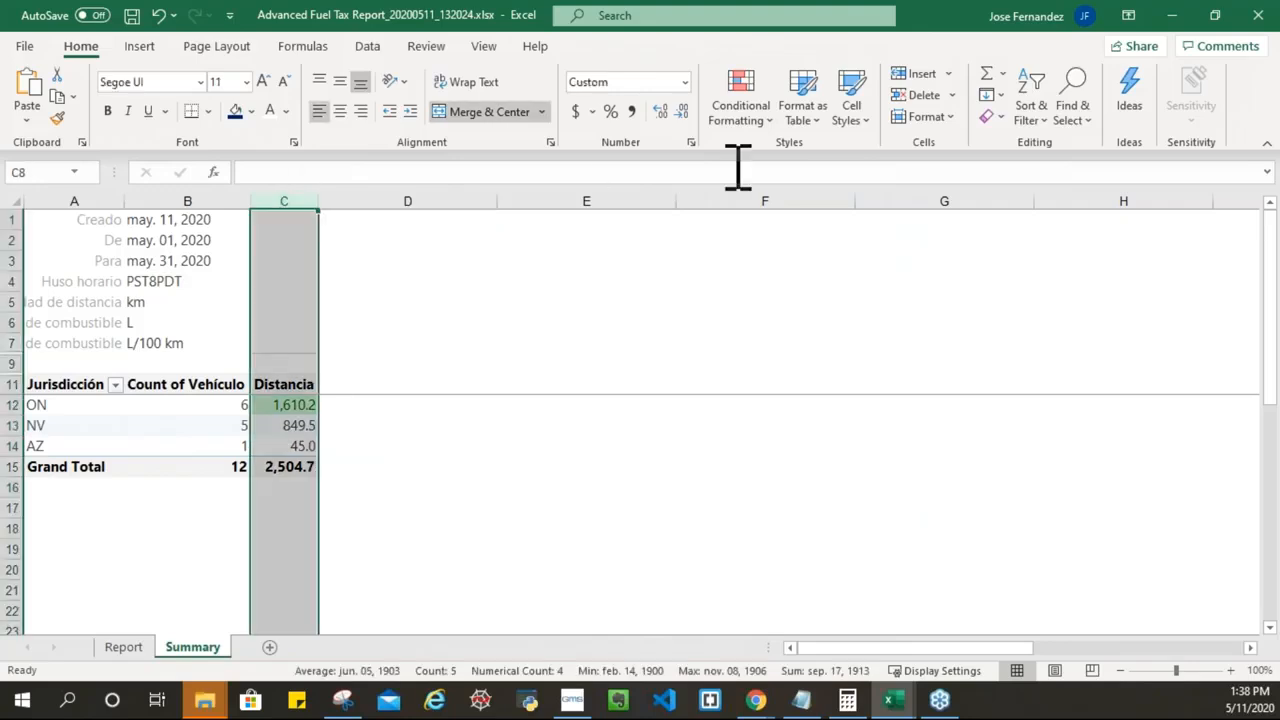
{"action": "left_click", "coordinate": [740, 112]}
{"action": "left_click", "coordinate": [775, 374]}
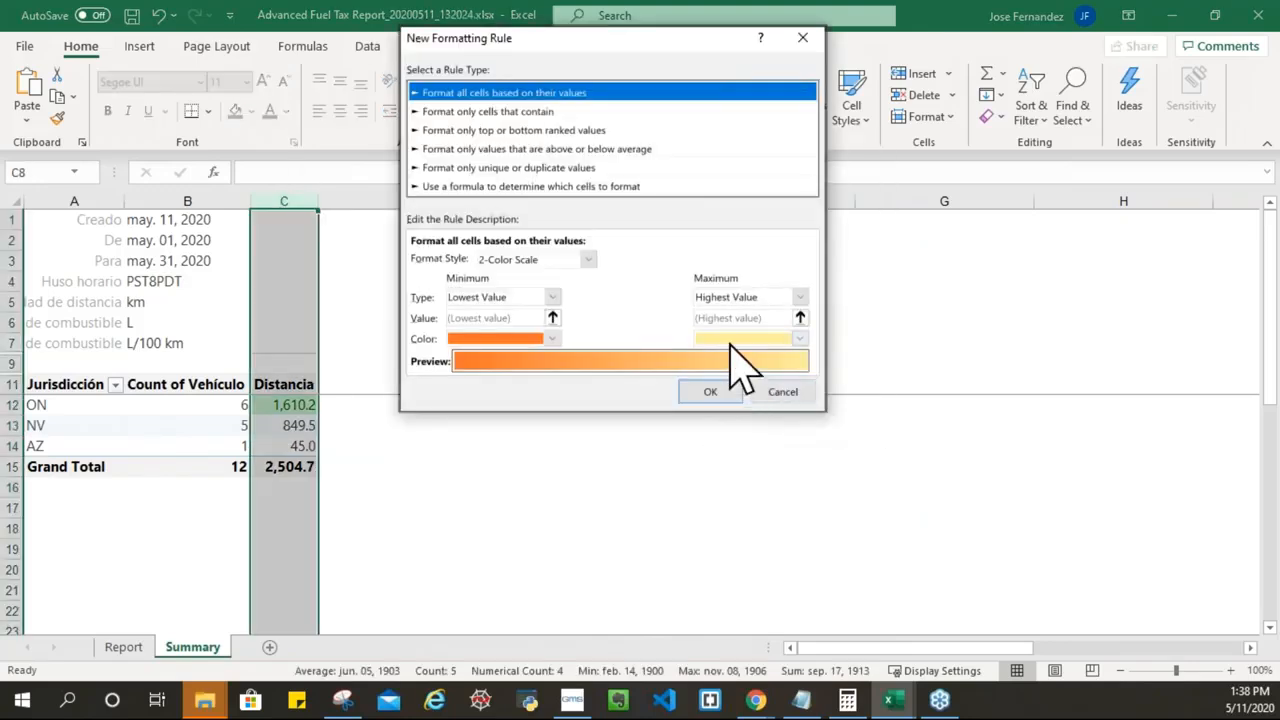
{"action": "left_click", "coordinate": [806, 42]}
{"action": "left_click", "coordinate": [745, 118]}
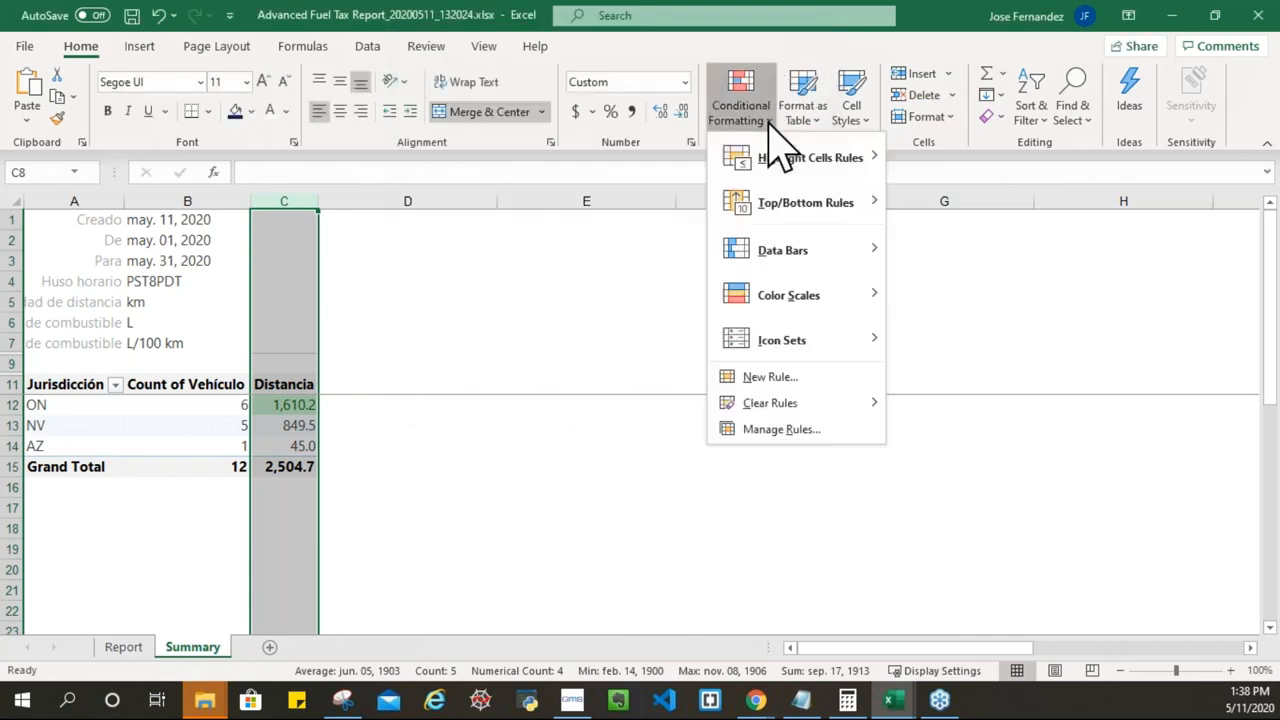
{"action": "mouse_move", "coordinate": [838, 165]}
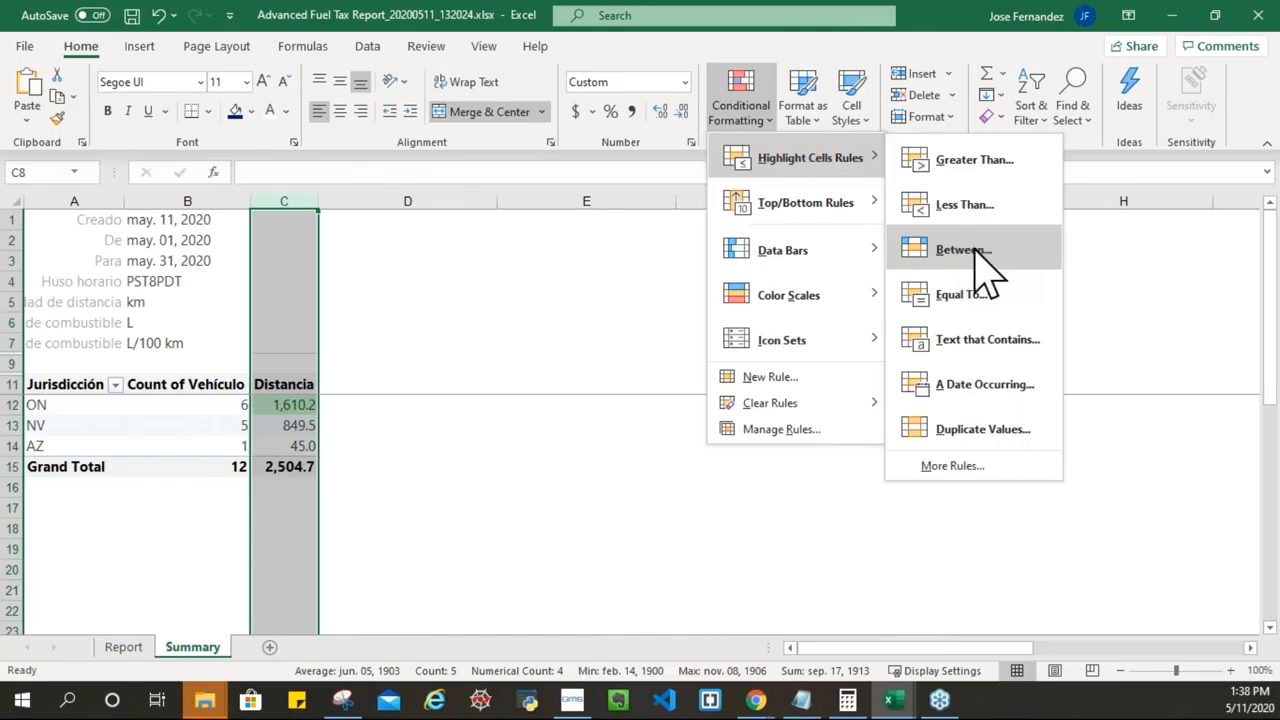
Step: Add a Between 0.0001 and 100 rule with Light Red Fill and Dark Red Text to Distancia
{"action": "left_click", "coordinate": [966, 250]}
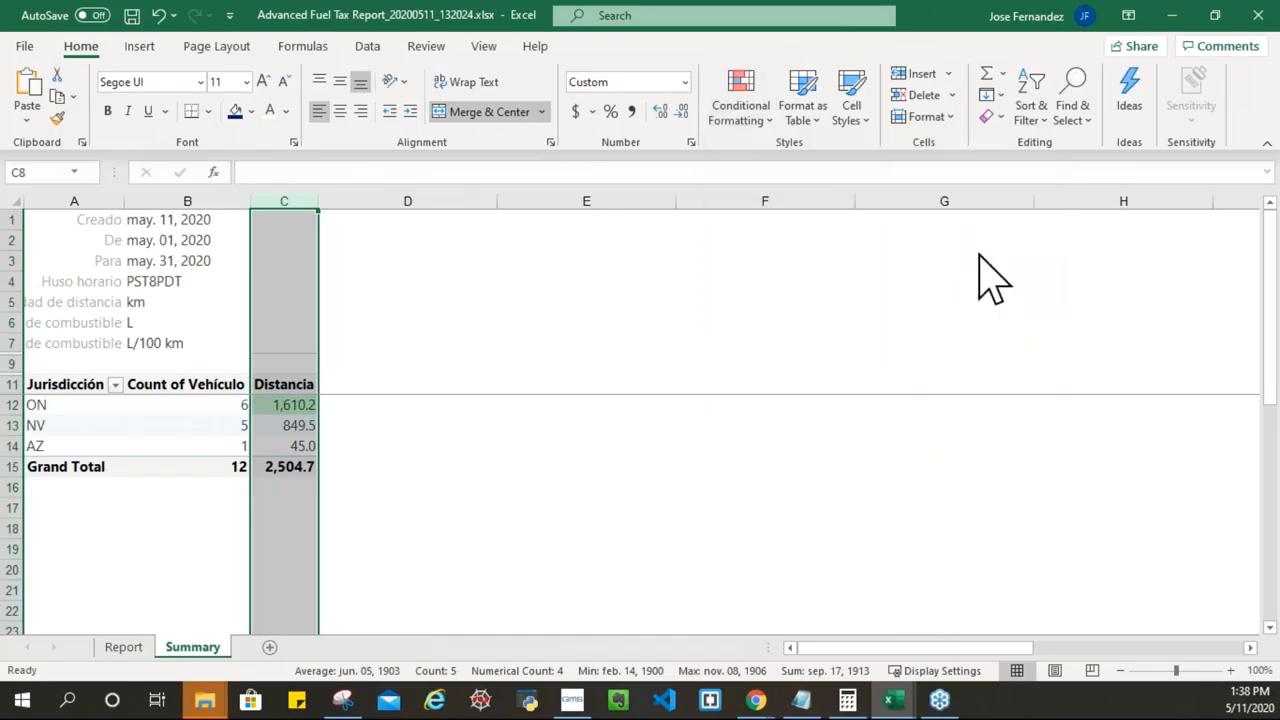
{"action": "left_click", "coordinate": [452, 231]}
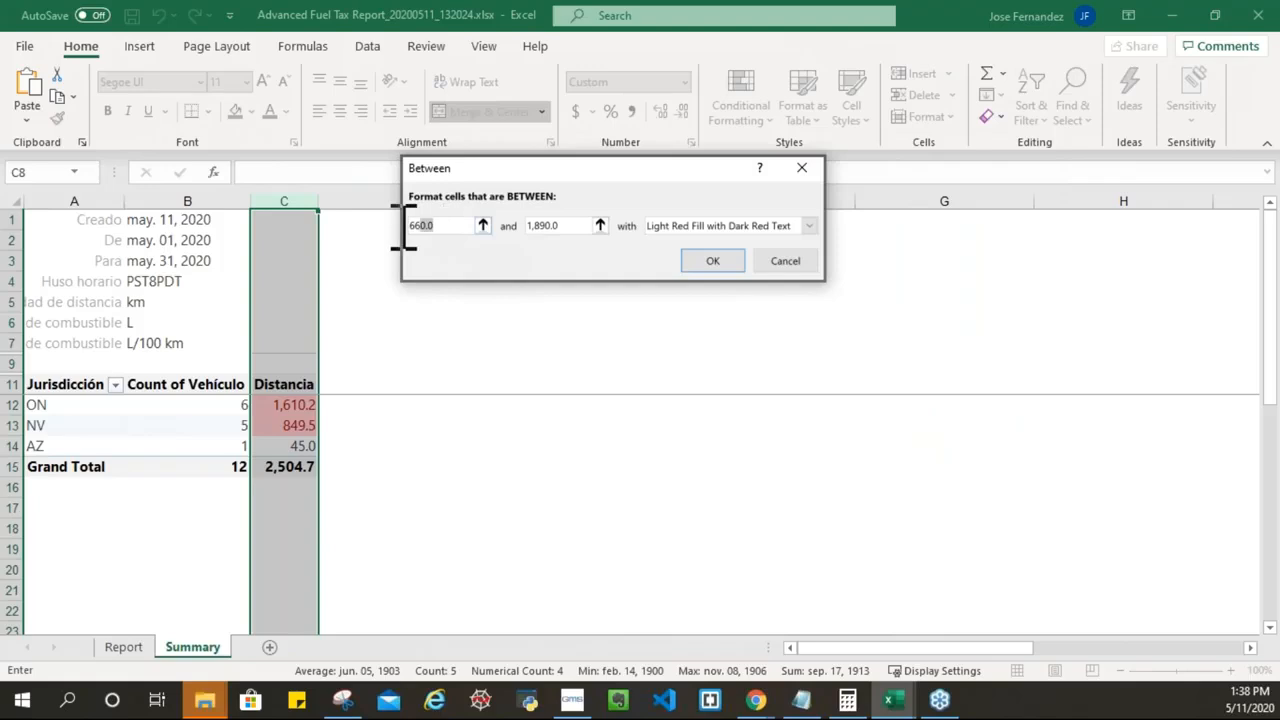
{"action": "type", "text": "0."}
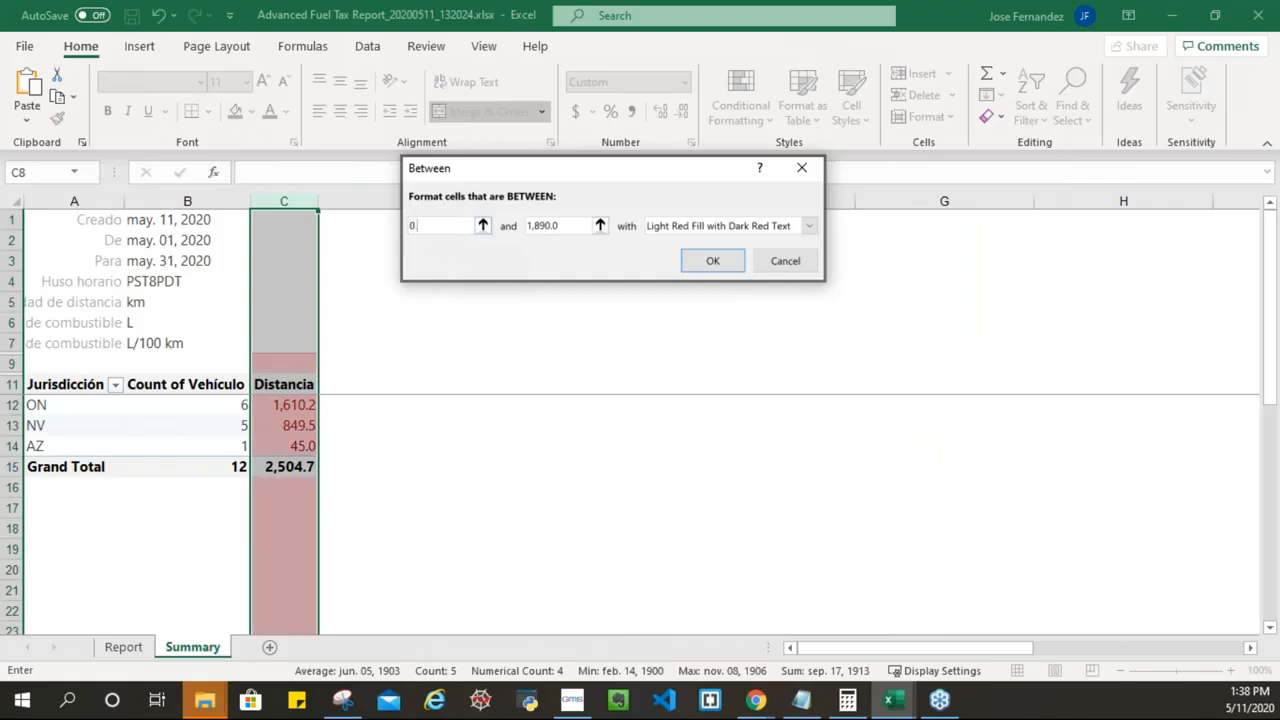
{"action": "type", "text": "001"}
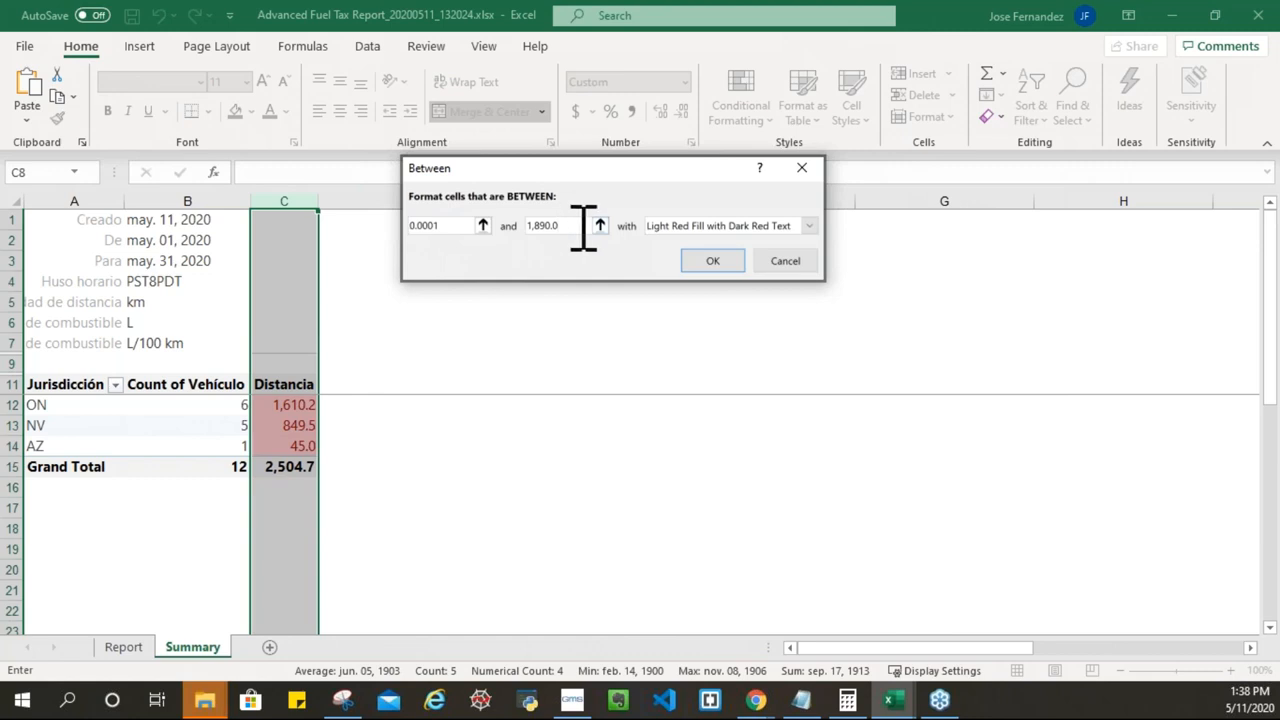
{"action": "type", "text": "100"}
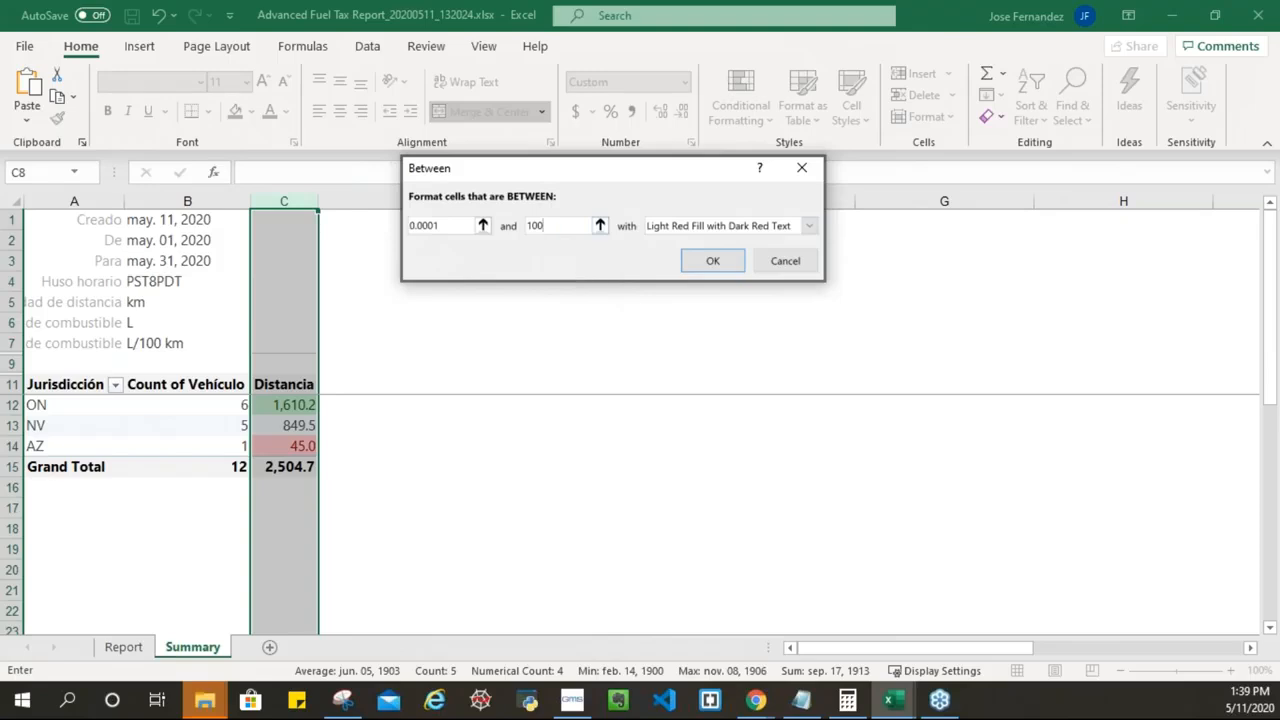
{"action": "left_click", "coordinate": [704, 268]}
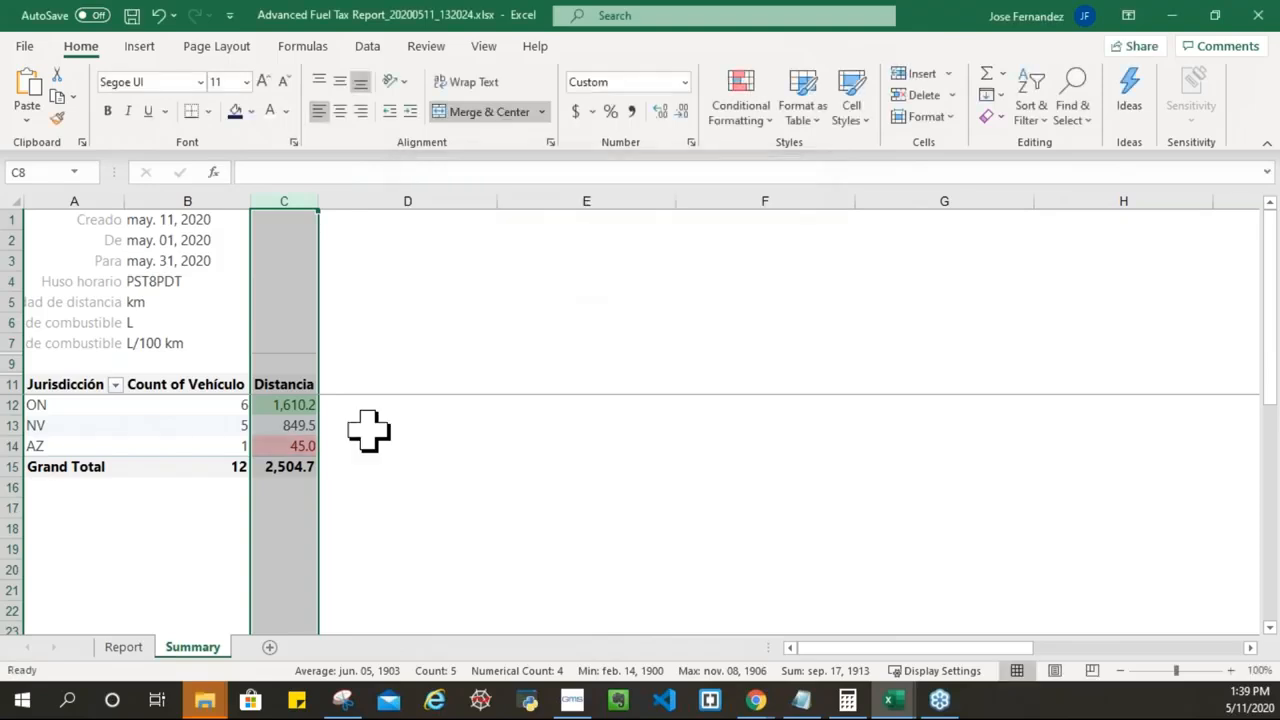
{"action": "left_click", "coordinate": [453, 428]}
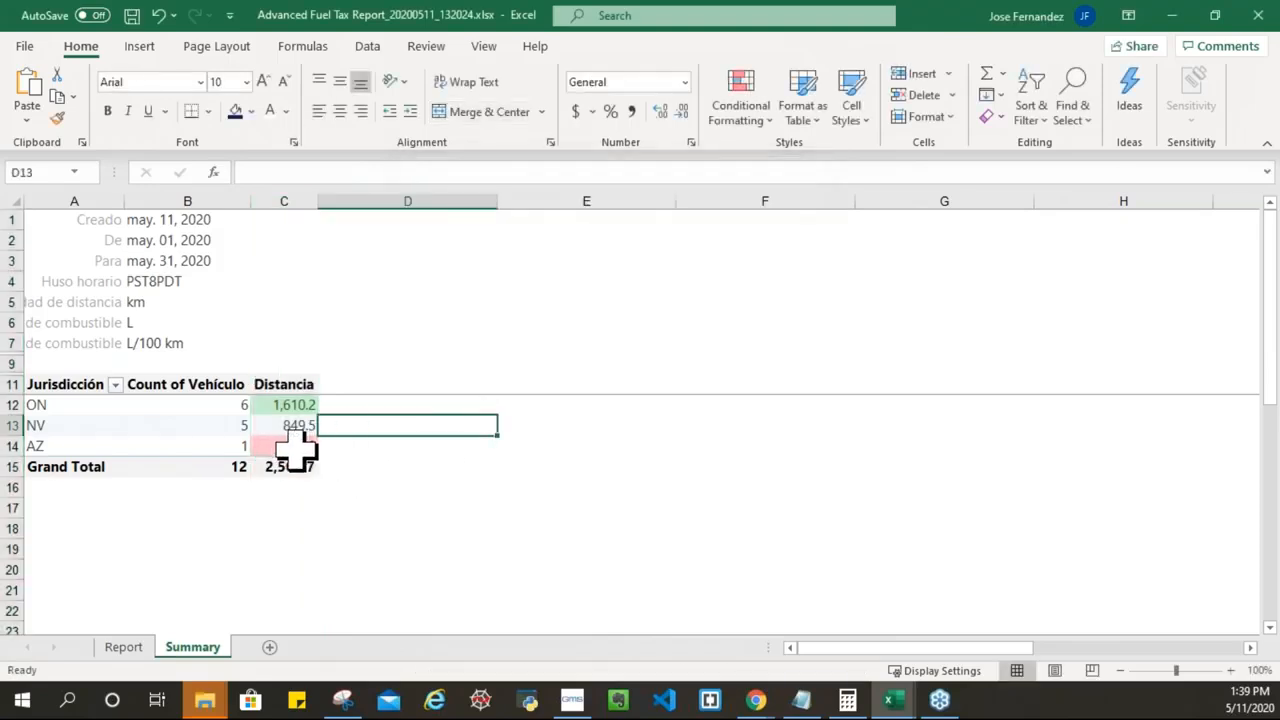
Step: Check the ON 1,610.2, NV 849.5 and AZ 45.0 values, then reselect column C for conditional formatting
{"action": "key", "text": "Right"}
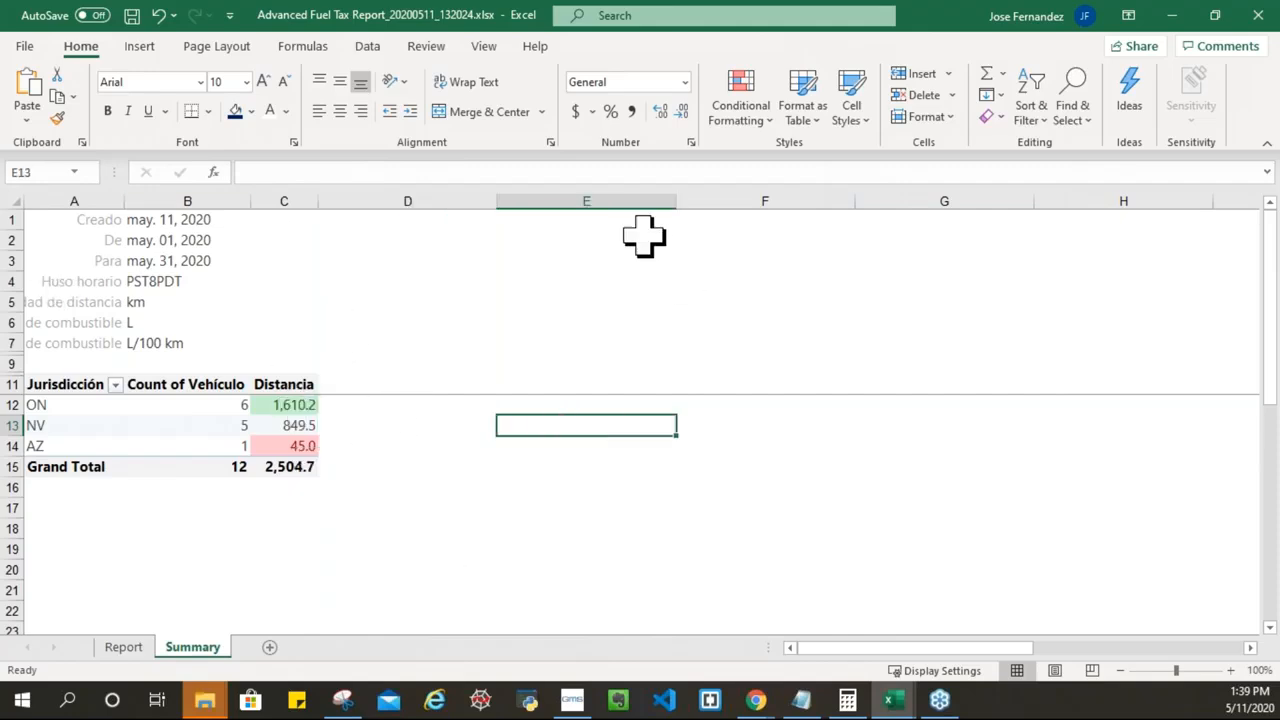
{"action": "left_click", "coordinate": [305, 201]}
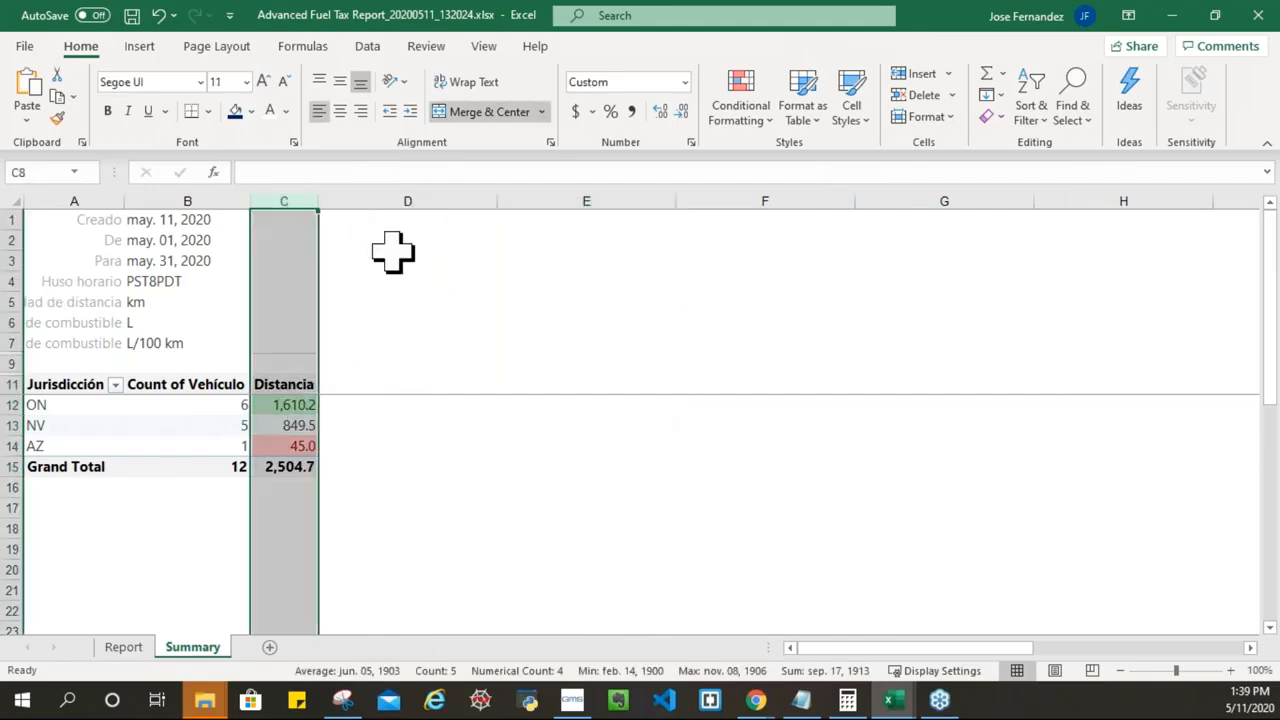
{"action": "left_click", "coordinate": [443, 410]}
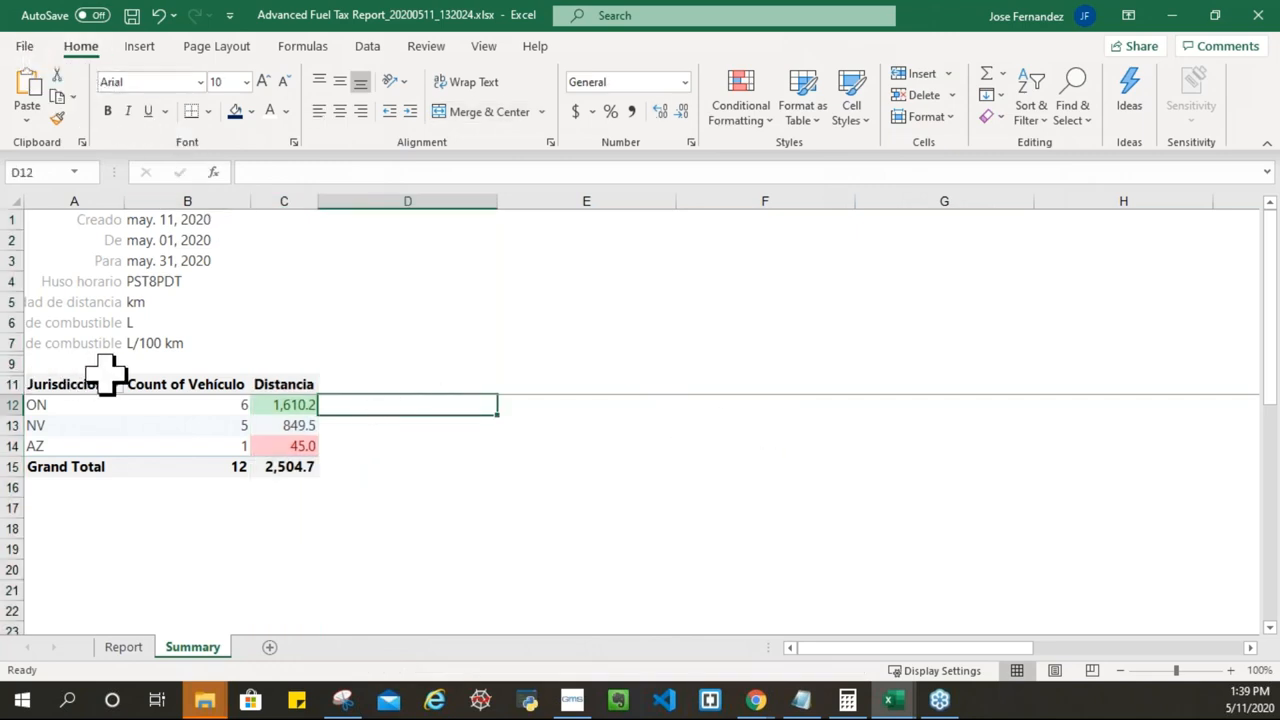
{"action": "left_click", "coordinate": [95, 410]}
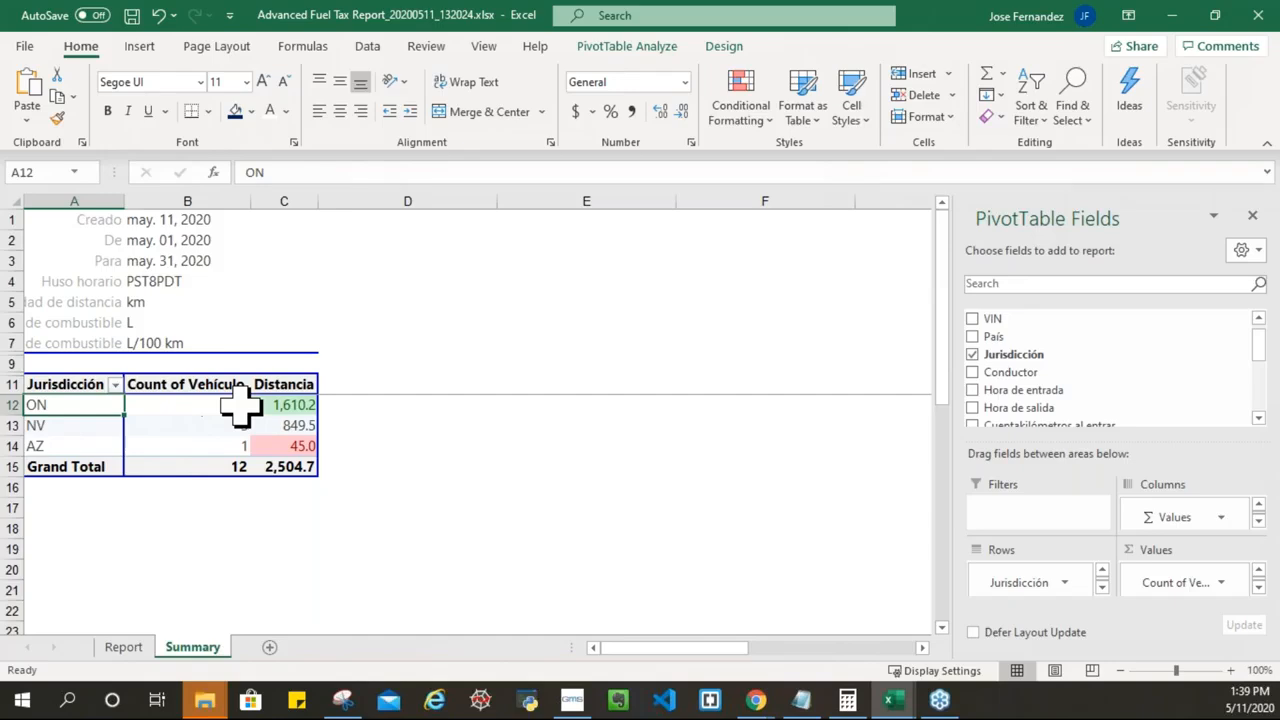
{"action": "left_click", "coordinate": [296, 404]}
{"action": "left_click", "coordinate": [292, 425]}
{"action": "left_click", "coordinate": [294, 446]}
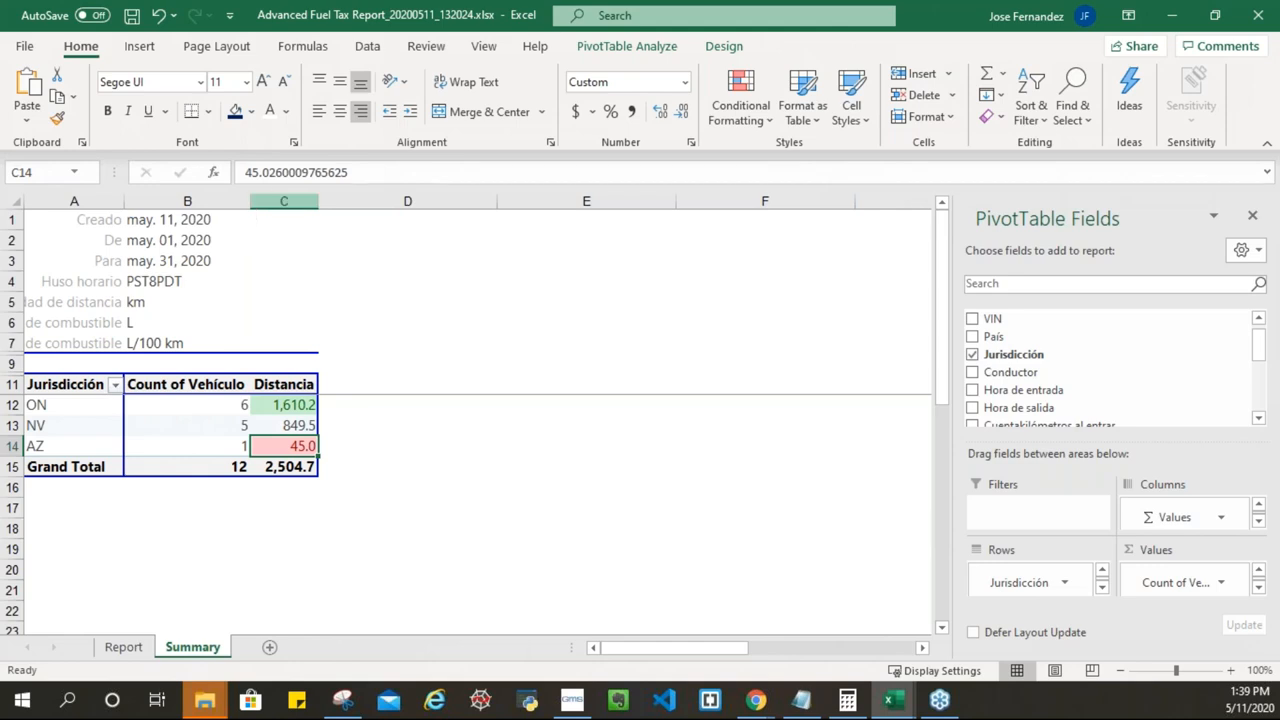
{"action": "left_click_drag", "start_coordinate": [284, 363], "coordinate": [284, 201]}
{"action": "left_click", "coordinate": [741, 110]}
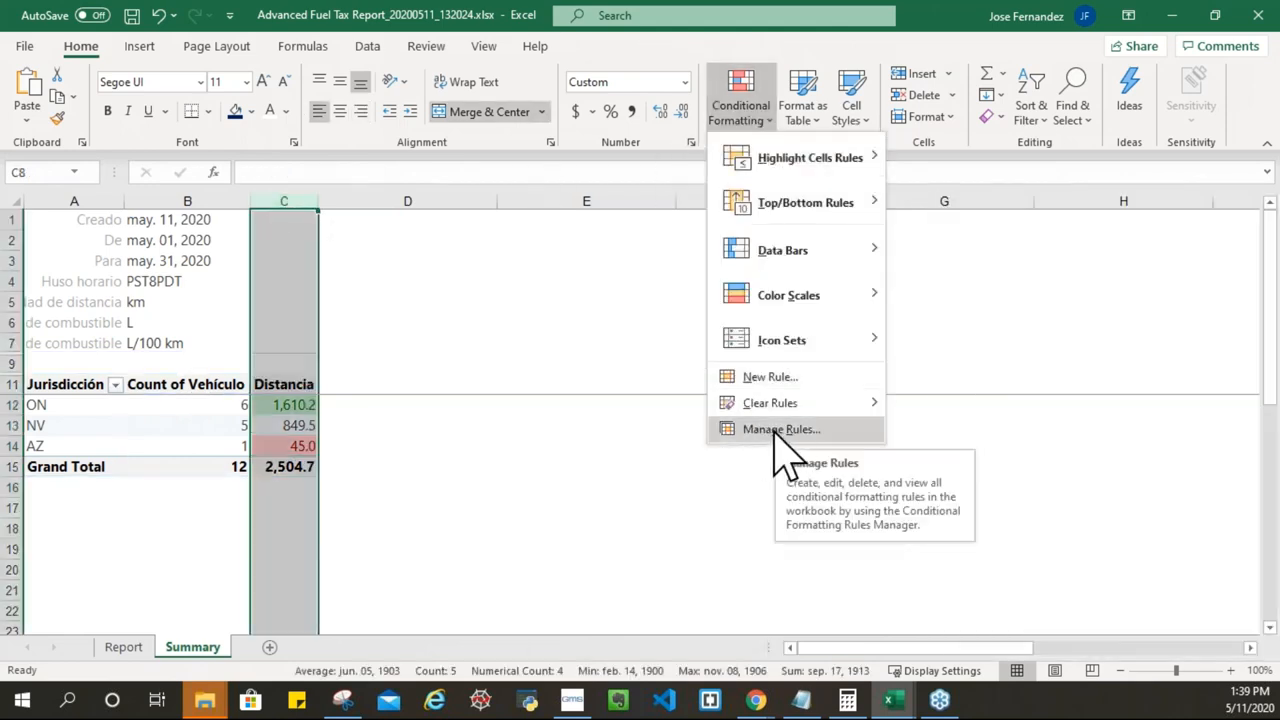
Step: Open the Rules Manager and inspect the between 0.0001 and 100 rule without changing it
{"action": "left_click", "coordinate": [783, 430]}
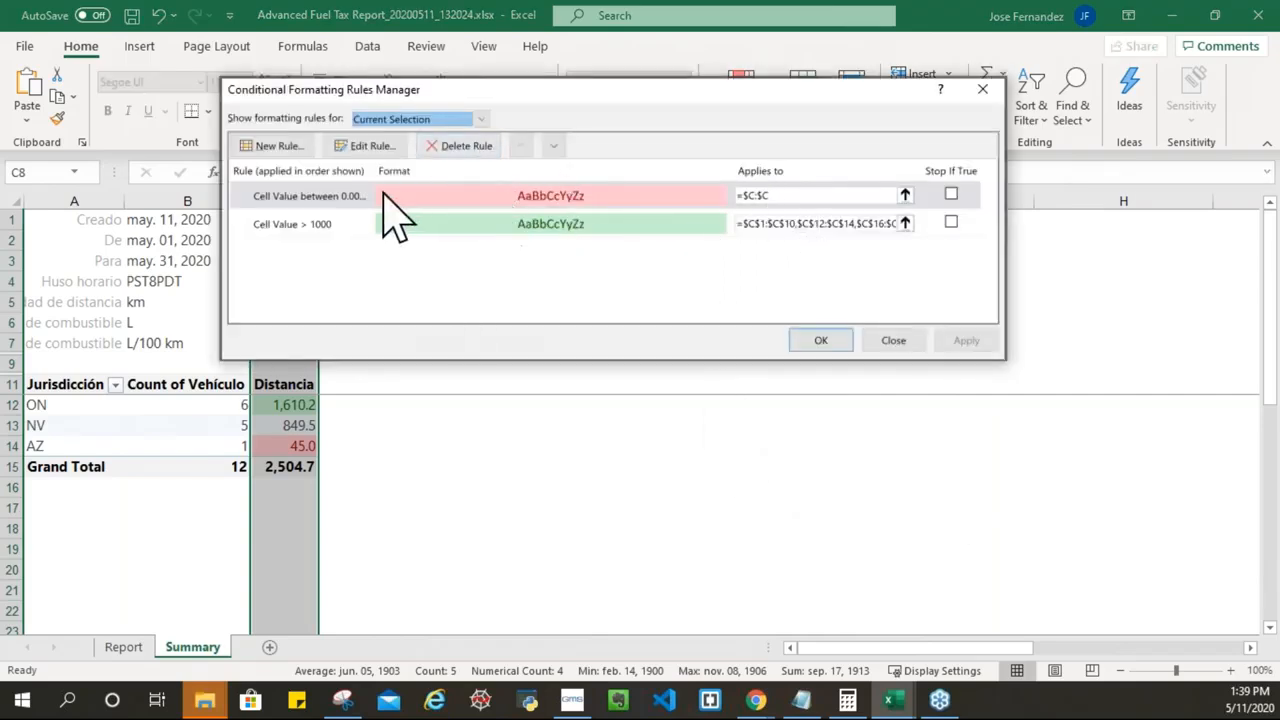
{"action": "double_click", "coordinate": [322, 196]}
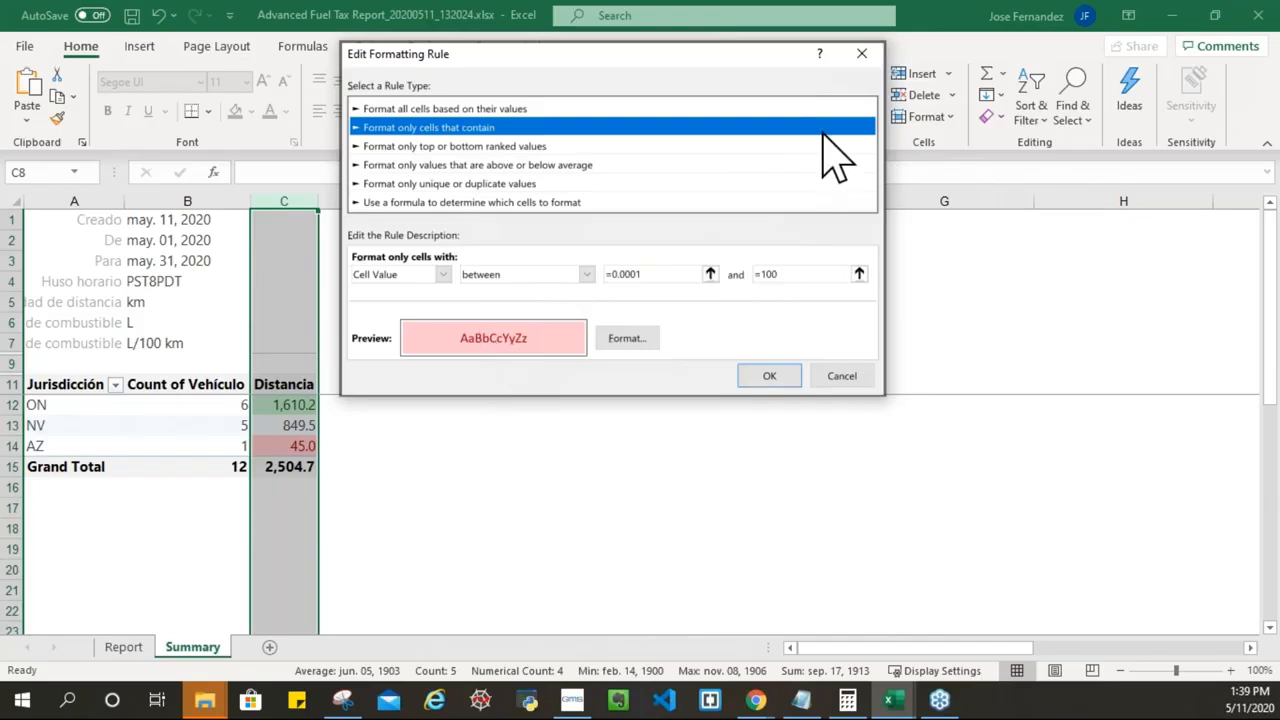
{"action": "left_click", "coordinate": [861, 53]}
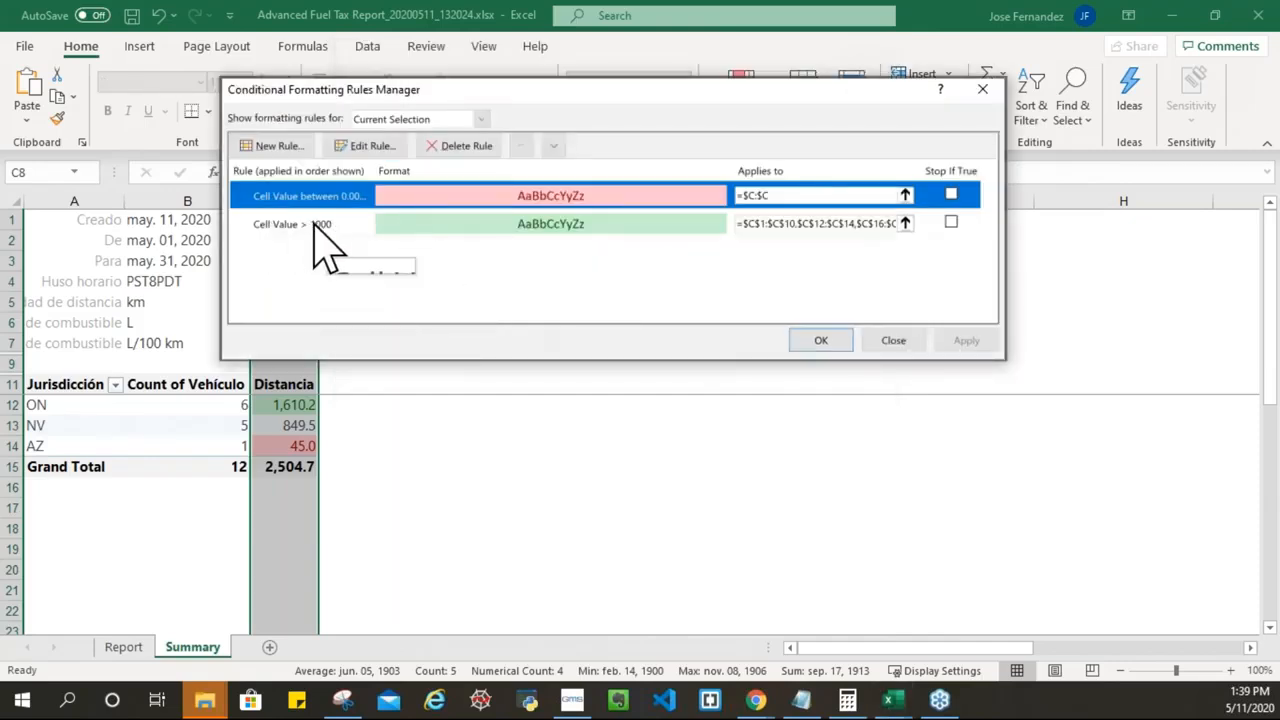
Step: Give the greater-than-1000 rule red text with yellow fill and apply it to Distancia
{"action": "double_click", "coordinate": [312, 225]}
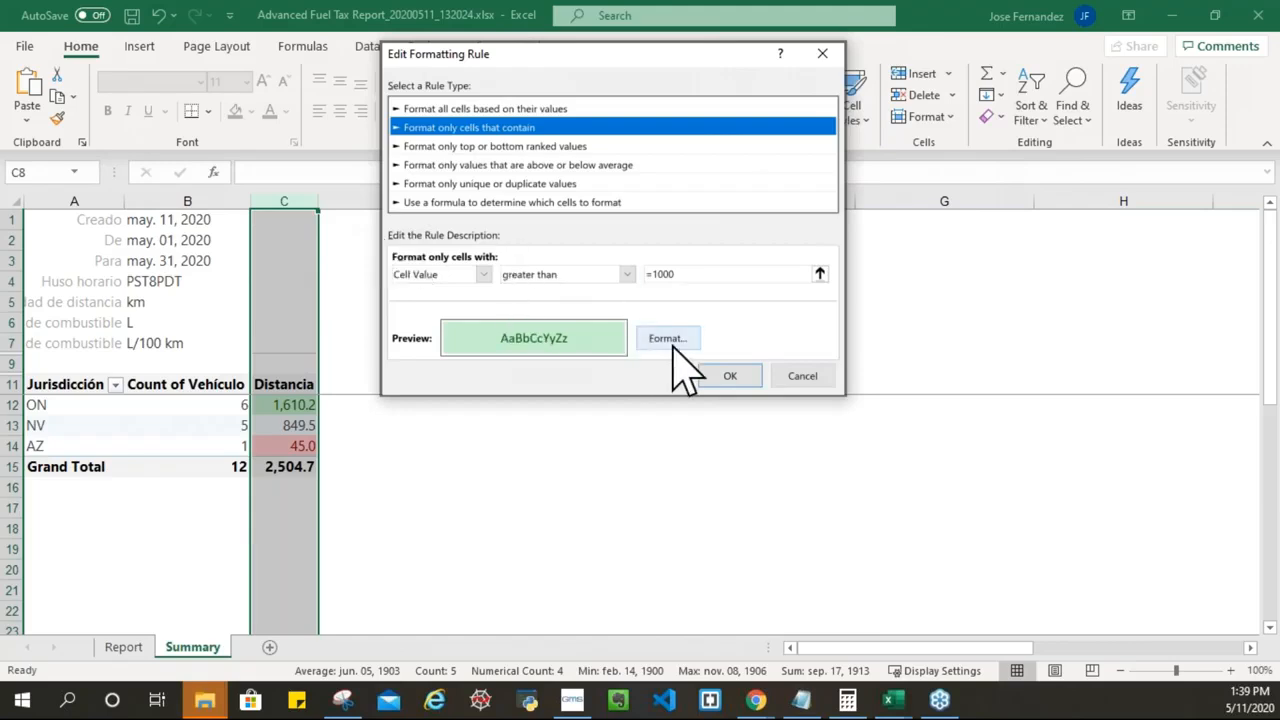
{"action": "left_click", "coordinate": [666, 340]}
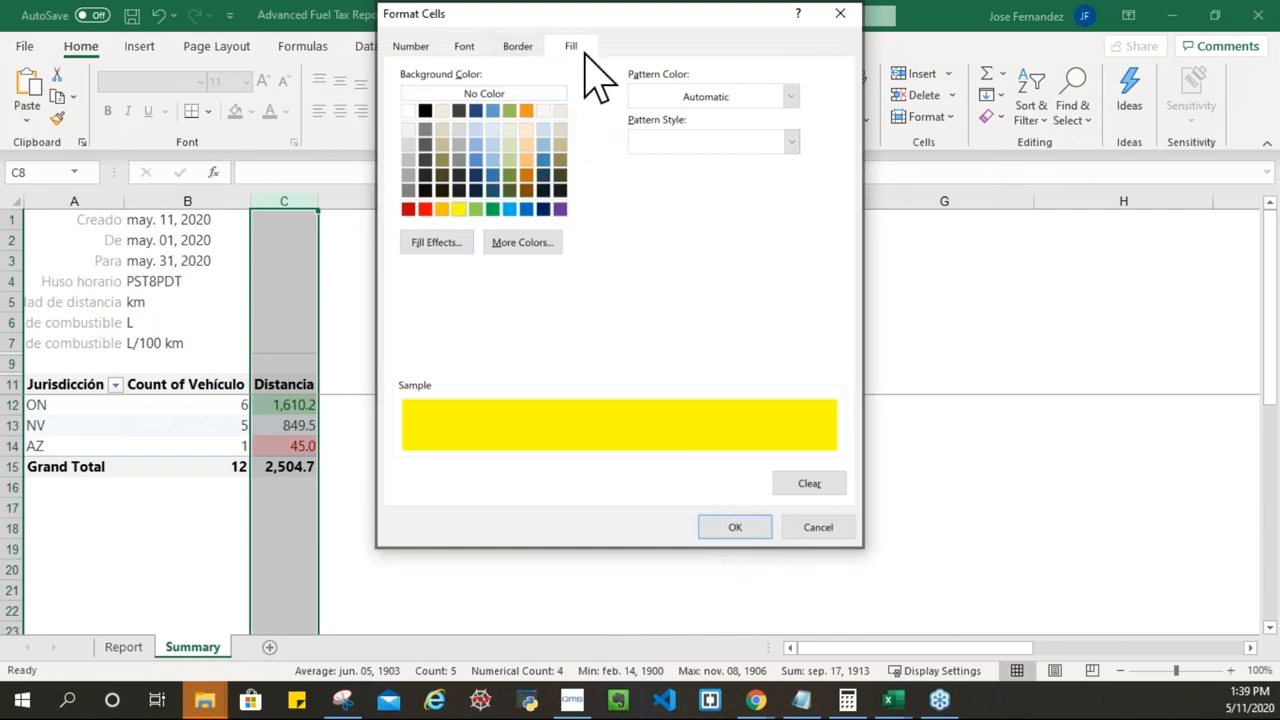
{"action": "left_click", "coordinate": [463, 47]}
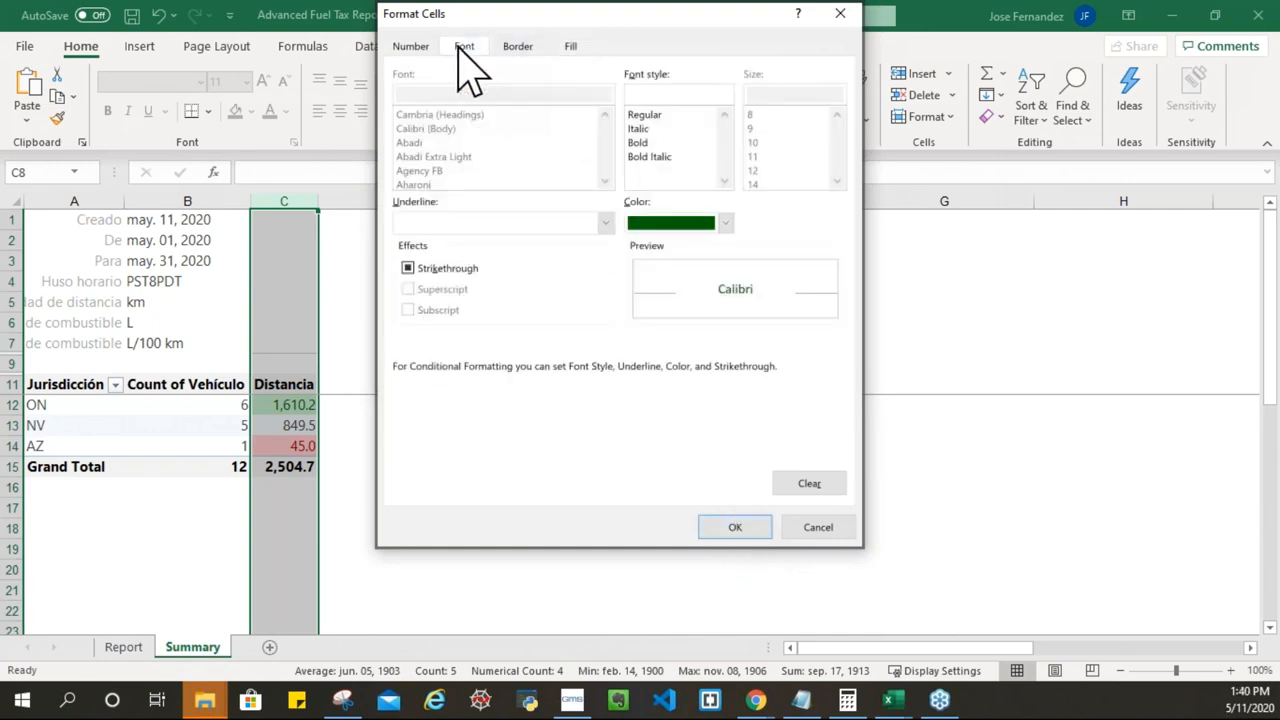
{"action": "left_click", "coordinate": [725, 223]}
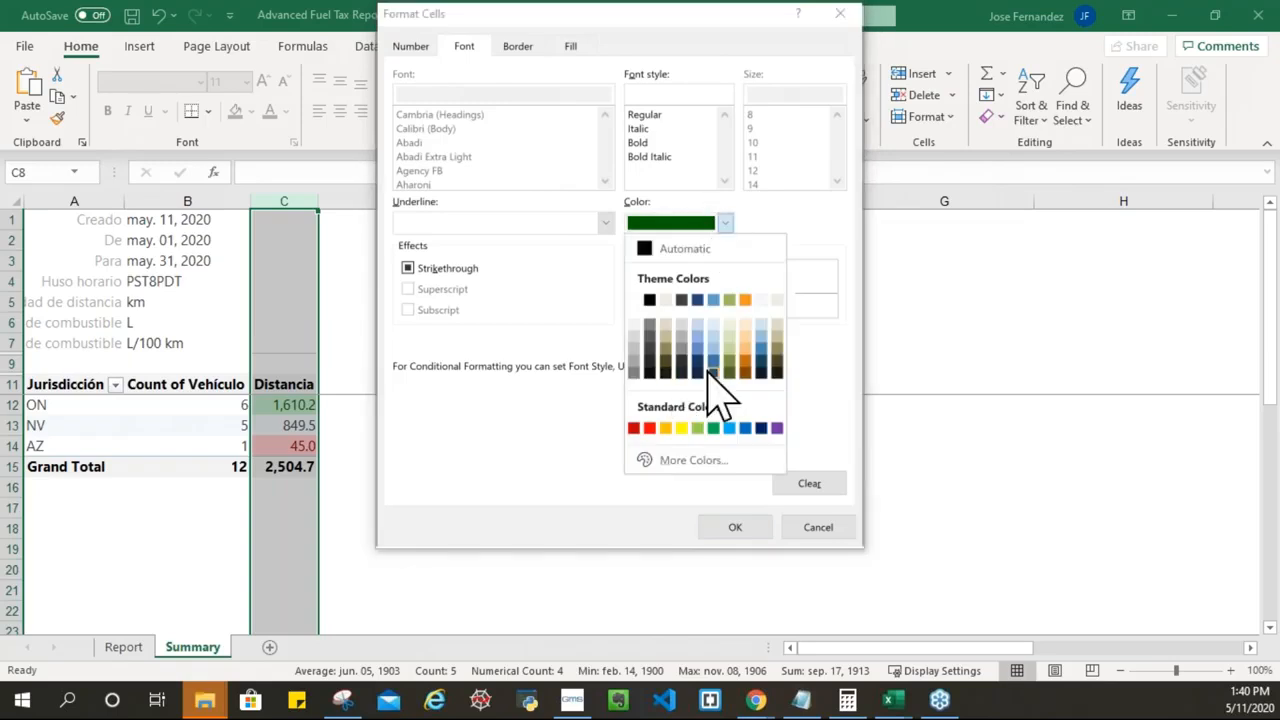
{"action": "left_click", "coordinate": [649, 428]}
{"action": "left_click", "coordinate": [733, 527]}
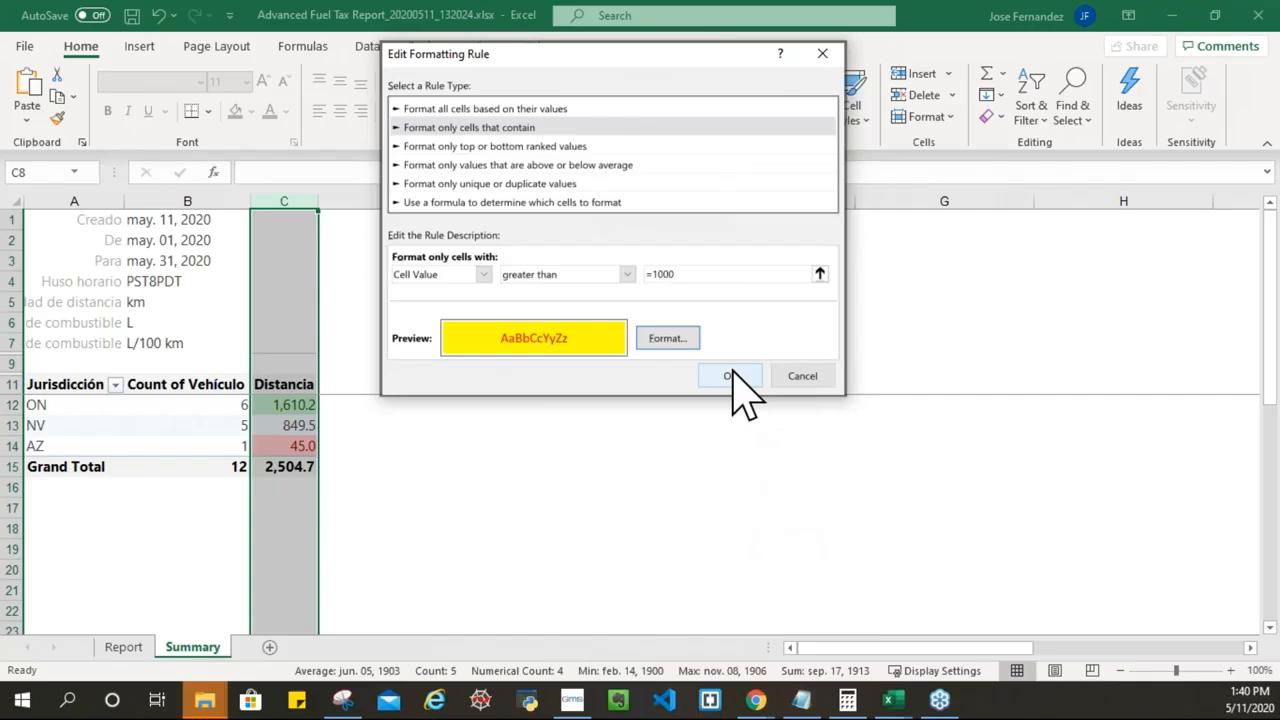
{"action": "left_click", "coordinate": [733, 376]}
{"action": "left_click", "coordinate": [960, 342]}
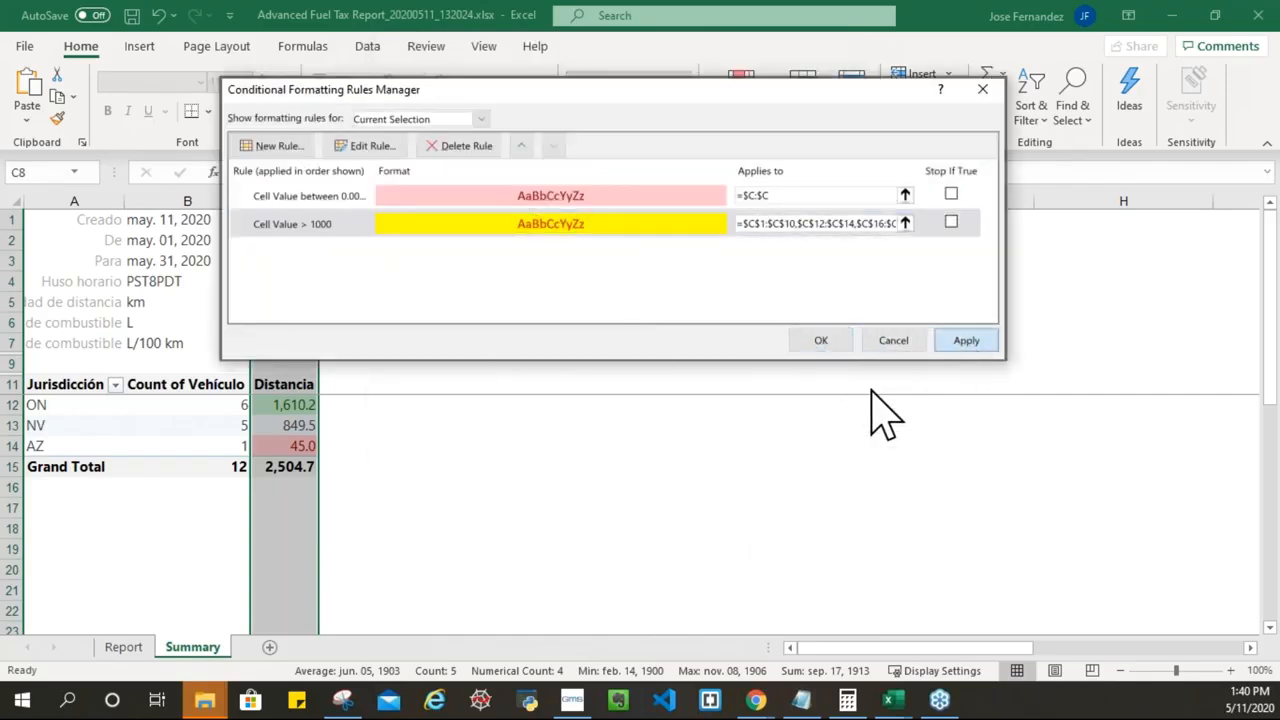
{"action": "left_click", "coordinate": [817, 341]}
Step: Undo the yellow over-1000 rule change so ON 1,610.2 stays green
{"action": "left_click", "coordinate": [586, 487]}
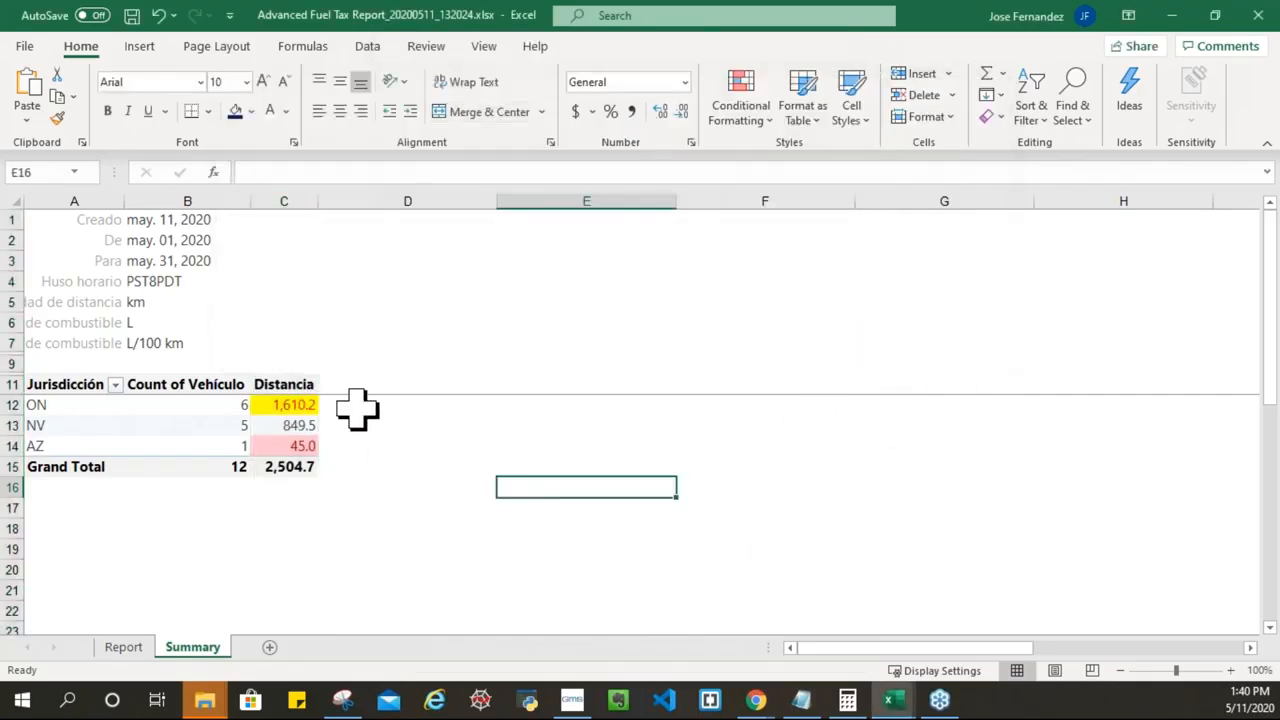
{"action": "left_click", "coordinate": [420, 410]}
{"action": "key", "text": "ctrl+z"}
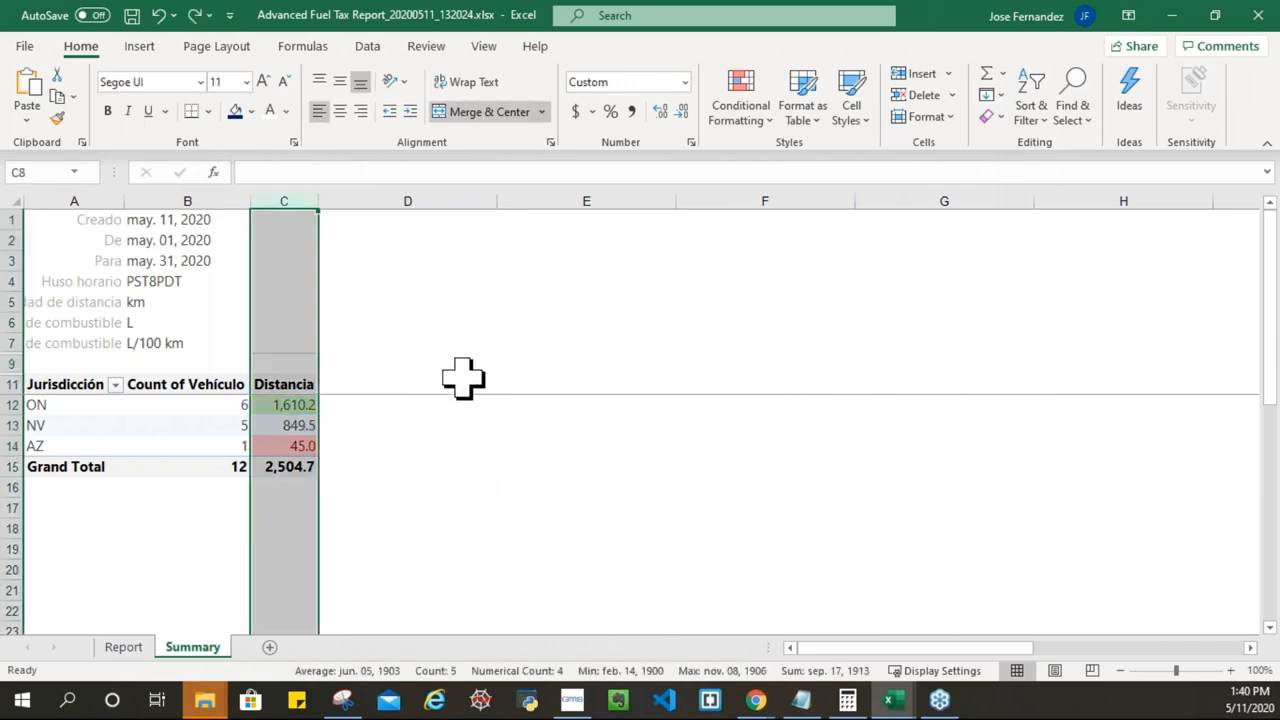
Step: On the Report sheet, inspect F11 and the day-count formulas in H11 and I11
{"action": "left_click", "coordinate": [410, 402]}
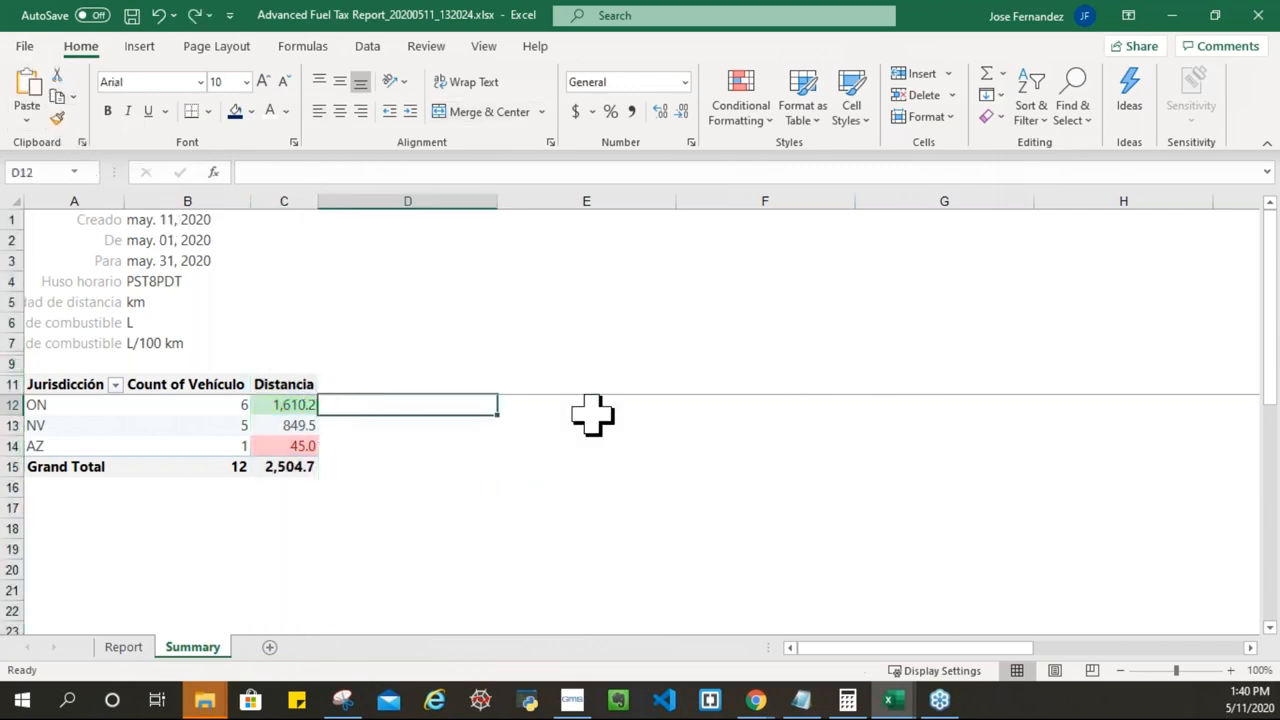
{"action": "left_click", "coordinate": [125, 648]}
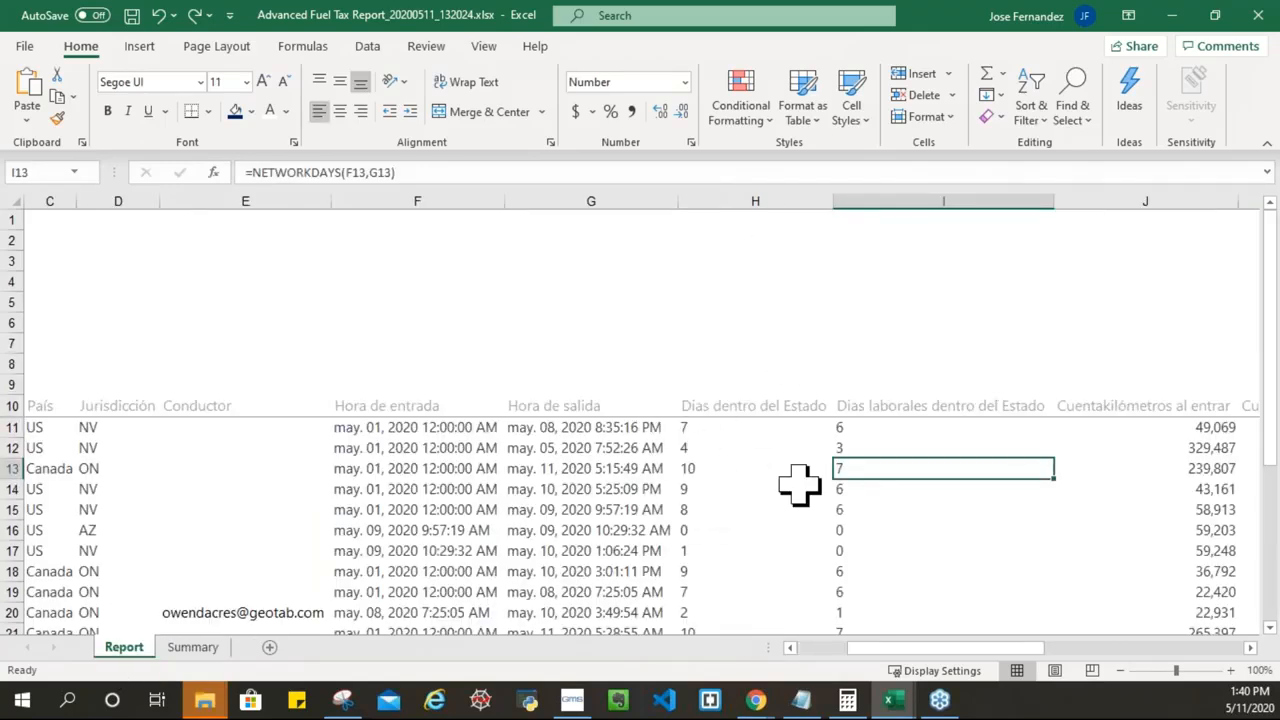
{"action": "left_click", "coordinate": [408, 428]}
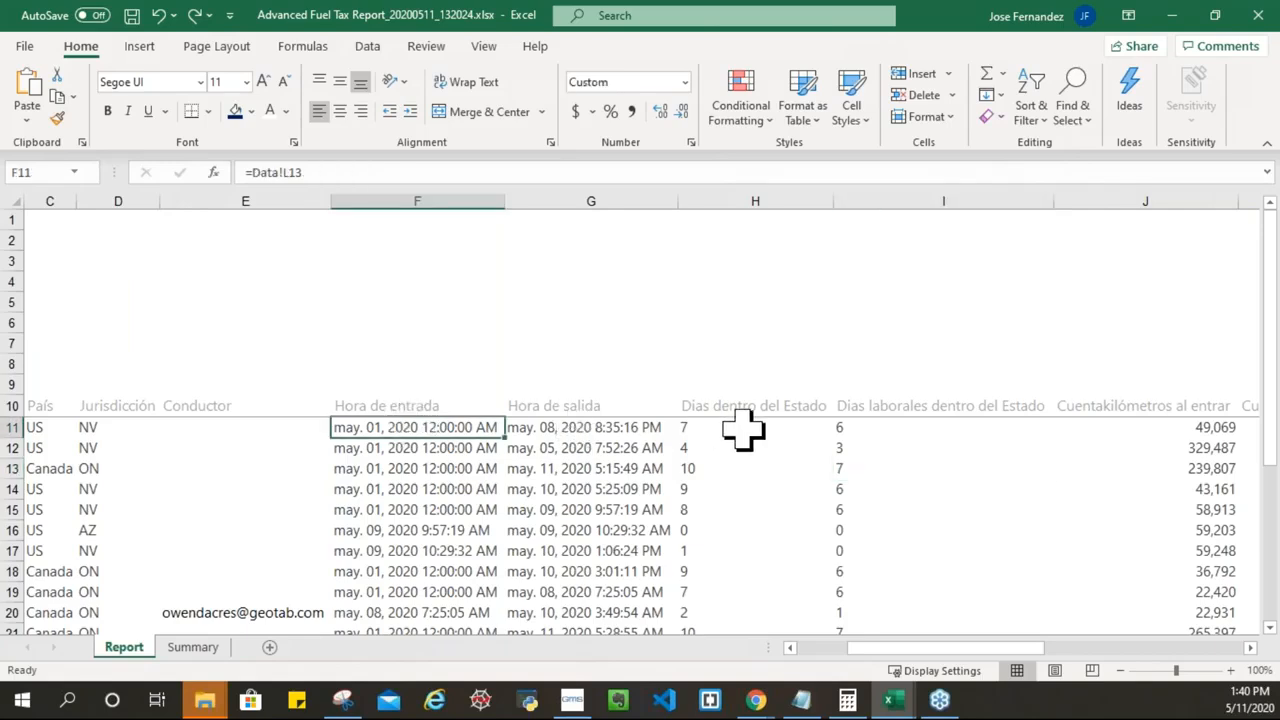
{"action": "left_click", "coordinate": [728, 428]}
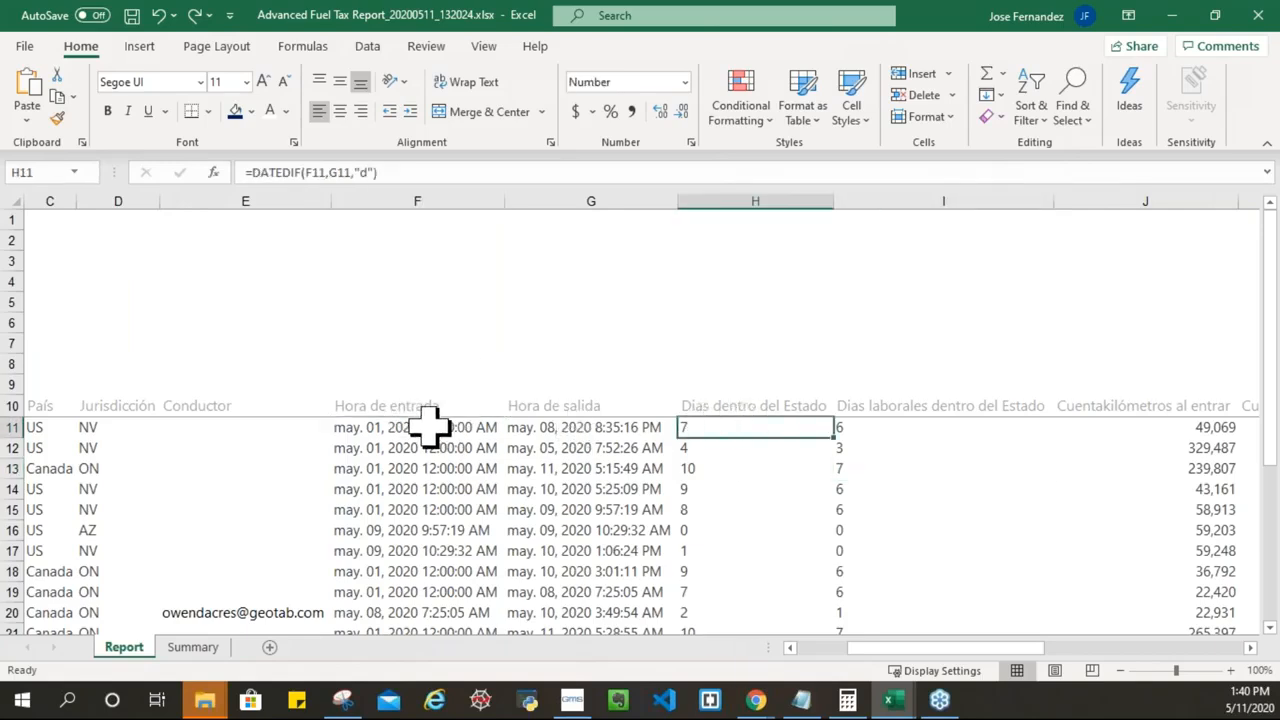
{"action": "left_click", "coordinate": [887, 427]}
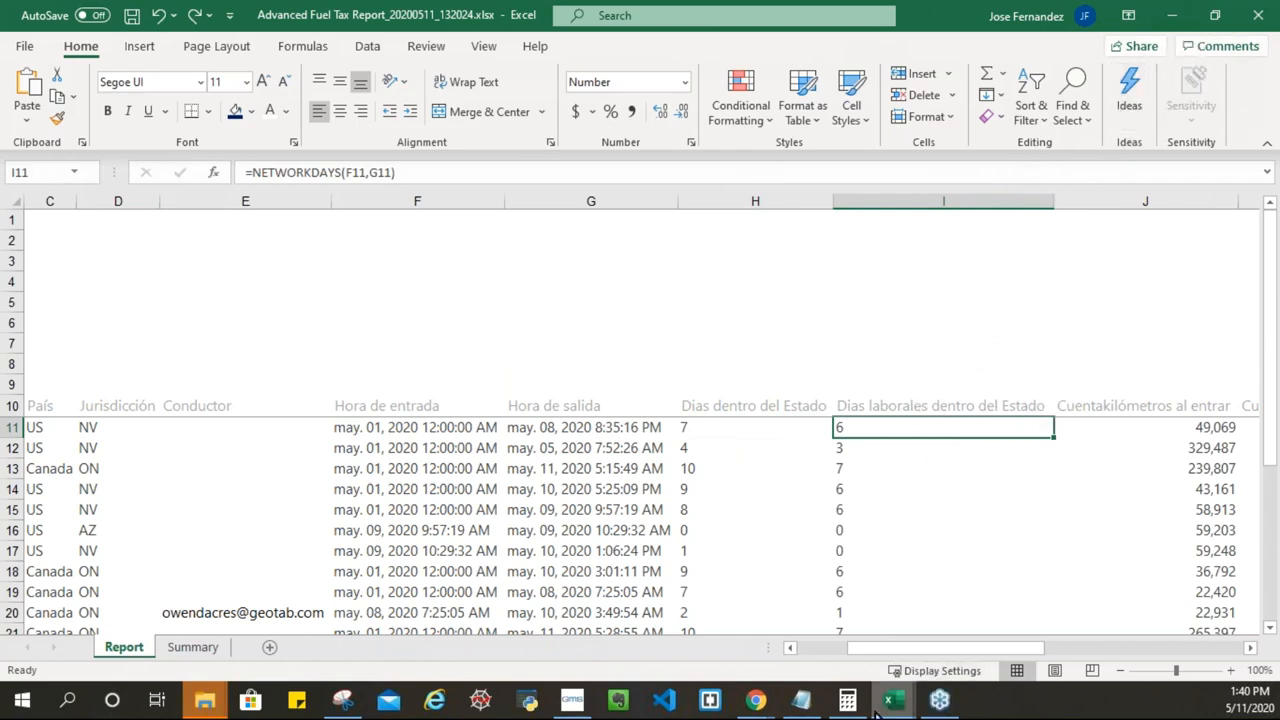
{"action": "mouse_move", "coordinate": [895, 712]}
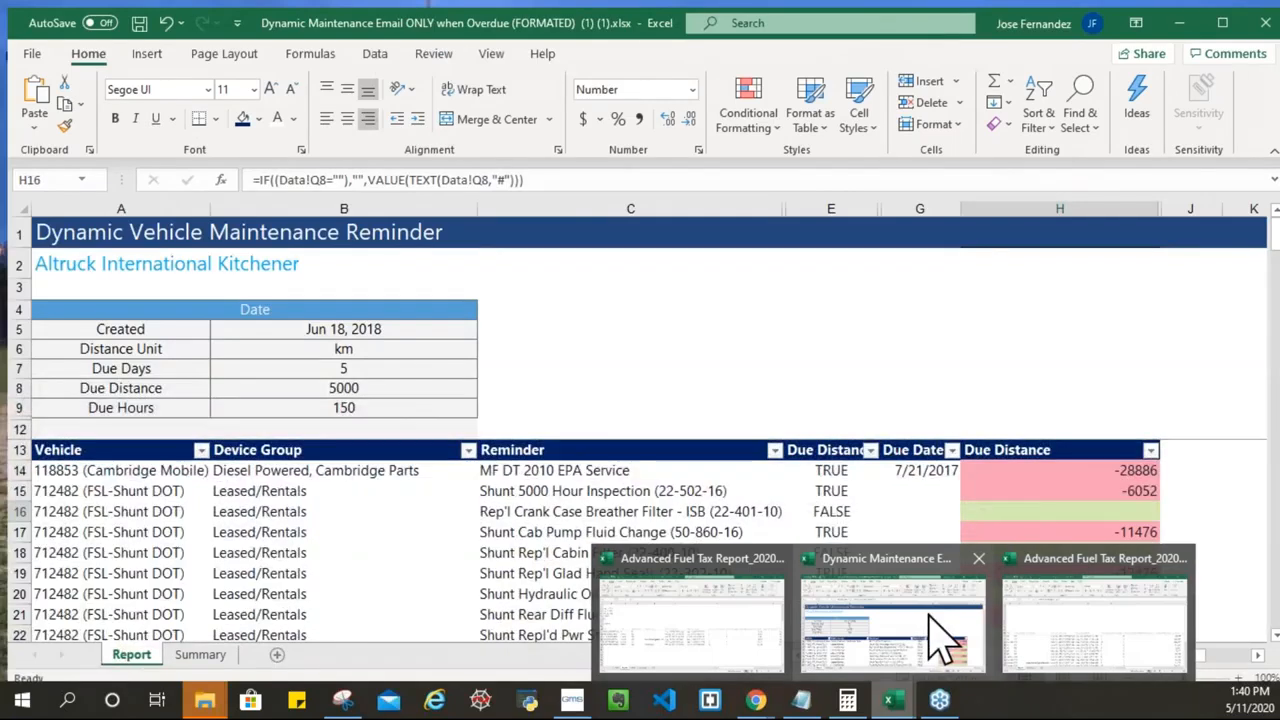
Step: In the Dynamic Maintenance workbook, select Due Distance column H and list its conditional formatting rules
{"action": "left_click", "coordinate": [940, 645]}
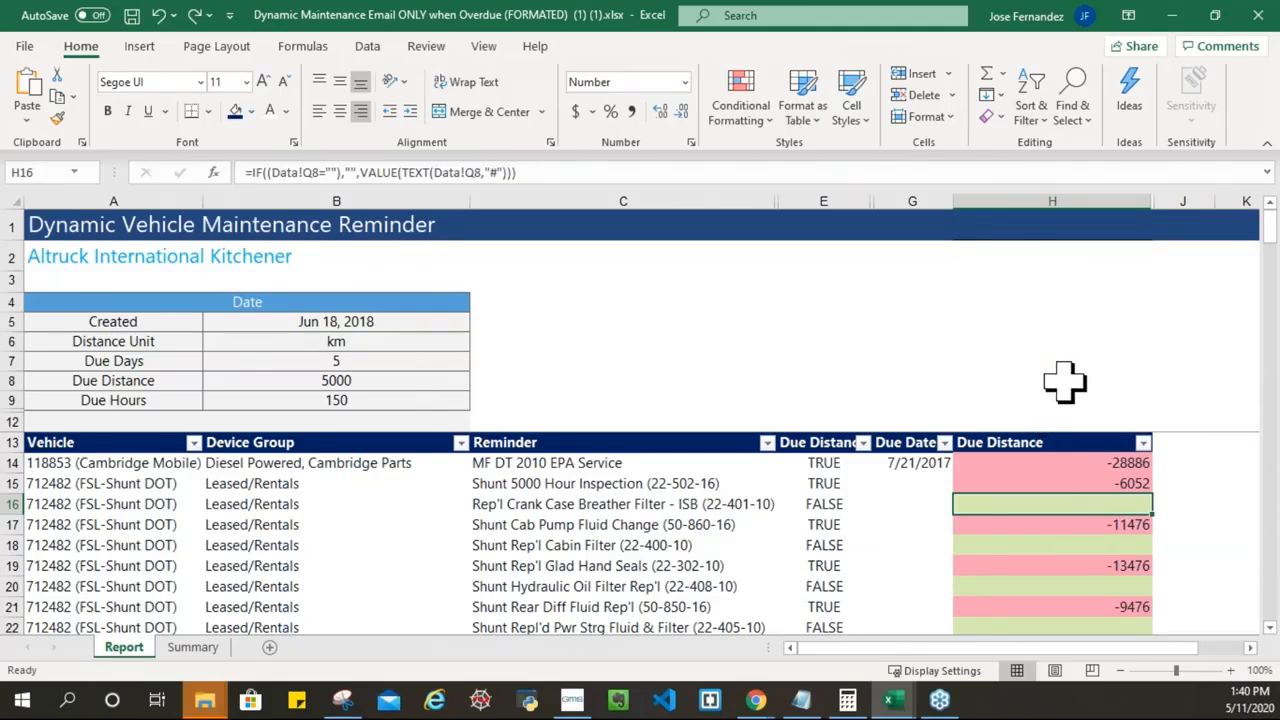
{"action": "left_click", "coordinate": [1071, 190]}
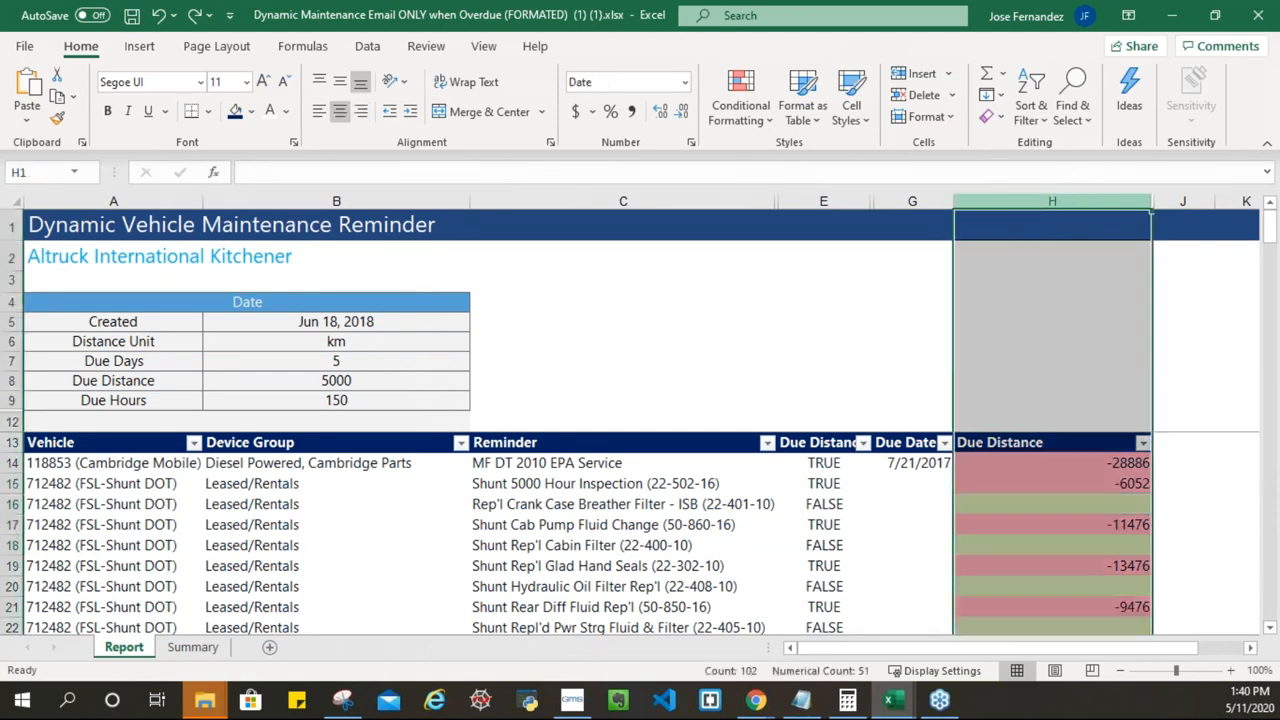
{"action": "right_click", "coordinate": [1052, 312]}
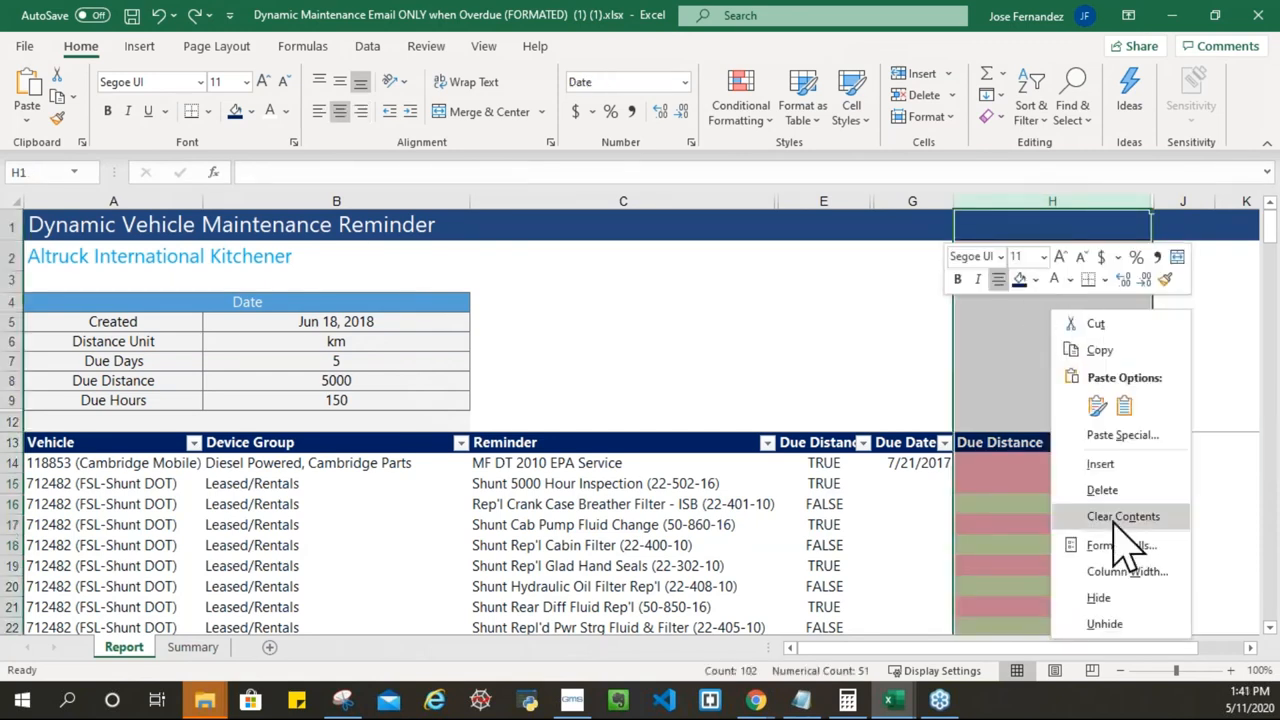
{"action": "left_click", "coordinate": [1127, 571]}
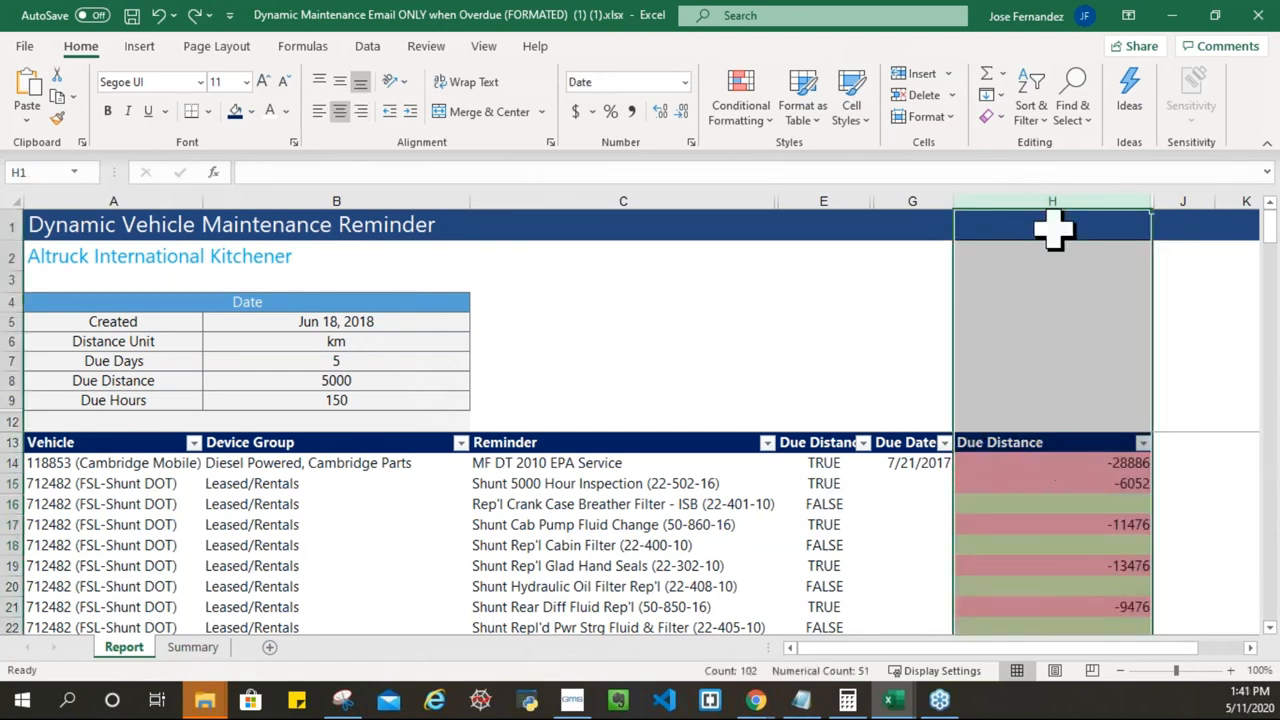
{"action": "right_click", "coordinate": [1033, 333]}
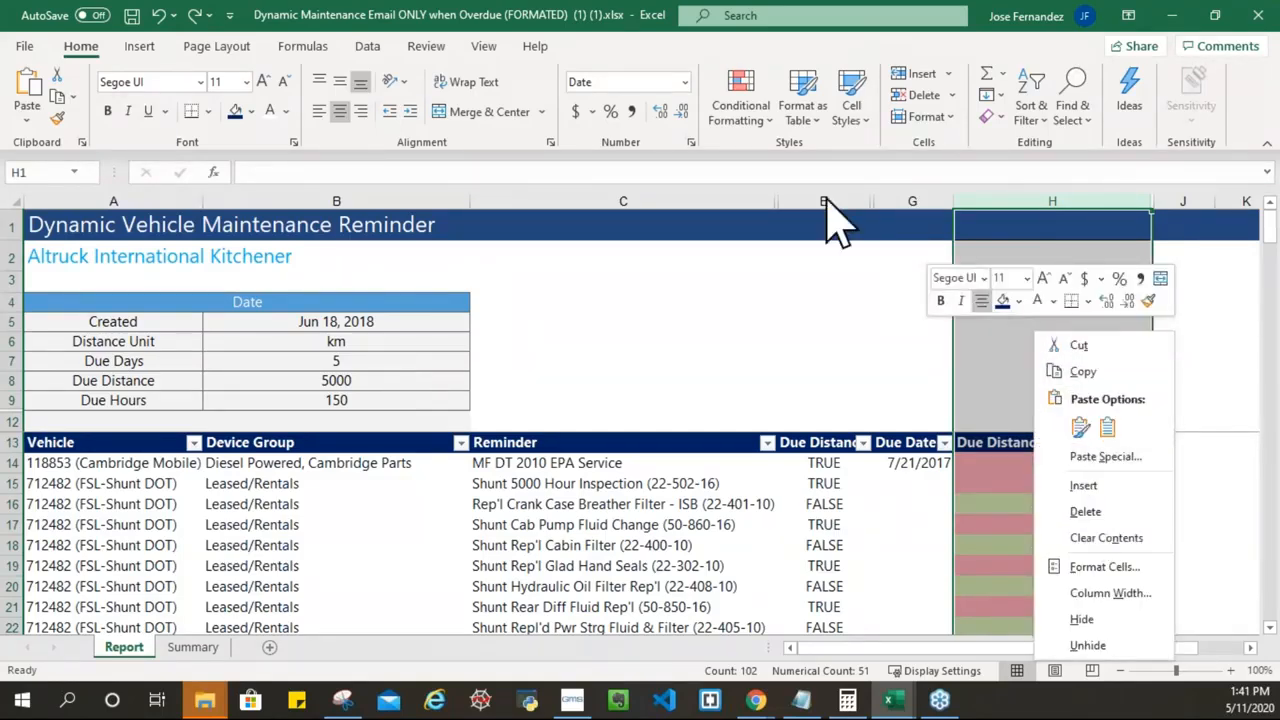
{"action": "left_click", "coordinate": [760, 118]}
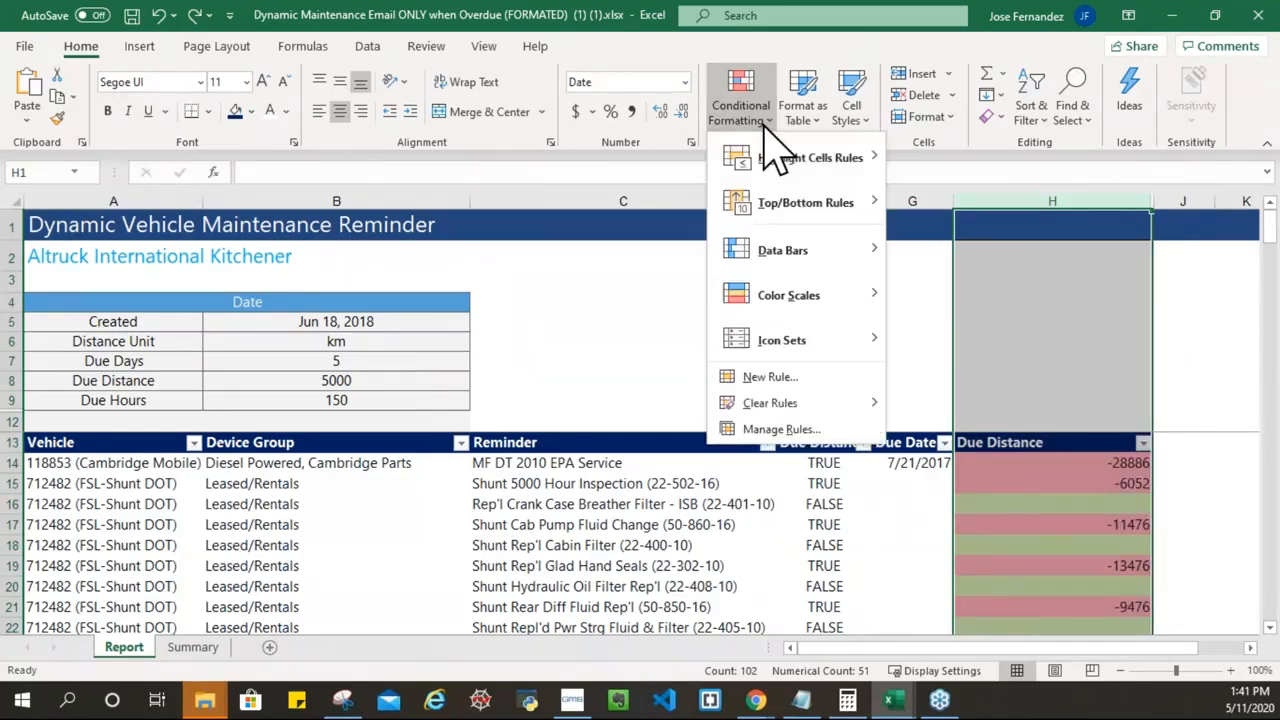
{"action": "left_click", "coordinate": [790, 430]}
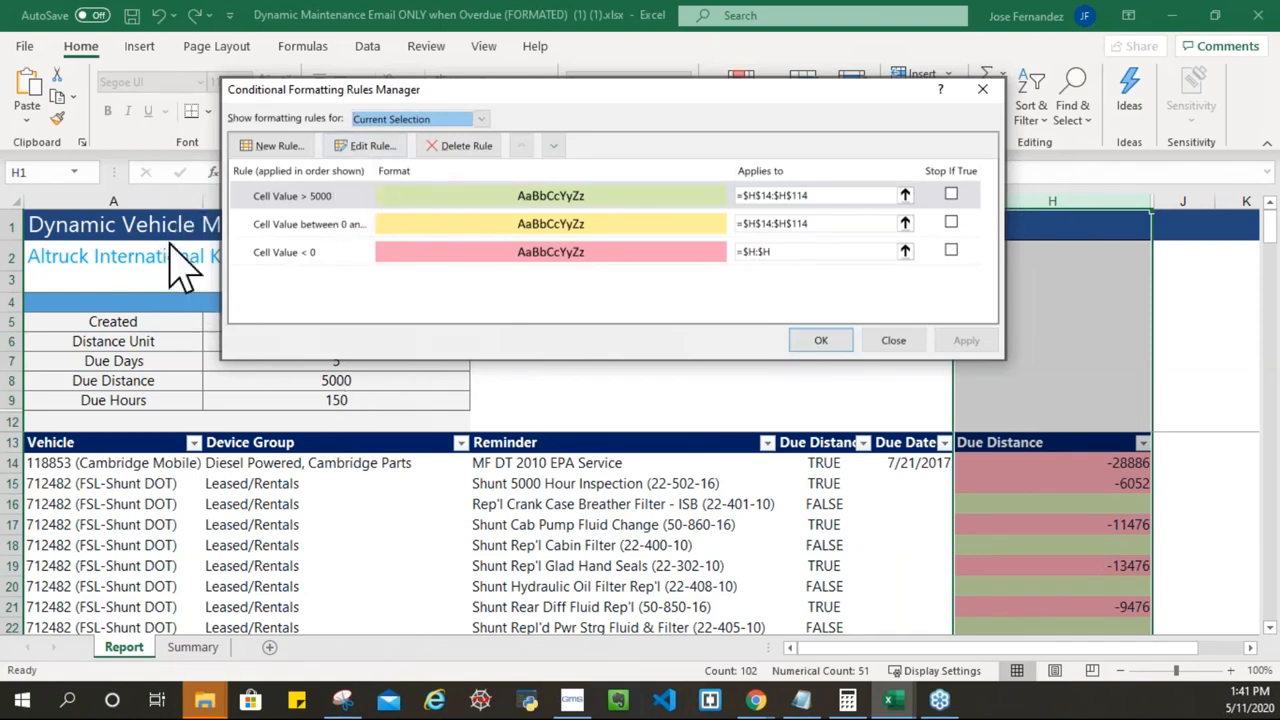
Step: Move the Rules Manager aside to review column H's green, yellow and red rules
{"action": "left_click_drag", "start_coordinate": [446, 100], "coordinate": [702, 86]}
{"action": "left_click_drag", "start_coordinate": [802, 74], "coordinate": [555, 97]}
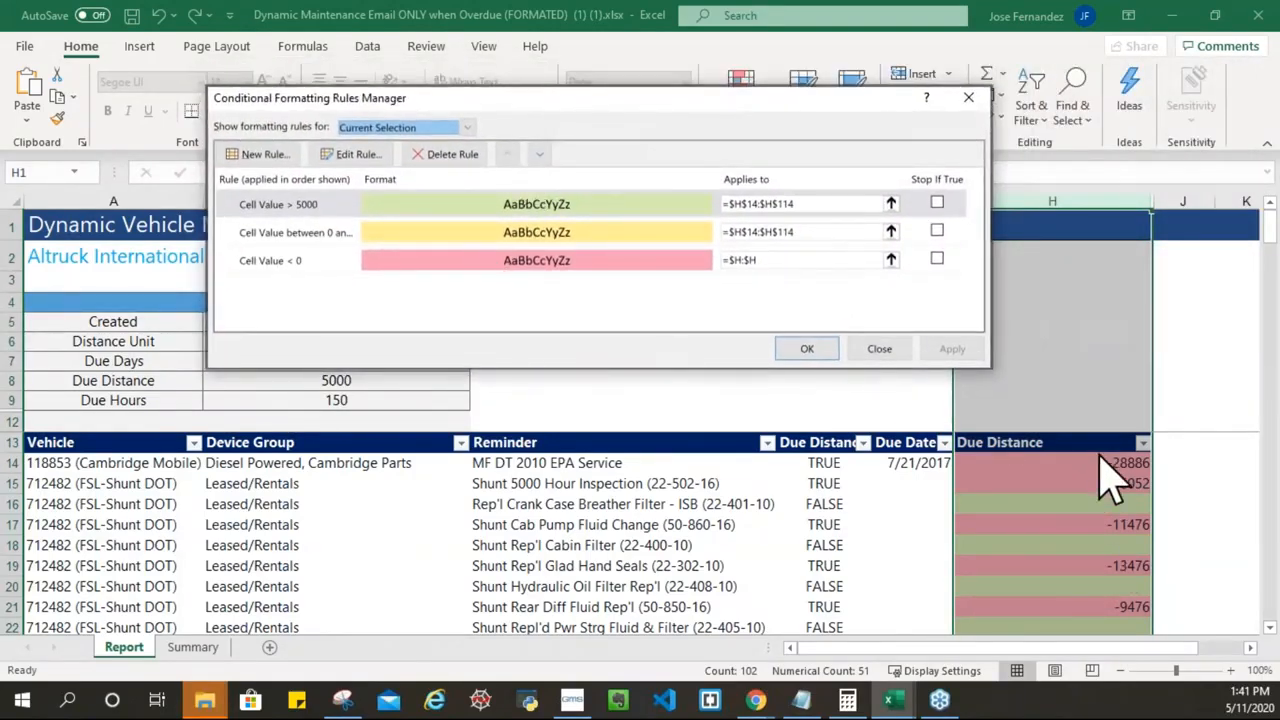
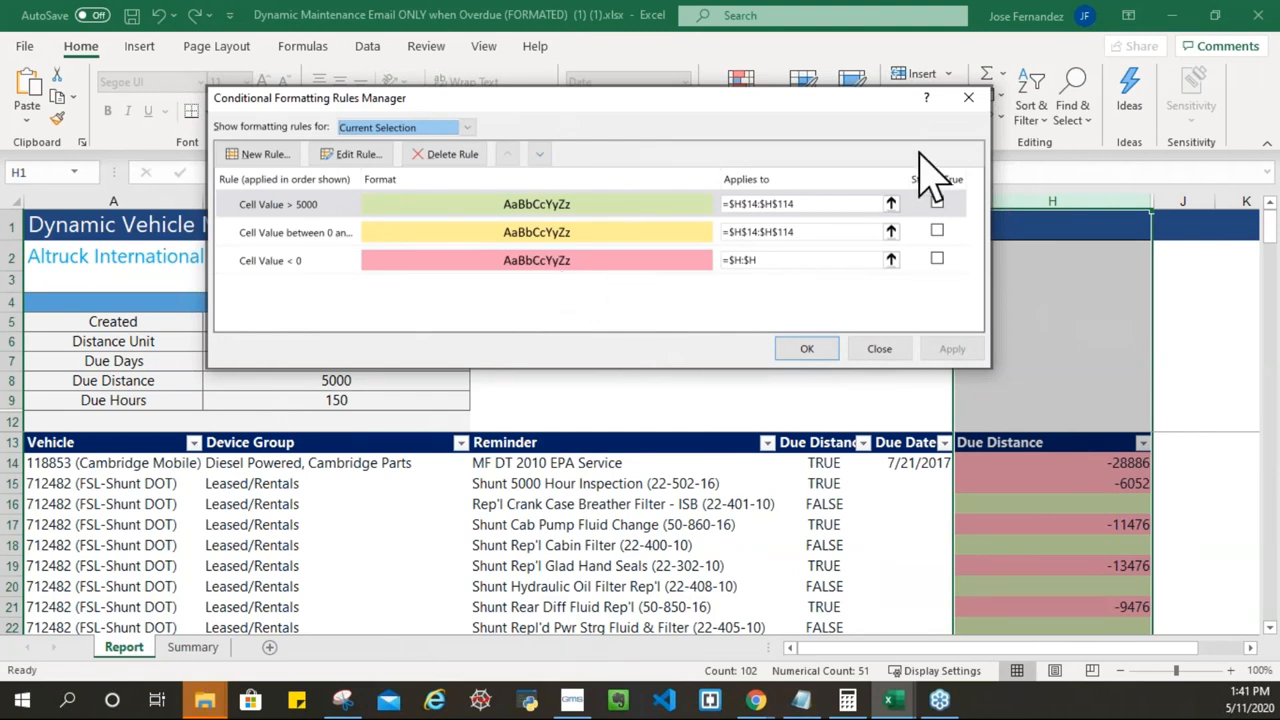
Step: Close the Conditional Formatting Rules Manager and select cell H9 above the Due Distance table
{"action": "left_click", "coordinate": [968, 98]}
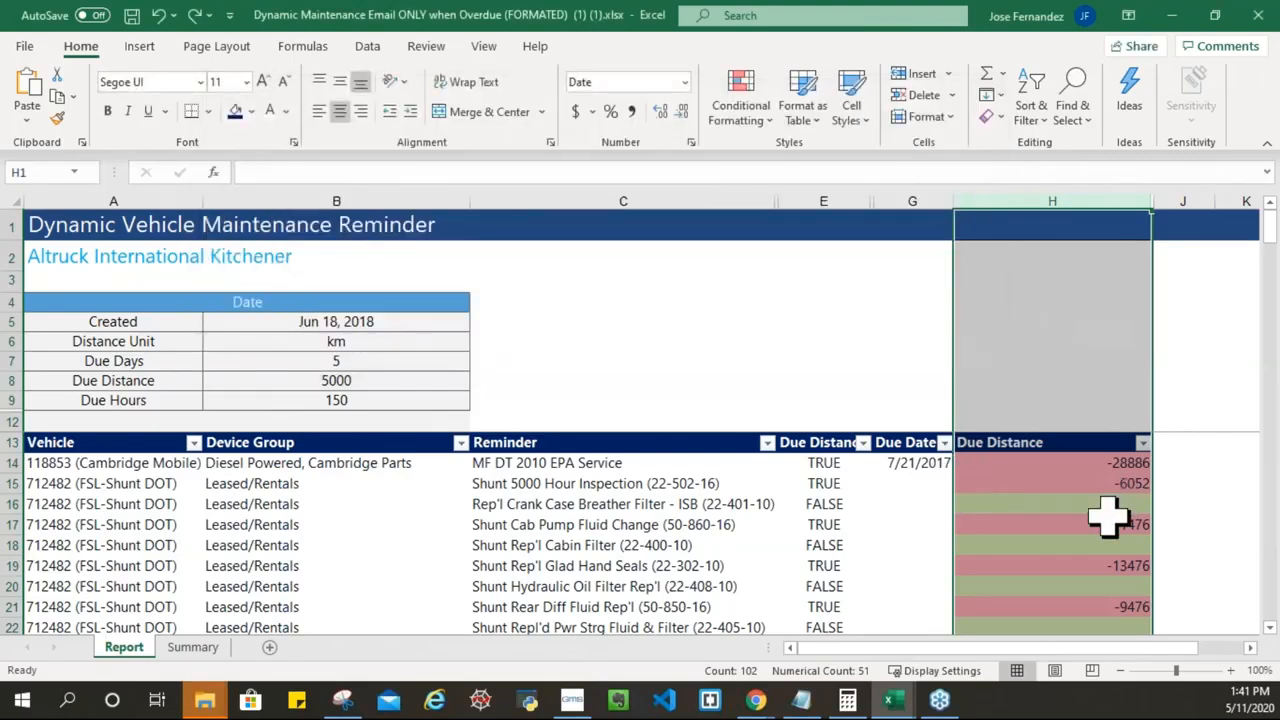
{"action": "left_click", "coordinate": [1198, 342]}
{"action": "left_click", "coordinate": [1065, 405]}
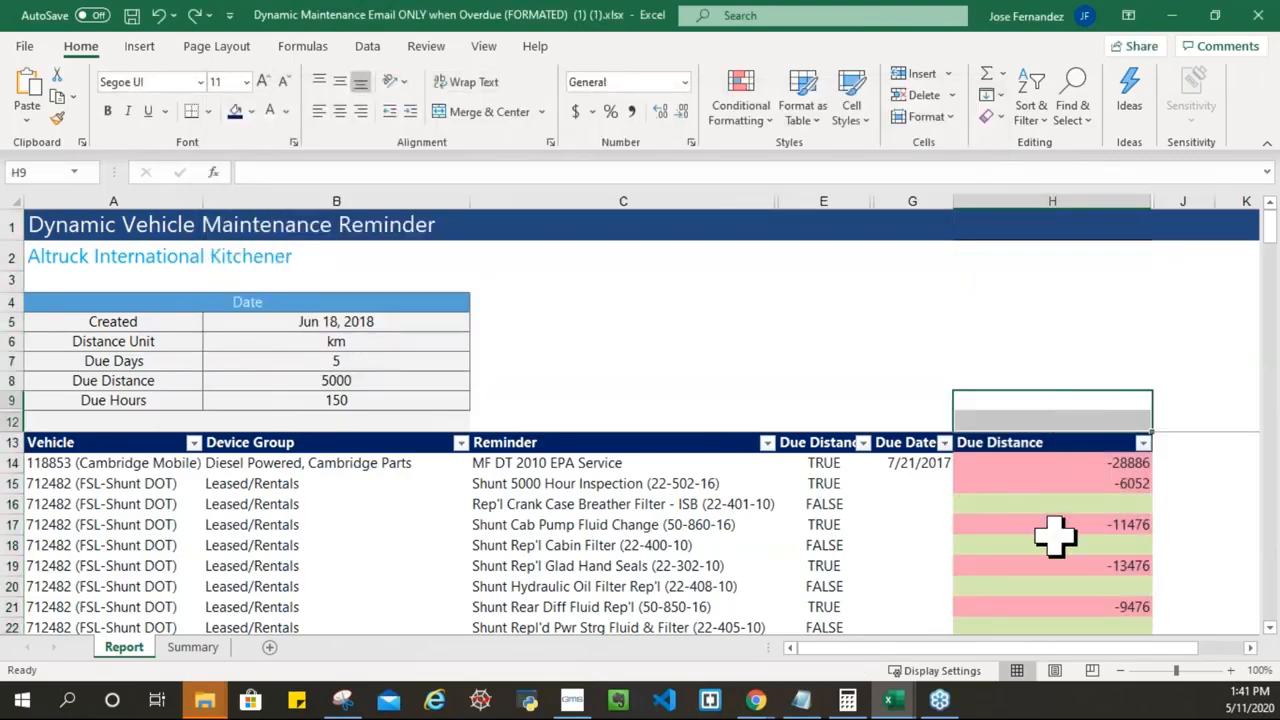
{"action": "scroll", "coordinate": [1065, 495], "scroll_direction": "down", "scroll_amount": 3}
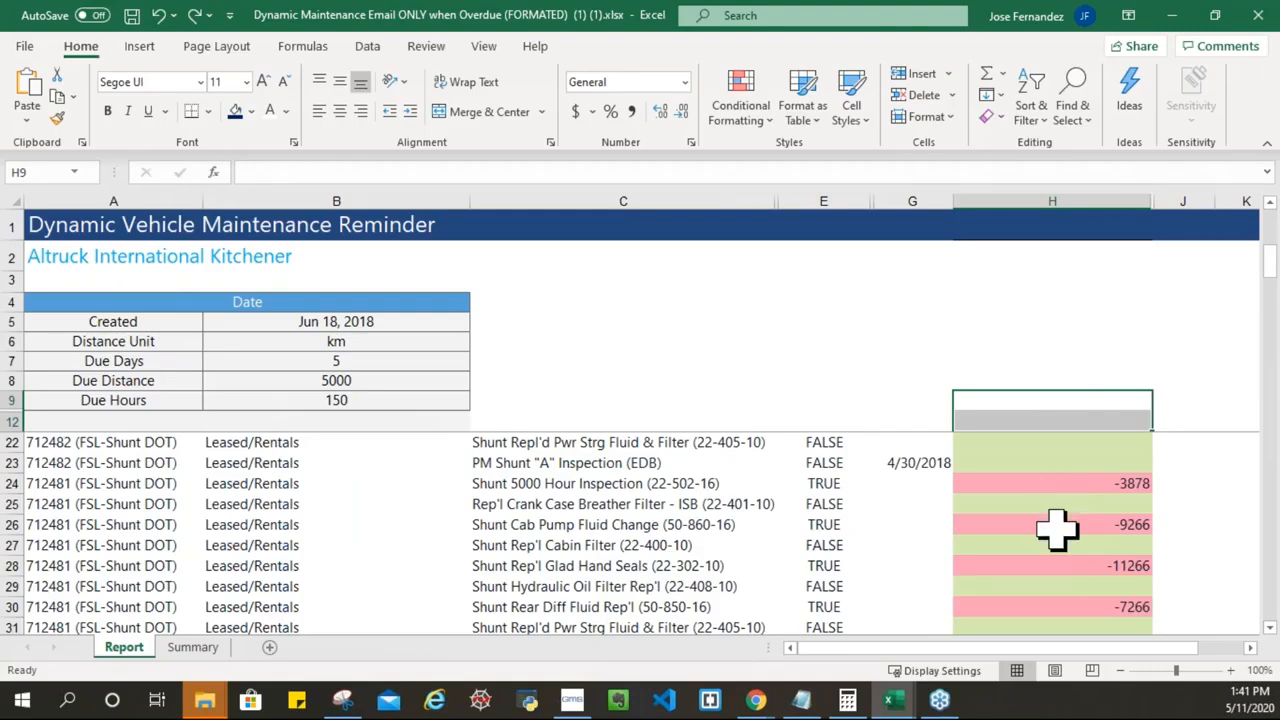
{"action": "scroll", "coordinate": [1060, 500], "scroll_direction": "up", "scroll_amount": 3}
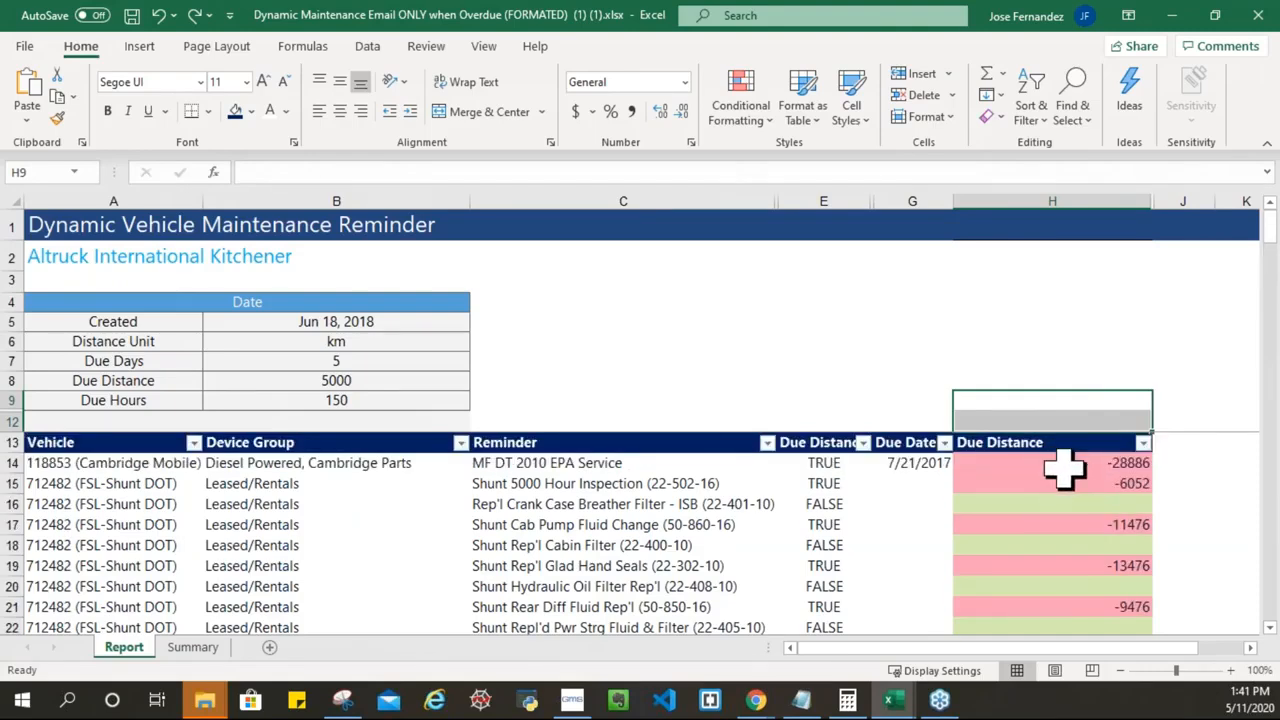
Step: Check the Due Distance formulas and overdue values in H14–H19, then the blank cells H22:H23
{"action": "left_click", "coordinate": [1097, 462]}
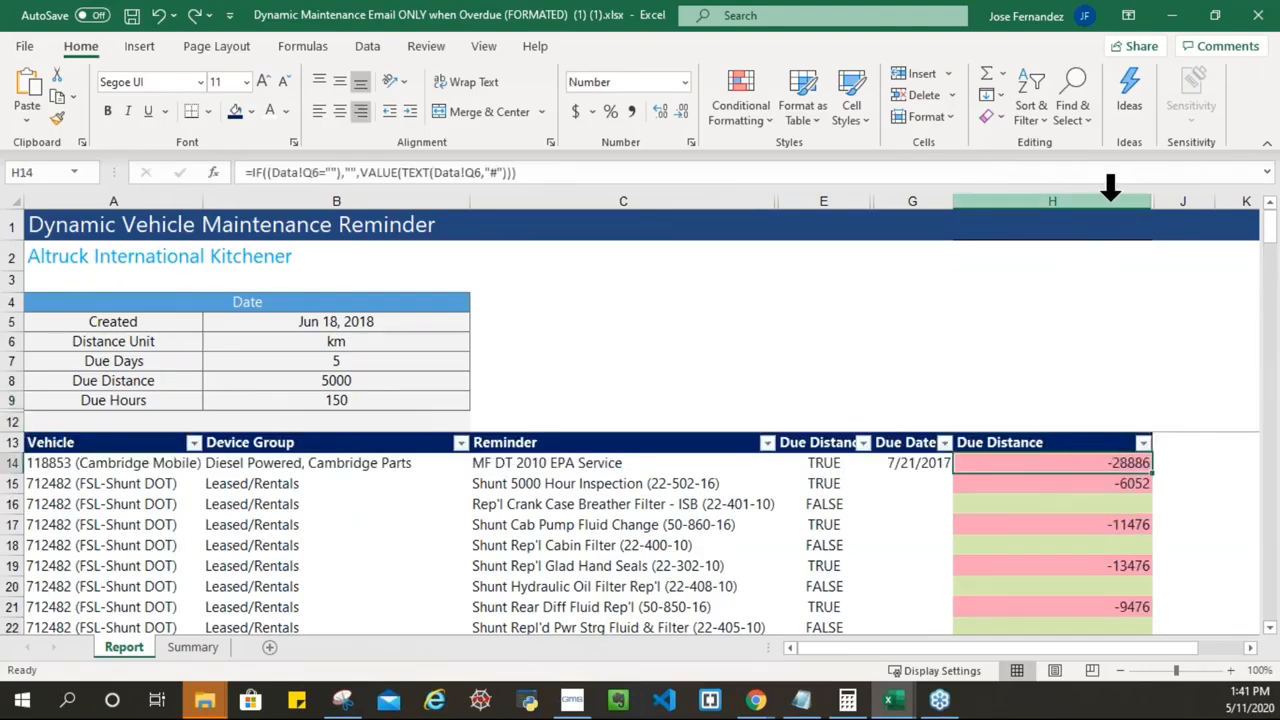
{"action": "left_click", "coordinate": [1122, 485]}
{"action": "left_click", "coordinate": [1091, 460]}
{"action": "left_click", "coordinate": [1109, 482]}
{"action": "left_click", "coordinate": [1092, 527]}
{"action": "left_click", "coordinate": [1105, 566]}
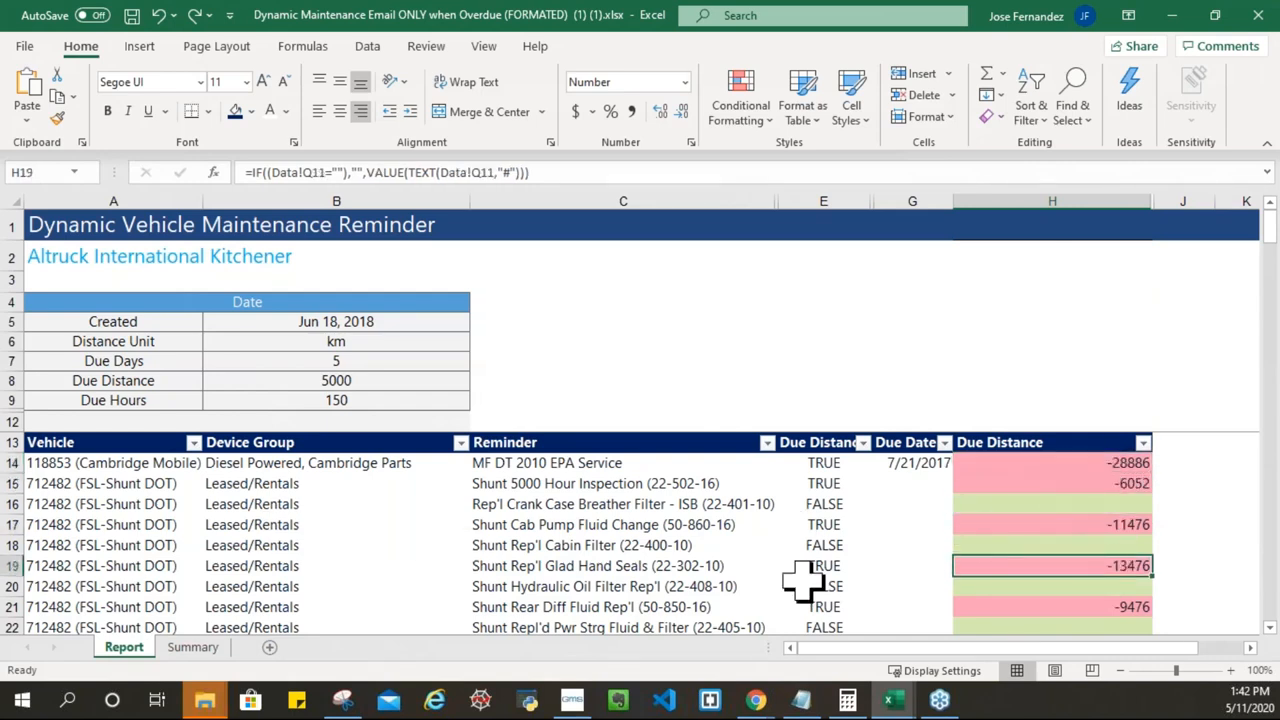
{"action": "scroll", "coordinate": [1130, 575], "scroll_direction": "down", "scroll_amount": 1}
{"action": "left_click_drag", "start_coordinate": [1100, 562], "coordinate": [1106, 584]}
{"action": "left_click", "coordinate": [1124, 566]}
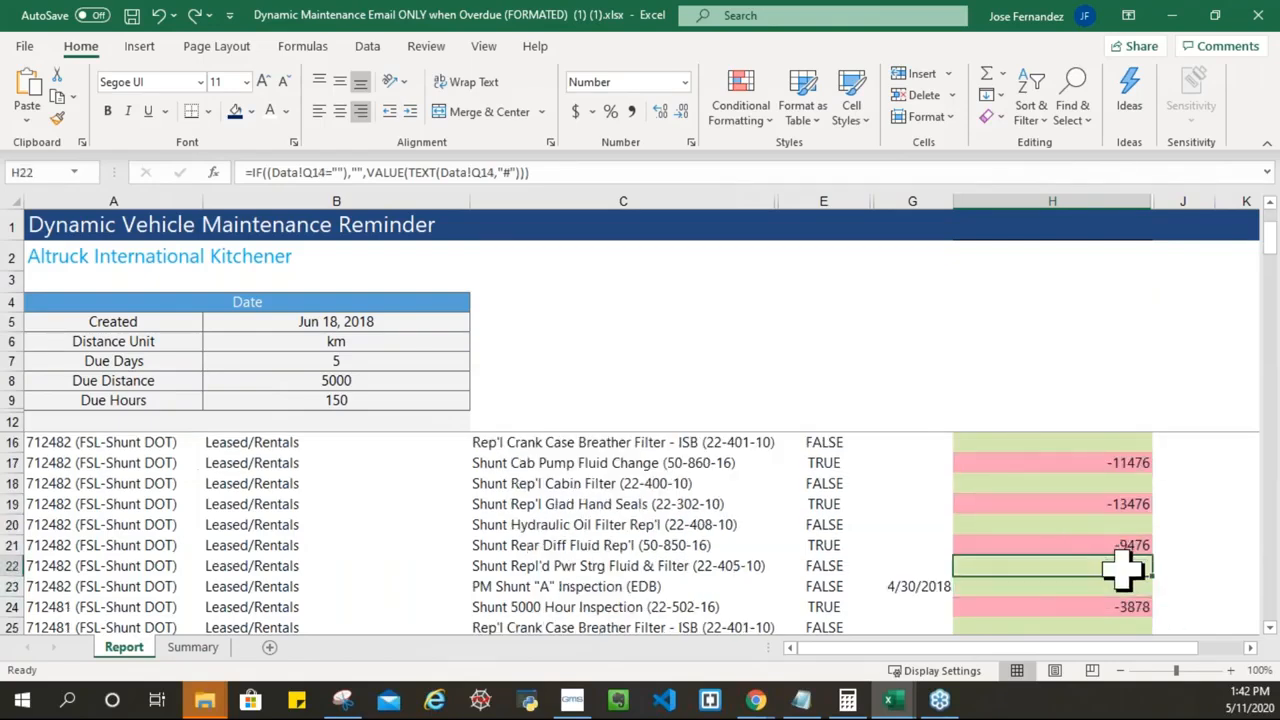
{"action": "scroll", "coordinate": [1059, 511], "scroll_direction": "down", "scroll_amount": 7}
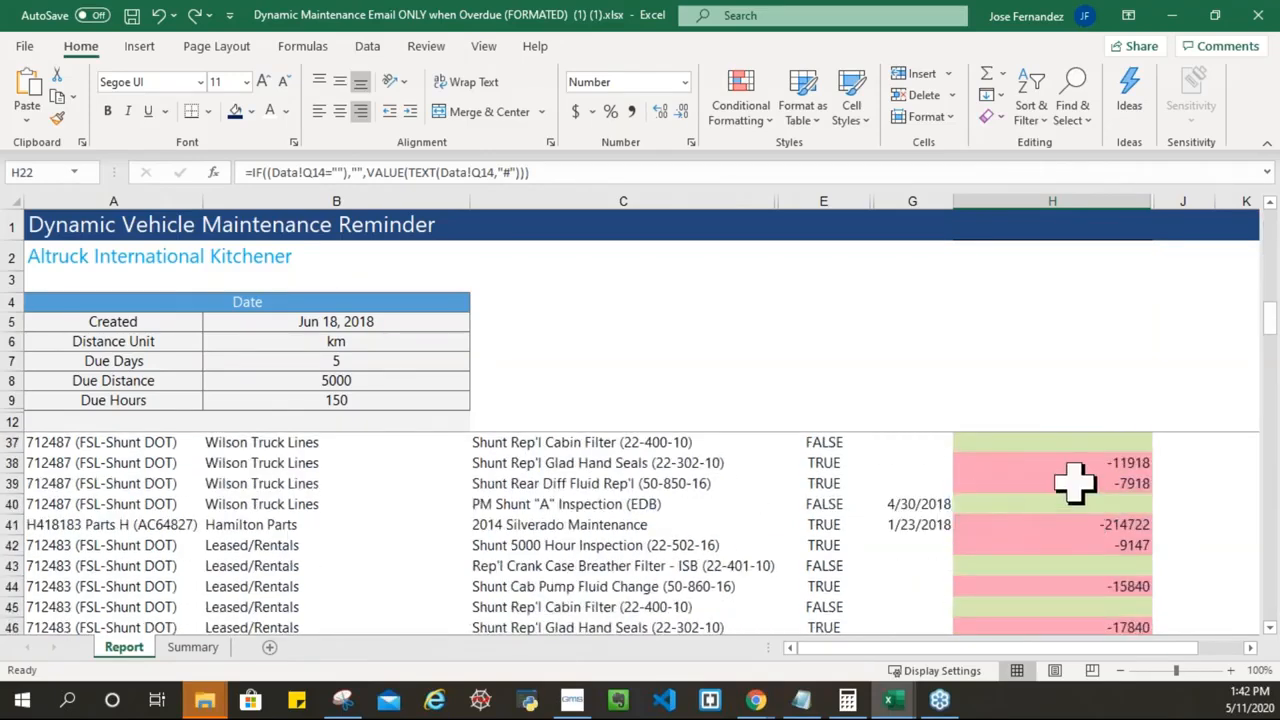
Step: Minimize the maintenance reminder, Advanced Fuel Tax Report and remaining Excel workbooks
{"action": "left_click", "coordinate": [1172, 15]}
{"action": "left_click", "coordinate": [1172, 15]}
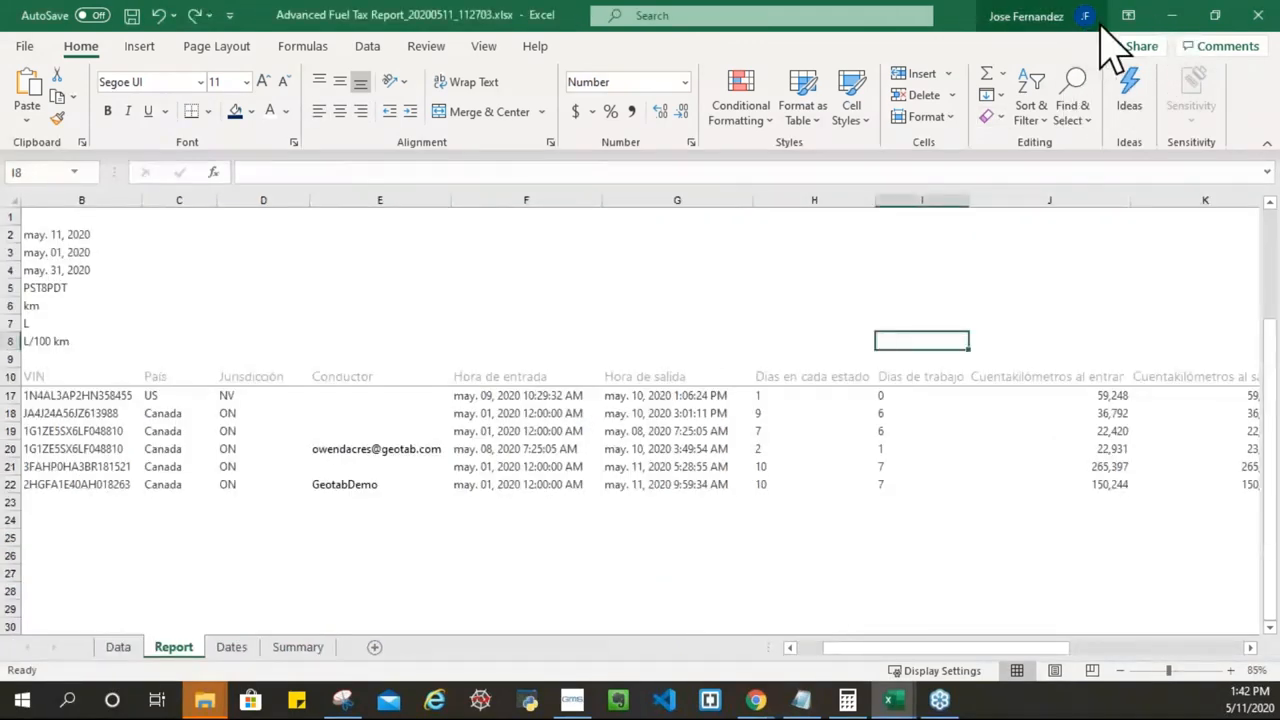
{"action": "left_click", "coordinate": [1172, 15]}
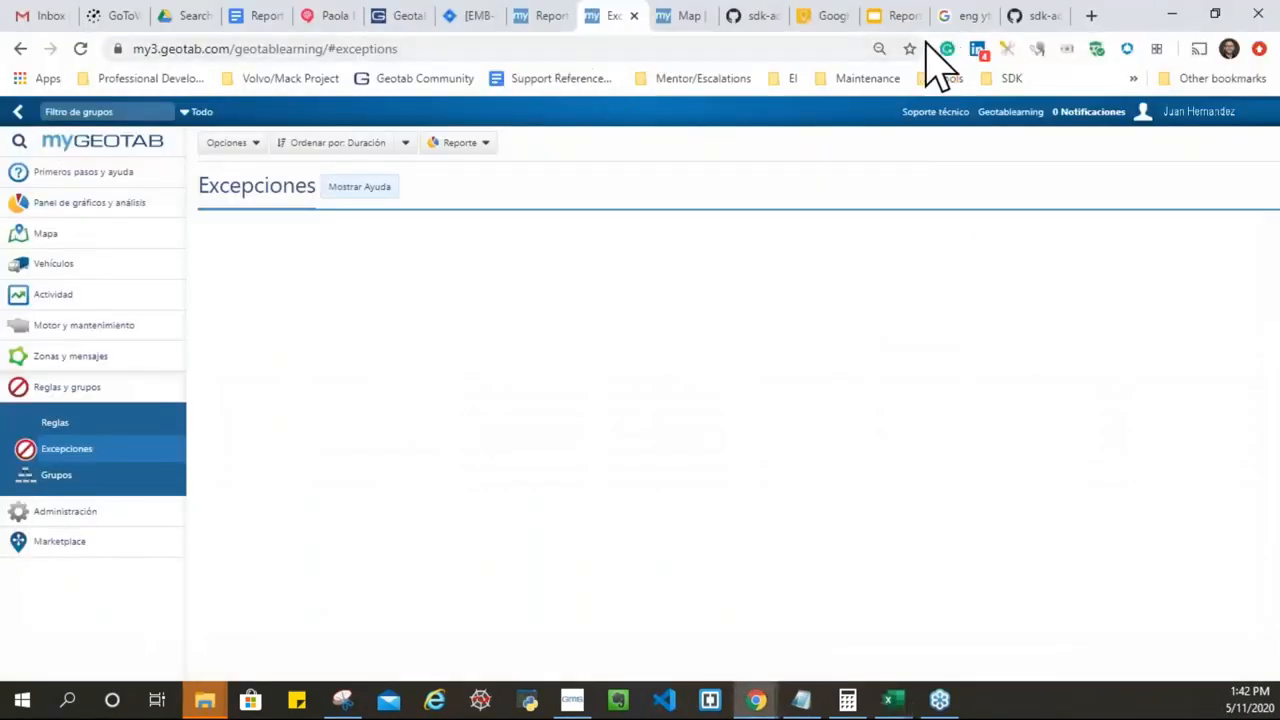
Step: Switch to the Reportes - Geotab Webinar deck and present it full screen
{"action": "left_click", "coordinate": [892, 16]}
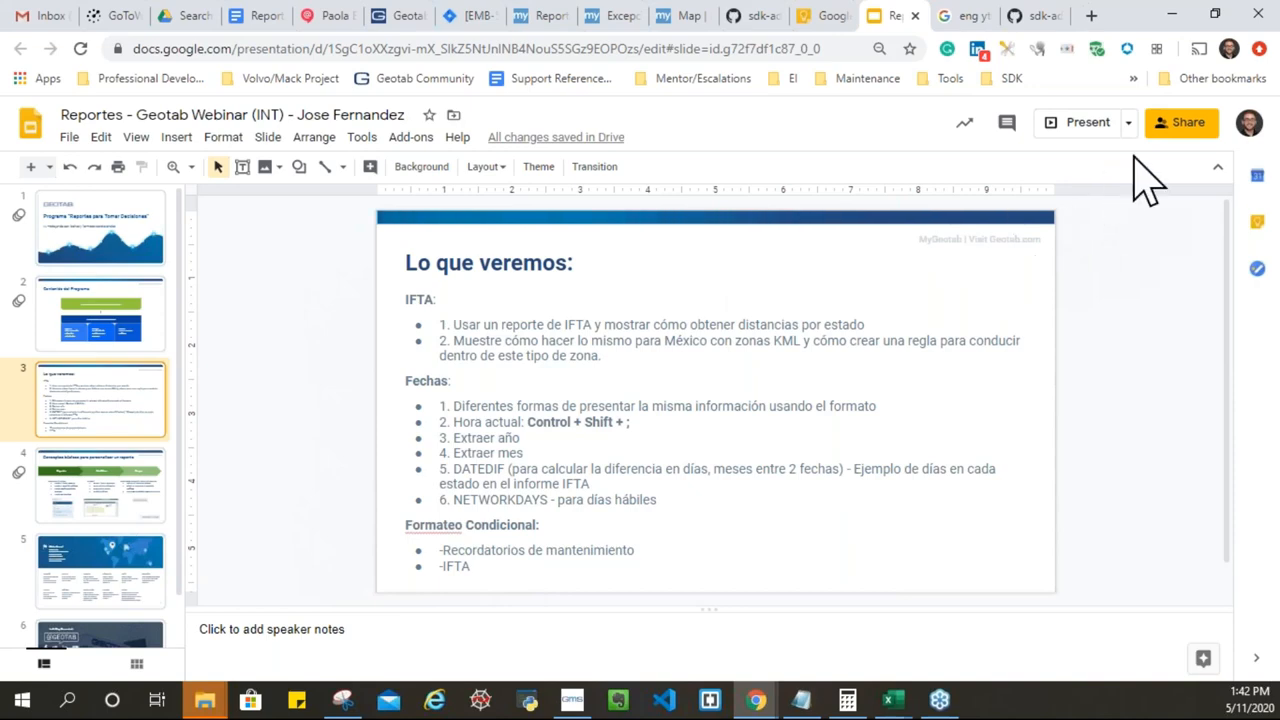
{"action": "left_click", "coordinate": [1088, 124]}
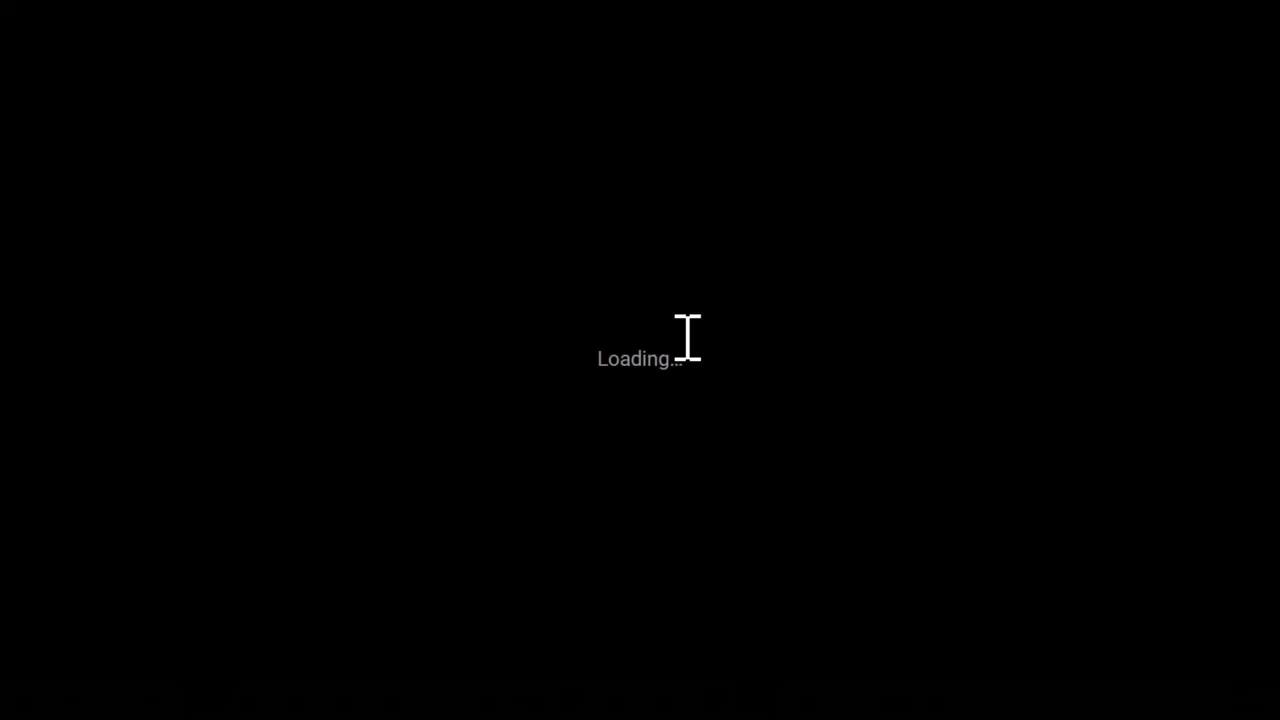